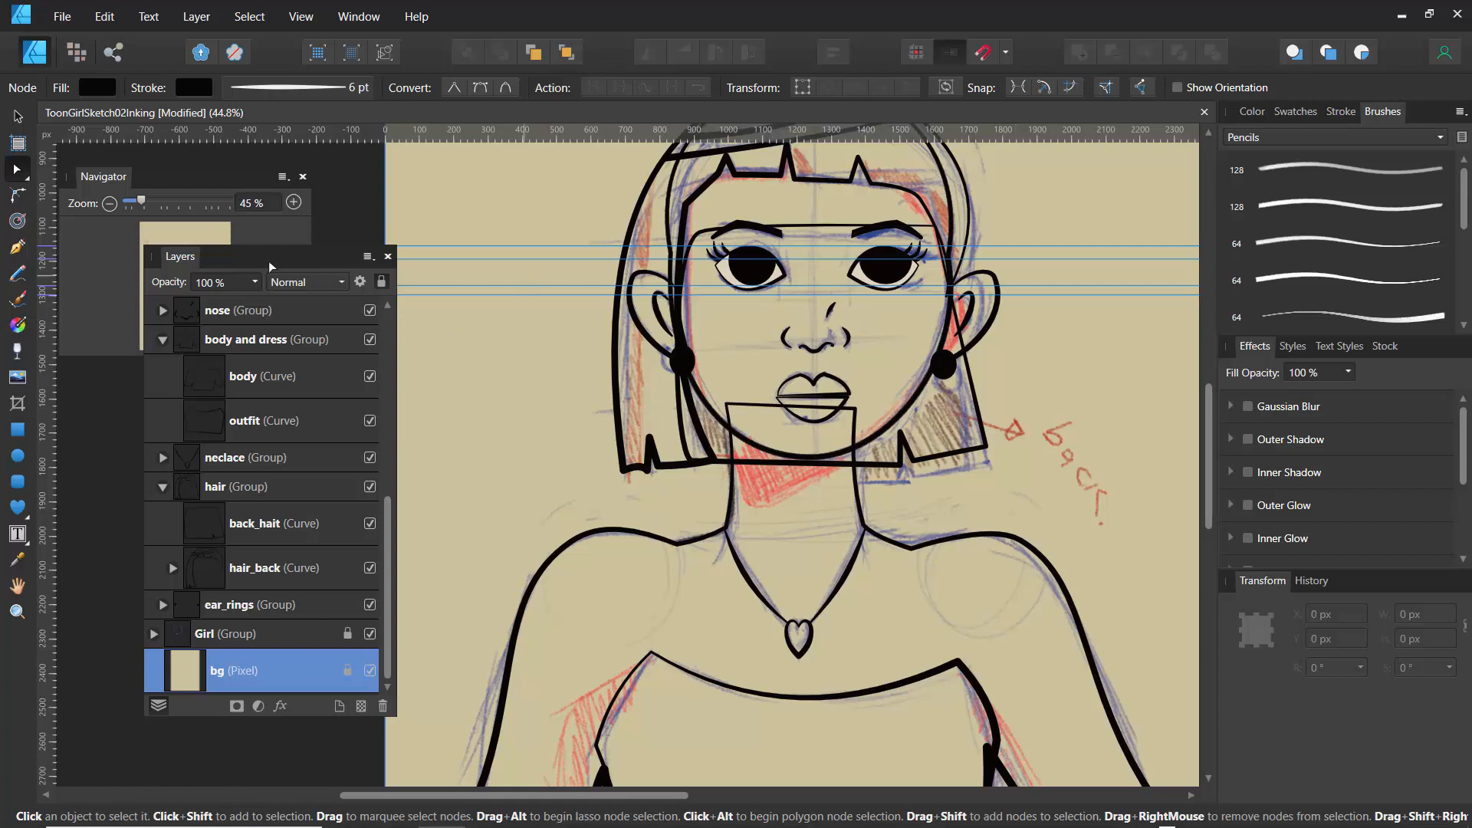
Step: Select the face curve, try orange and yellow swatches as its fill, and settle on orange
click(713, 414)
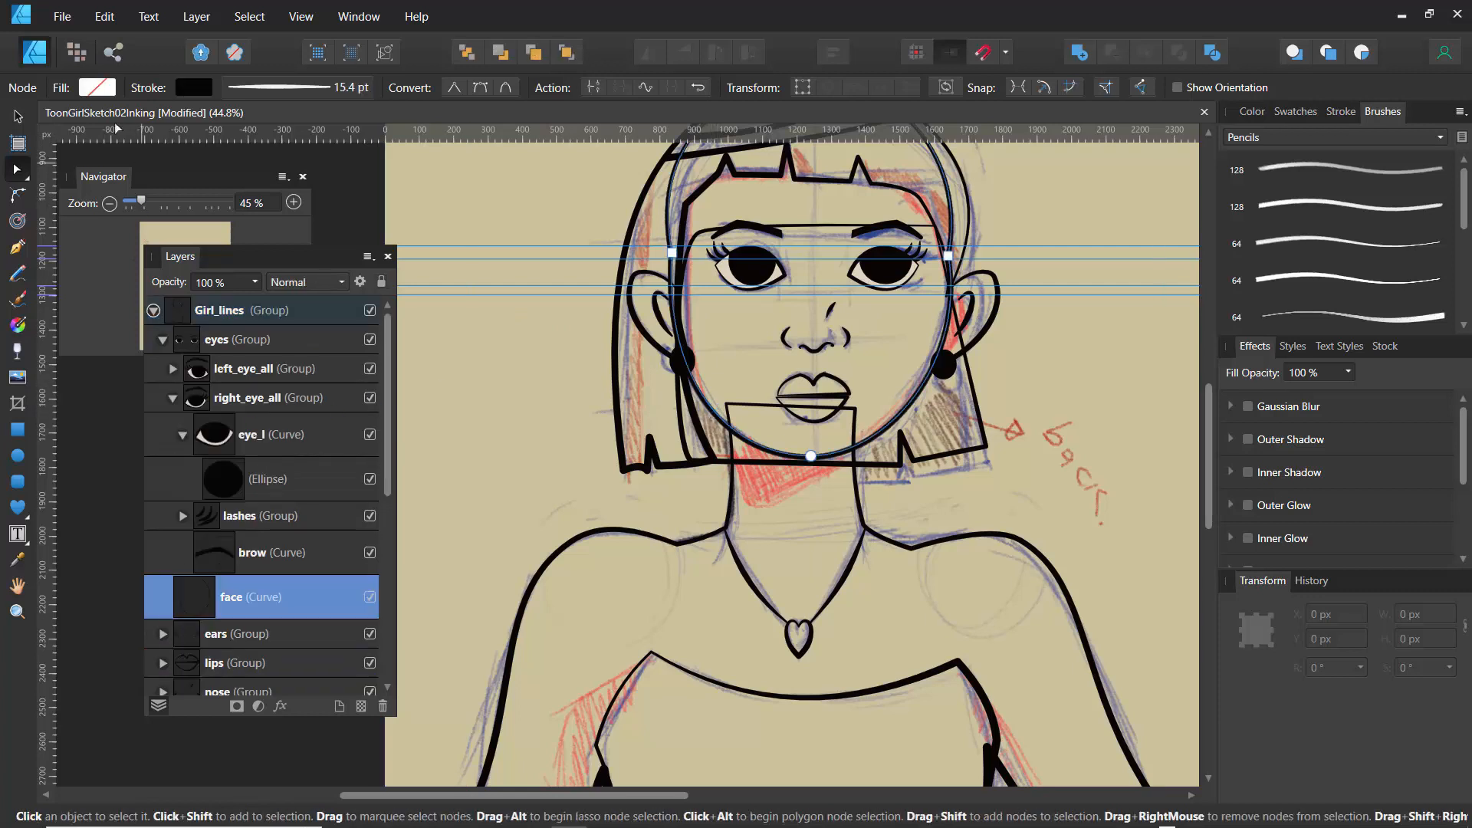
click(98, 89)
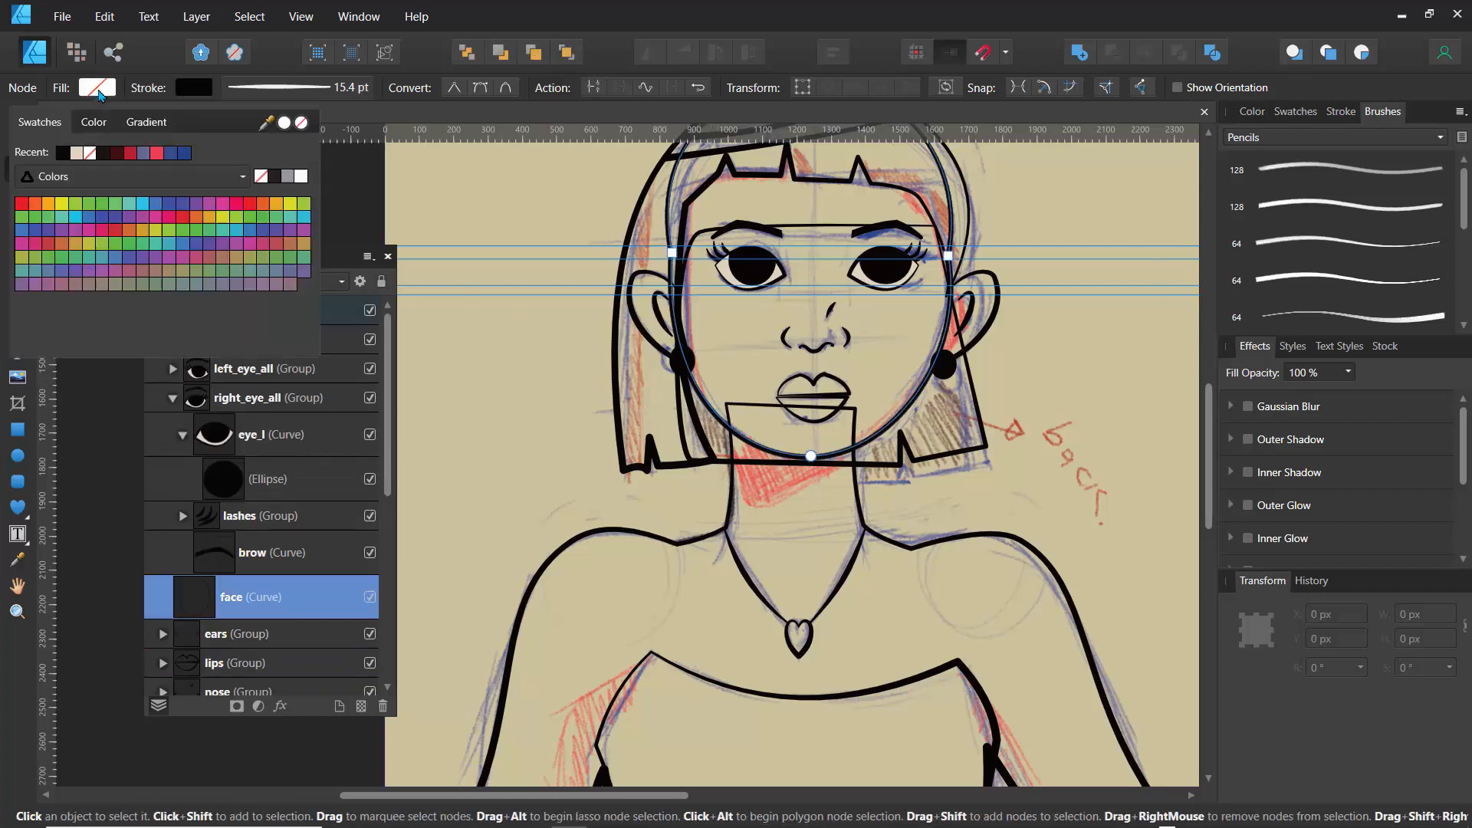
click(37, 204)
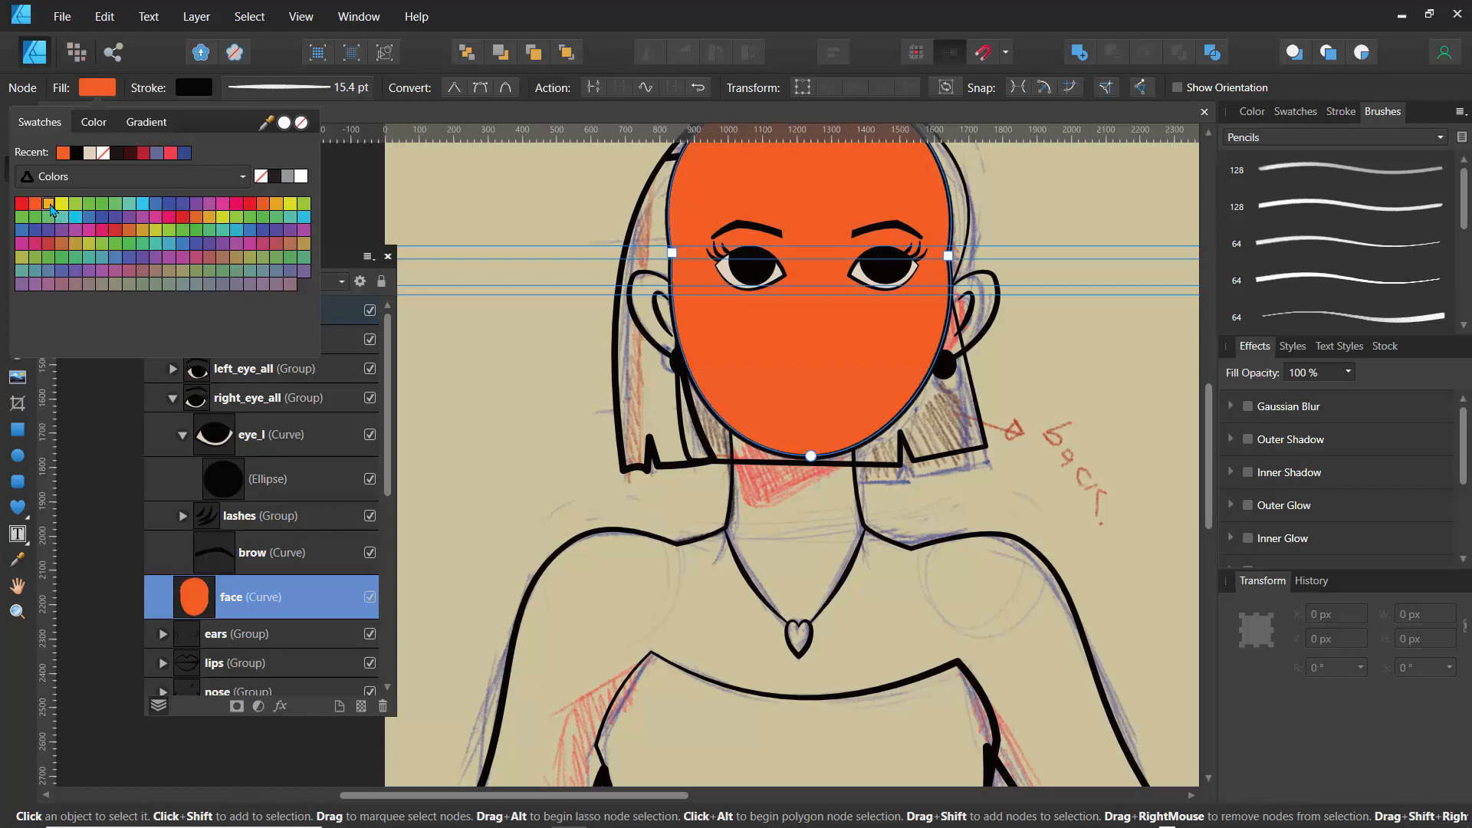
click(49, 204)
click(61, 204)
click(36, 204)
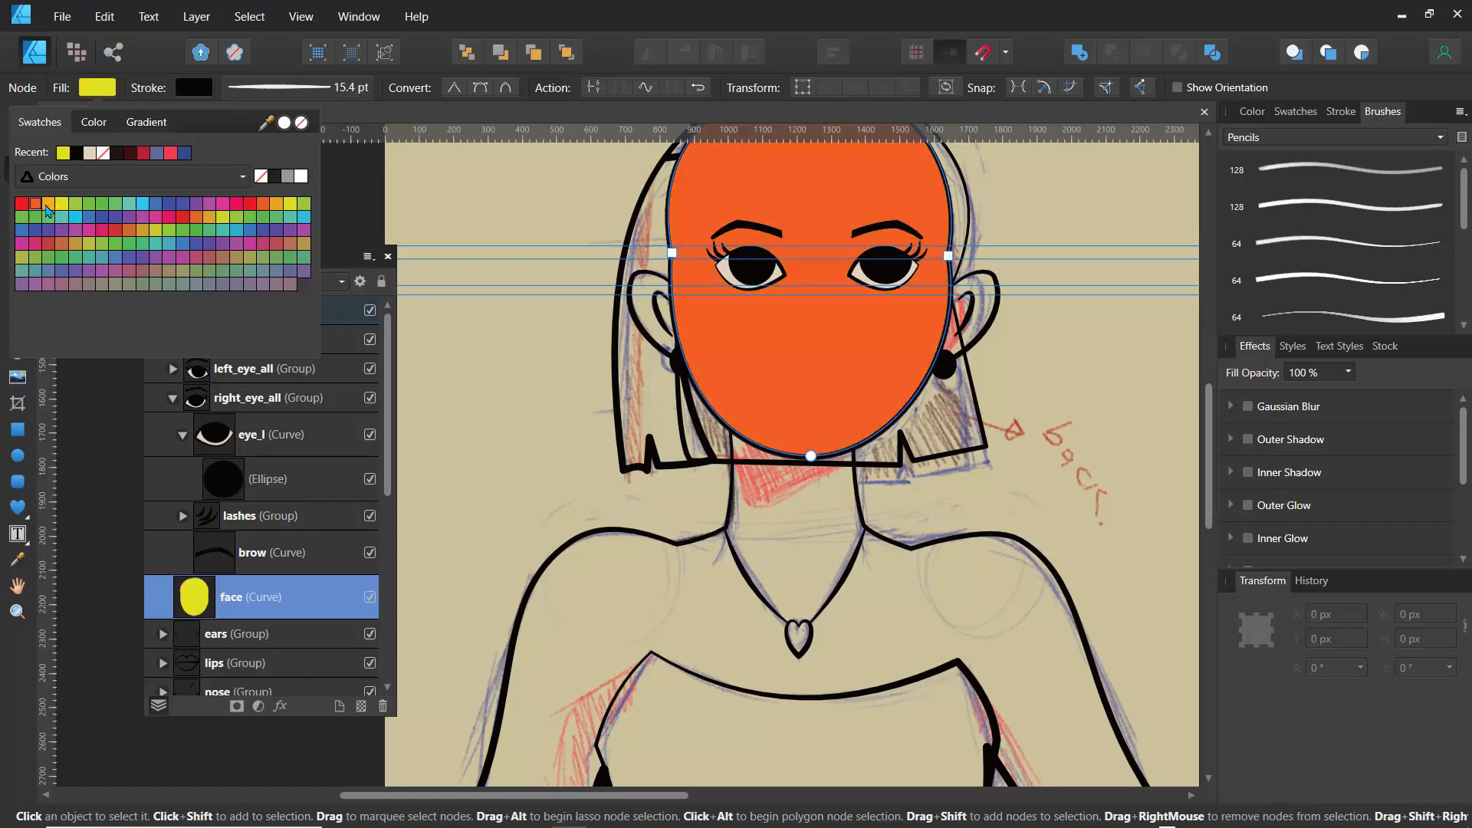
Step: Change the face's fill to a brown skin tone with H 19, S 51, L 48, and display the colour as HSL sliders
click(92, 125)
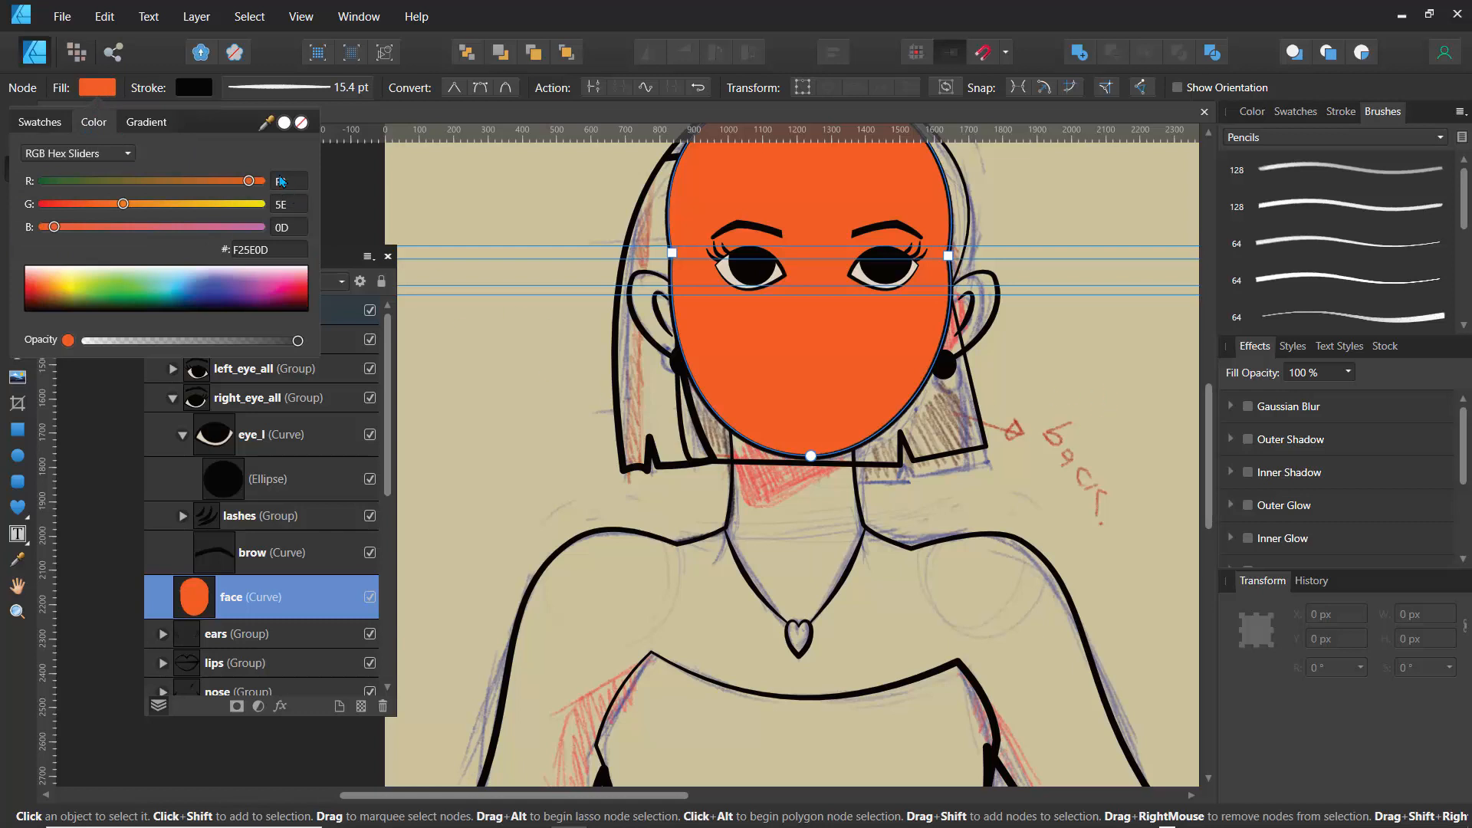
click(57, 125)
click(86, 129)
click(1252, 116)
click(1251, 115)
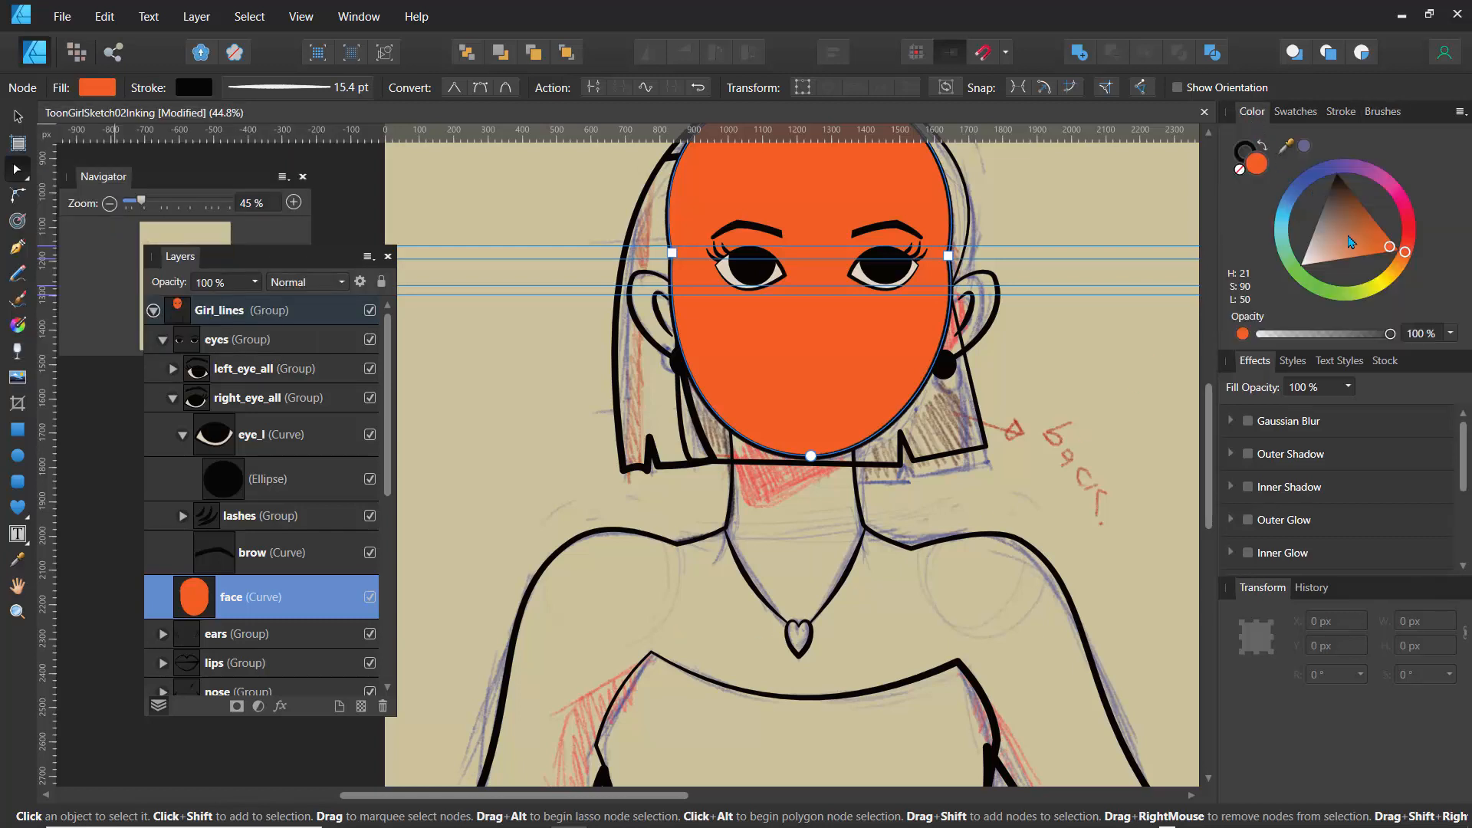
drag(1351, 243, 1406, 252)
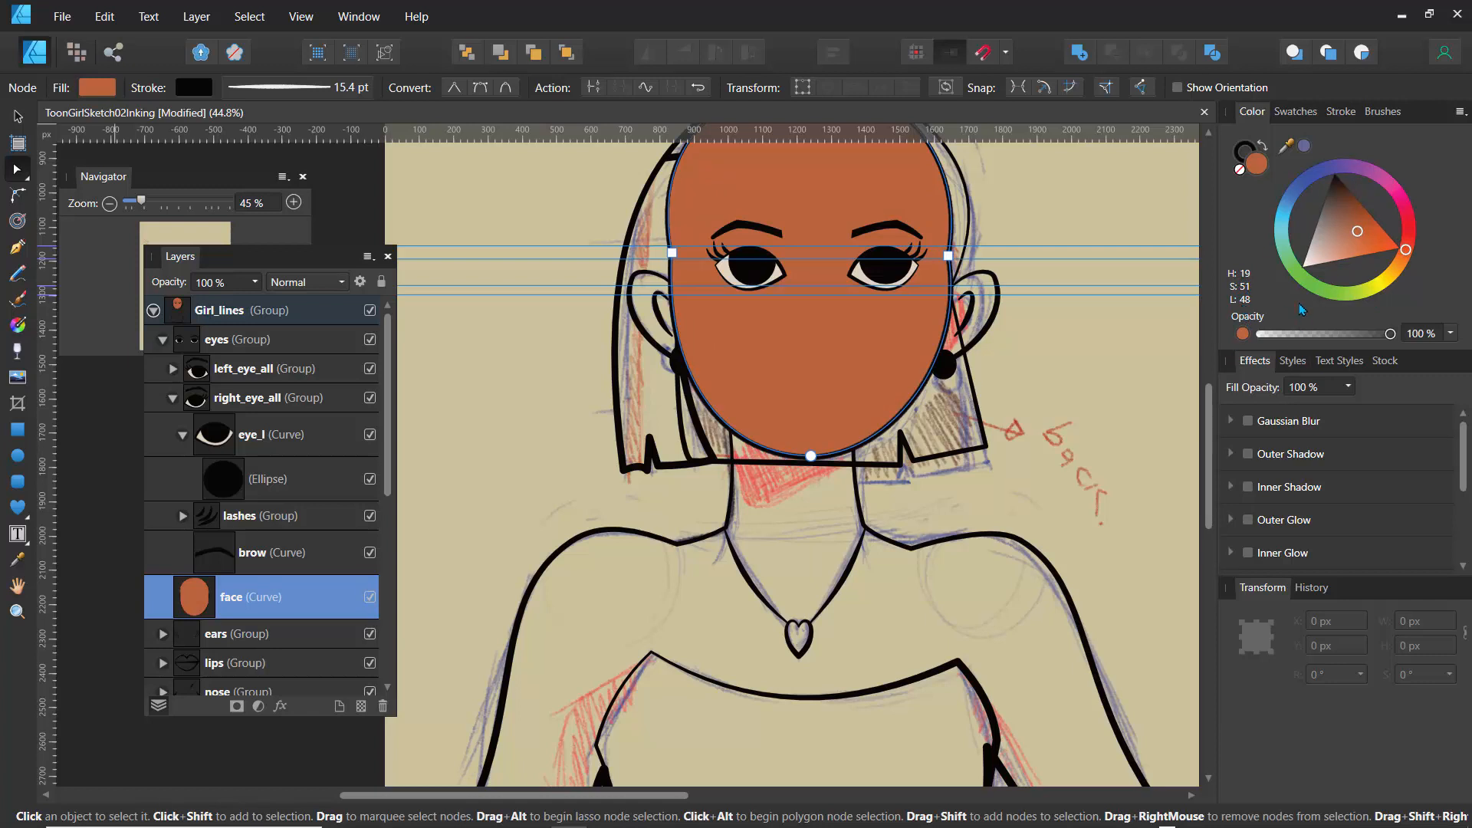
click(1459, 111)
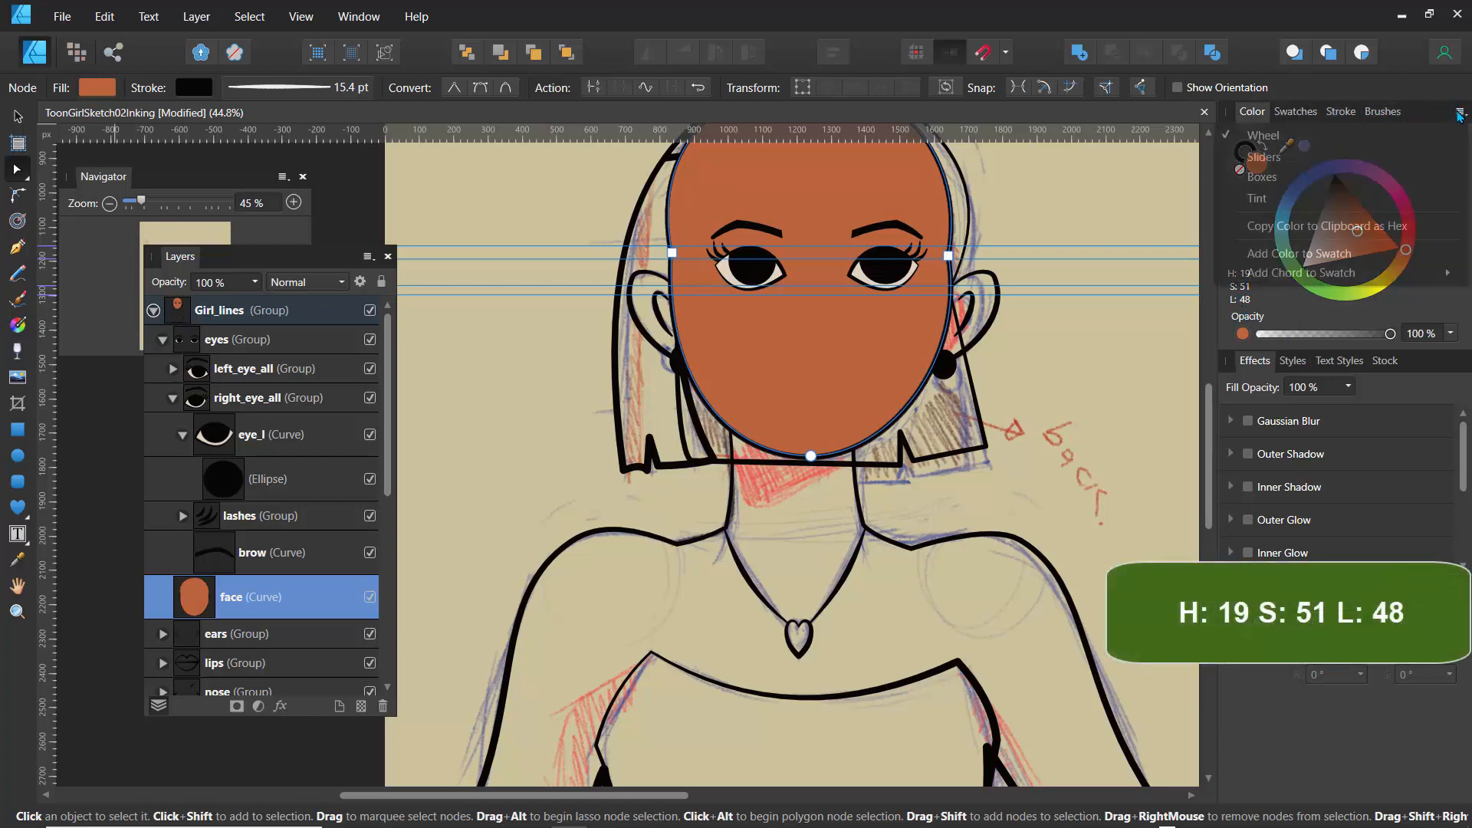
click(1288, 163)
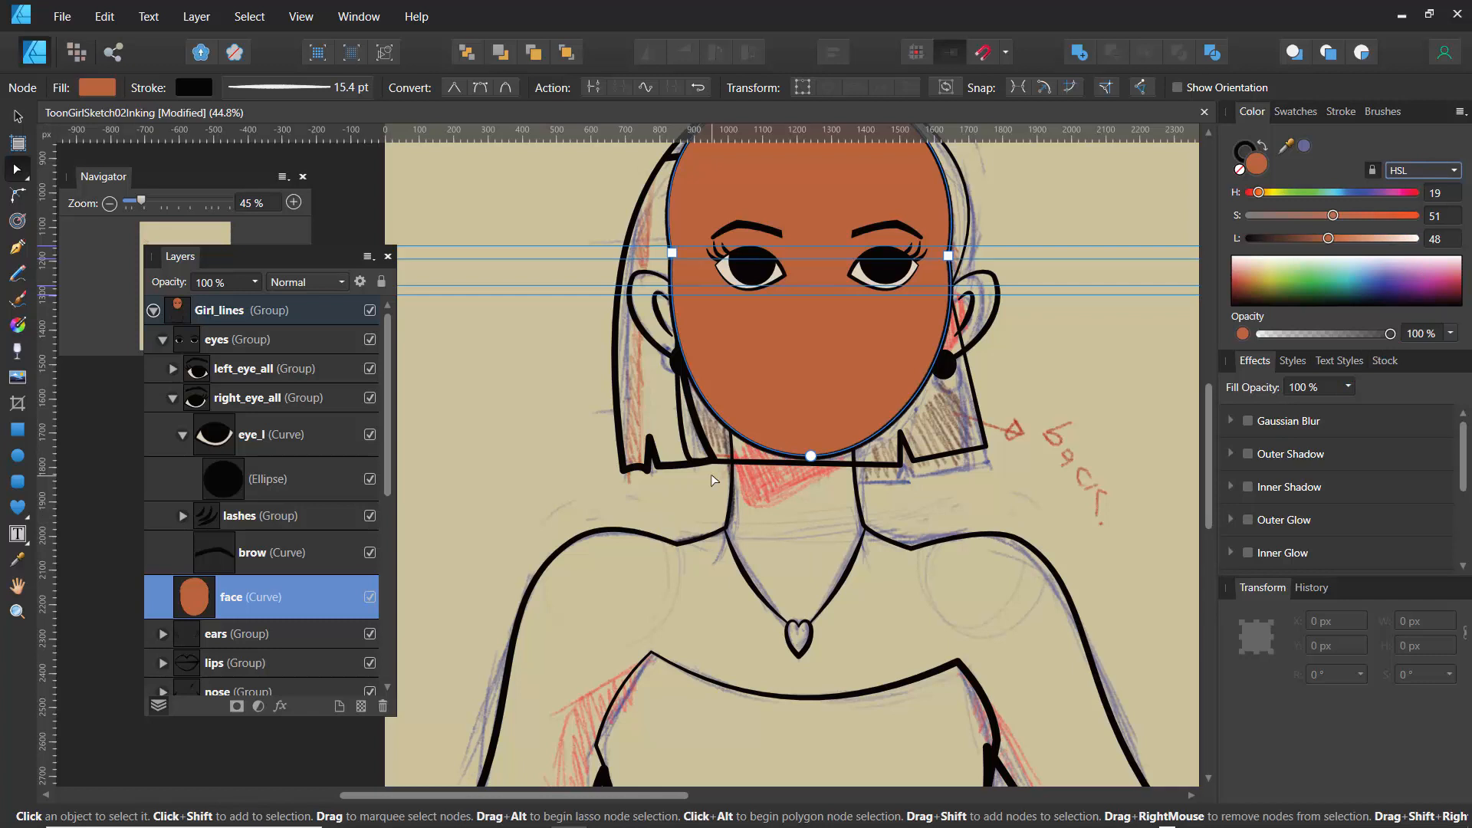
Step: Collapse the eyes and body and dress groups, and move the face curve below the neclace group
click(163, 340)
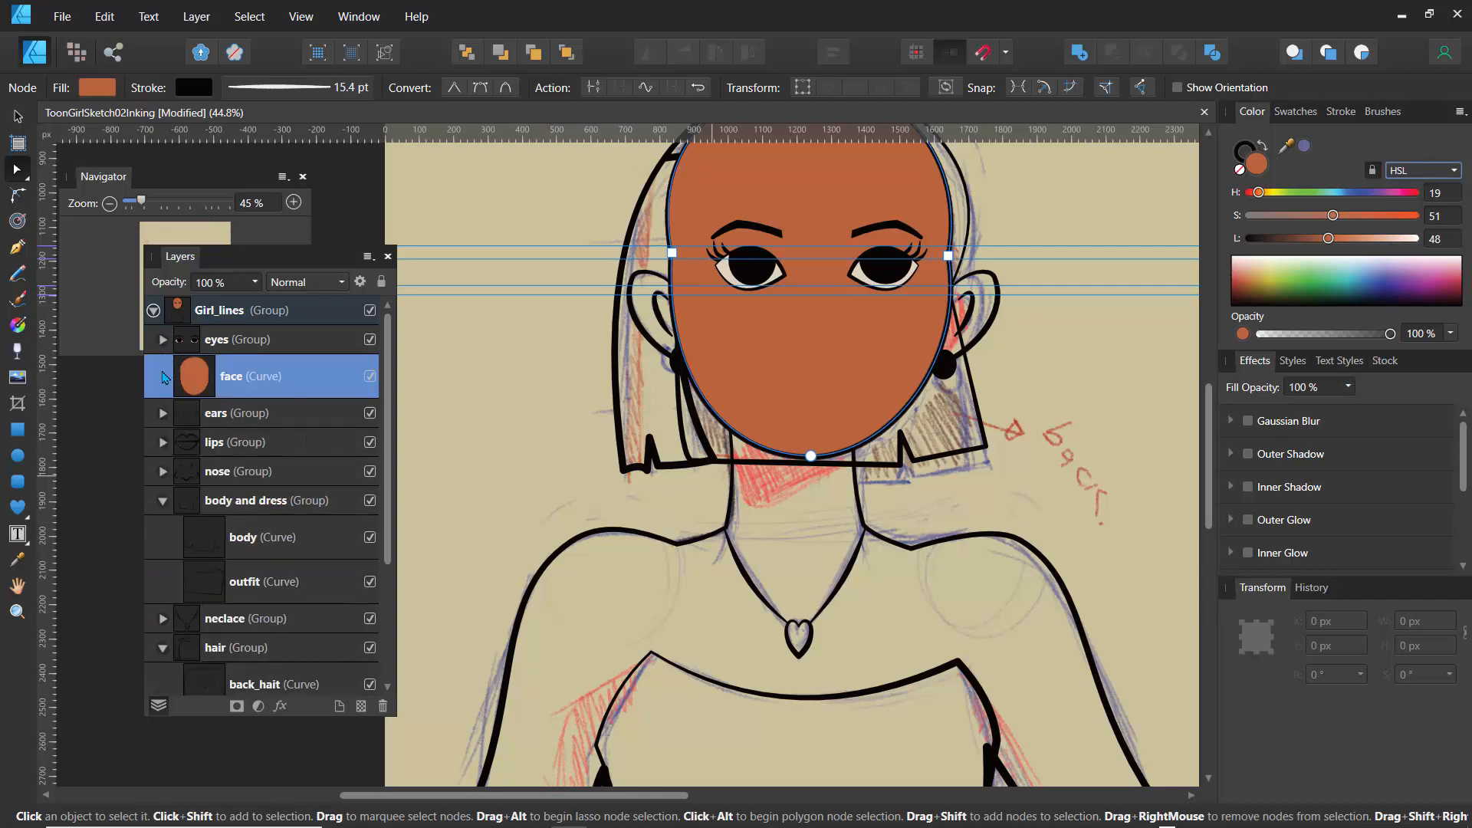
click(163, 500)
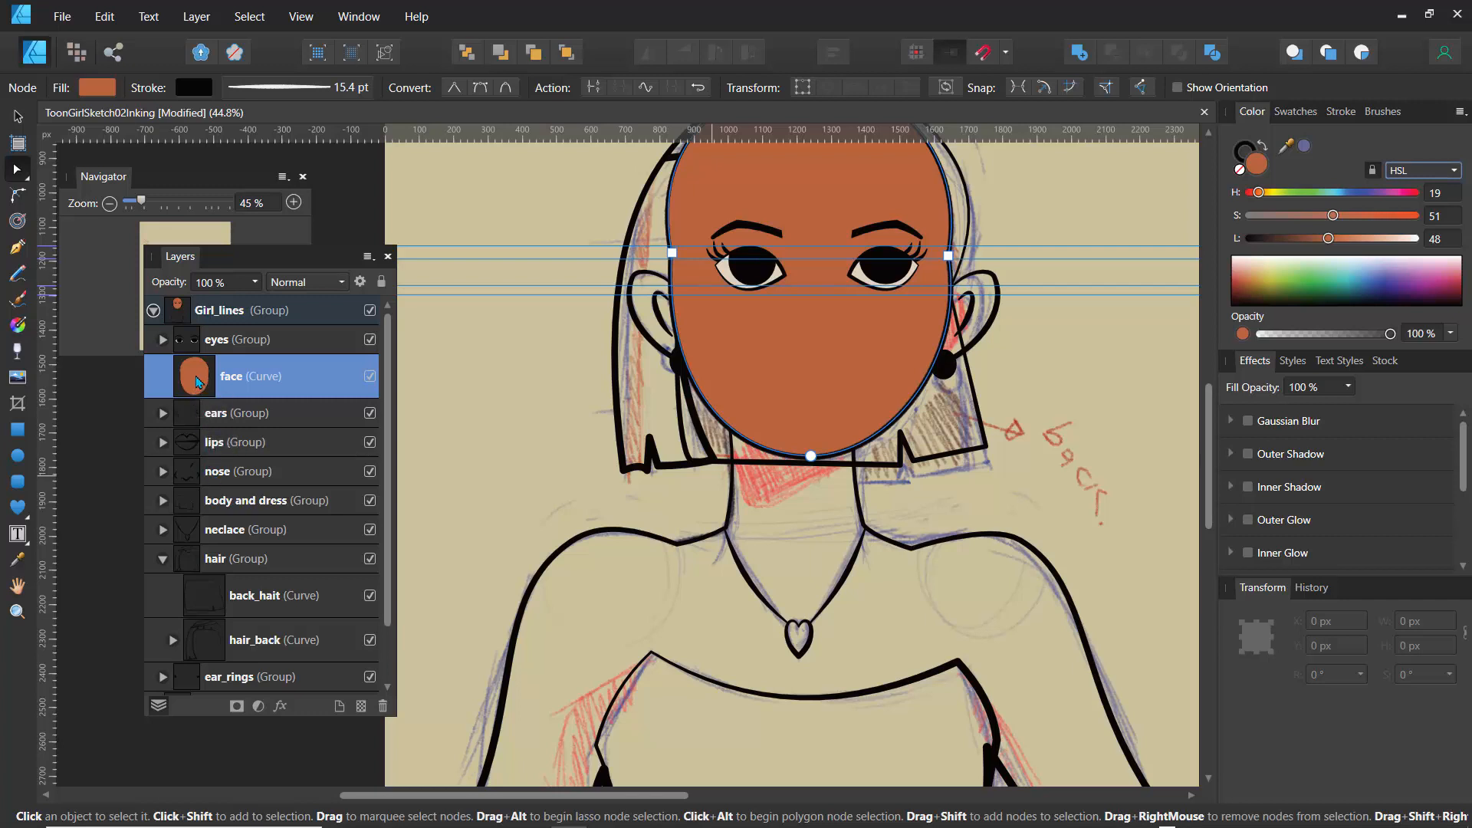
drag(197, 381, 187, 541)
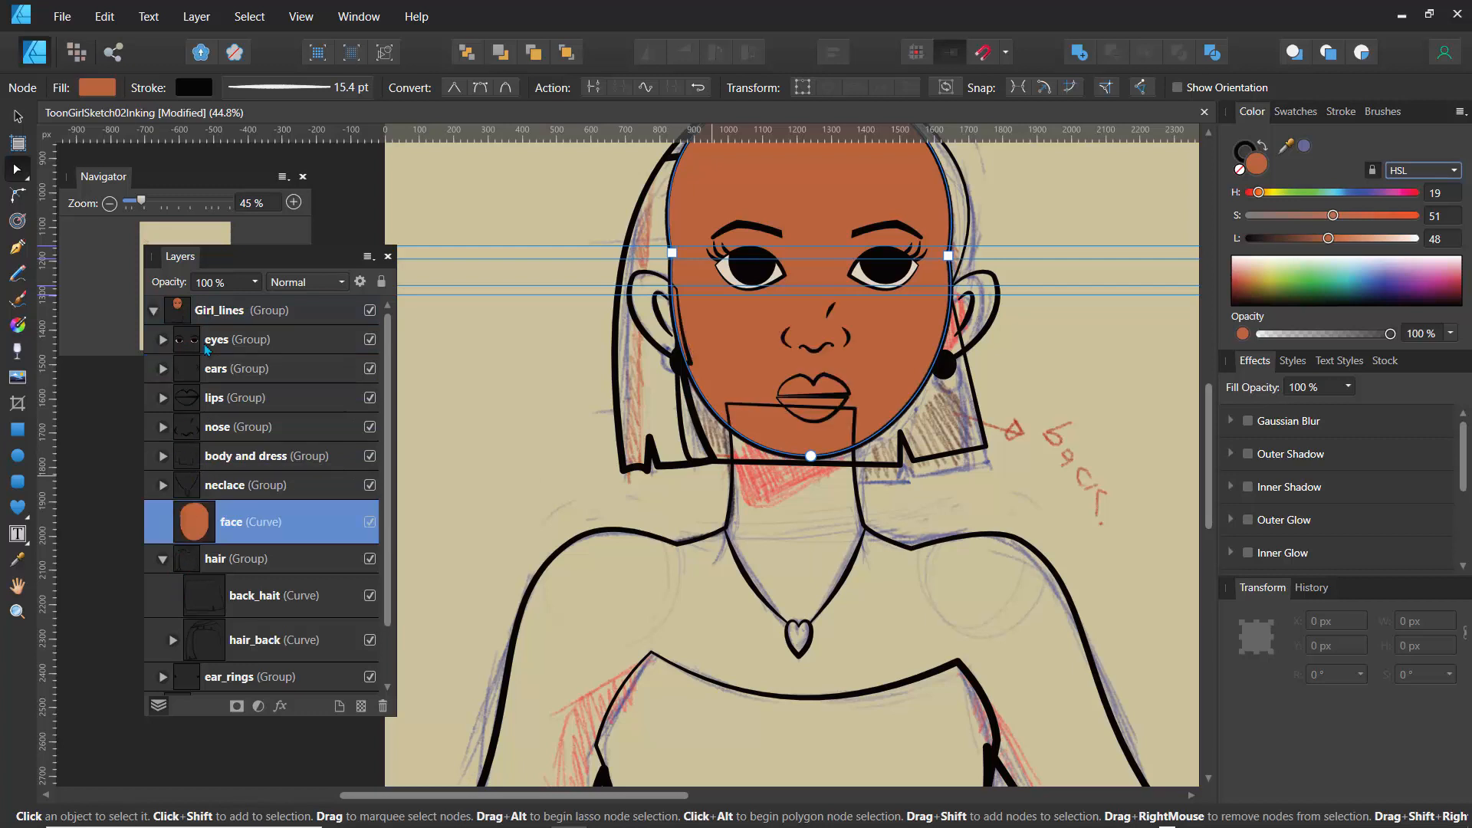
Step: Collapse the hair group and move it directly above the face curve in the layer order
click(162, 567)
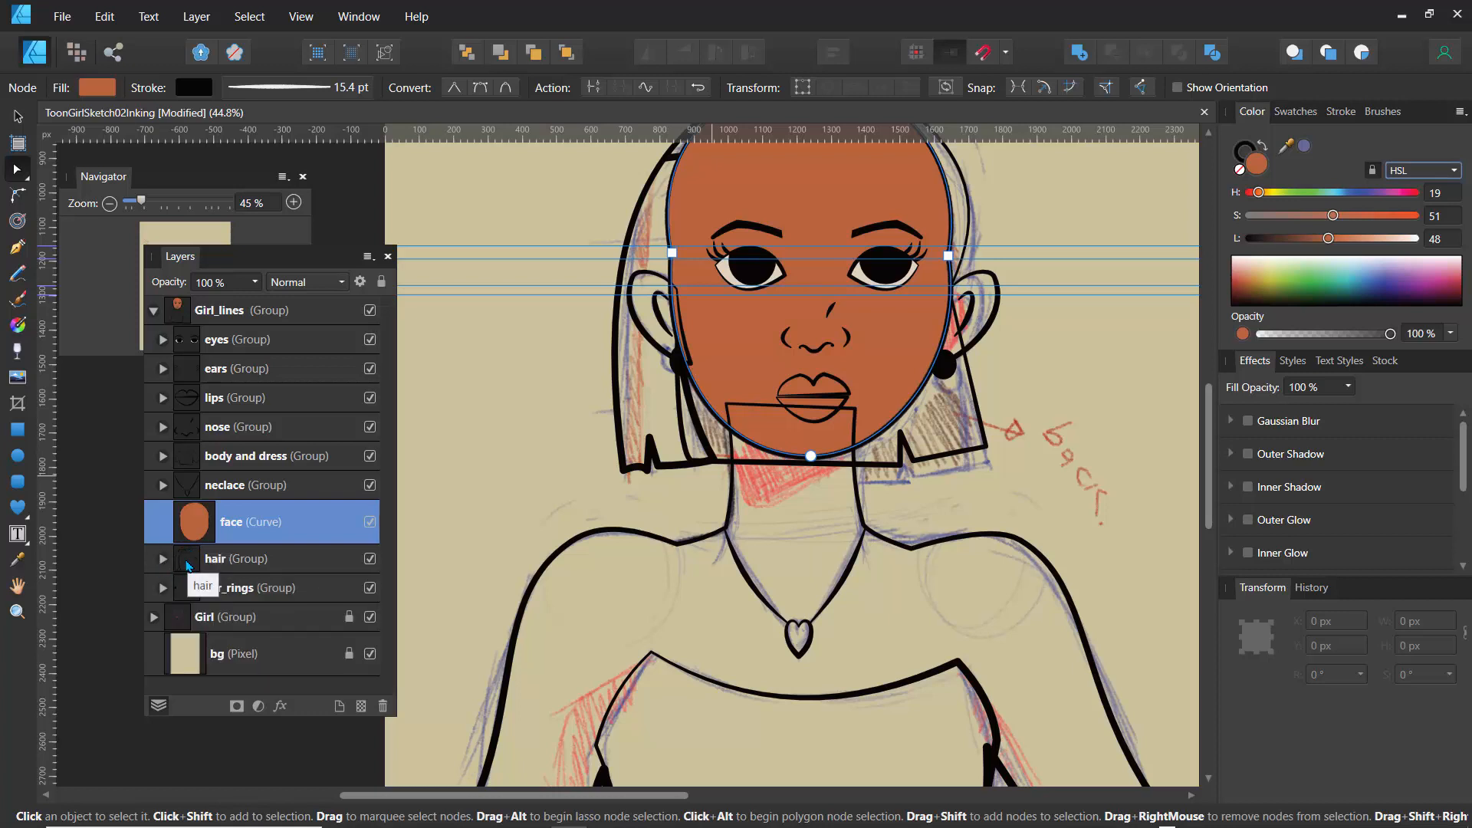
click(169, 563)
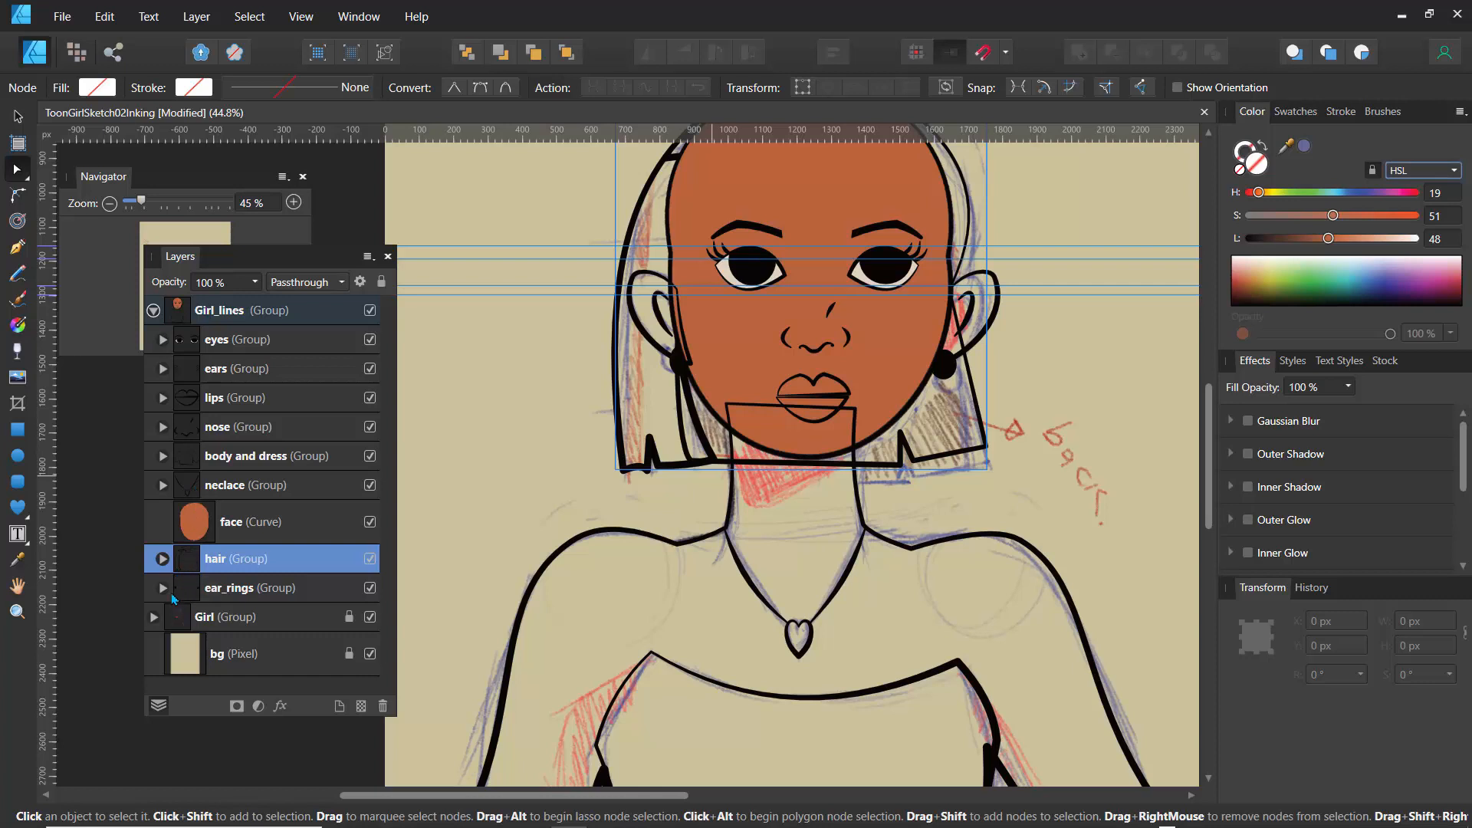
drag(189, 564, 164, 514)
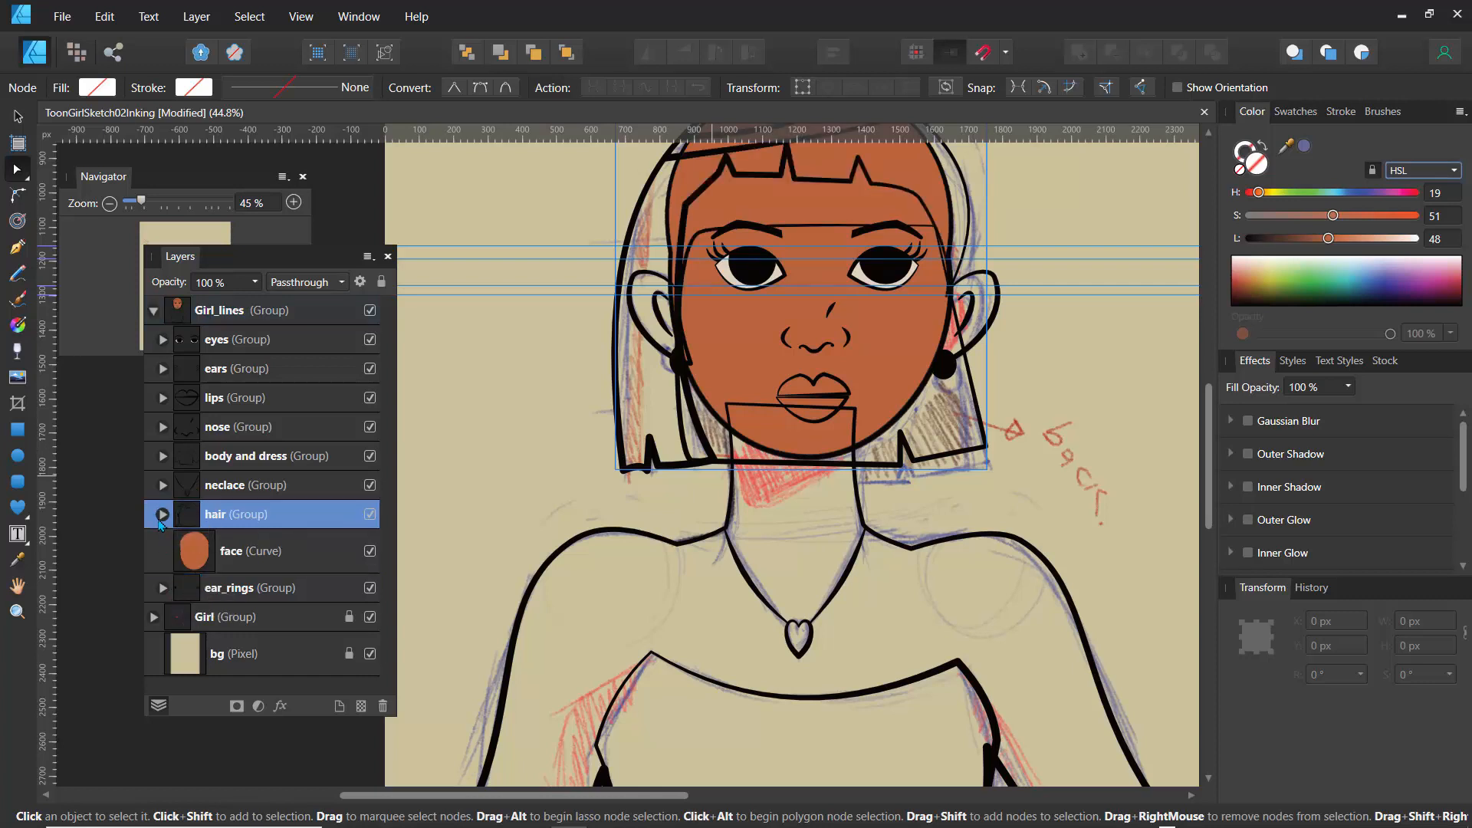
Step: Take the back_hait and hair_back curves out of the hair group, placing both just above it
click(162, 514)
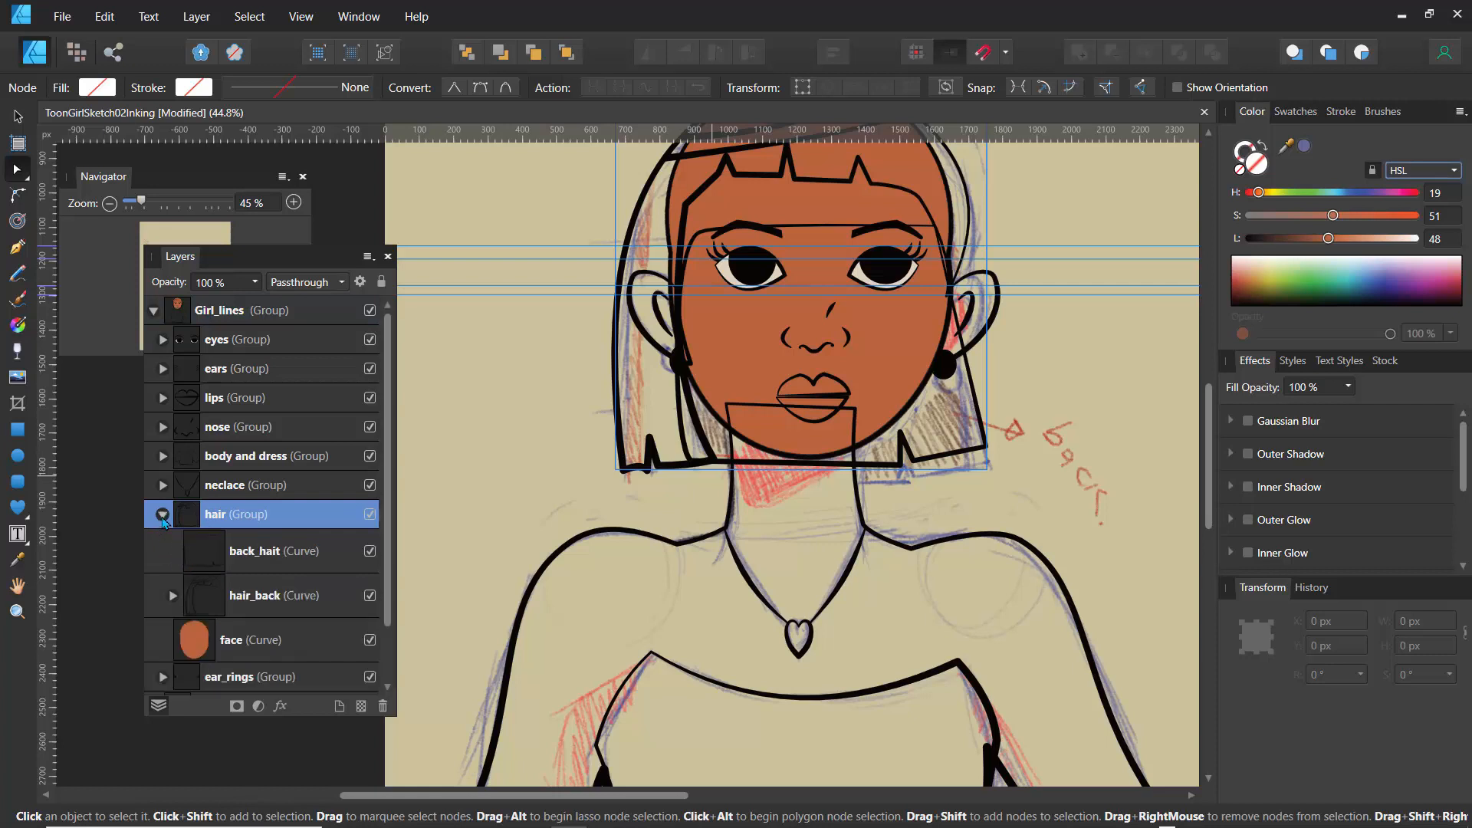
drag(188, 547, 192, 511)
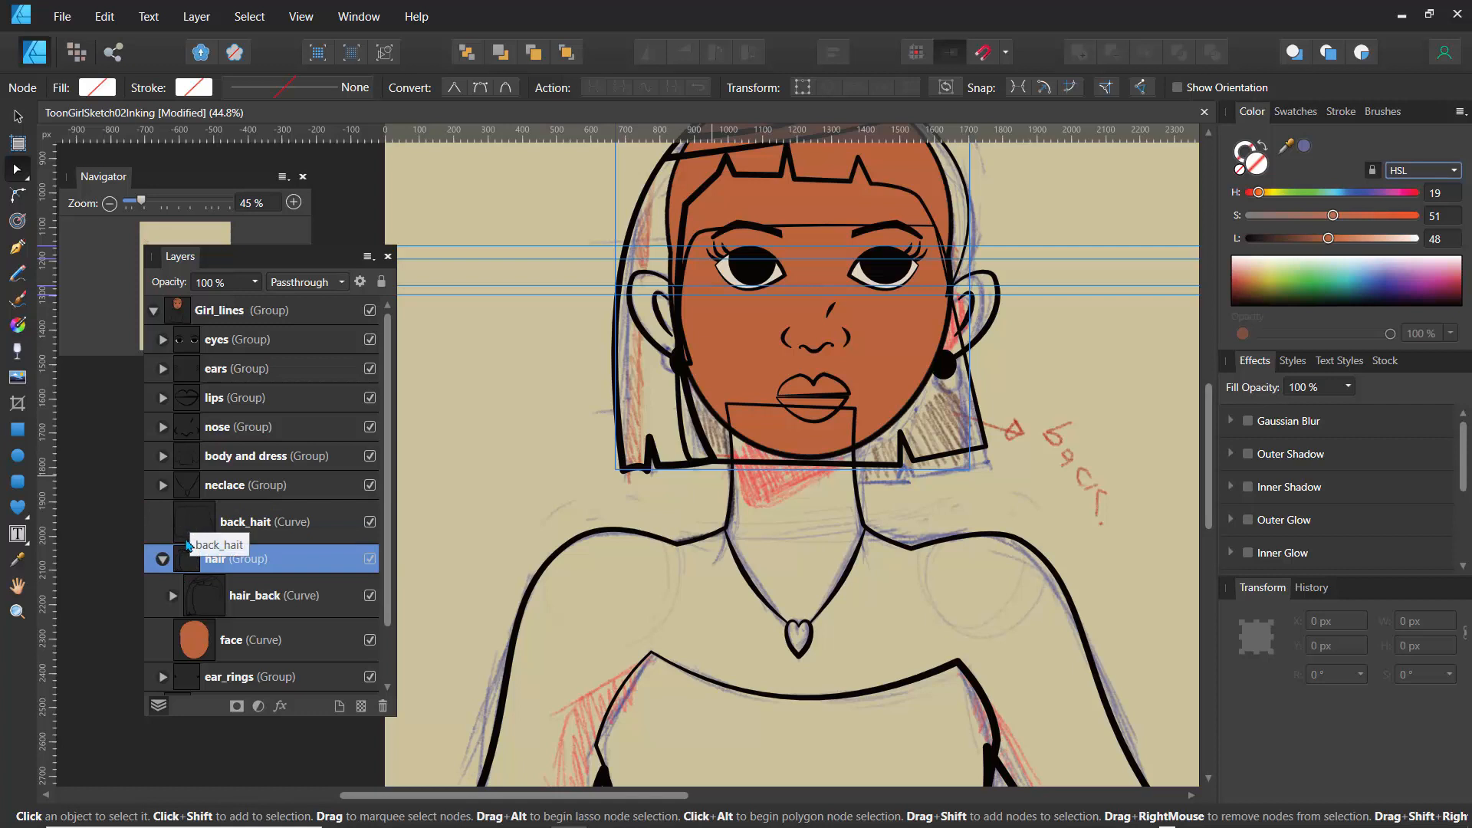
click(201, 595)
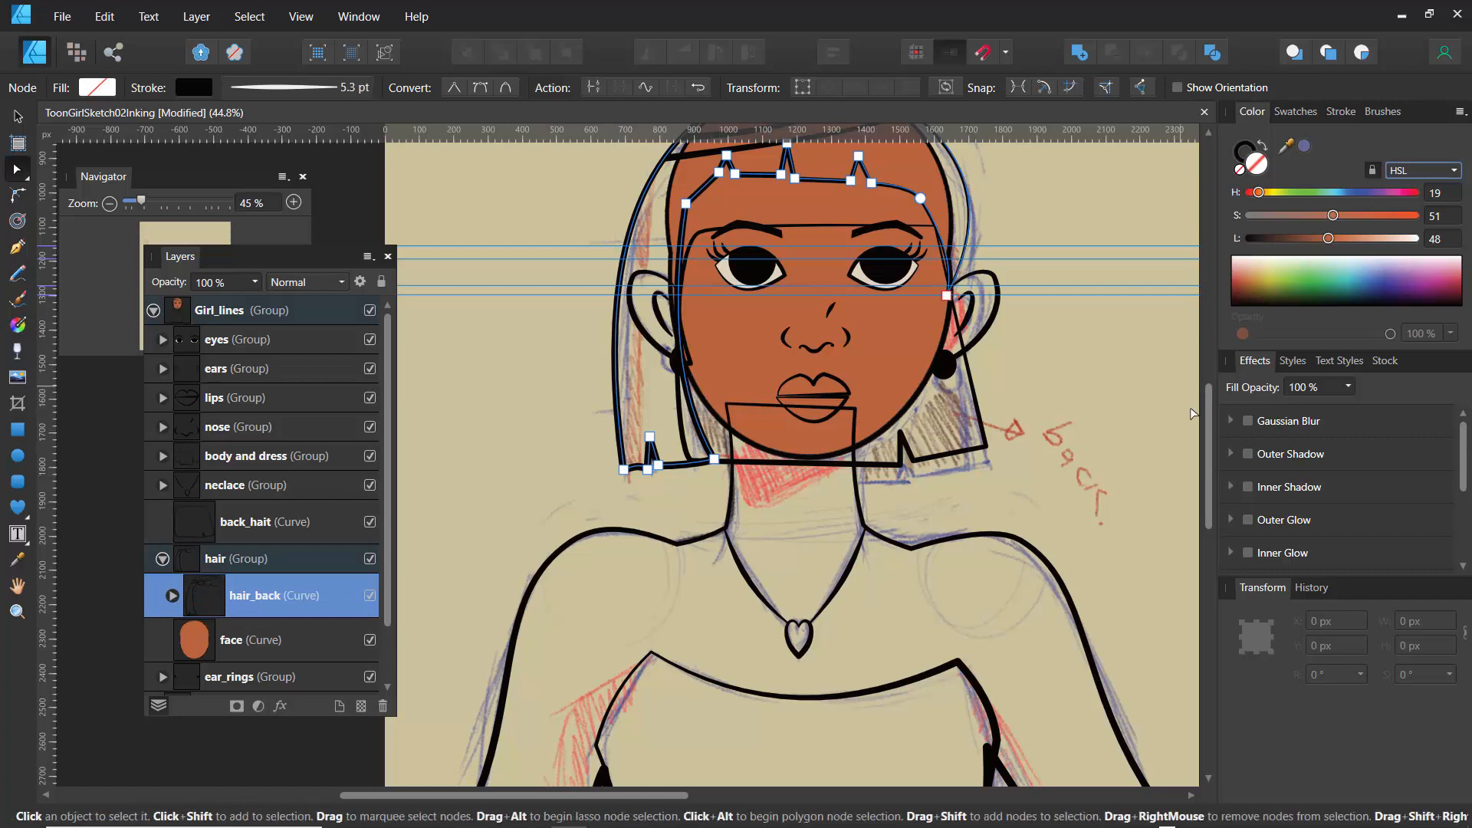
drag(1215, 448, 1216, 403)
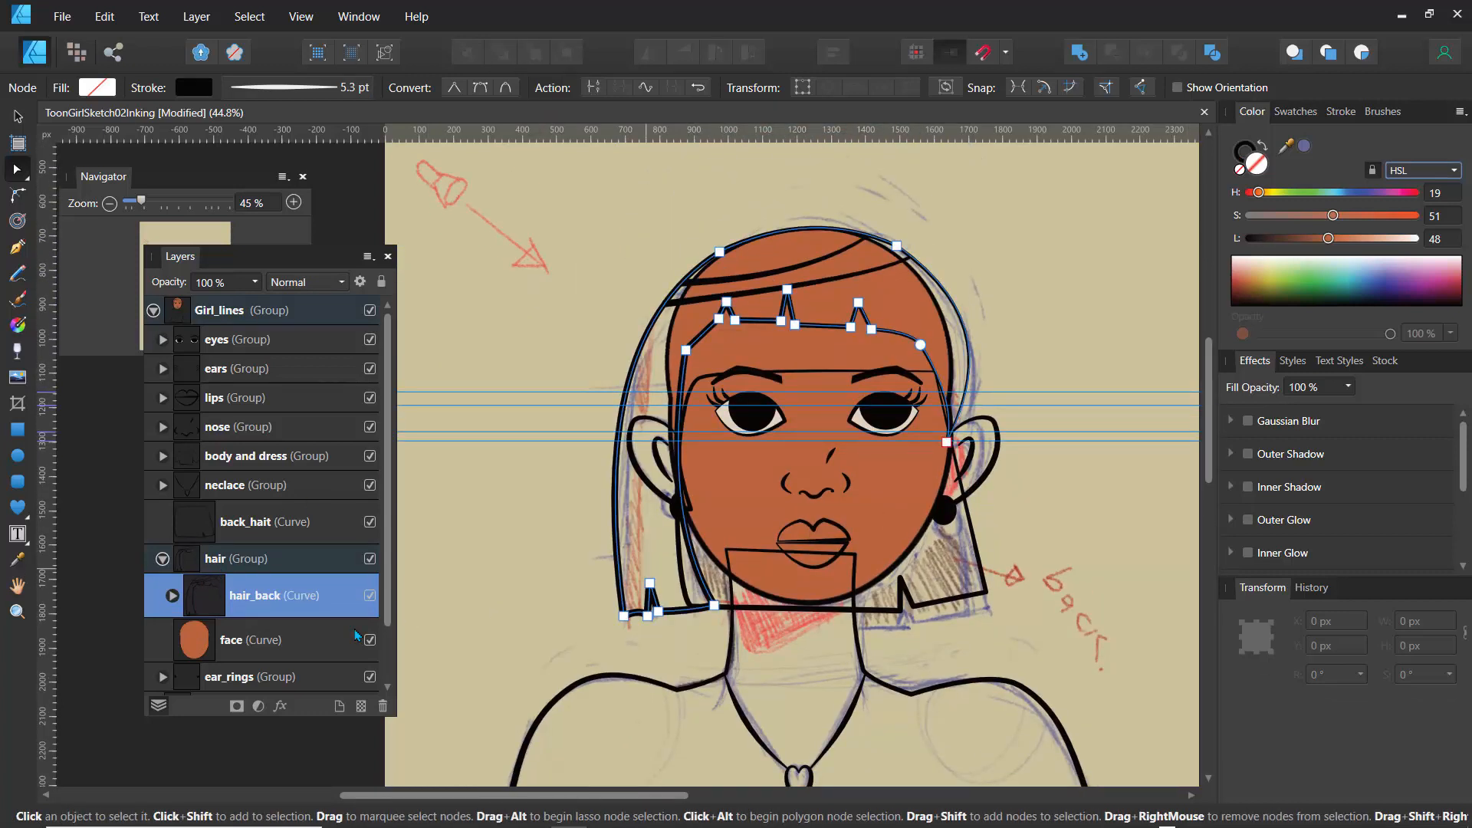
click(184, 568)
click(373, 562)
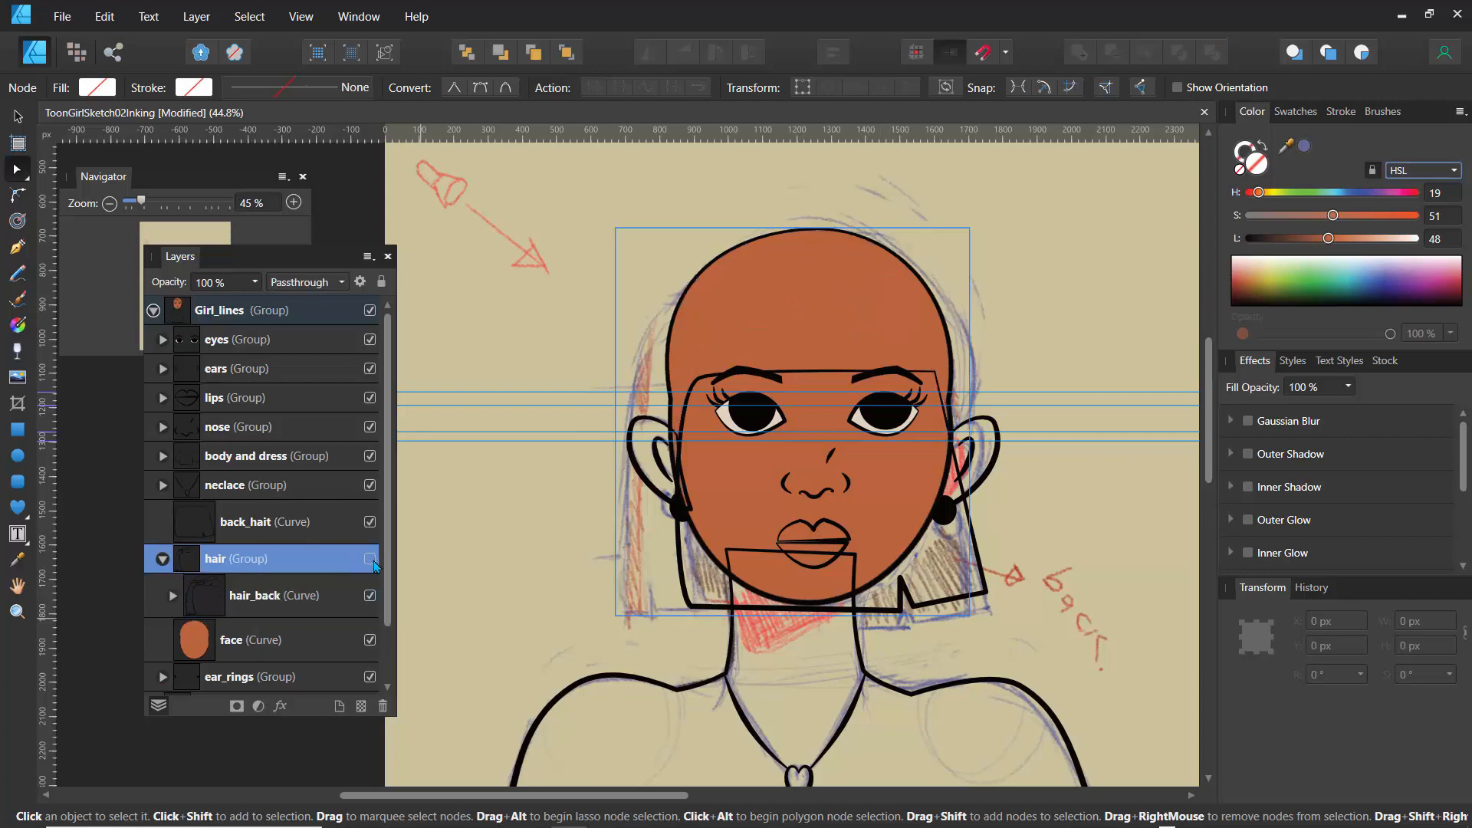
click(371, 560)
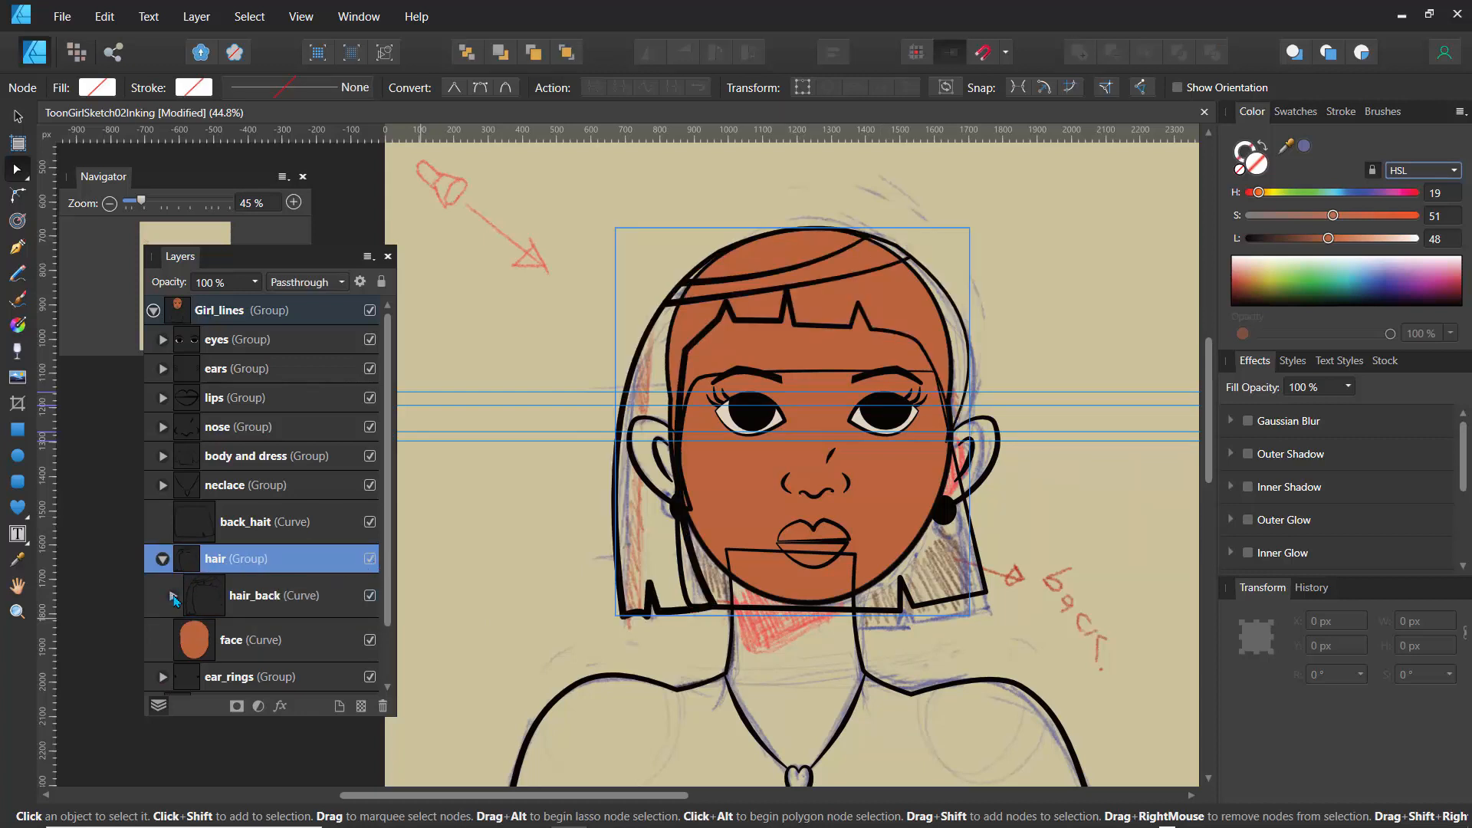
drag(201, 599, 171, 582)
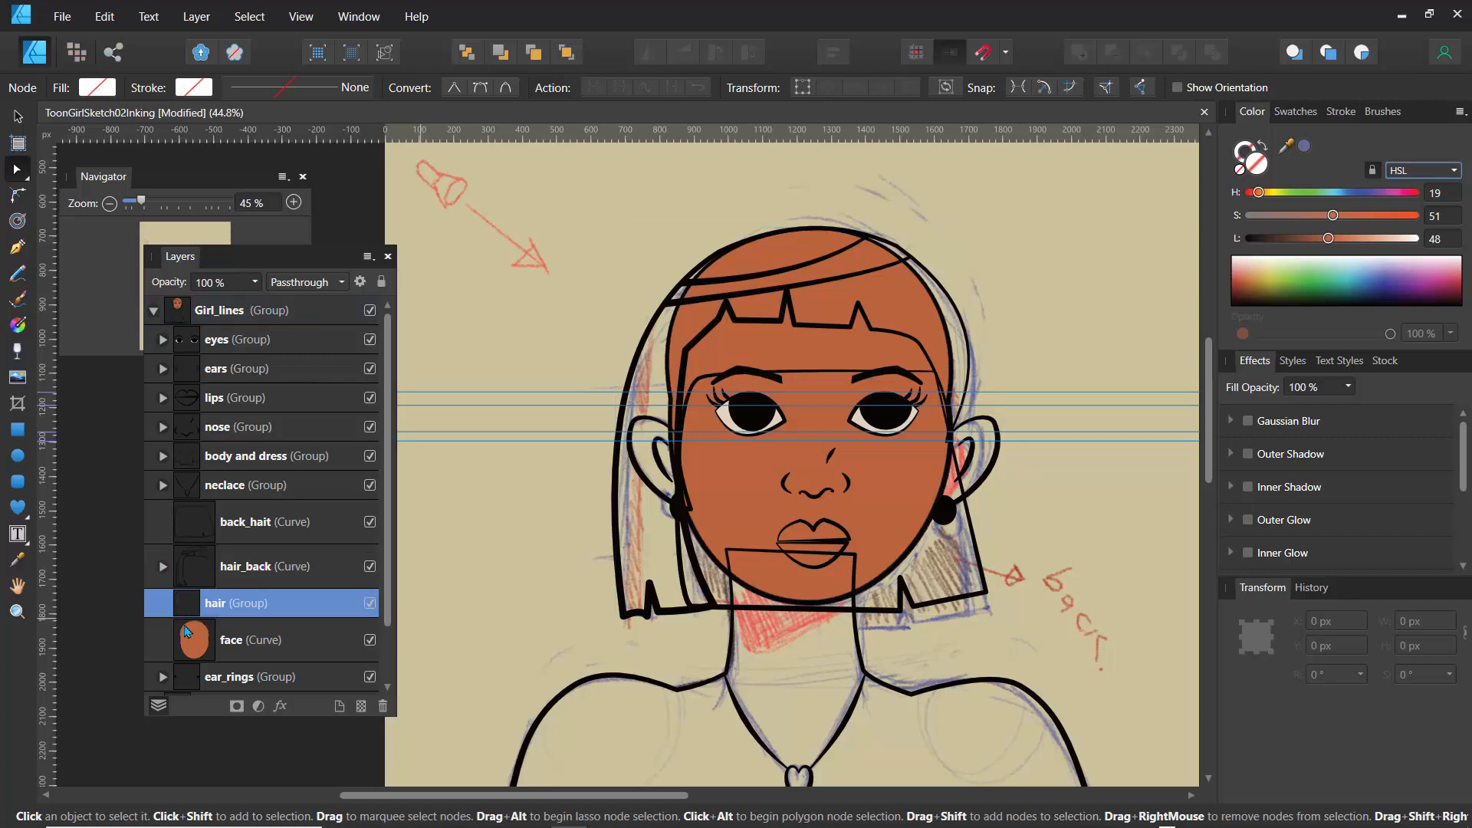
Step: Move the back_hait curve behind the face, directly above the ear_rings group in the layer order
click(192, 533)
drag(196, 534, 161, 535)
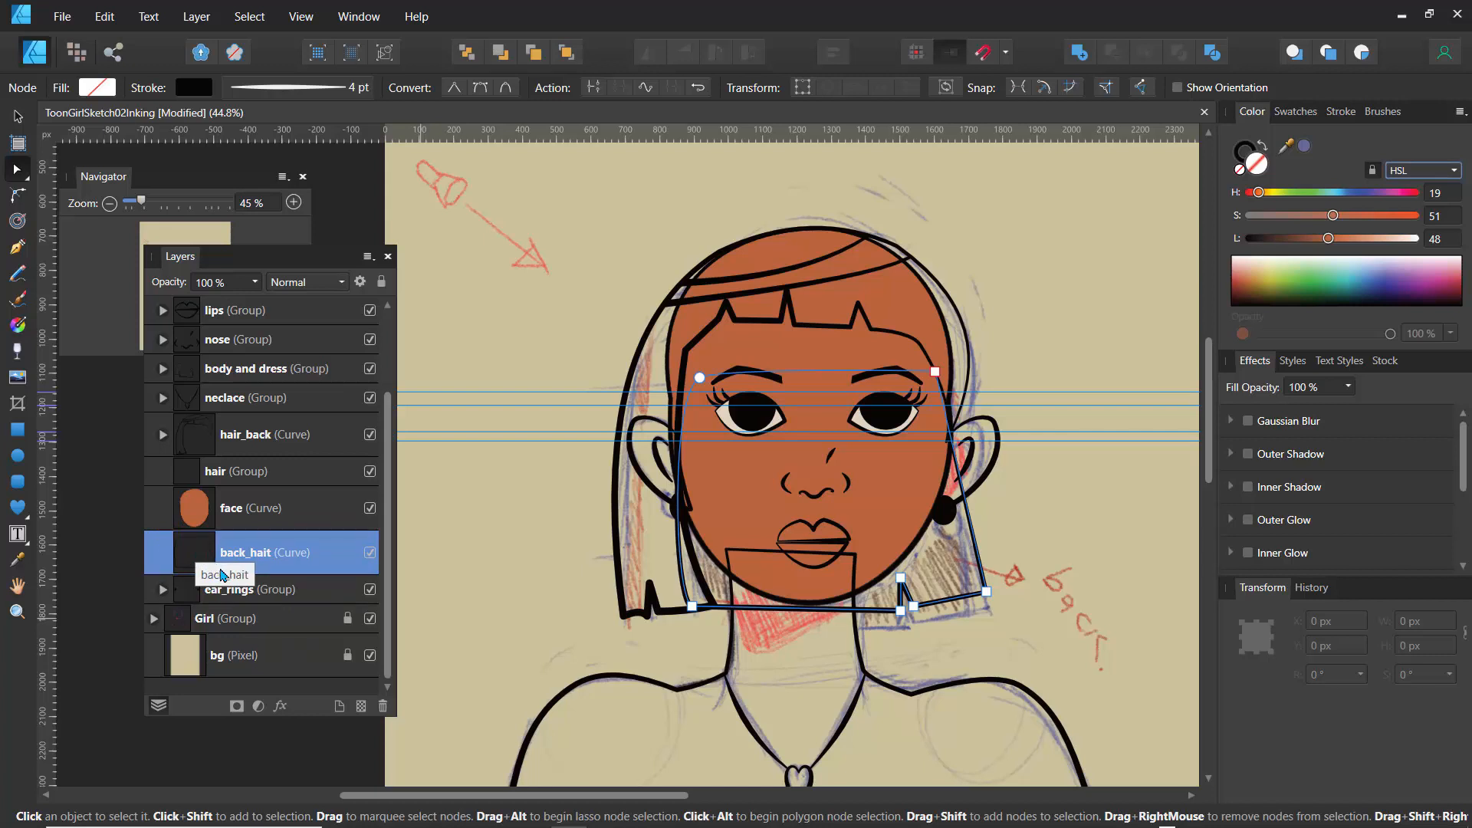
click(200, 437)
click(205, 557)
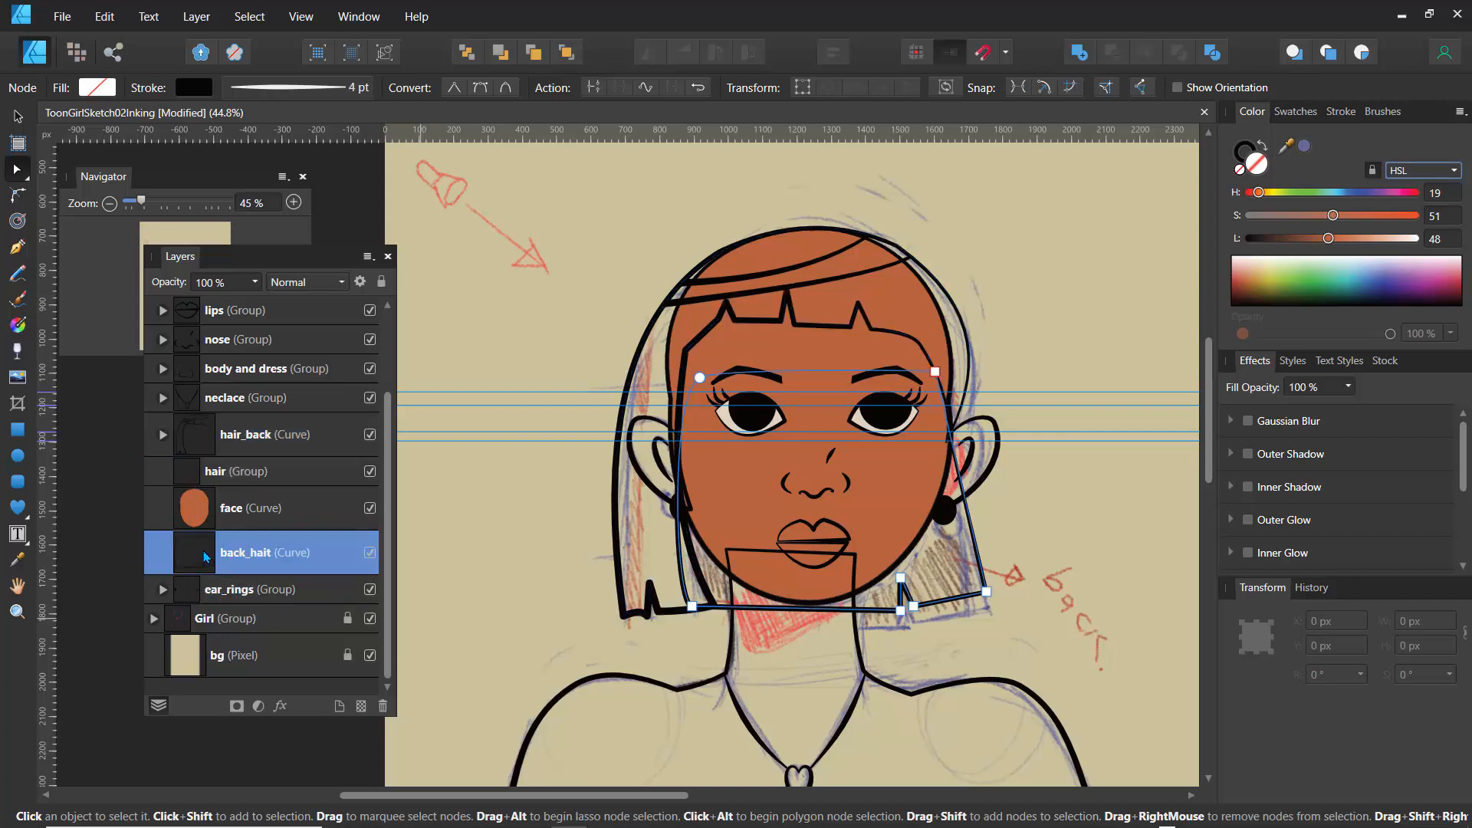
Step: Rename the hair_back curve as hair_front
click(198, 440)
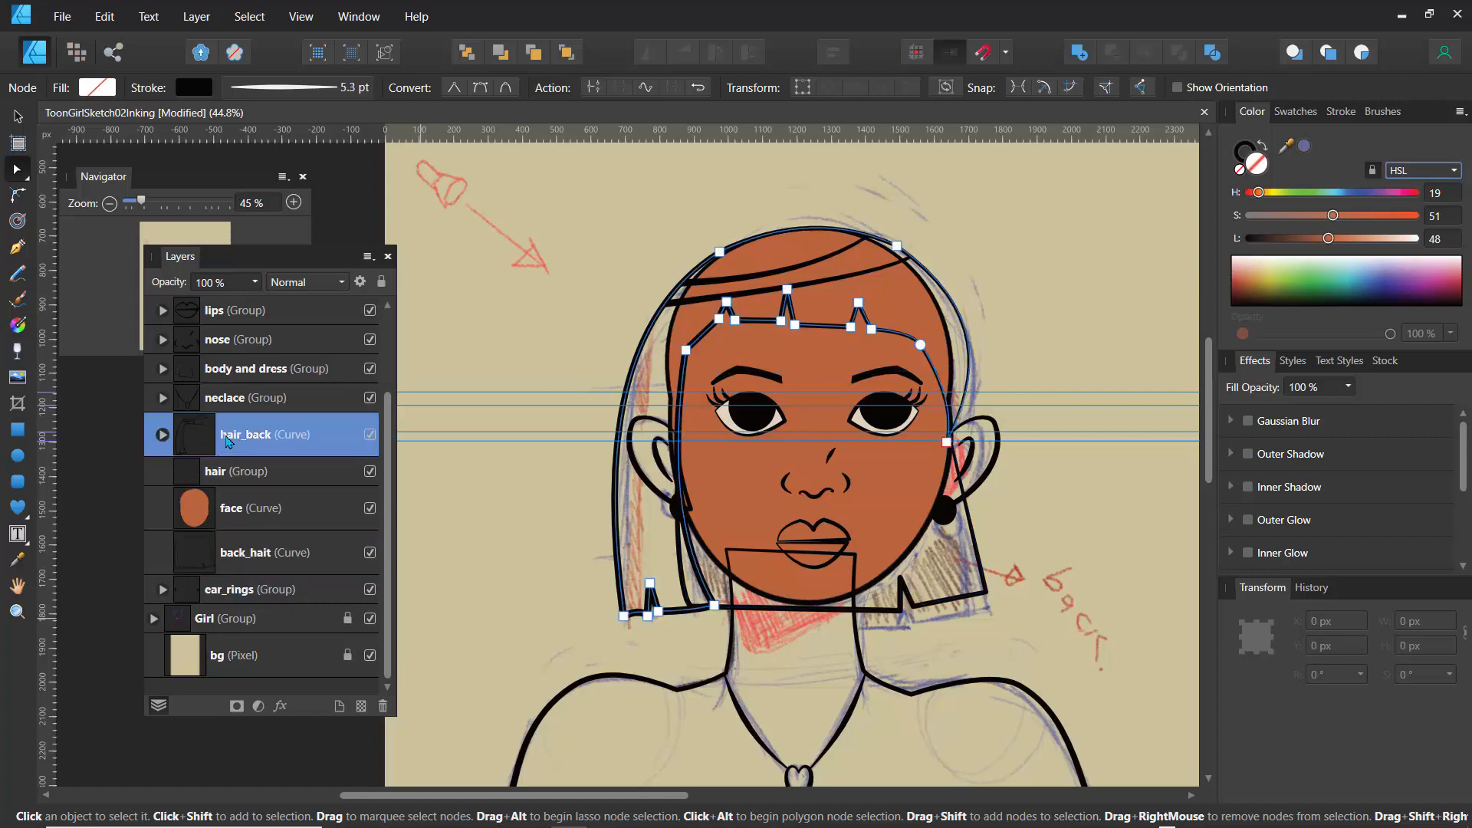
click(163, 436)
click(164, 436)
double_click(240, 437)
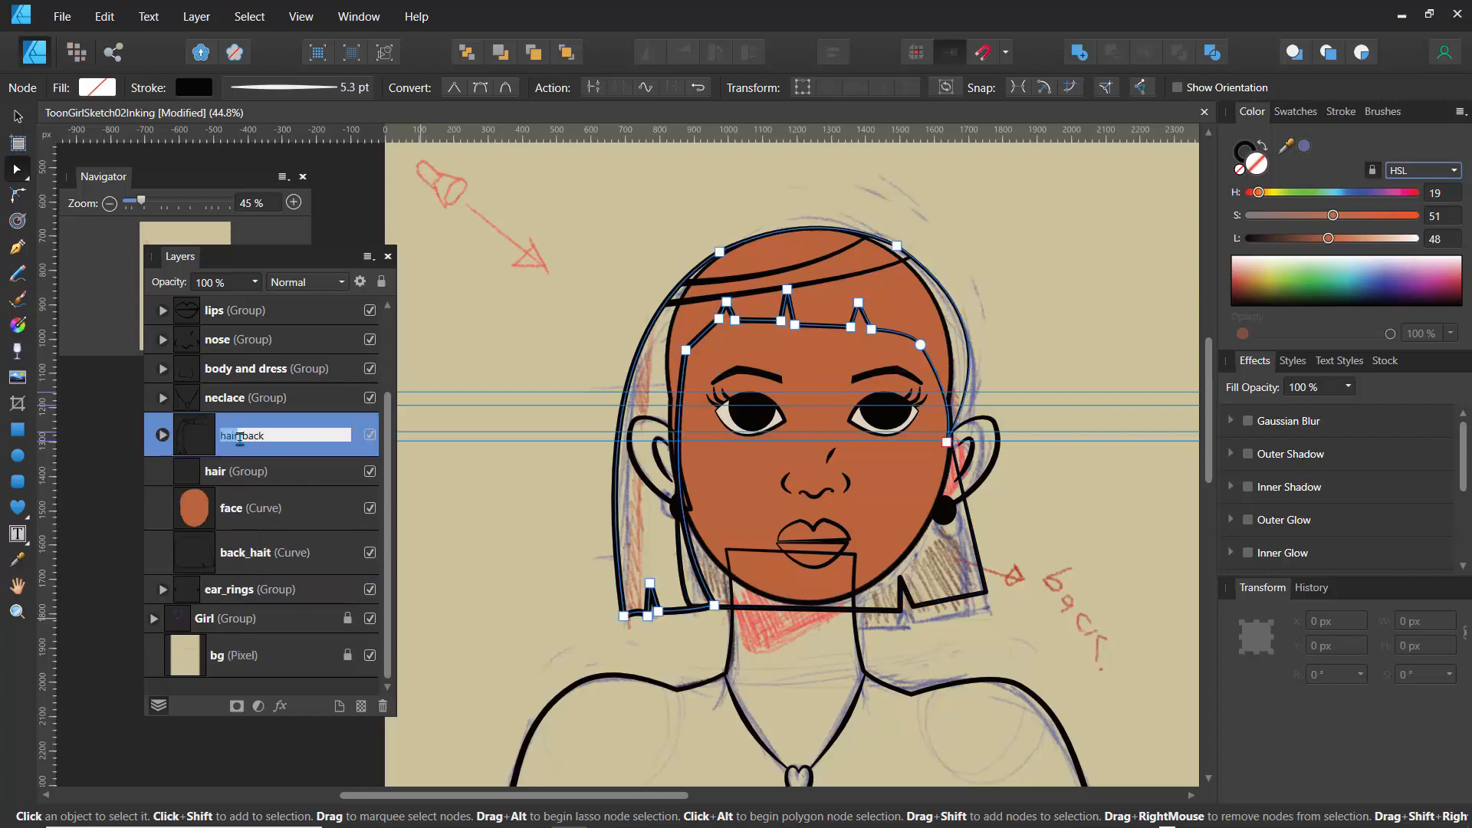
click(274, 435)
text(front)
key(Return)
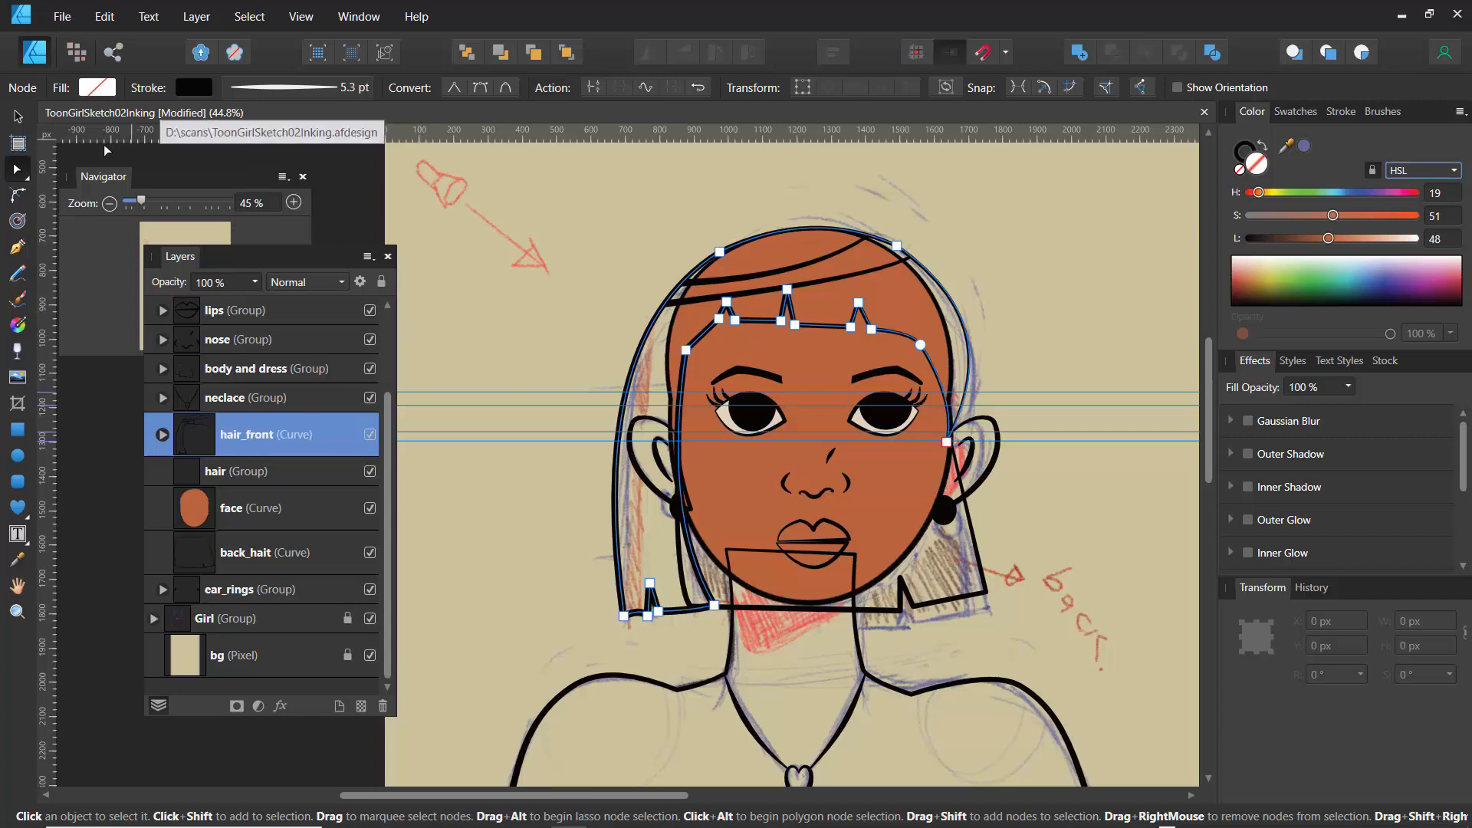
Step: Save a copy of the document in the scans folder under the file name ToonGirlflats
click(62, 16)
click(86, 192)
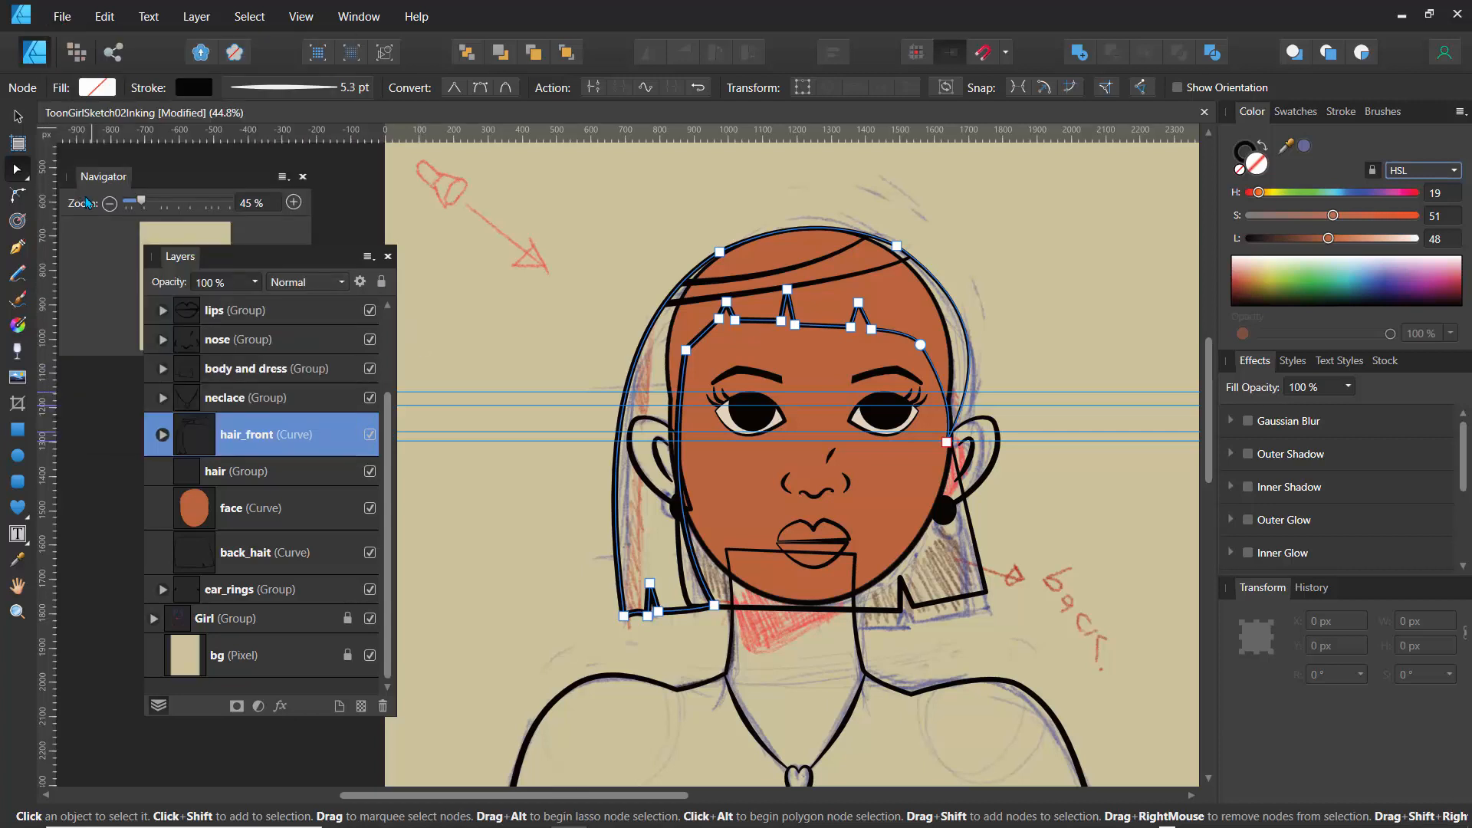
click(305, 725)
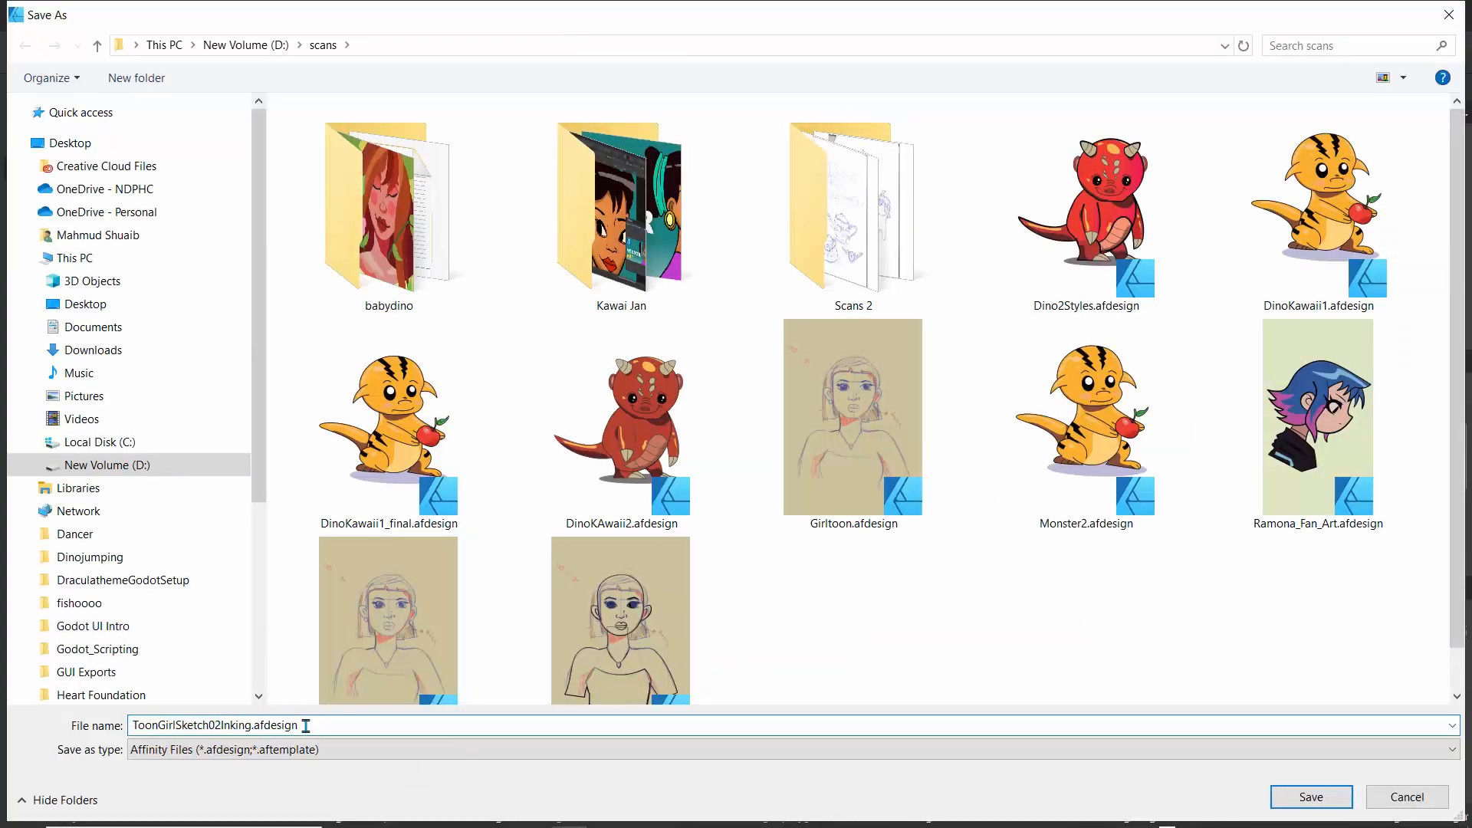
mouse_move(305, 725)
mouse_down()
mouse_move(179, 727)
mouse_move(198, 742)
mouse_move(201, 725)
mouse_up()
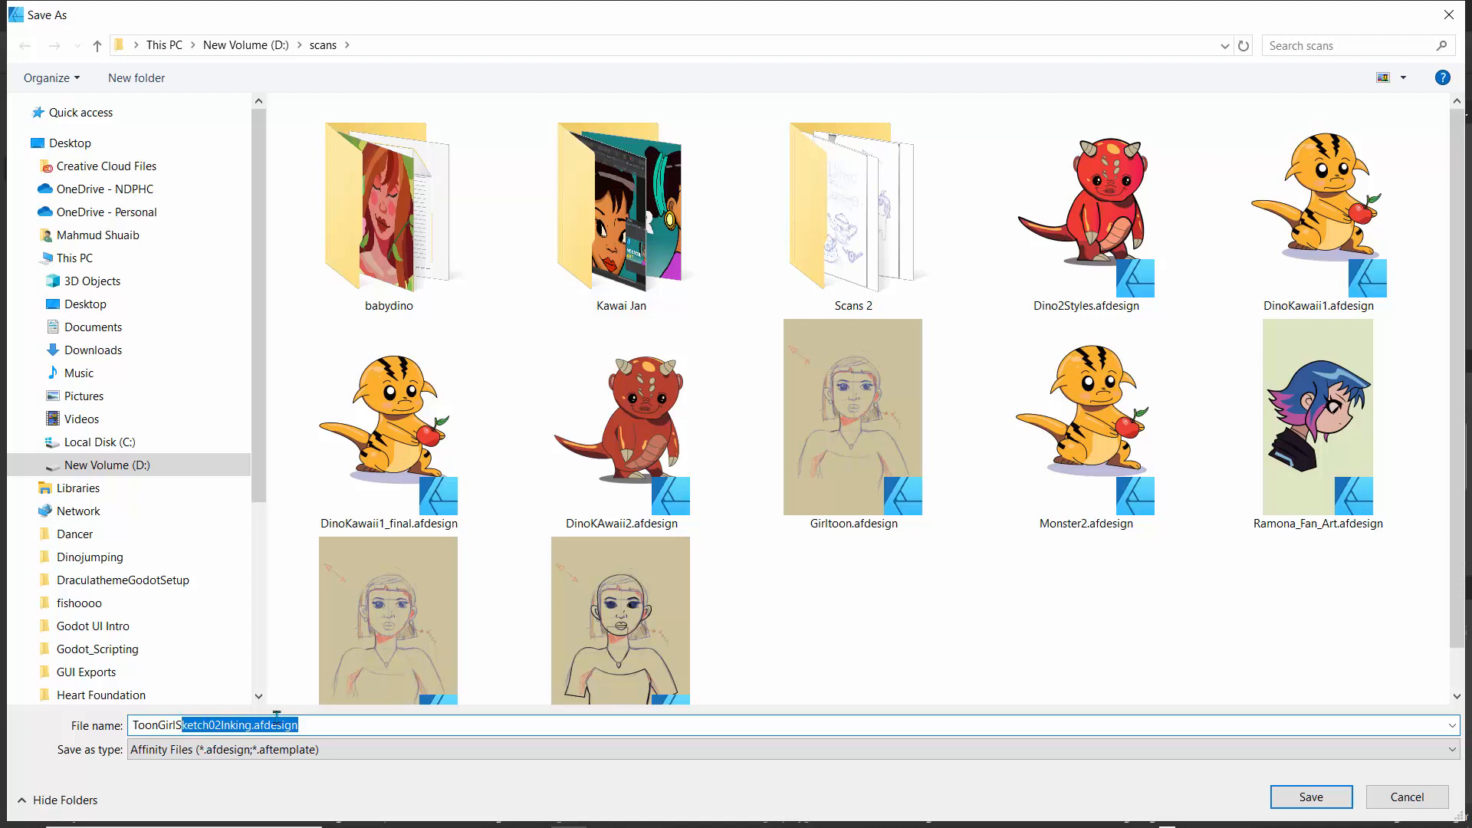
key(BackSpace)
text(flats)
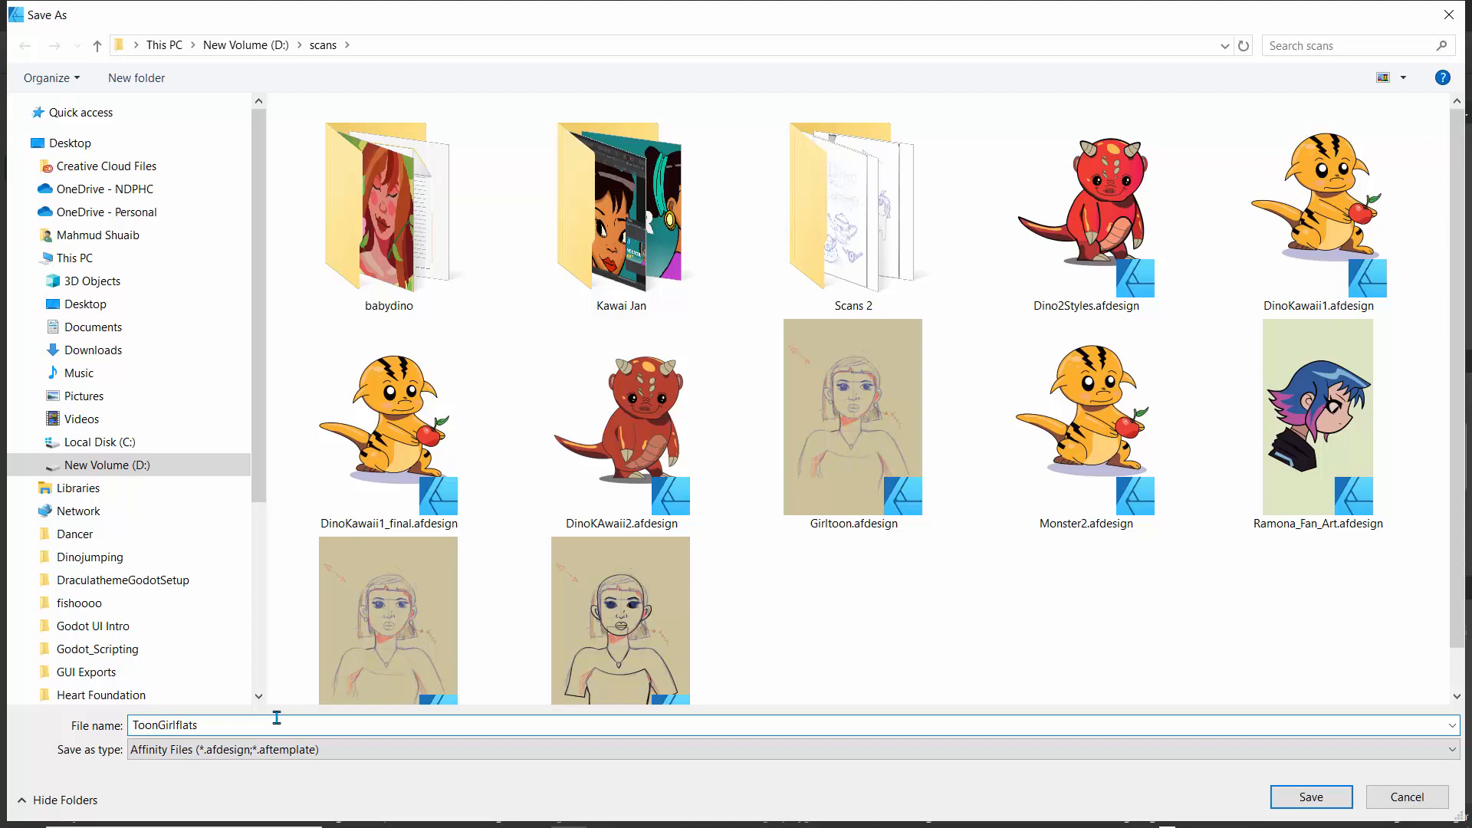
key(Return)
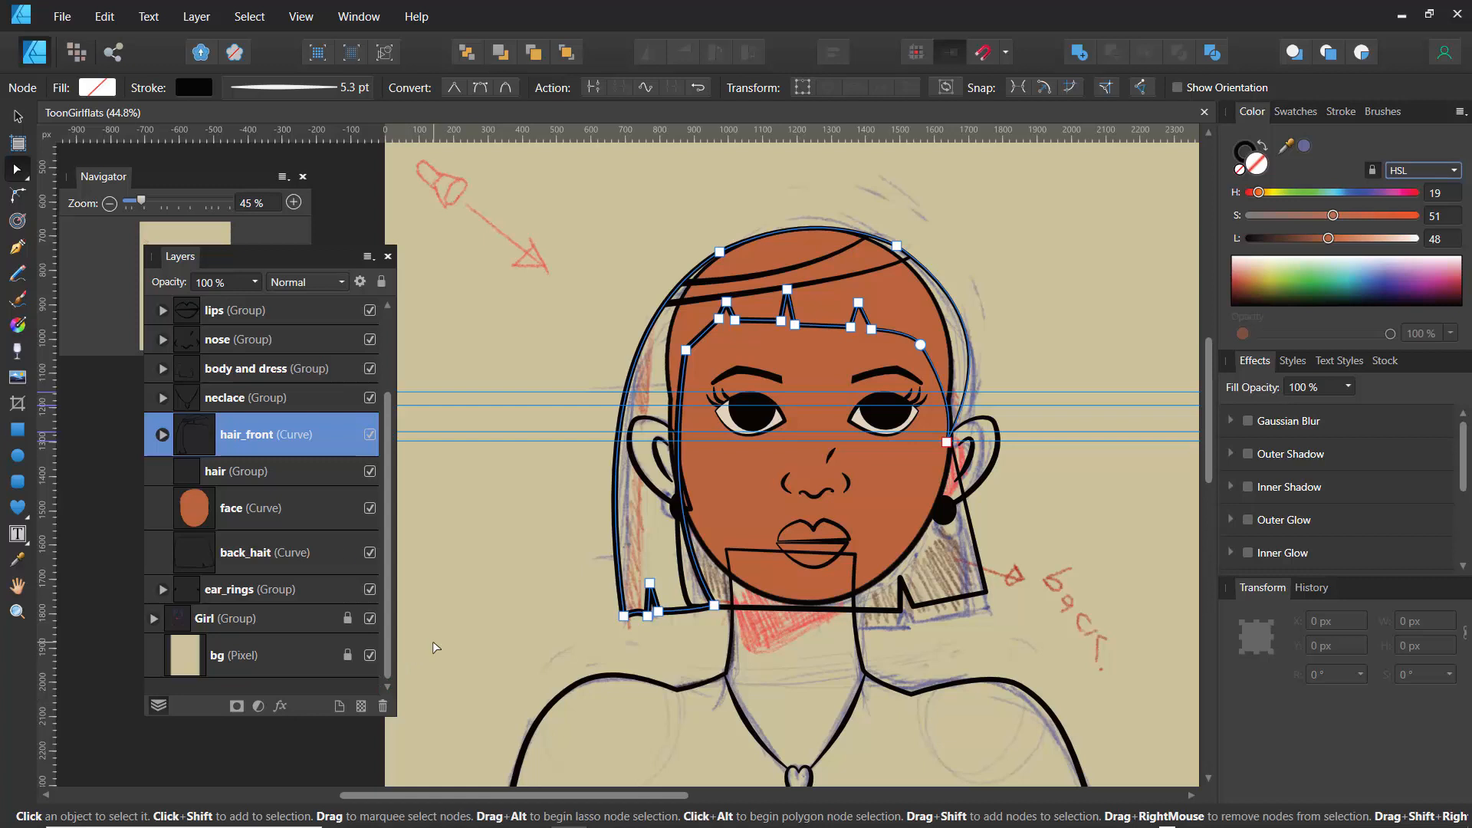
Step: Fill the hair_front curve with the recent dark red and lower its lightness to 12 for a deep maroon
click(93, 89)
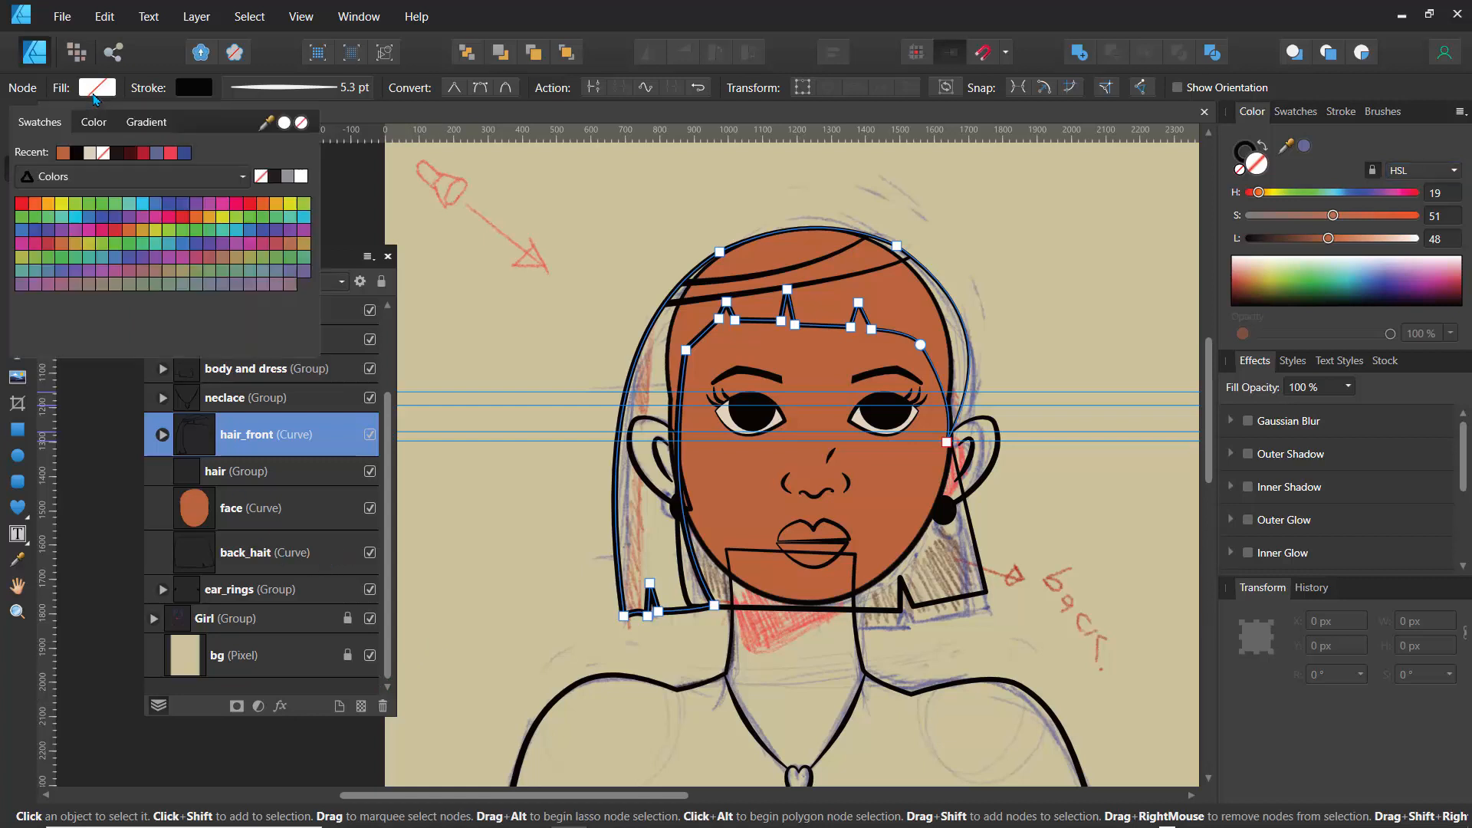
click(144, 156)
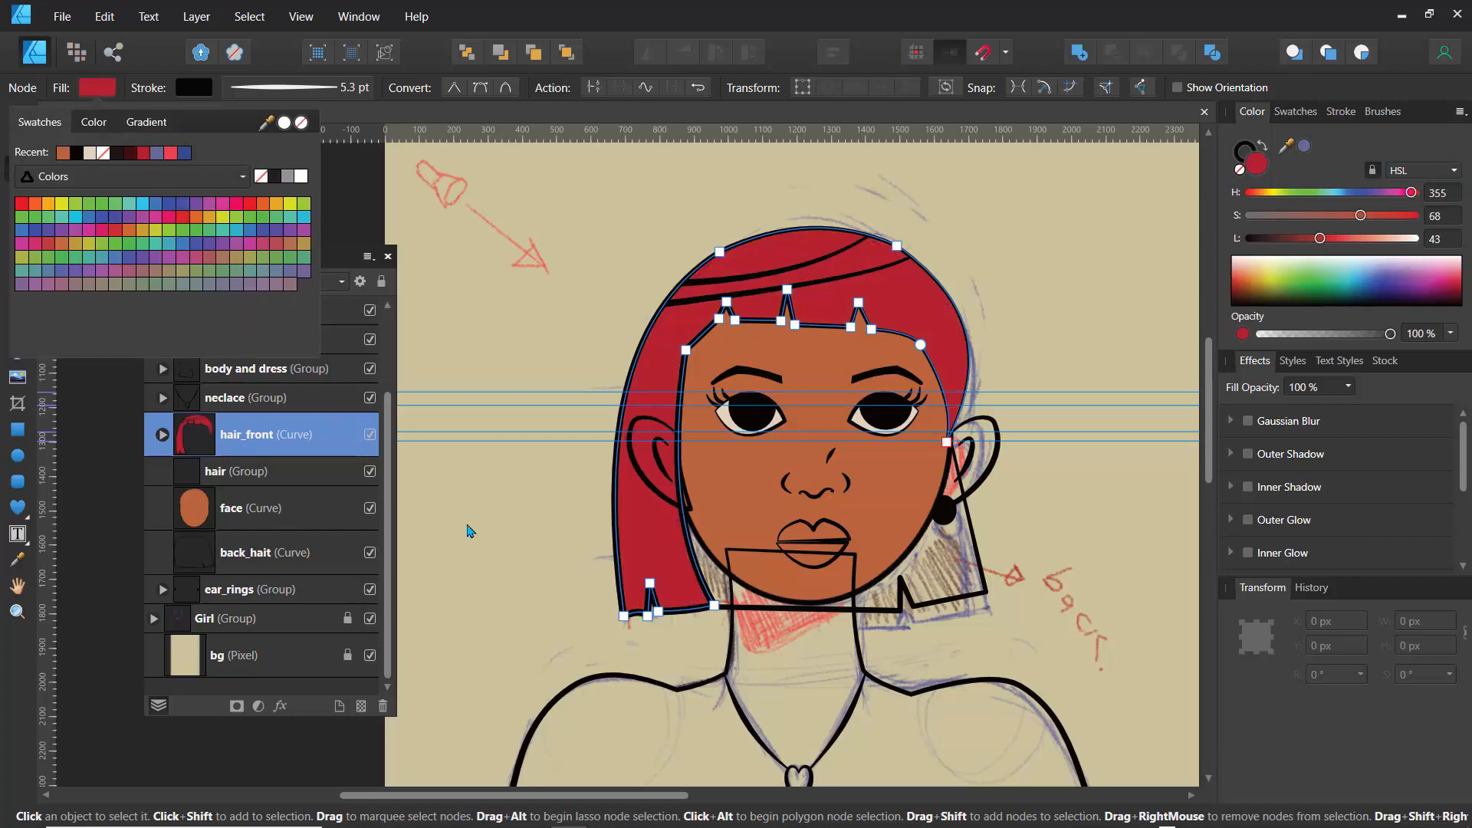
click(1321, 240)
mouse_move(1293, 246)
mouse_down()
mouse_move(1306, 245)
mouse_move(1270, 245)
mouse_up()
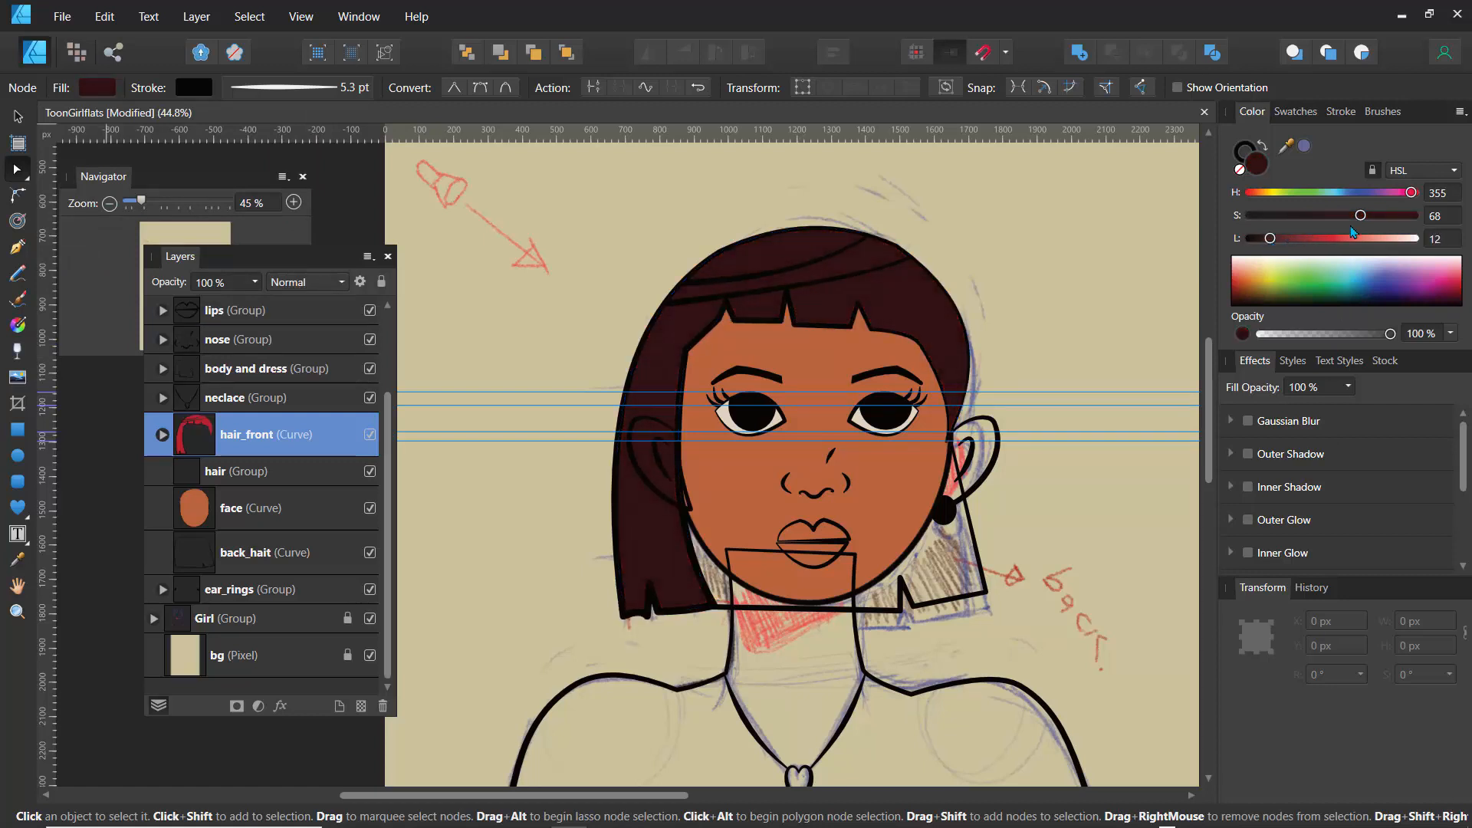
Step: Recolour the hair_front fill to a bright pink with hue 338, saturation 84 and lightness 45
drag(1360, 217, 1387, 217)
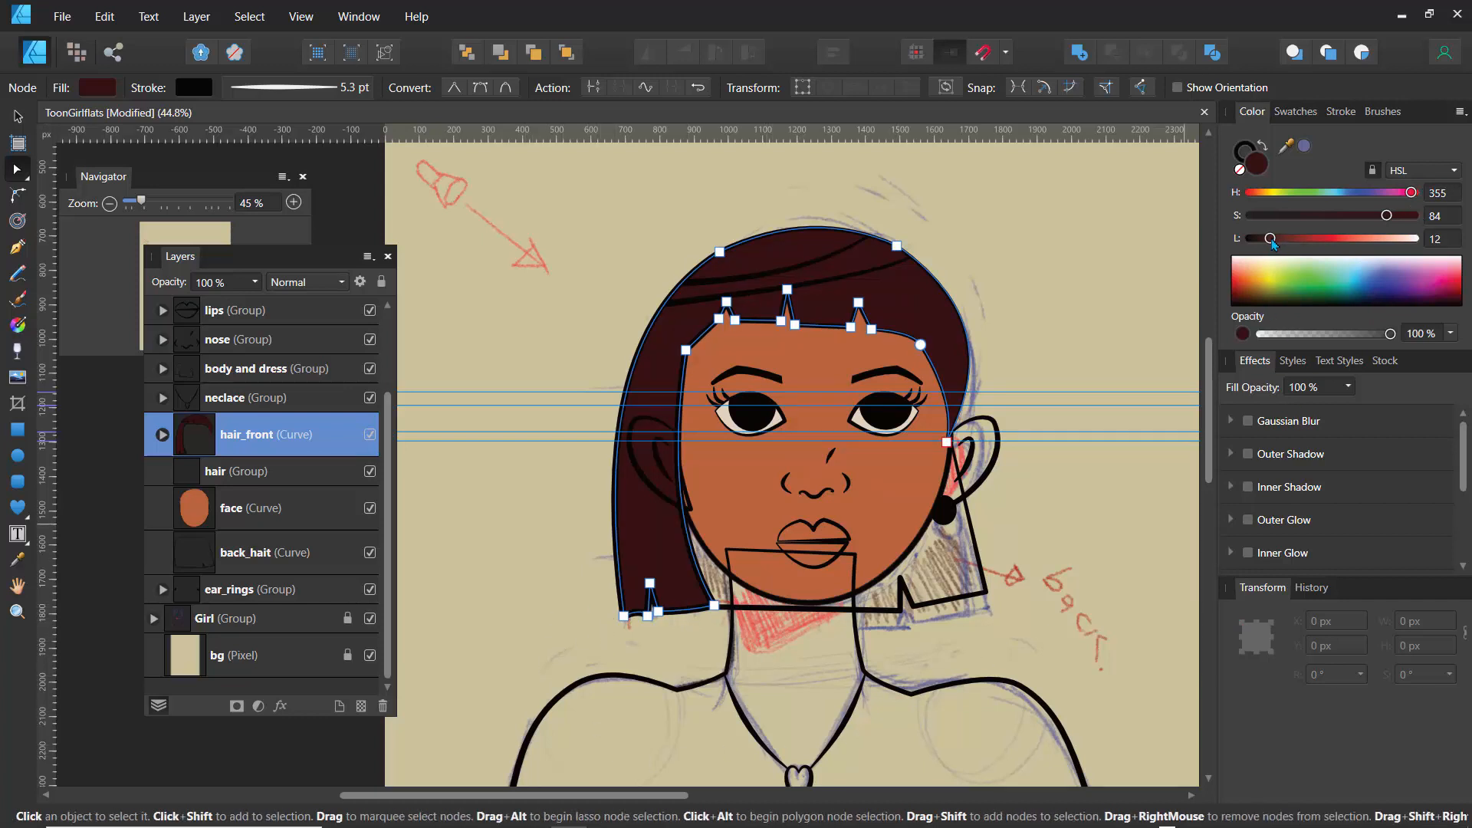
mouse_move(1273, 244)
mouse_down()
mouse_move(1304, 240)
mouse_move(1276, 238)
mouse_up()
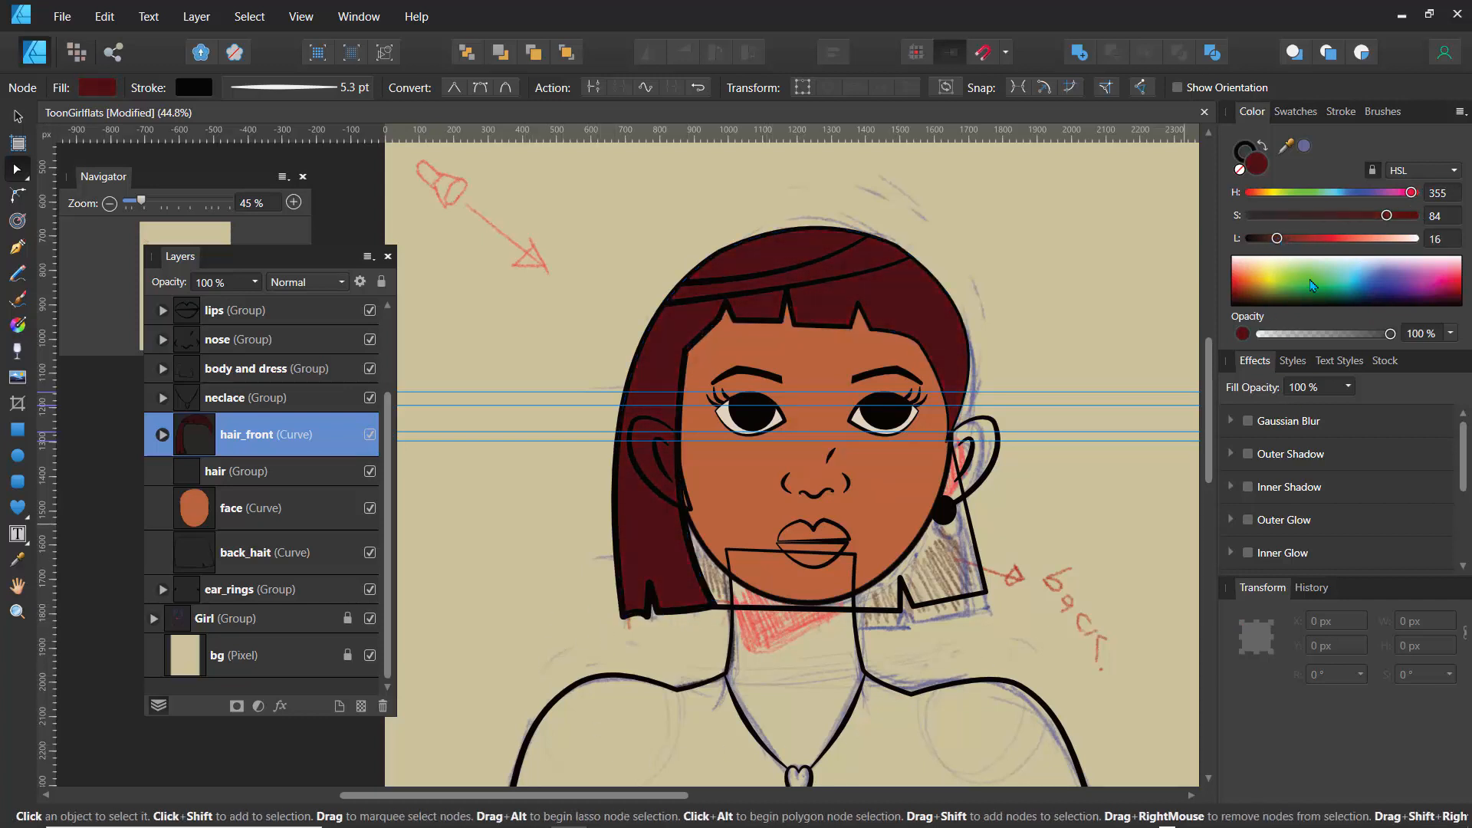
drag(1368, 296, 1412, 292)
drag(1415, 286, 1449, 289)
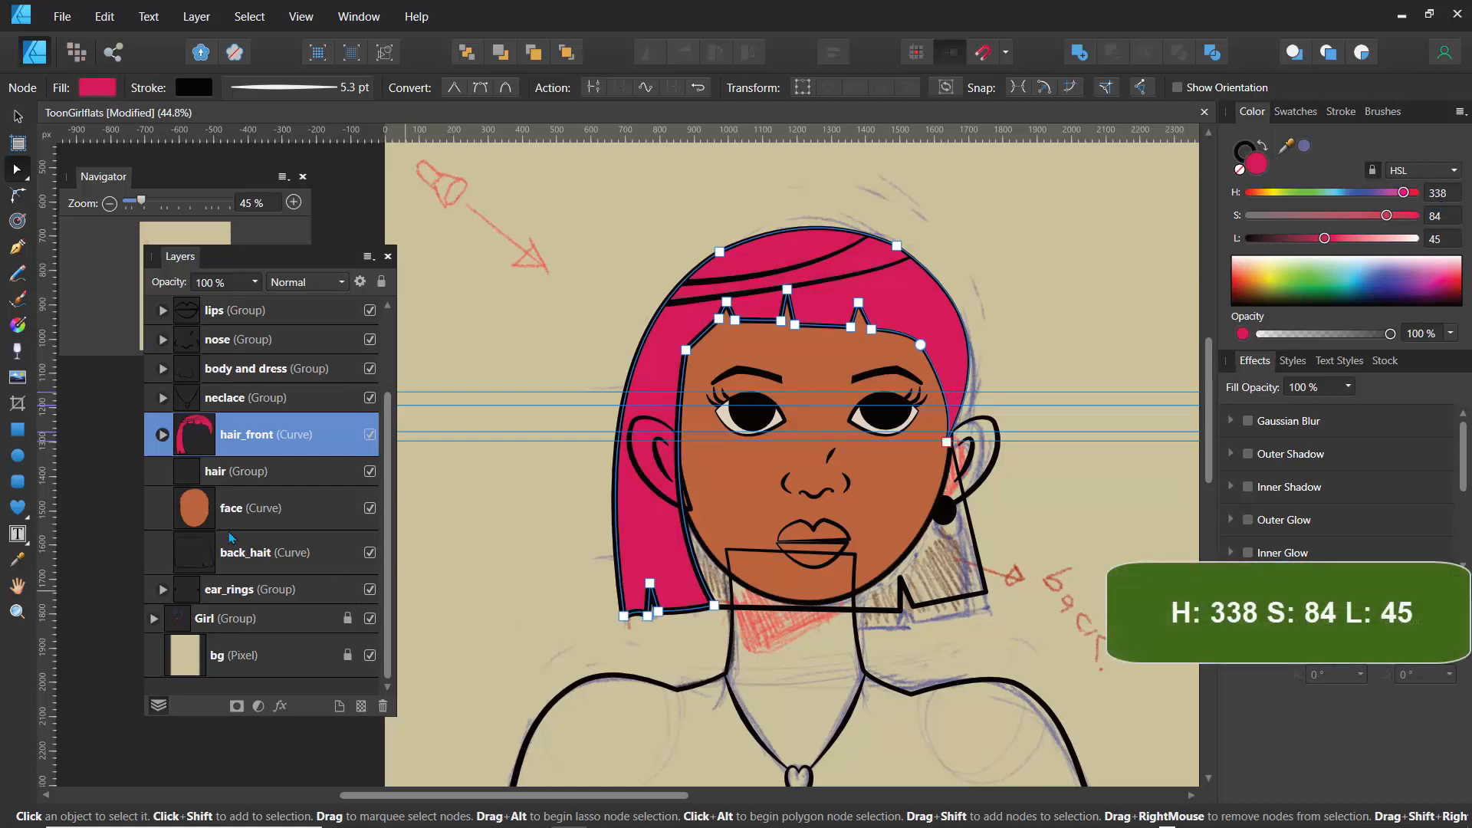
Step: Fill the back_hait curve with the front hair's pink and darken it to hue 327, saturation 67, lightness 21
click(193, 563)
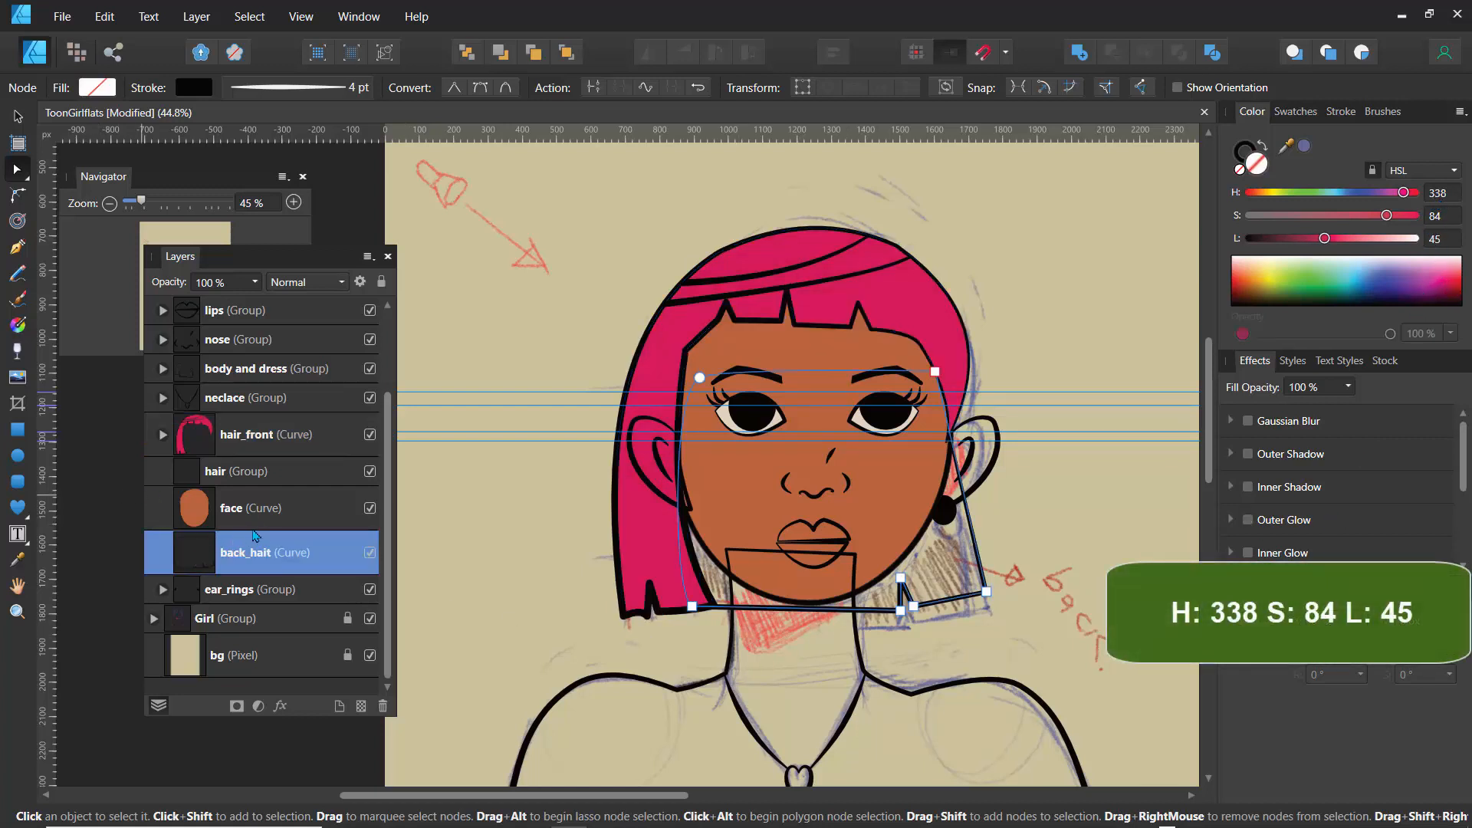
click(17, 560)
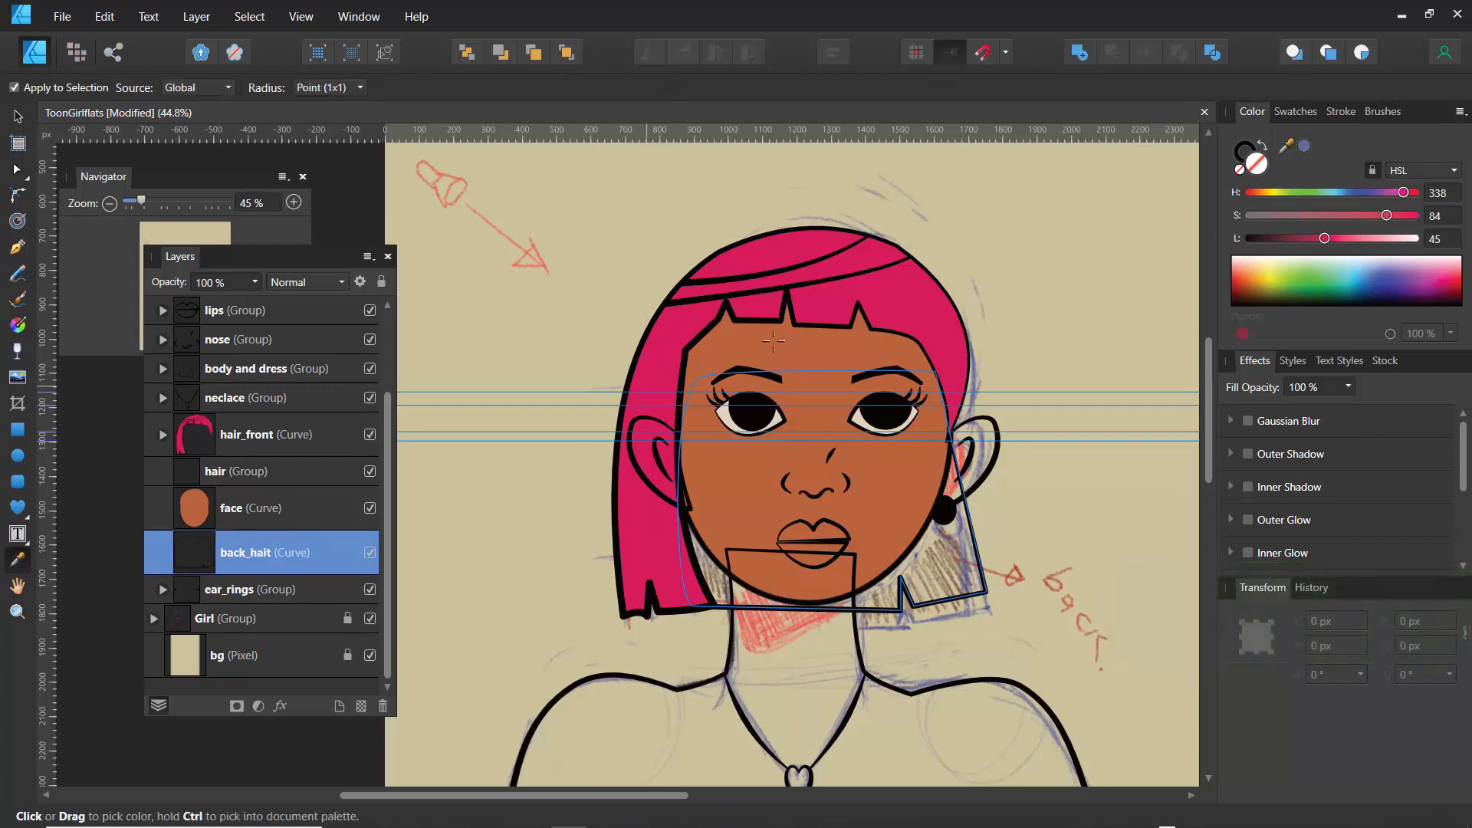
click(897, 312)
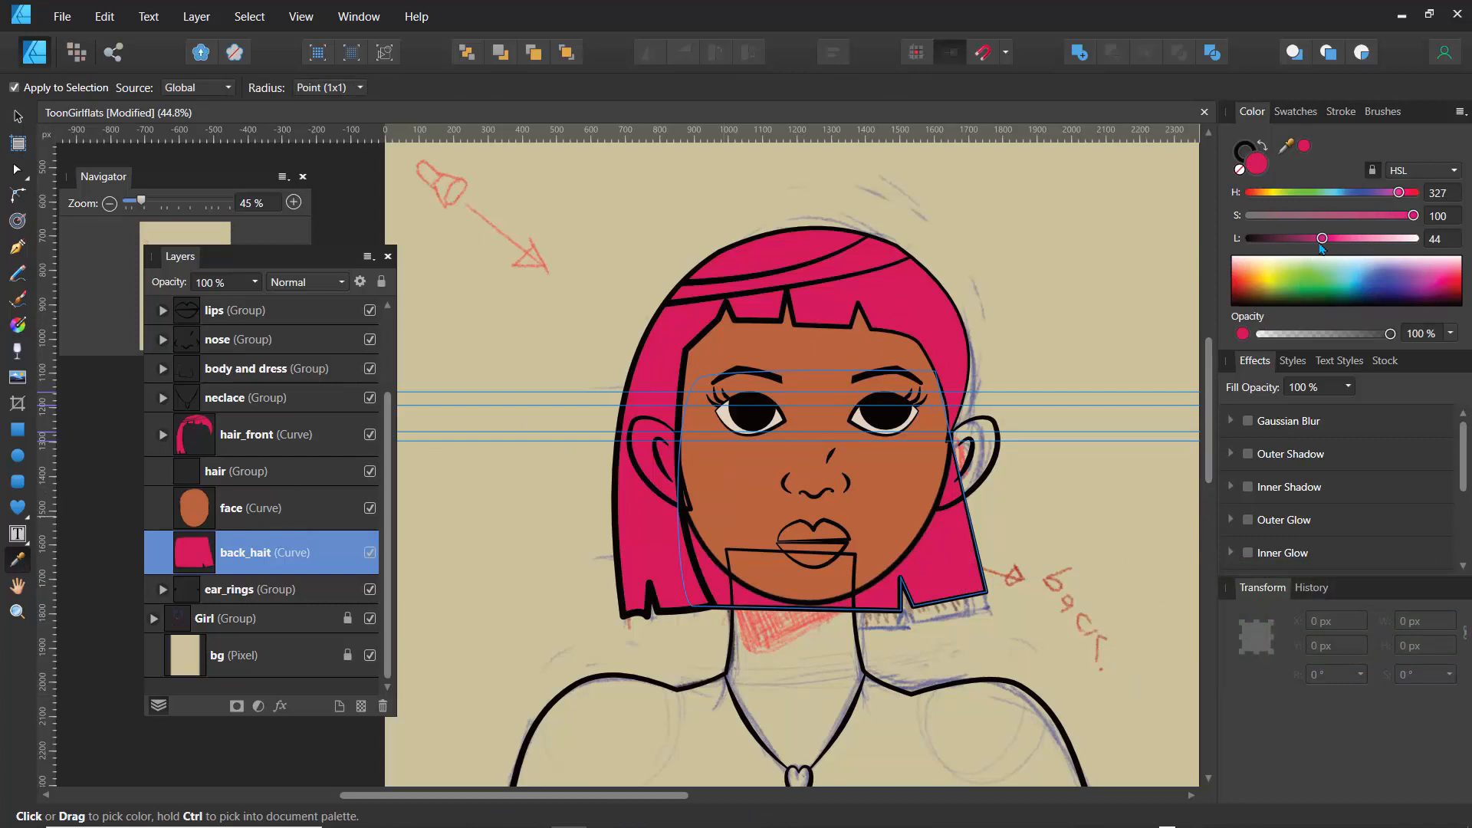
drag(1325, 244, 1289, 267)
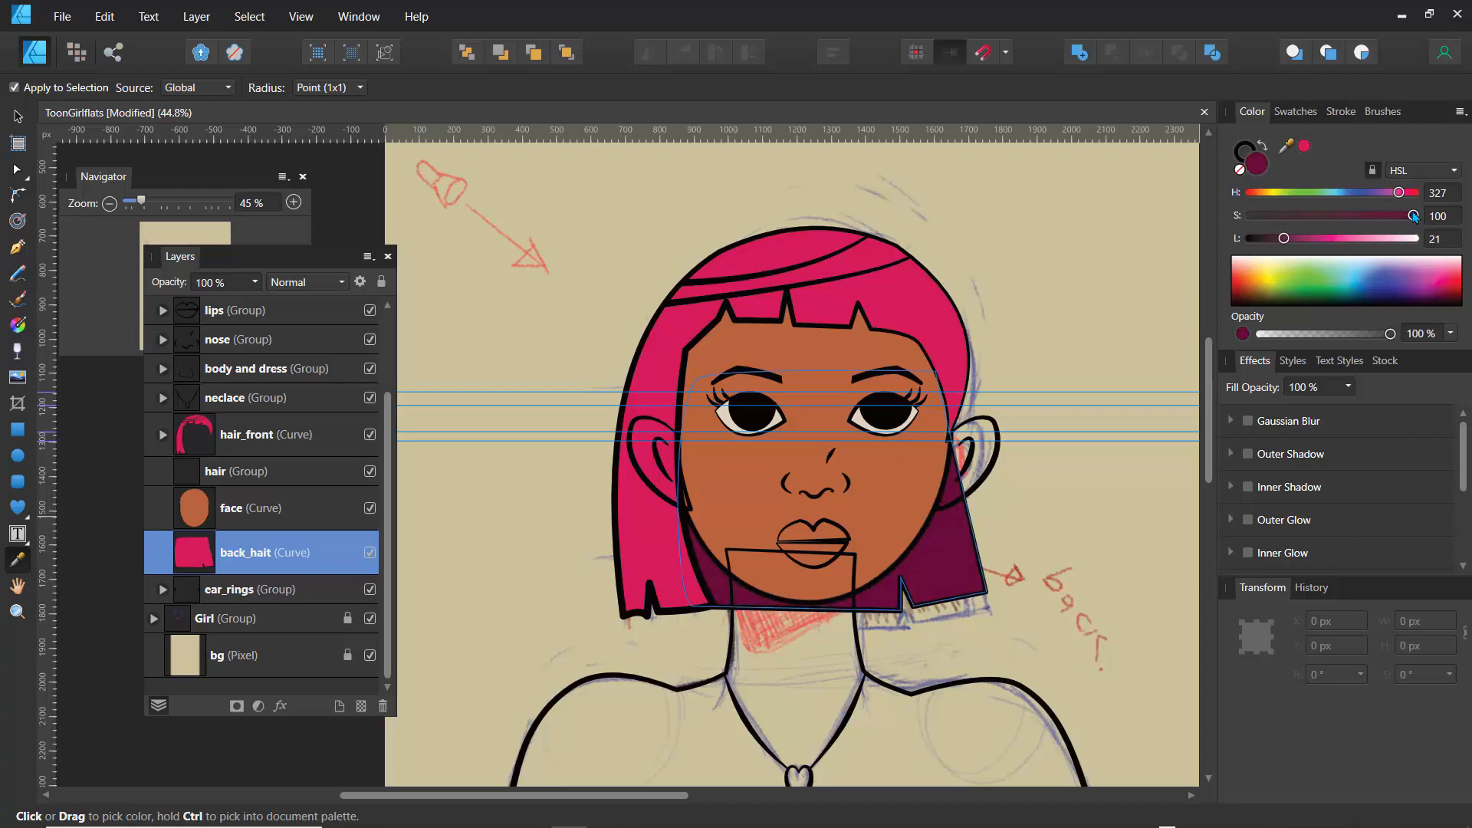
drag(1403, 223, 1362, 238)
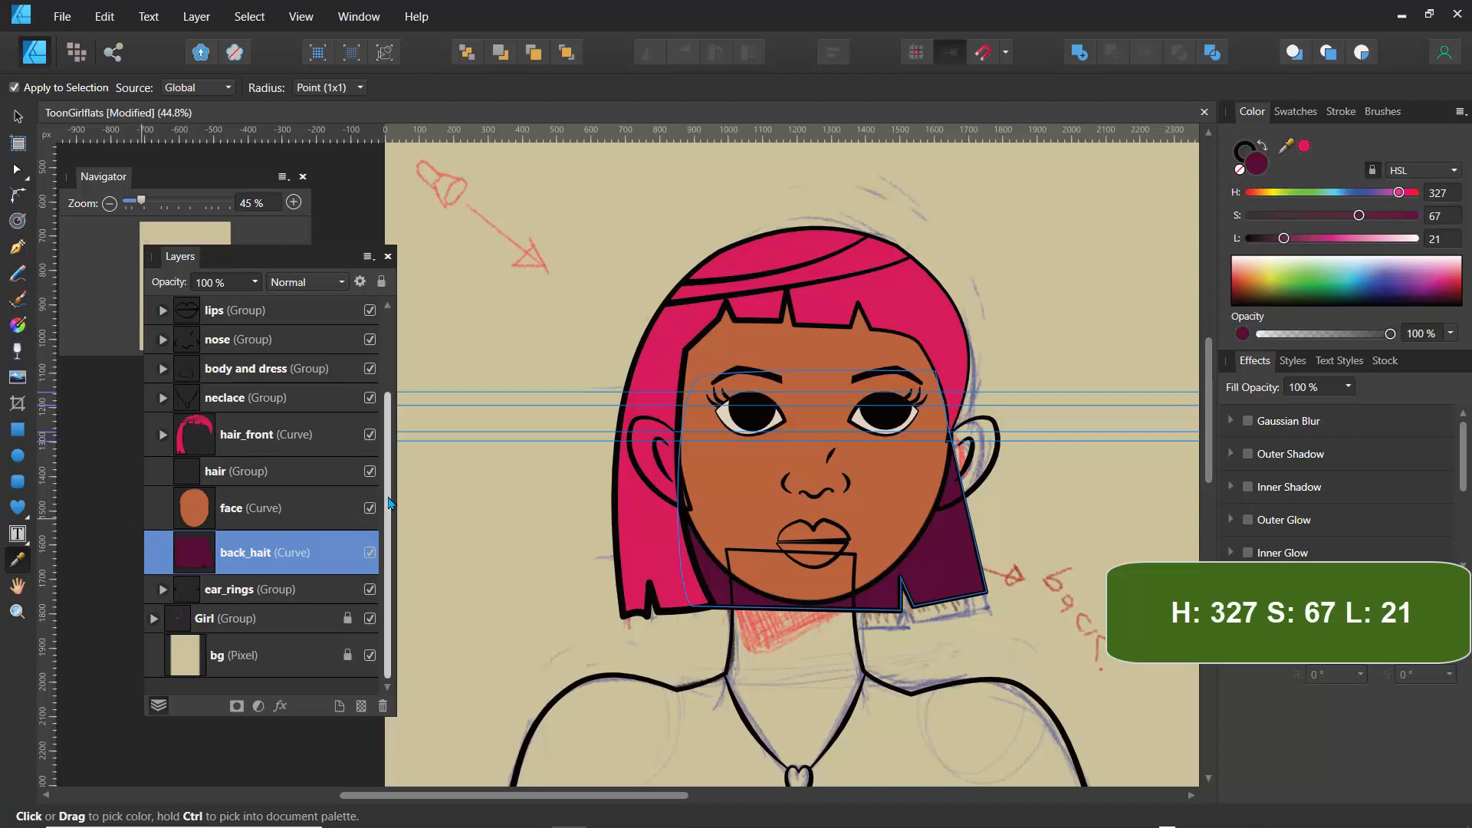
Step: Move the ears group down the layer order to sit directly above the face curve, below the hair group
drag(389, 499, 391, 423)
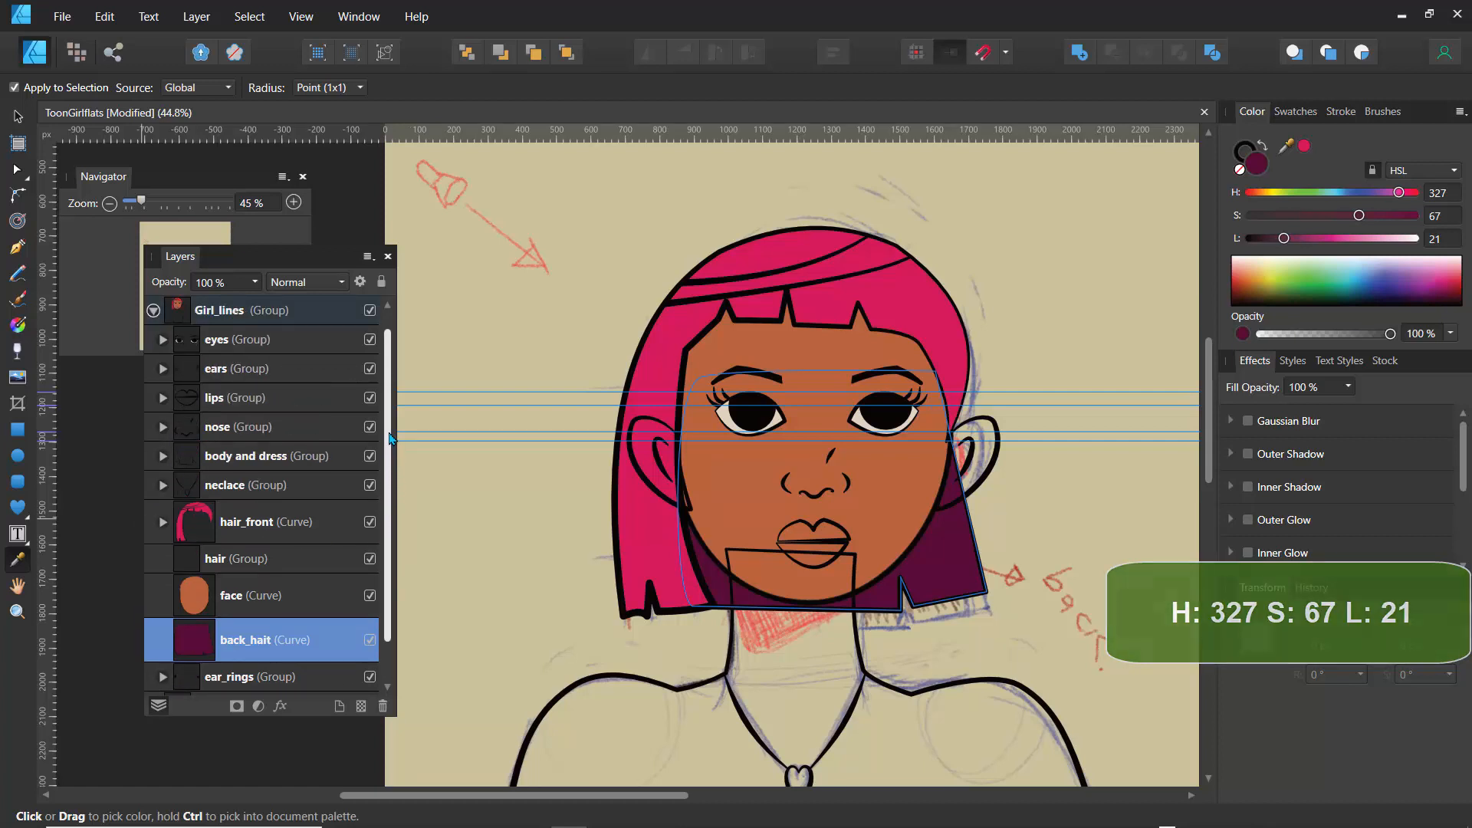
click(188, 375)
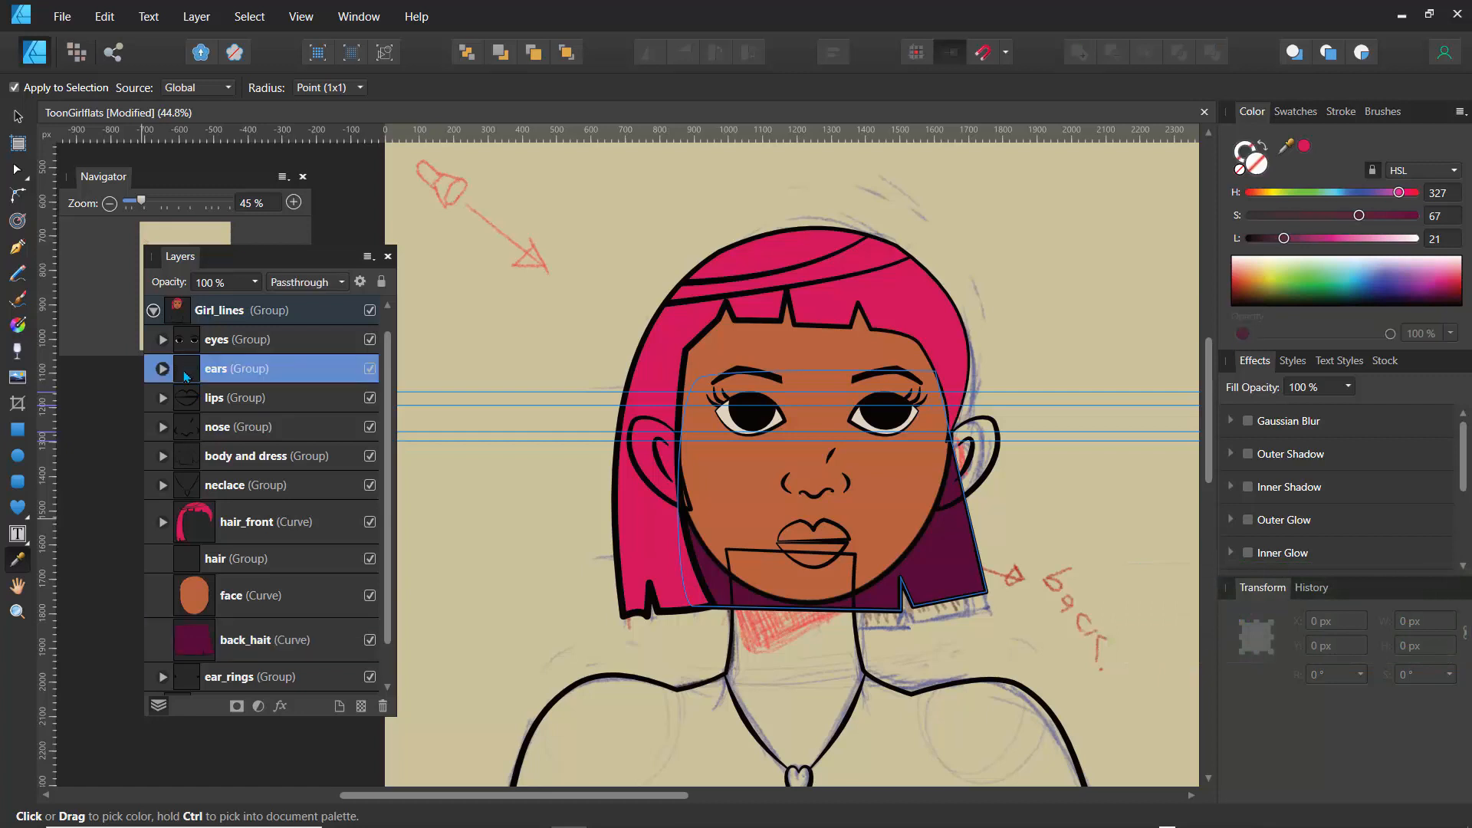
drag(186, 375, 164, 579)
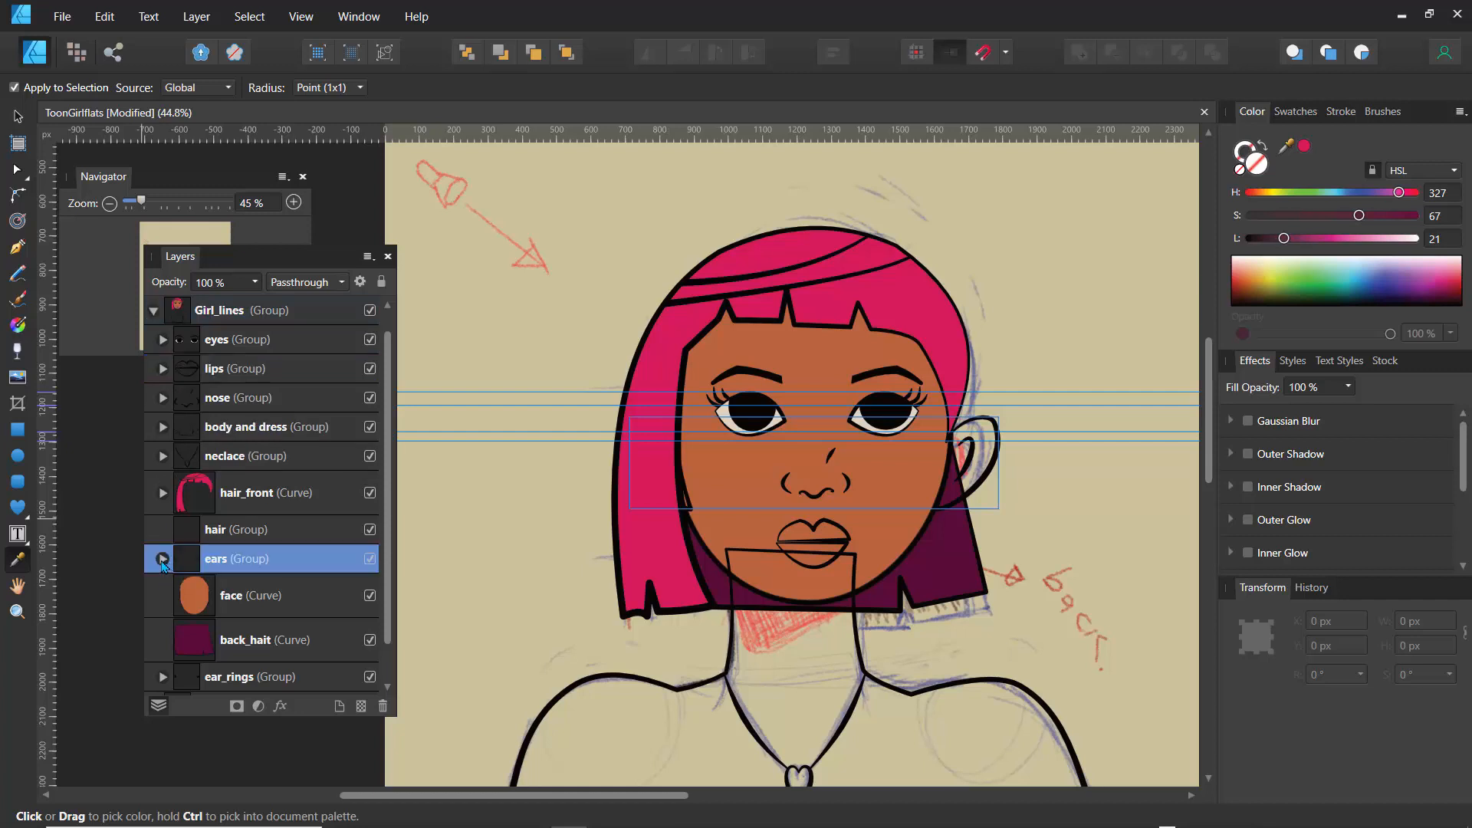
Step: Fill the outer curve of the visible ear with the face's skin colour and move the inner ear line above it
click(163, 559)
click(197, 592)
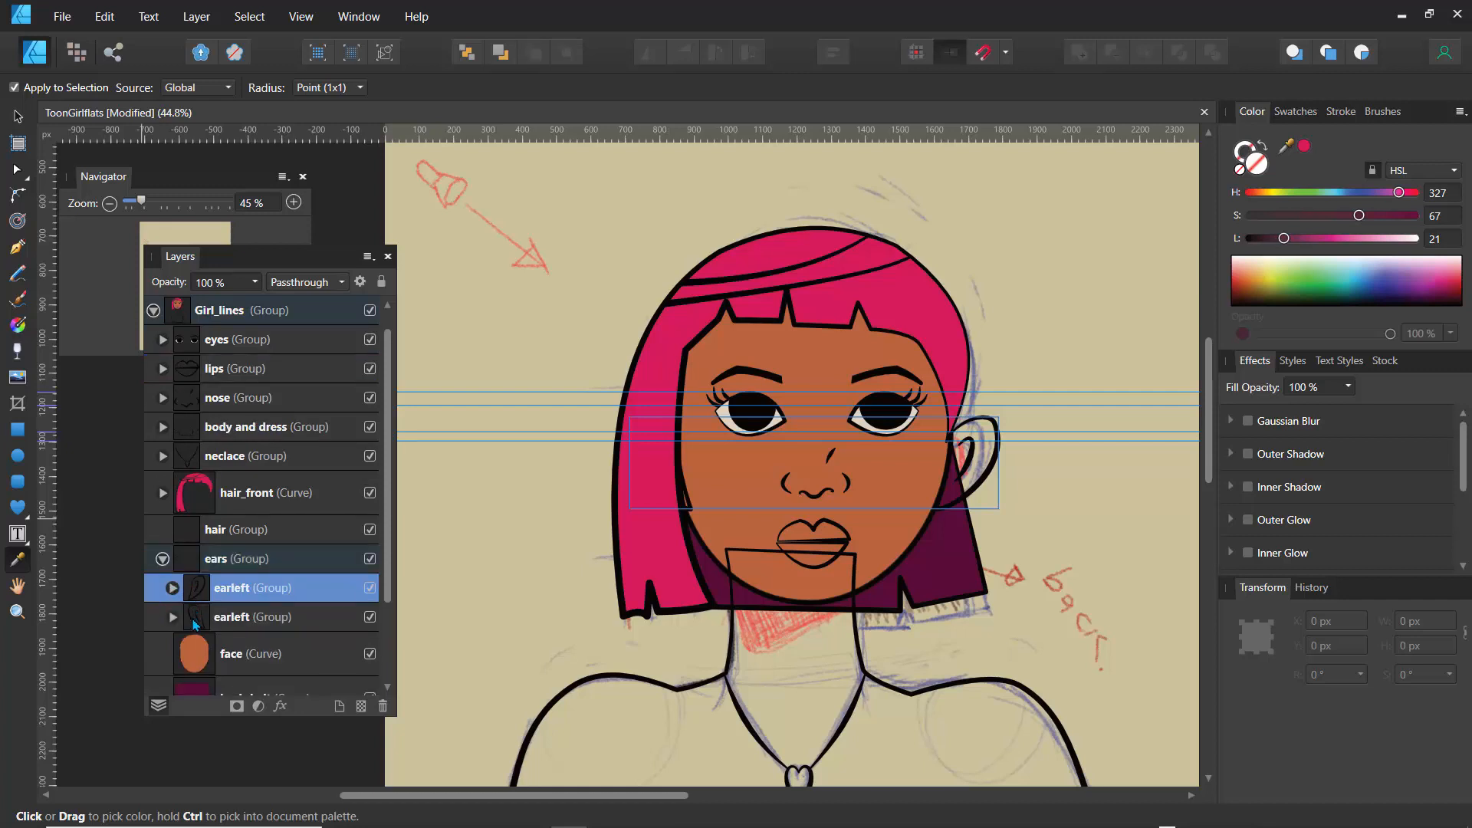
click(196, 624)
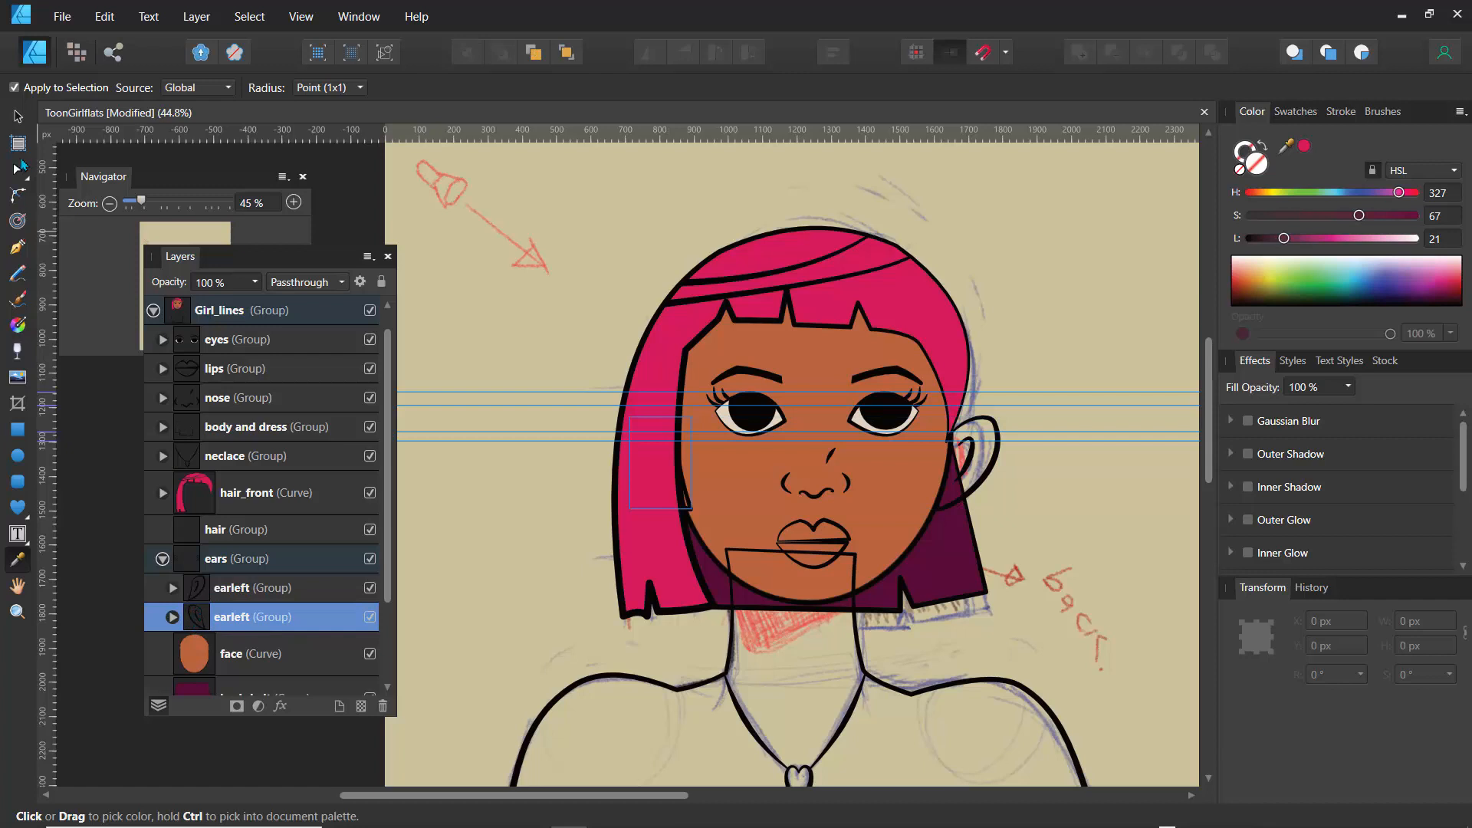
click(21, 165)
click(986, 423)
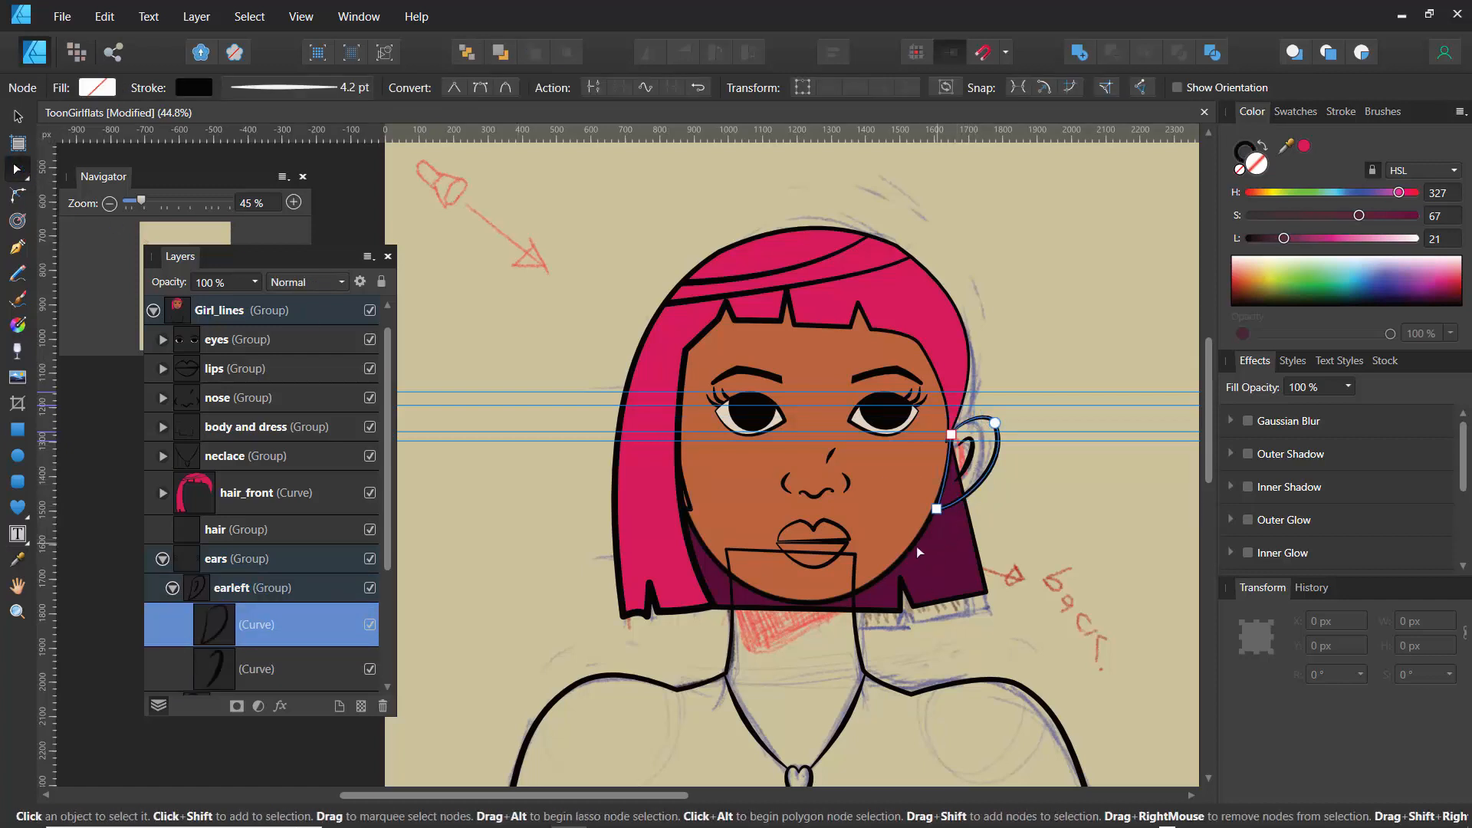
click(17, 559)
click(861, 473)
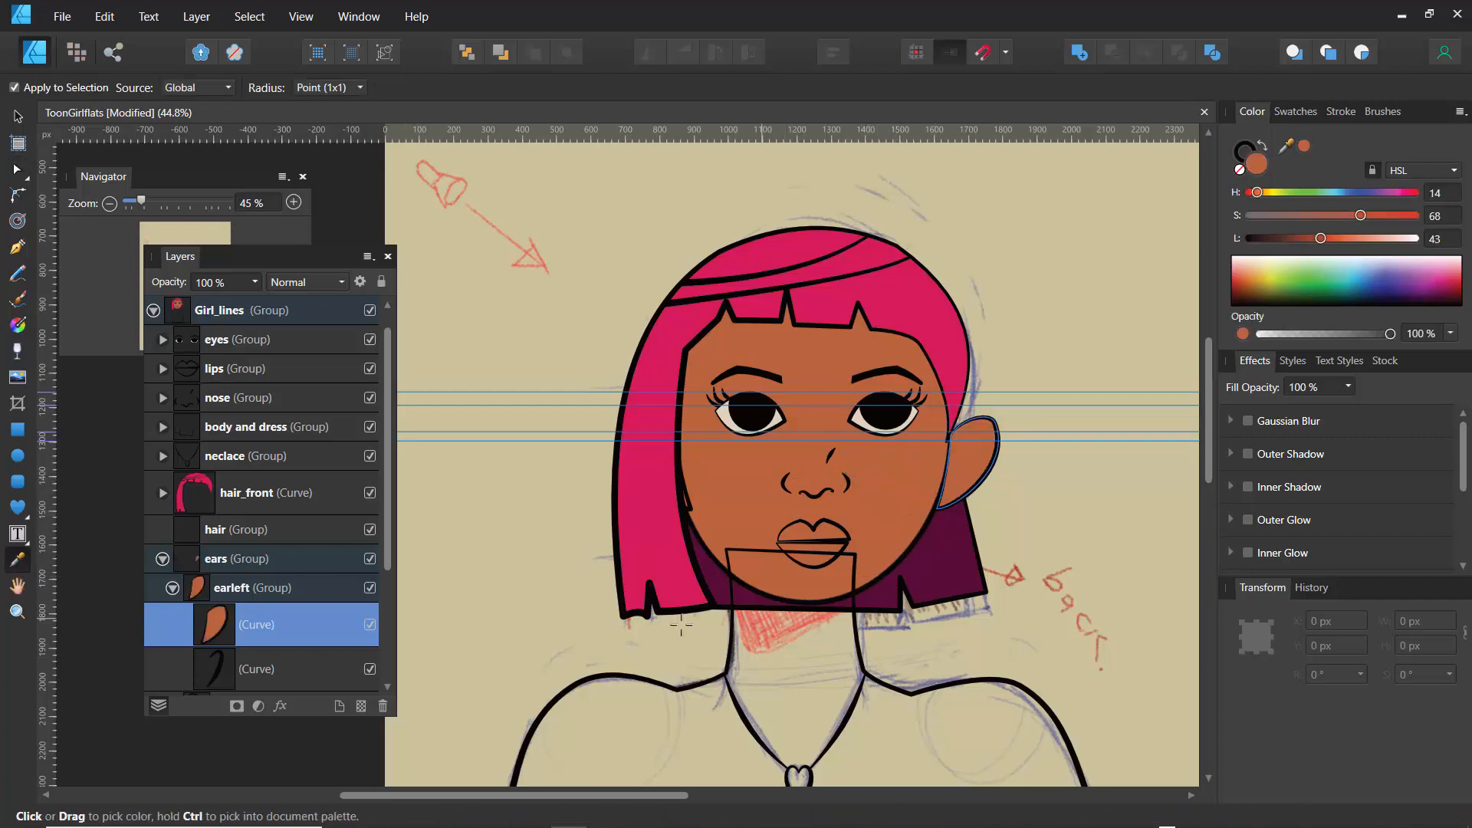
click(218, 656)
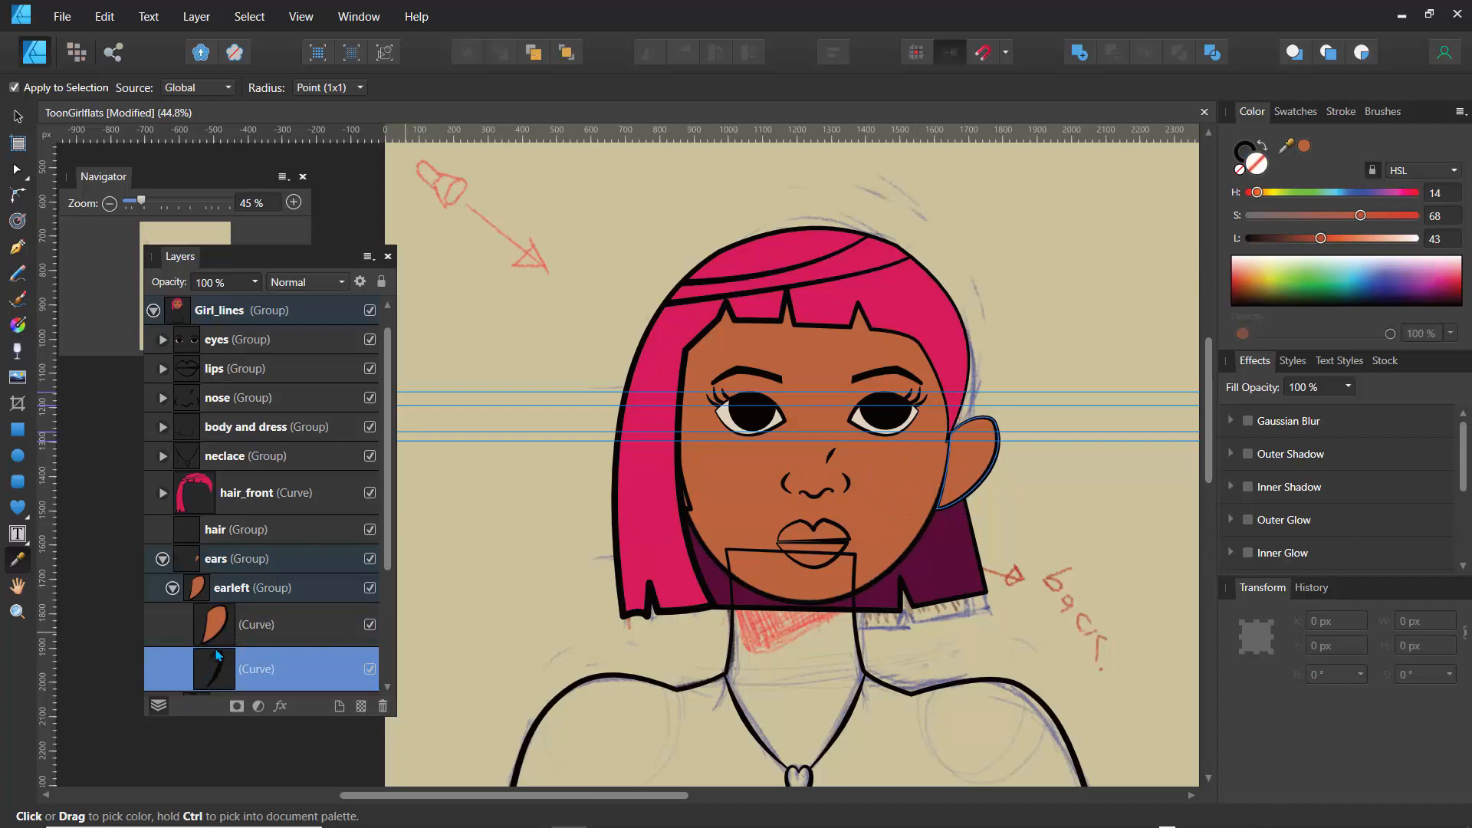
drag(218, 675, 220, 617)
click(513, 526)
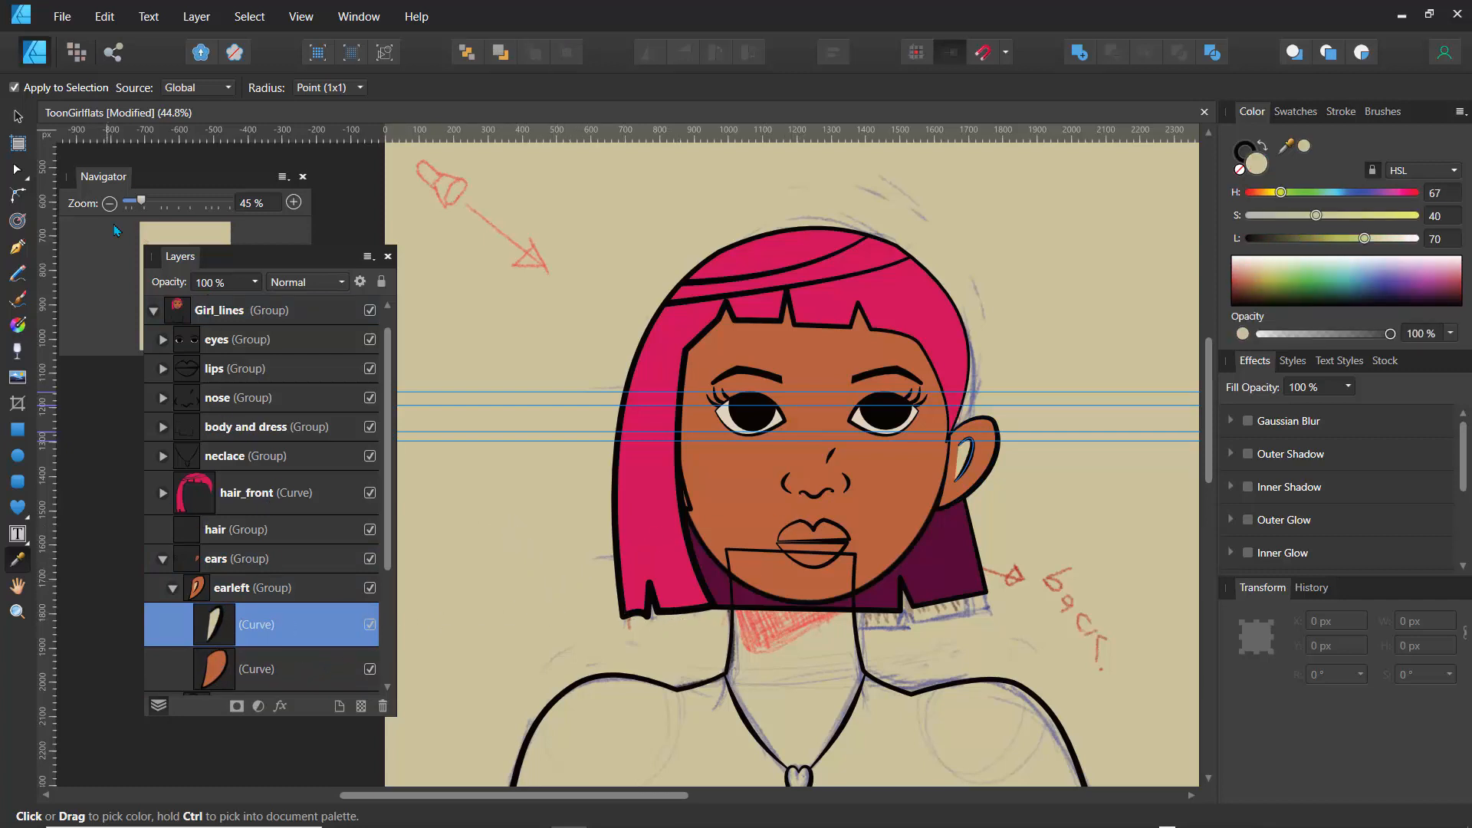
click(18, 116)
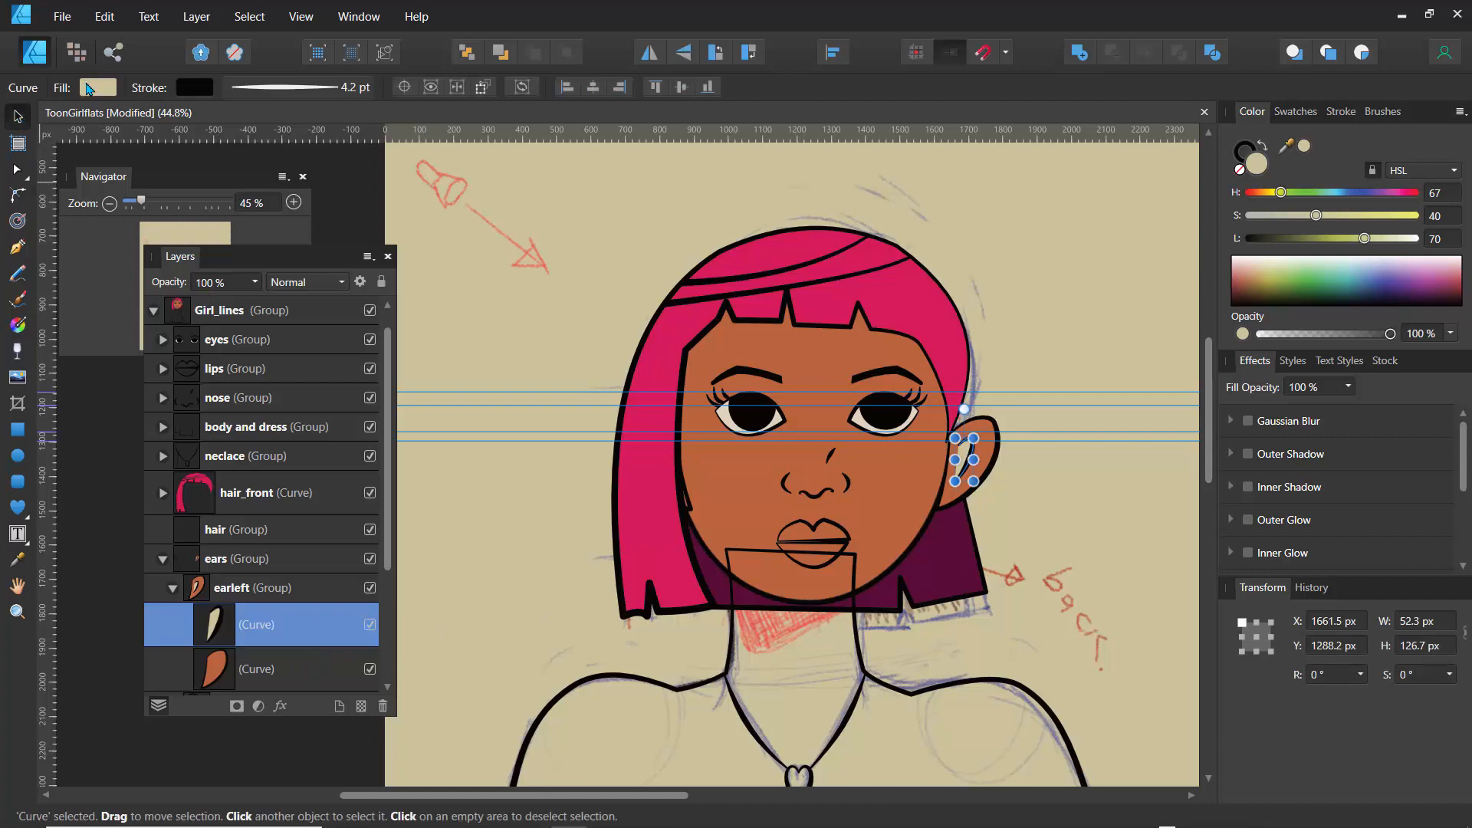
click(98, 86)
click(301, 123)
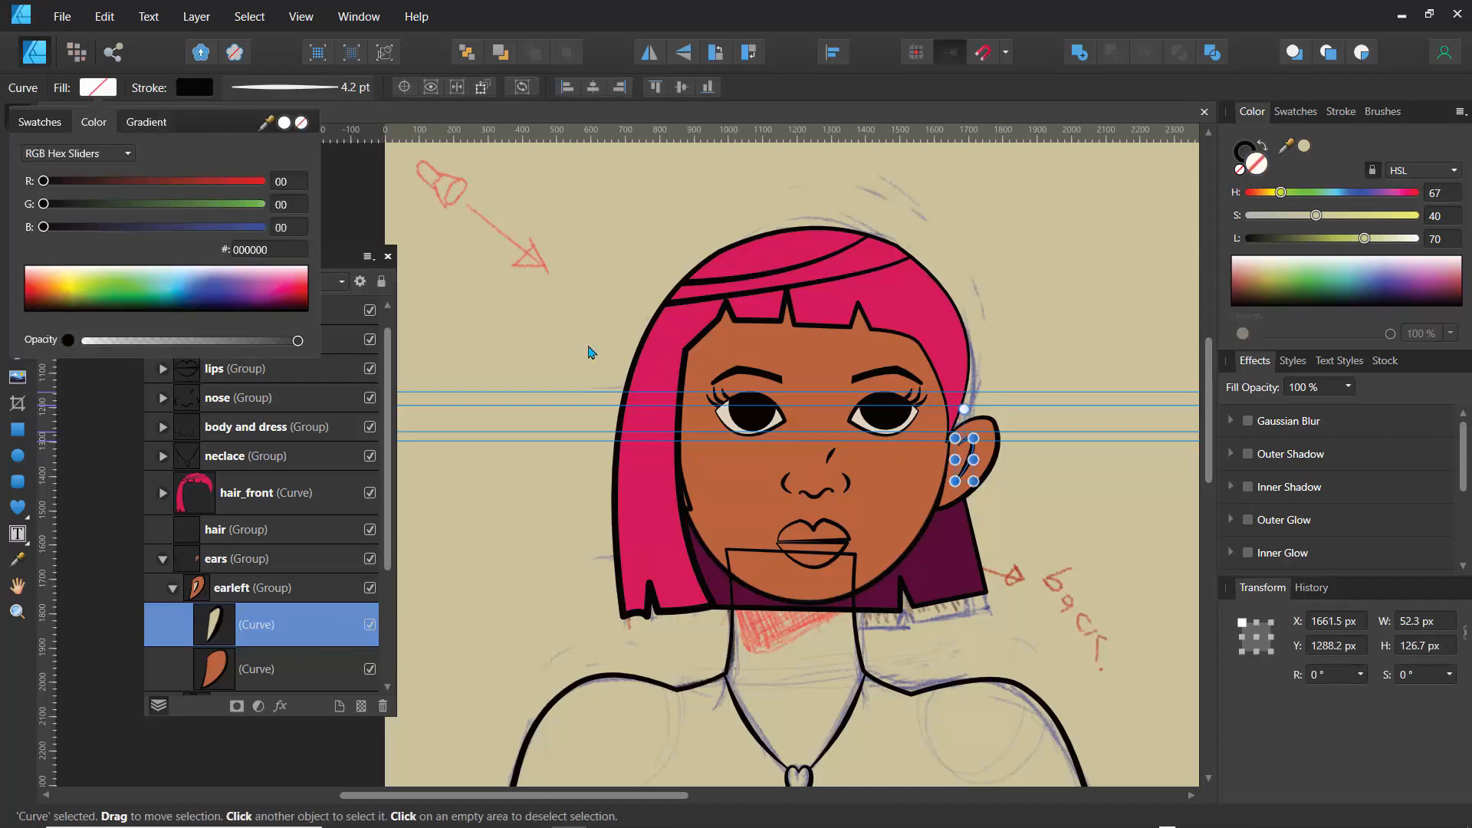
click(997, 398)
click(999, 400)
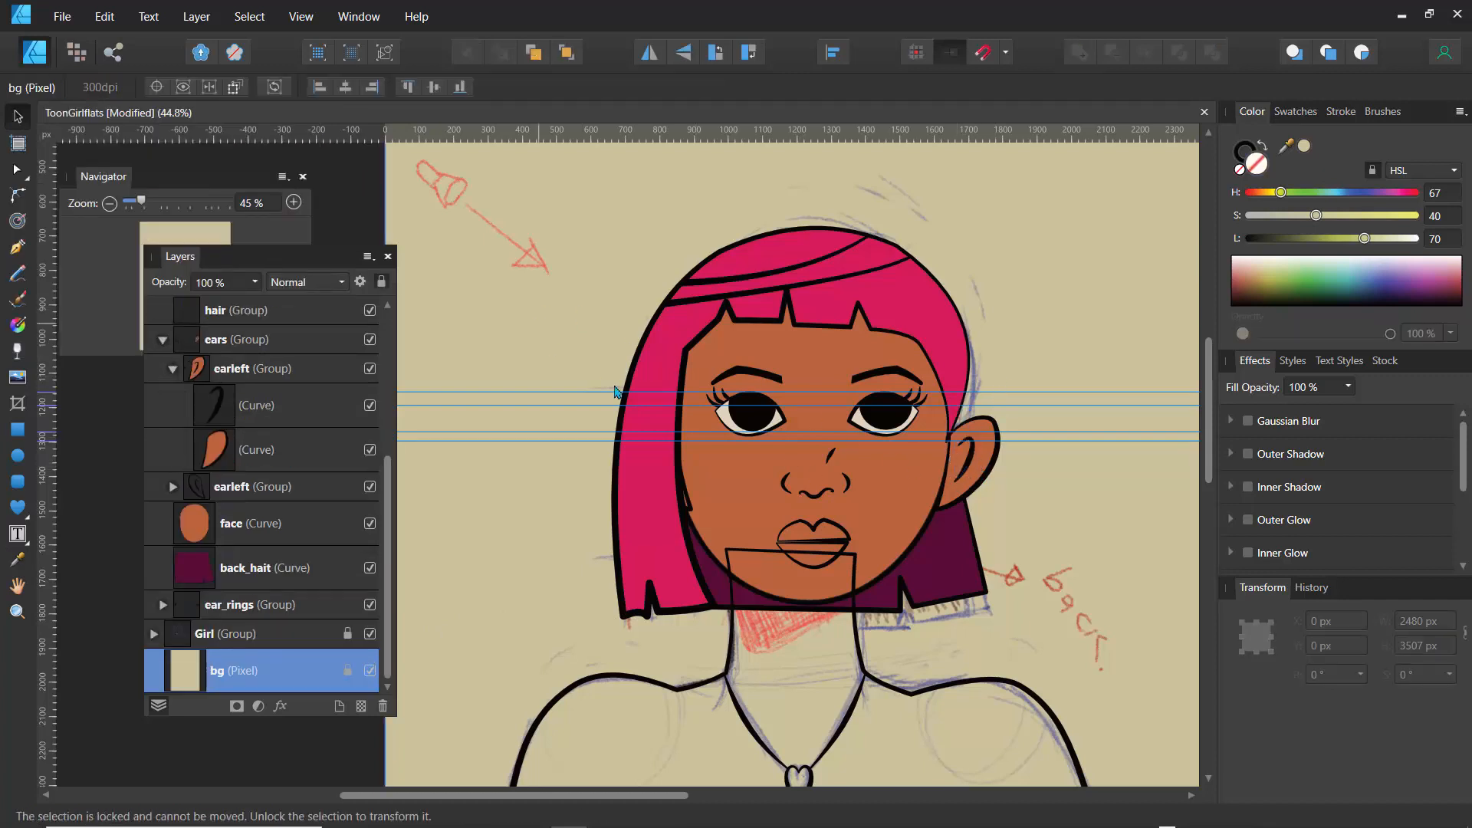
Step: Hide the guides and collapse the earleft and ears groups in the layer list
click(301, 16)
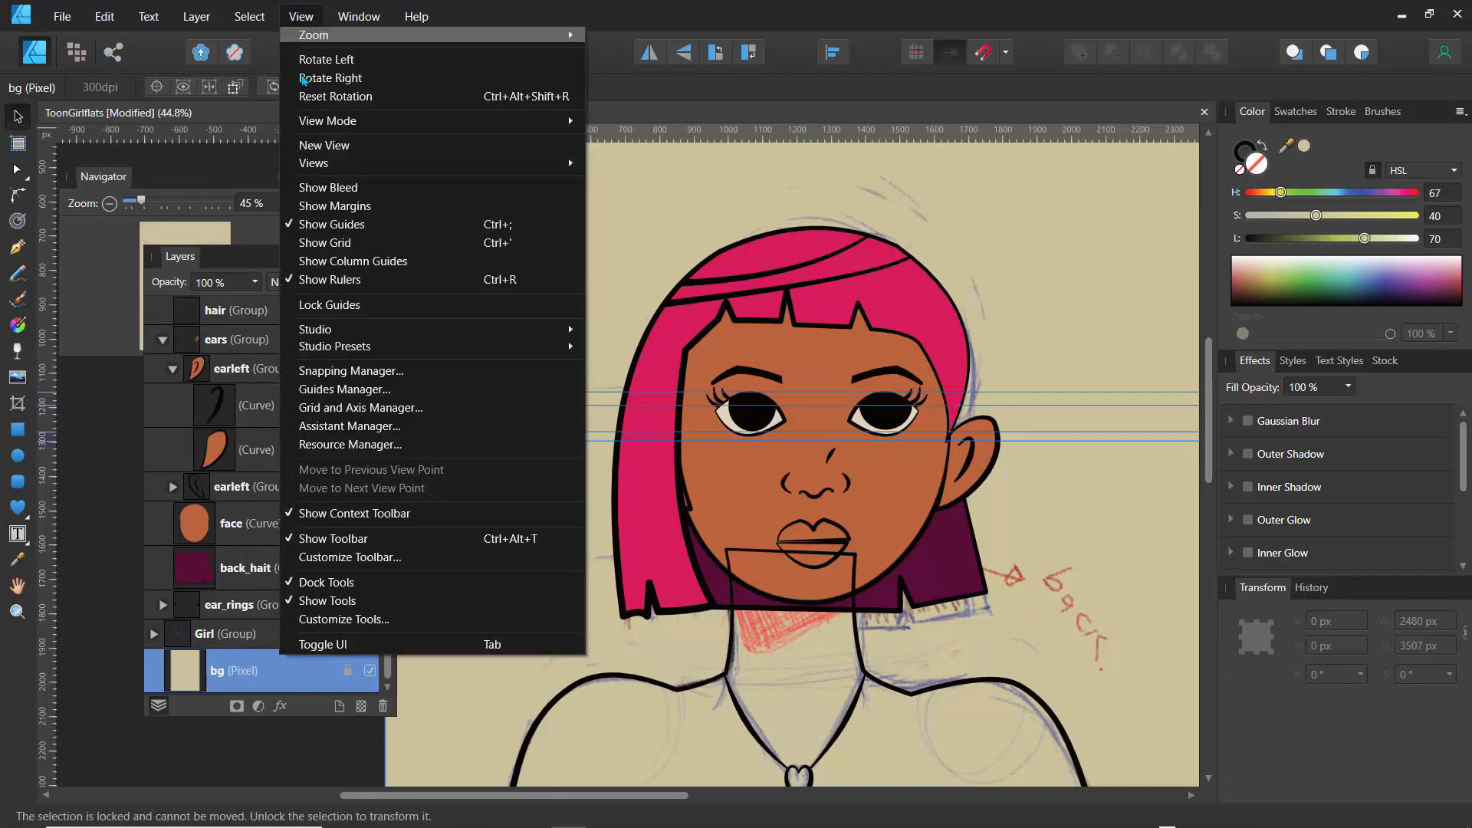
click(312, 224)
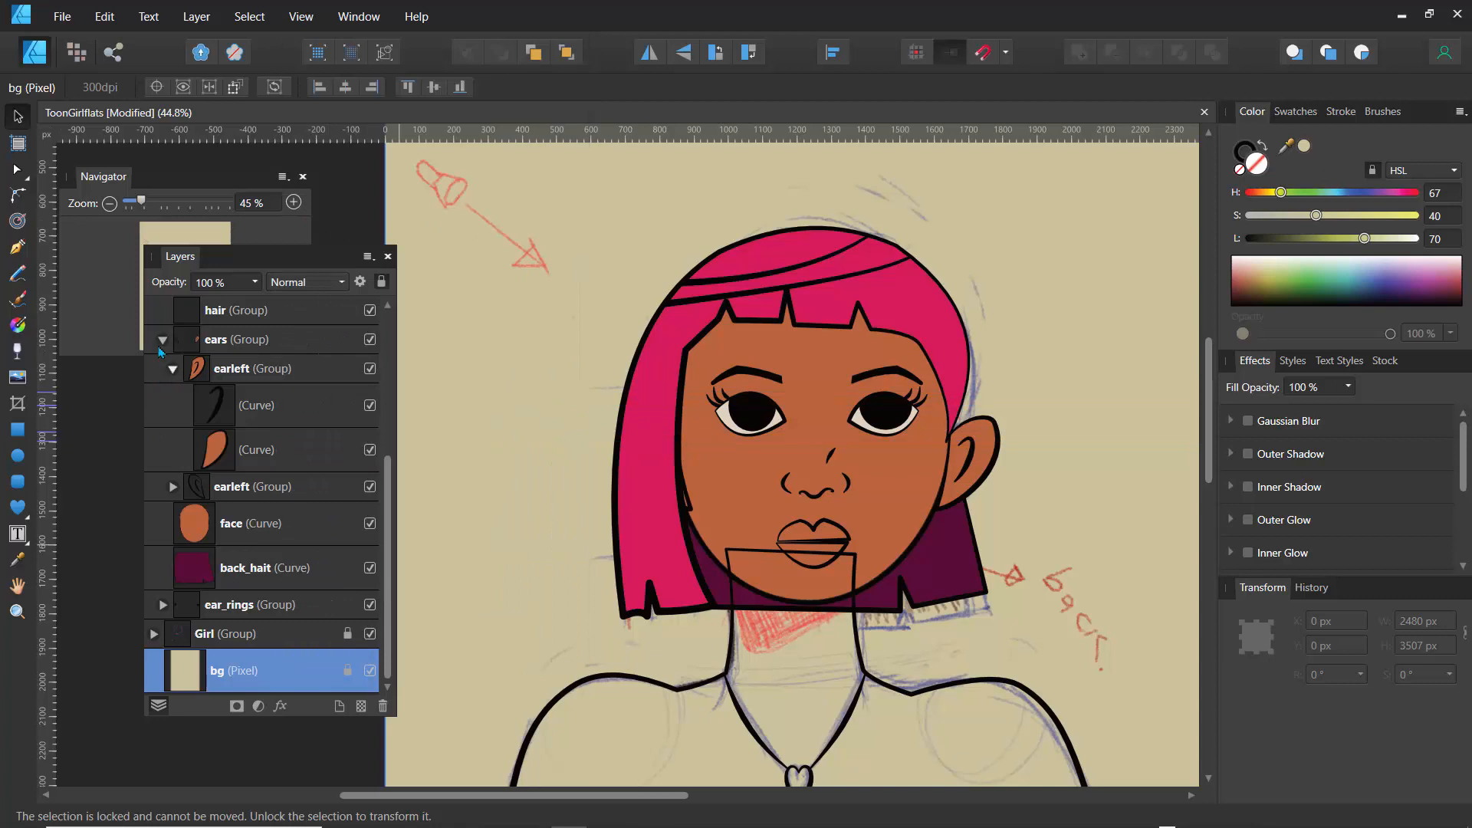
click(171, 369)
click(162, 414)
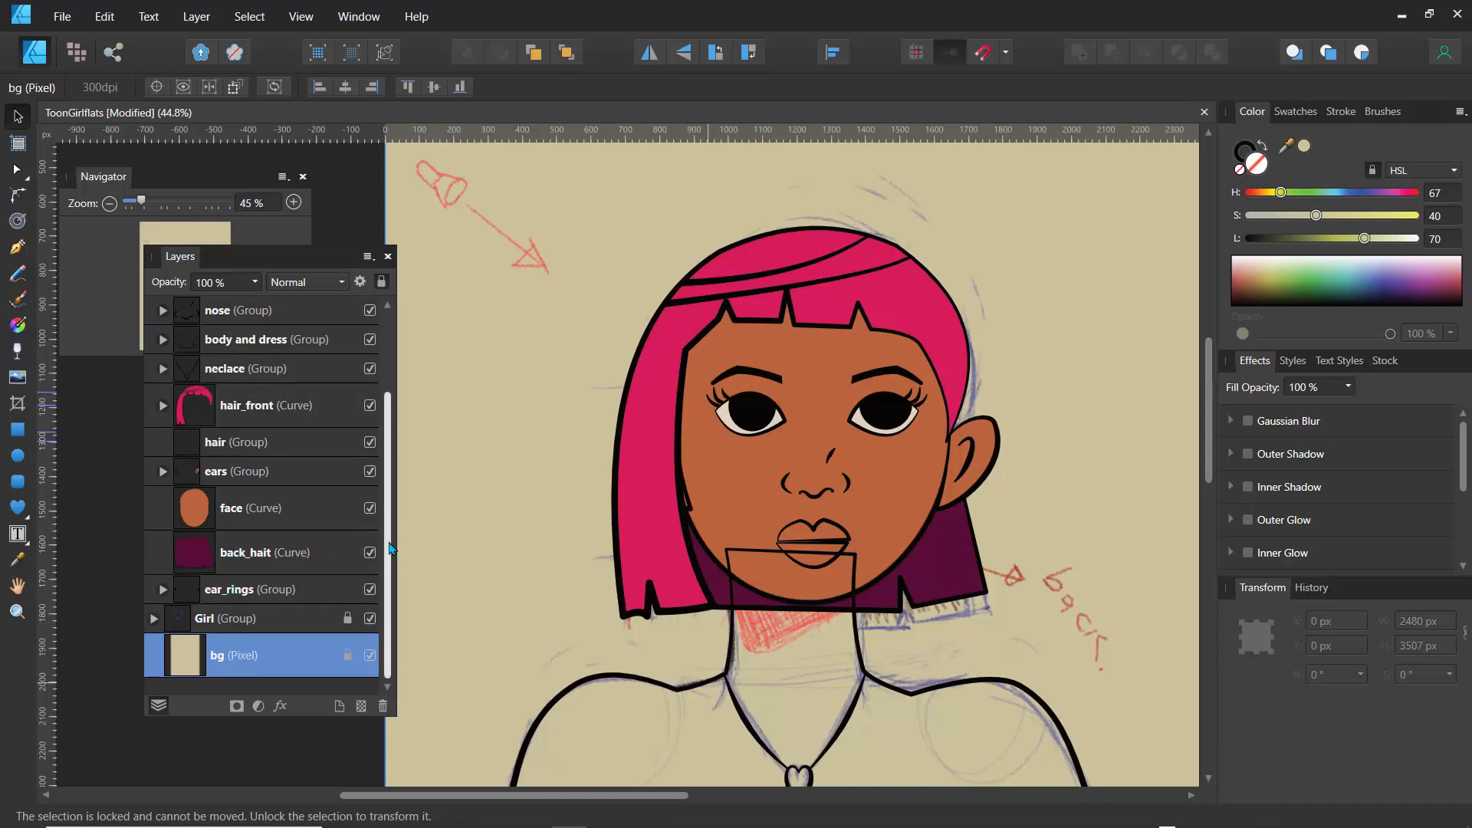
Step: Move the body and dress group to the bottom of the layer order, into the bg layer
drag(393, 547, 392, 466)
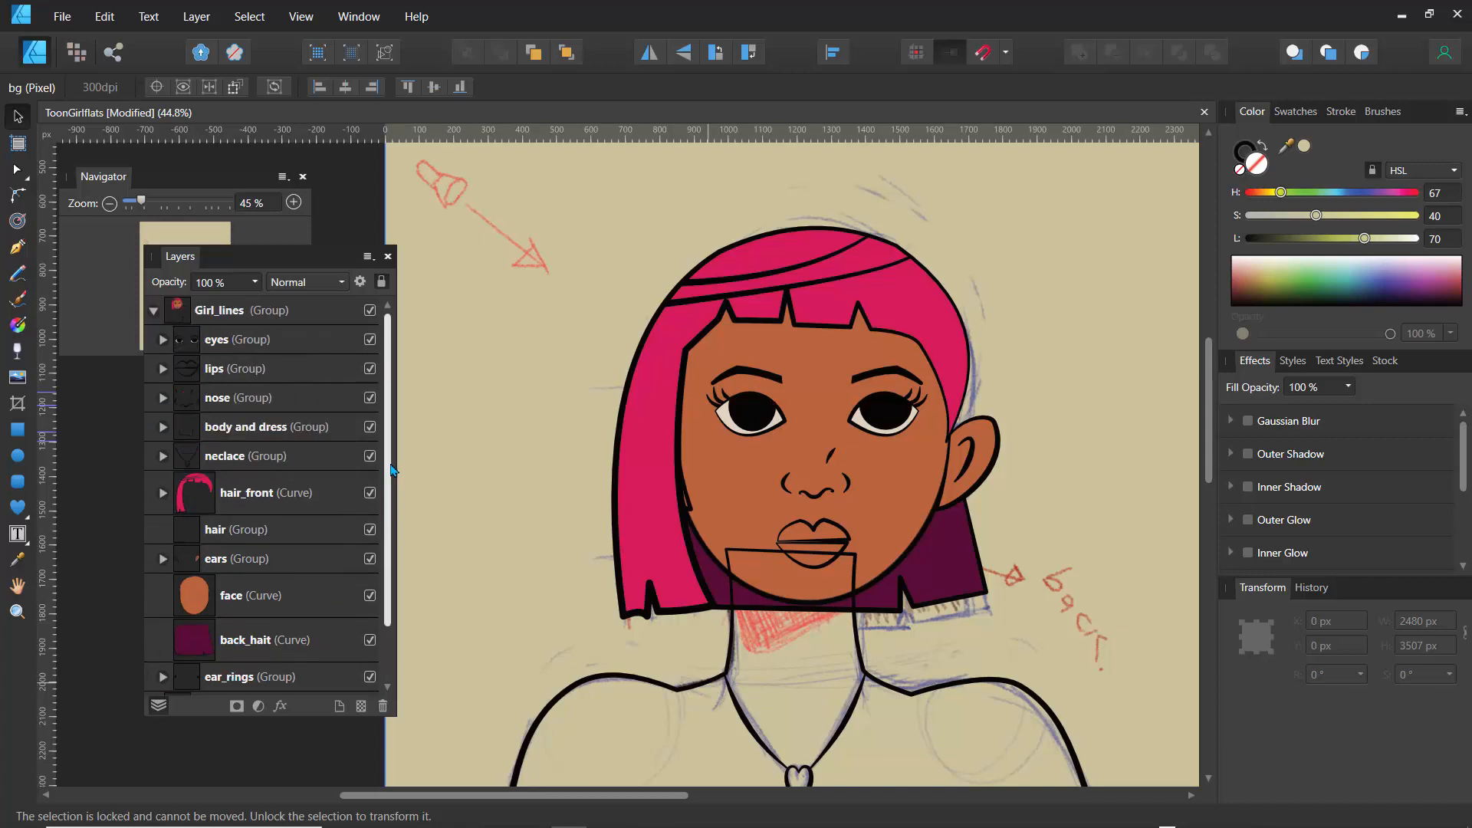
click(282, 439)
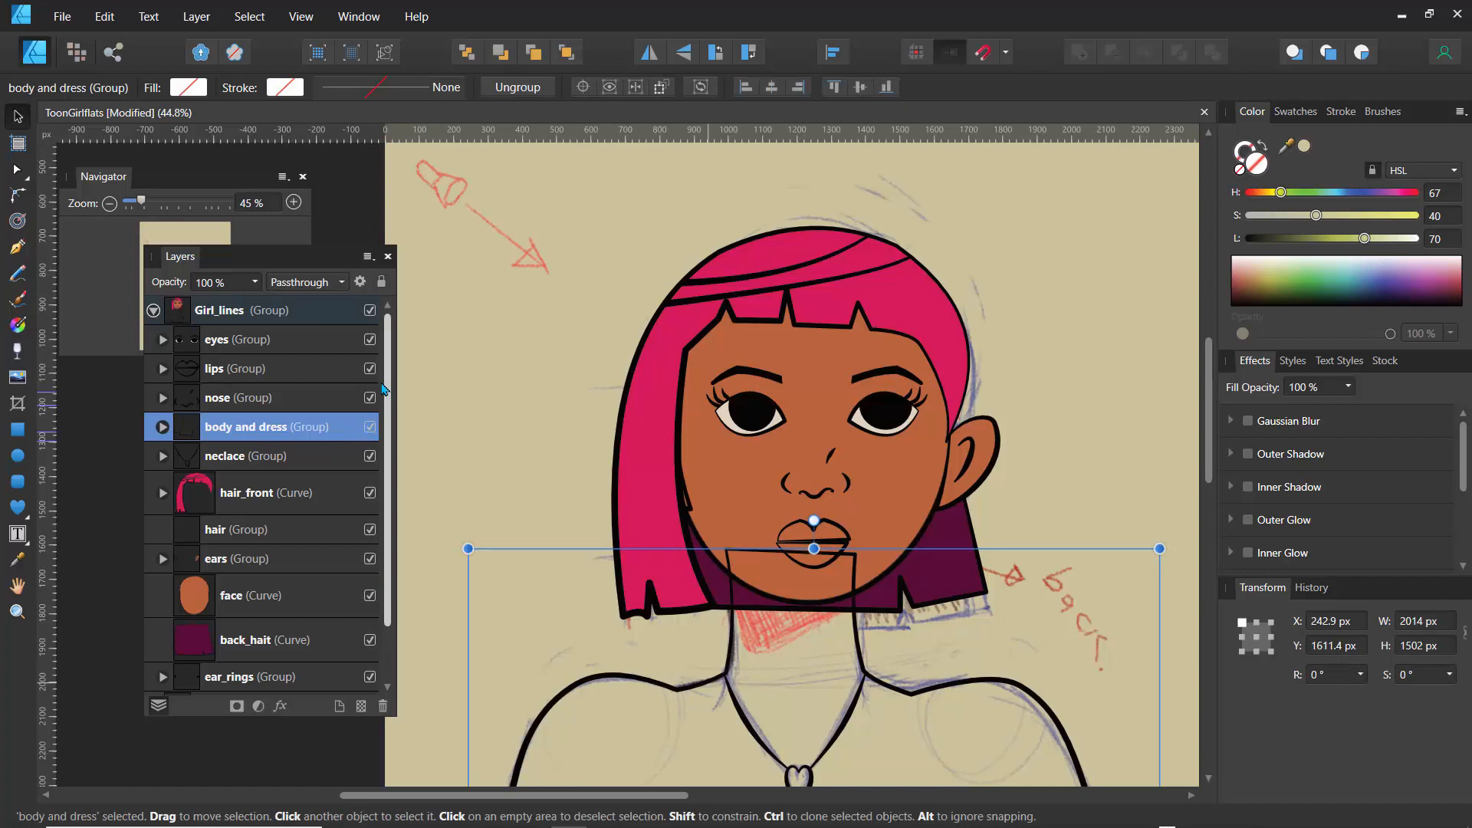
double_click(228, 431)
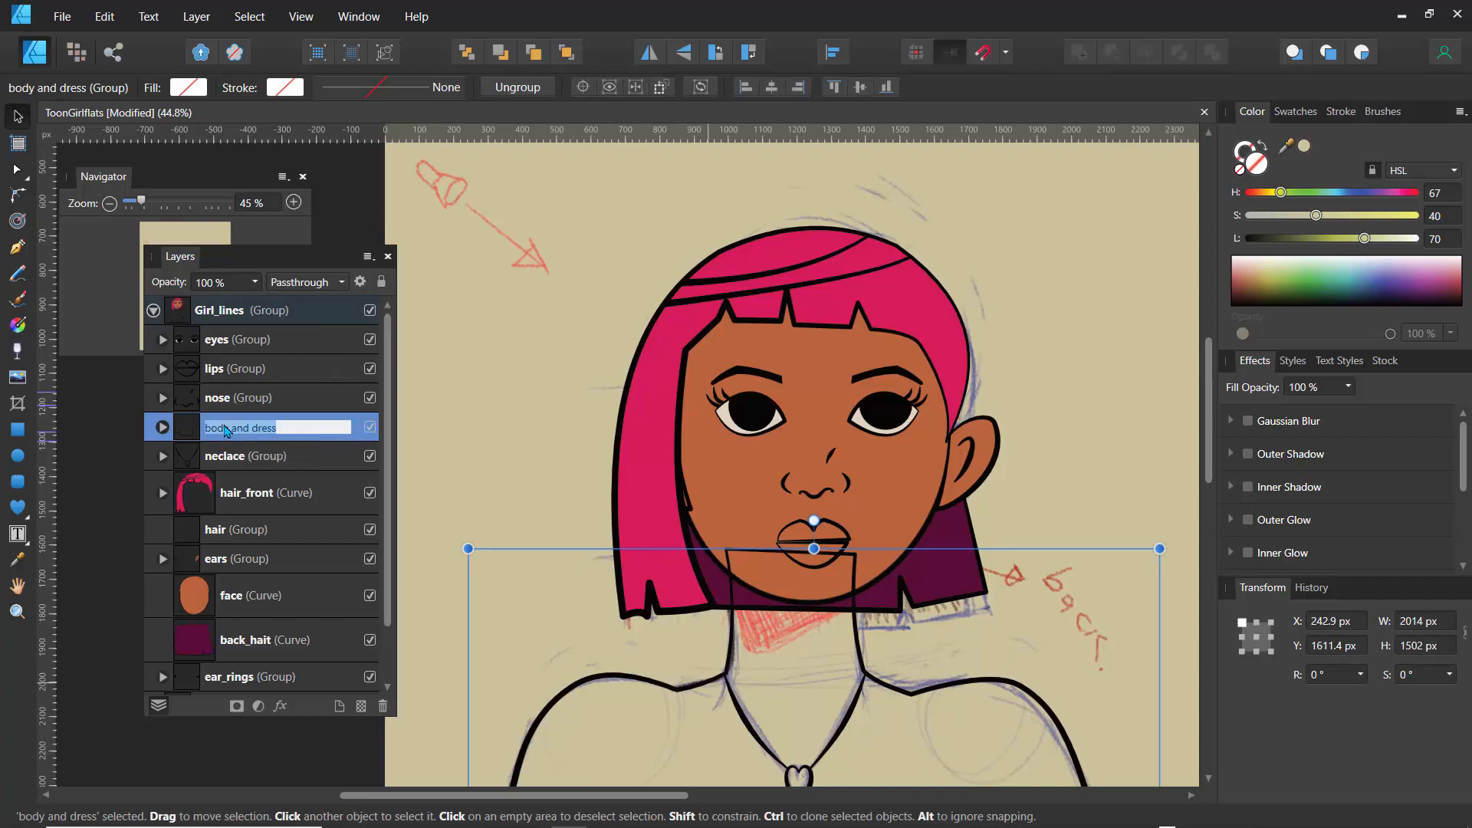
click(192, 435)
drag(208, 431, 224, 632)
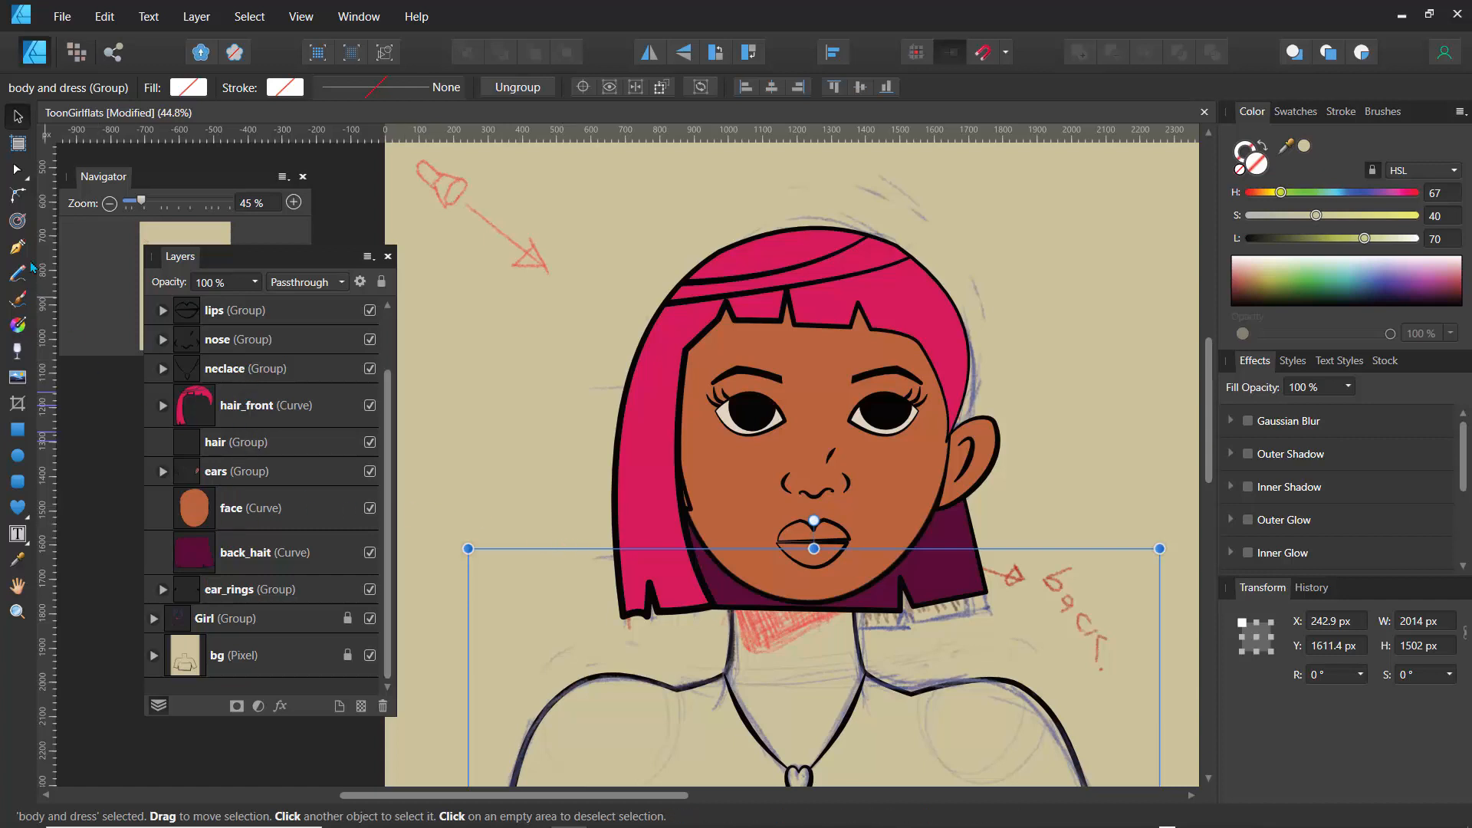
Step: Move the body curve out of the body and dress group to sit between the face and back_hait curves
click(17, 172)
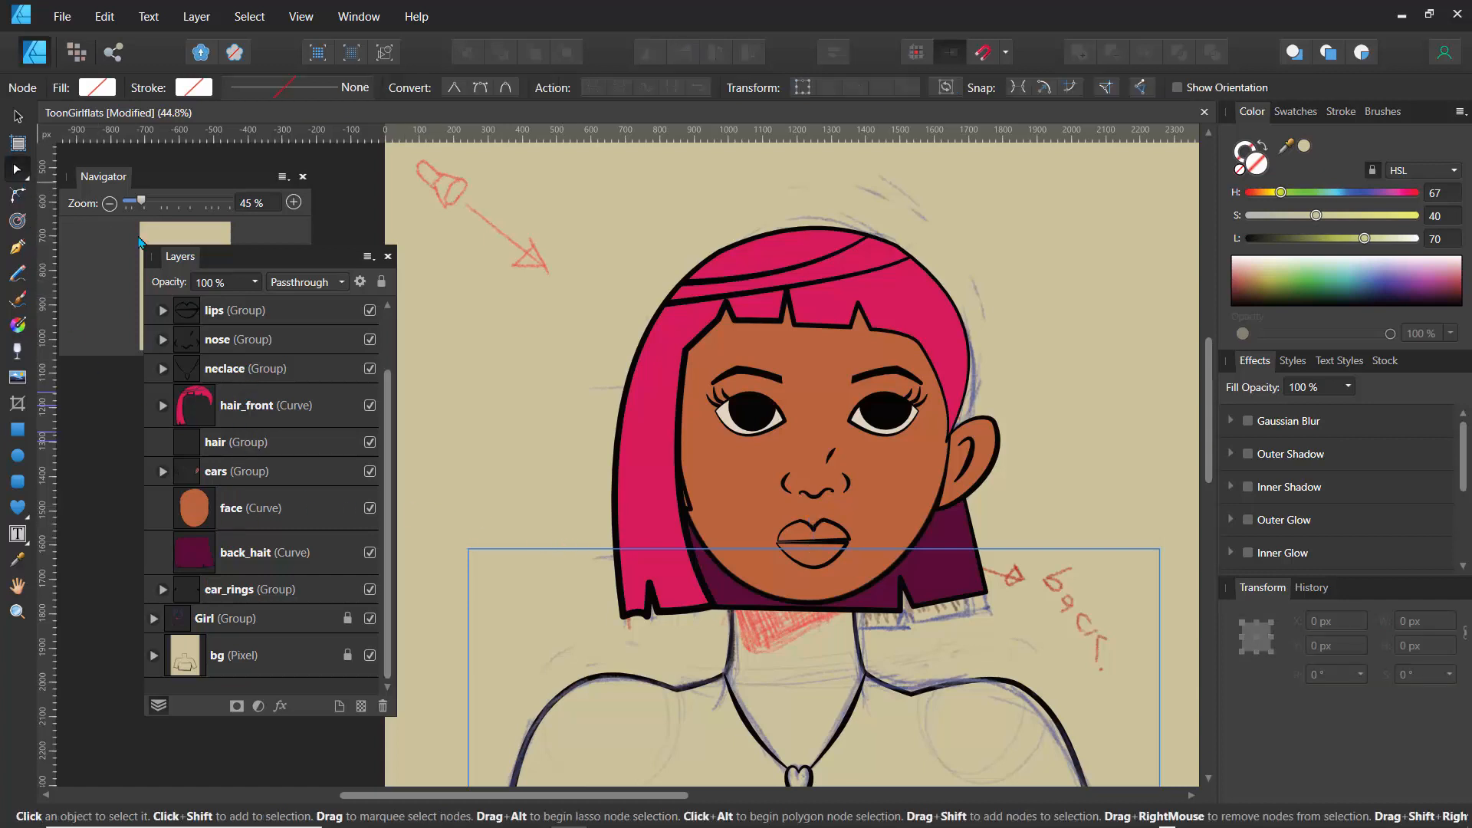
click(713, 690)
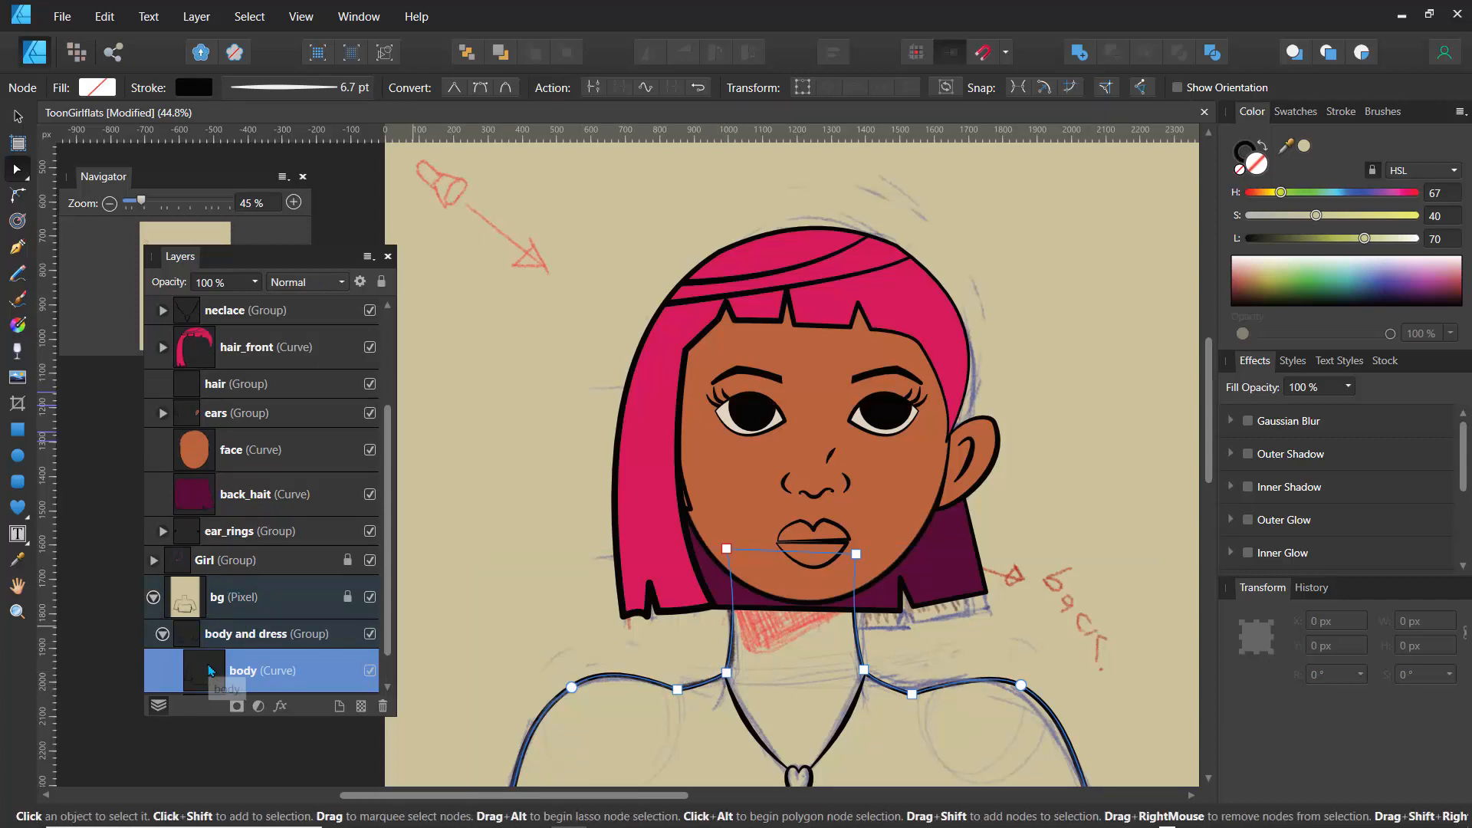
scroll(211, 668, down, 2)
mouse_move(181, 416)
mouse_down()
mouse_move(172, 435)
mouse_move(164, 392)
mouse_move(172, 439)
mouse_move(167, 401)
mouse_up()
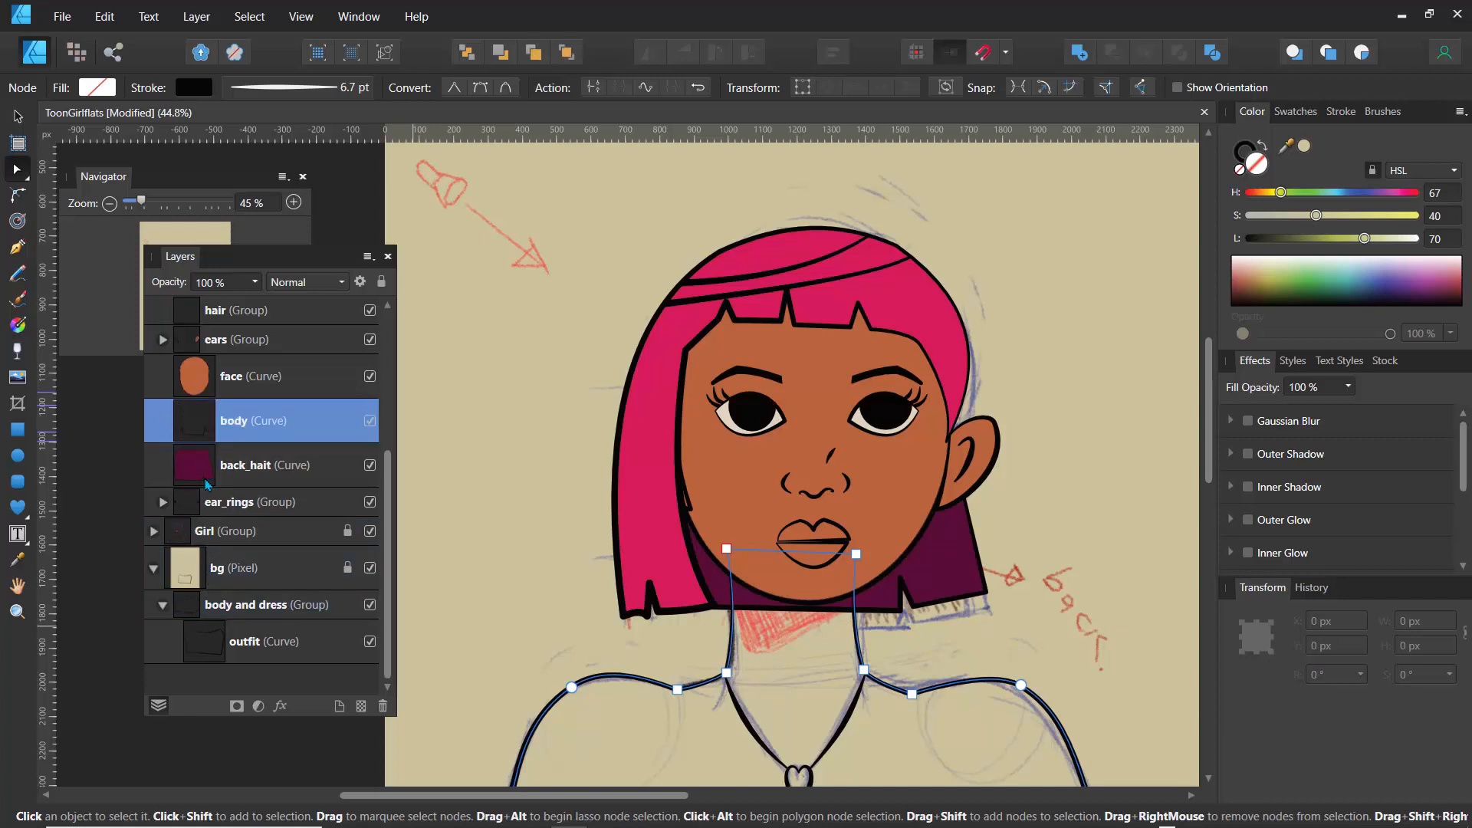
Step: Fill the body curve with the skin colour sampled from the face
click(98, 89)
click(17, 562)
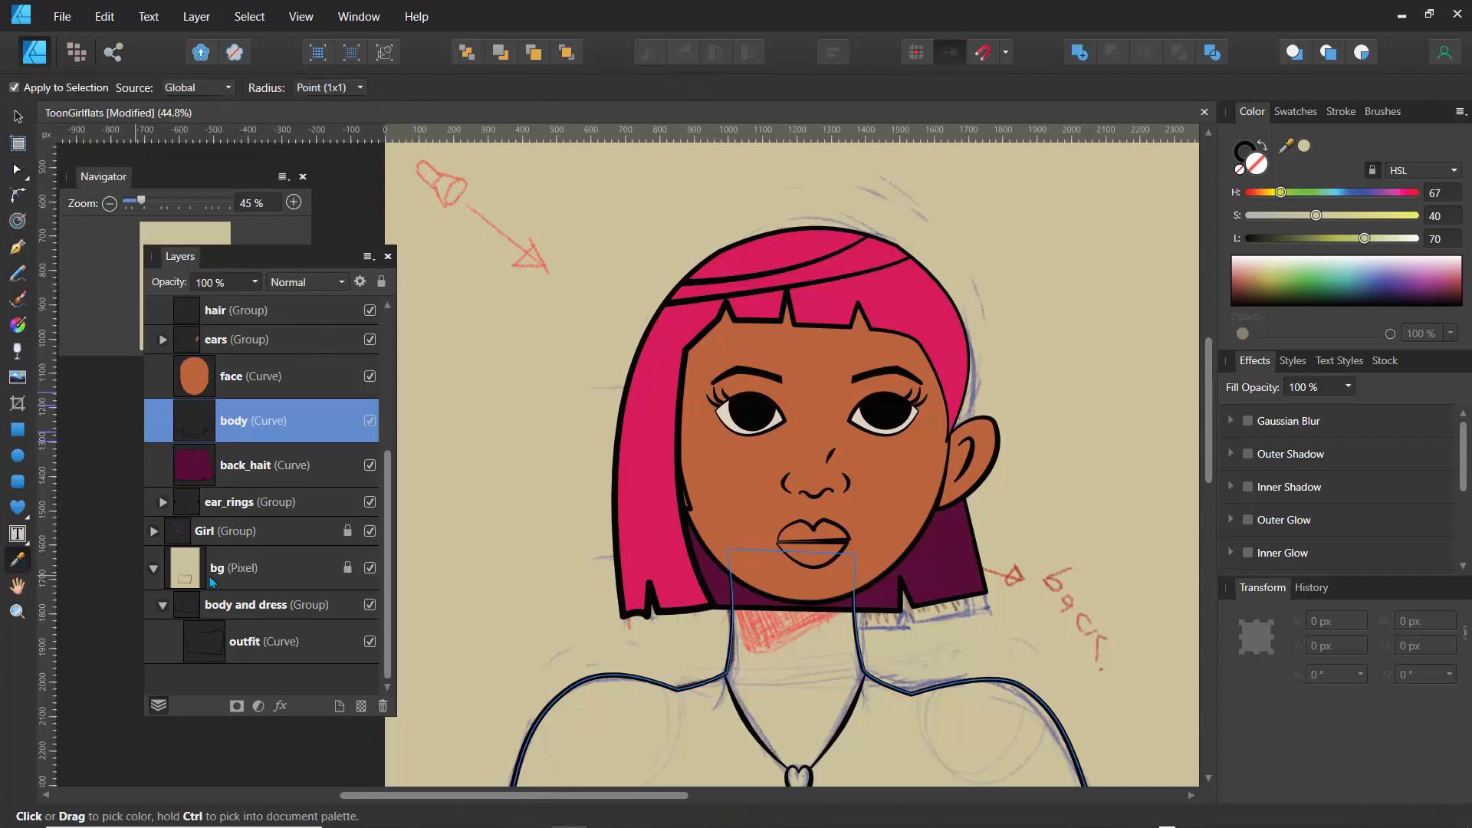
click(729, 488)
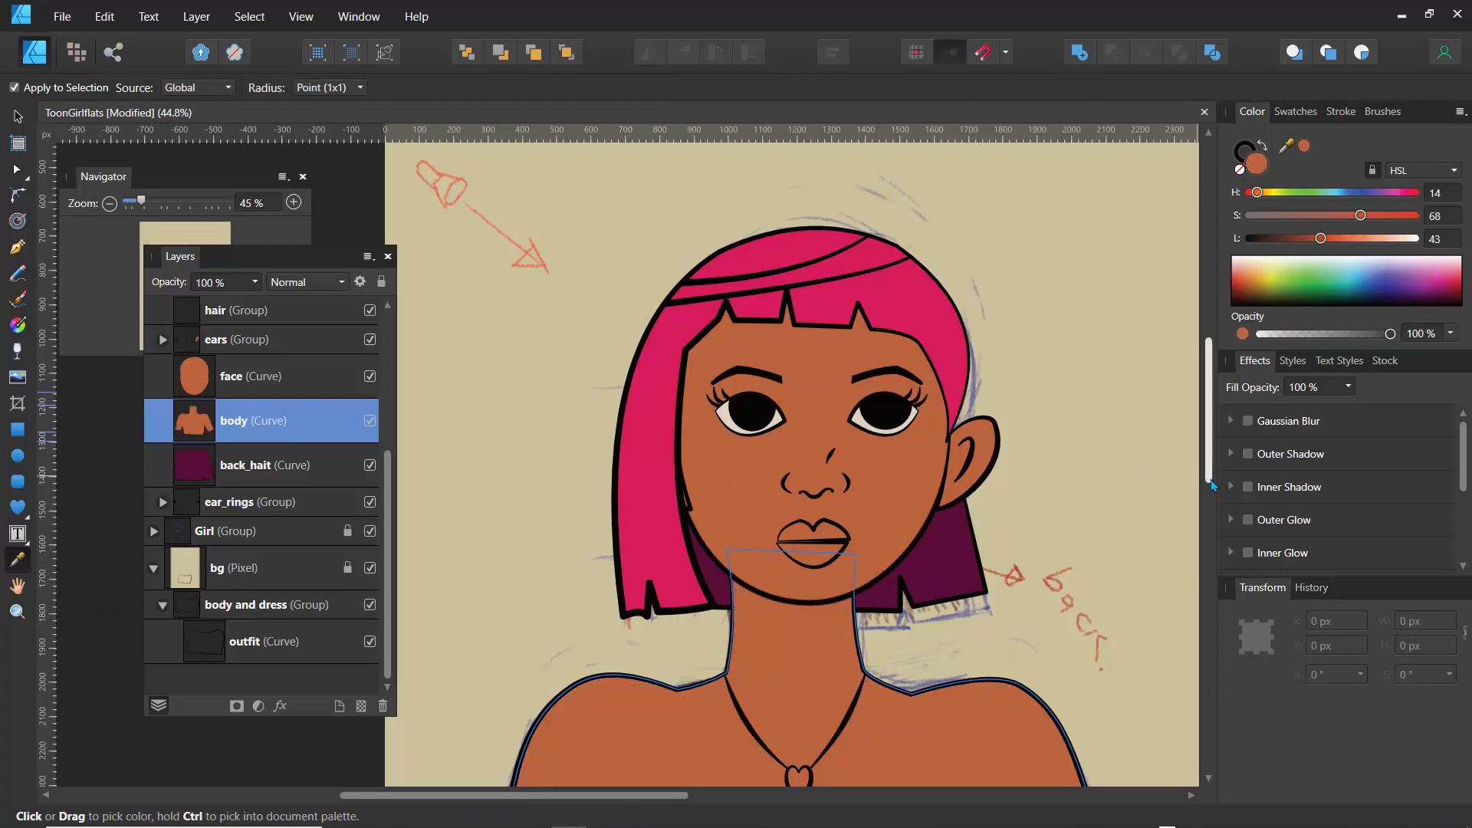
Step: Move the outfit curve out of the body and dress group to sit between the face and body curves
drag(1210, 476, 1211, 565)
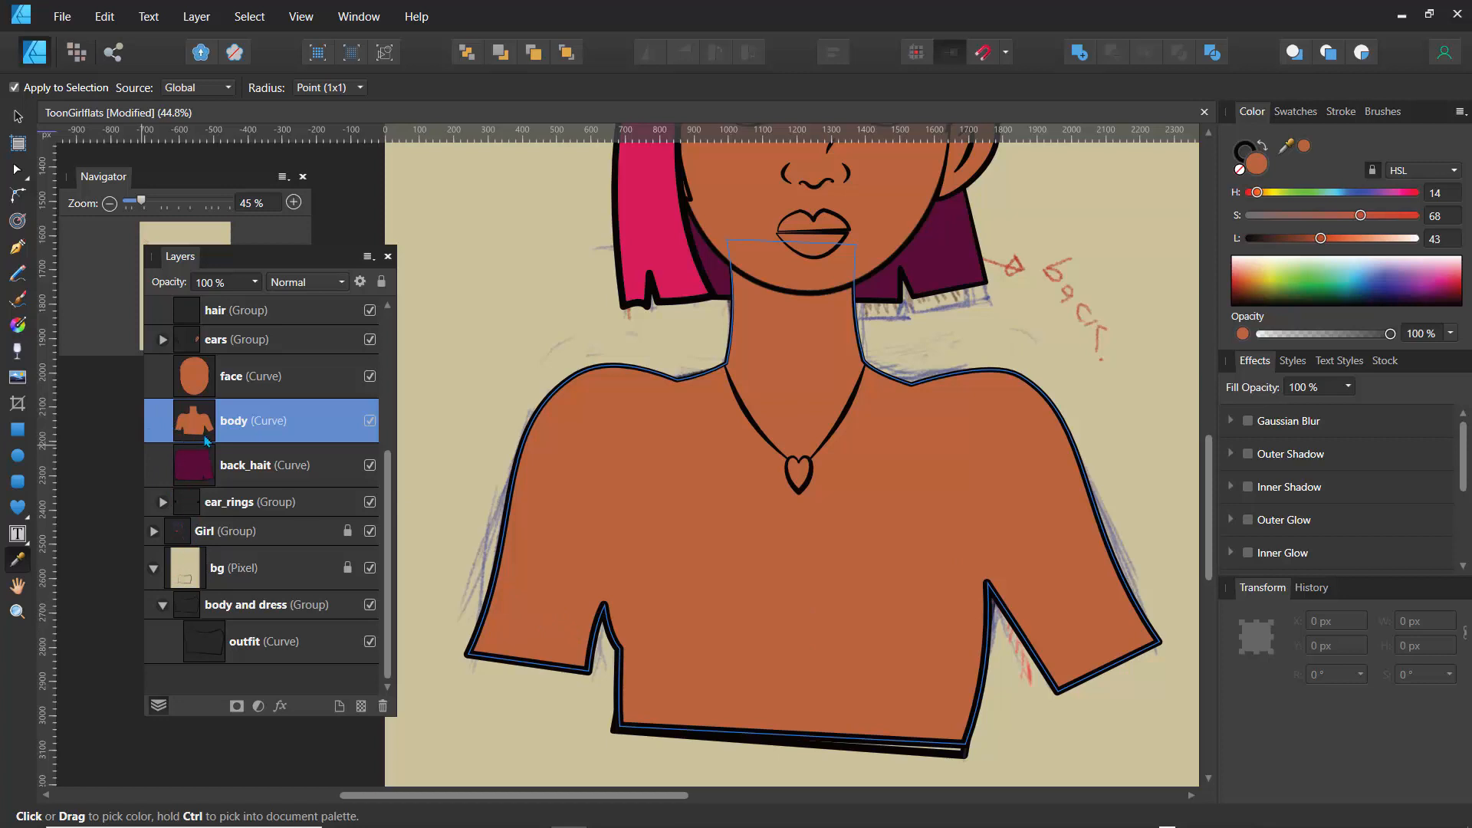
click(369, 421)
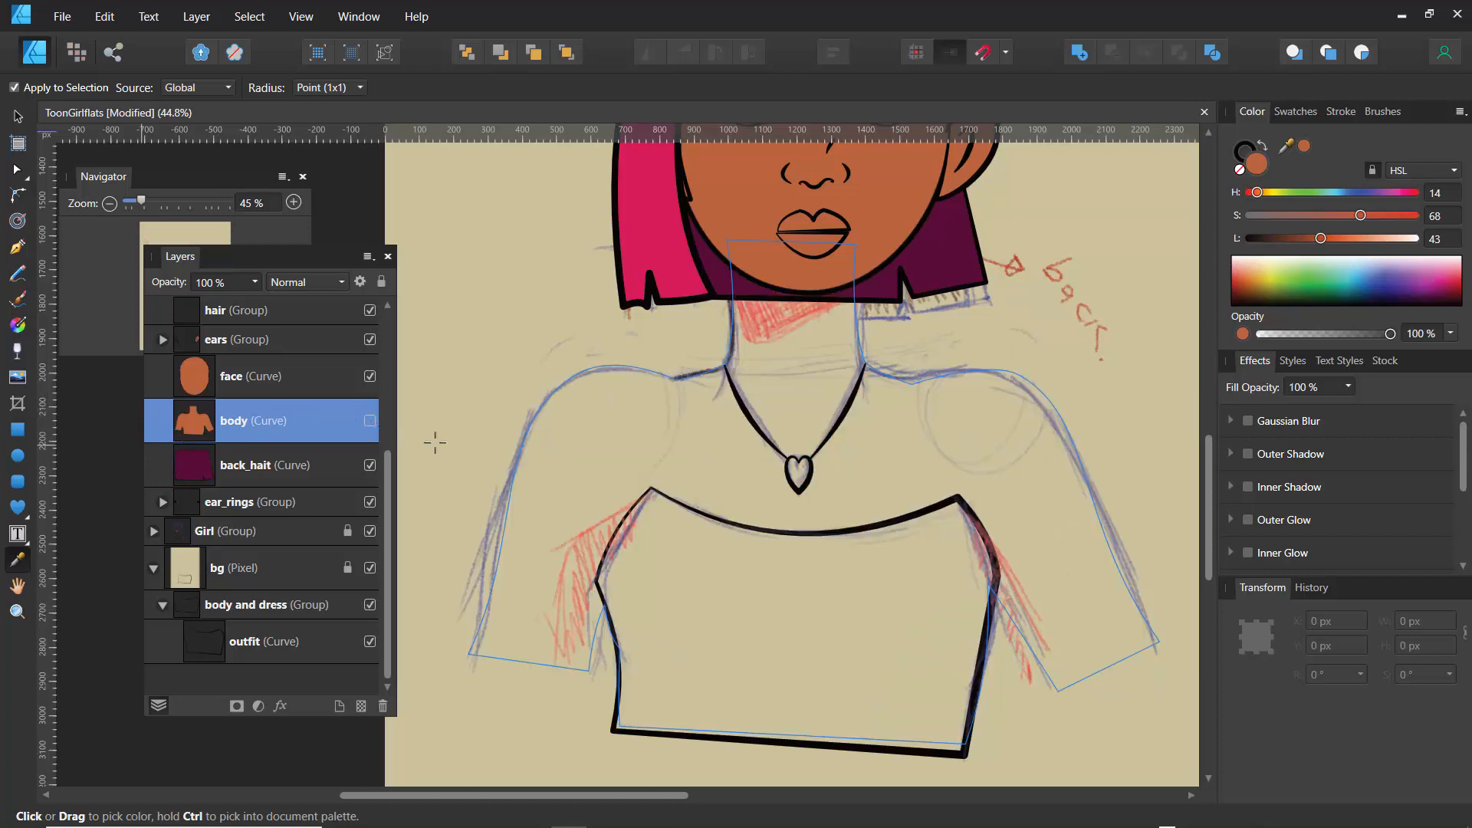
click(17, 171)
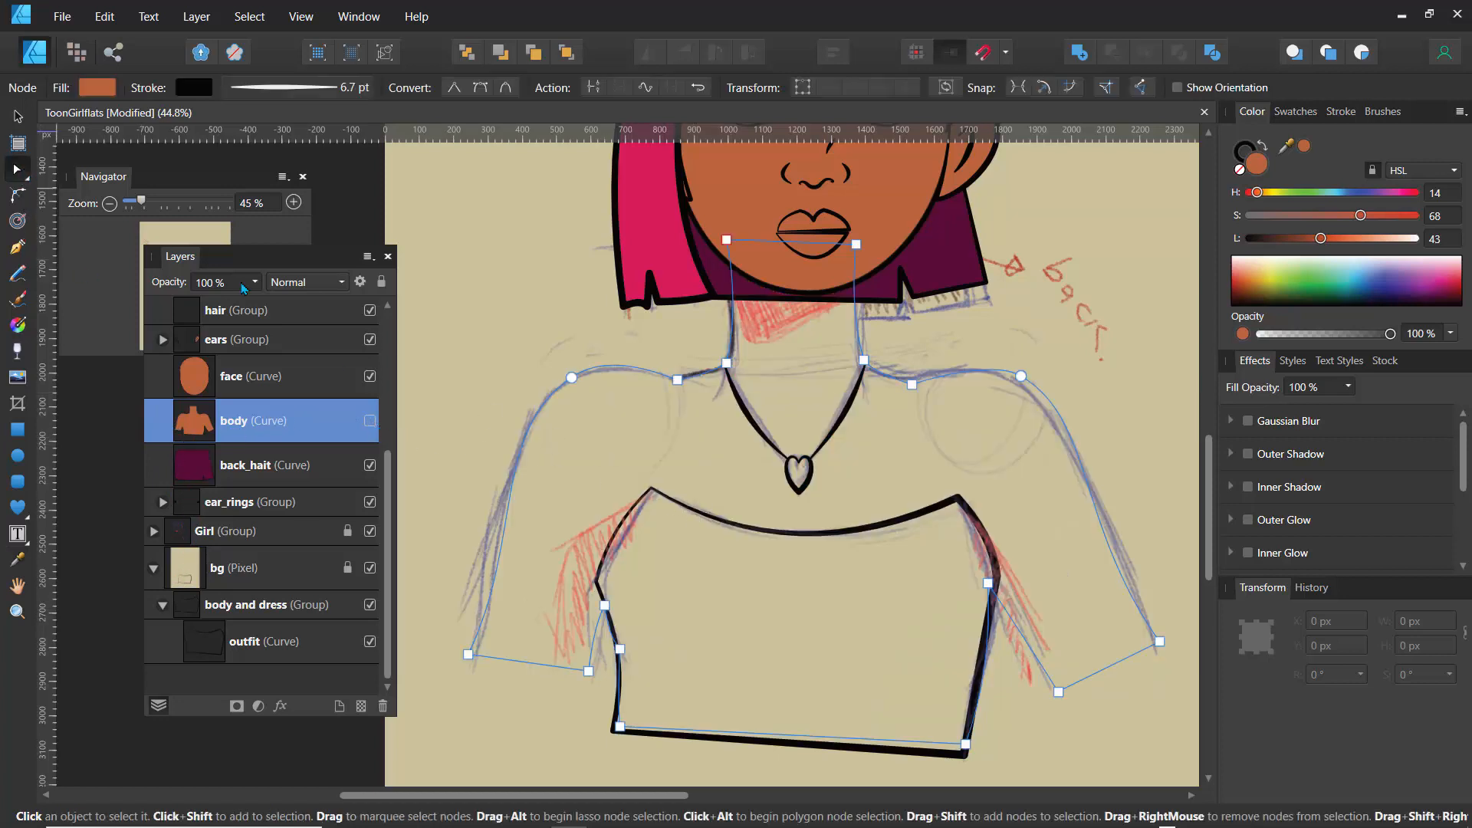
click(716, 529)
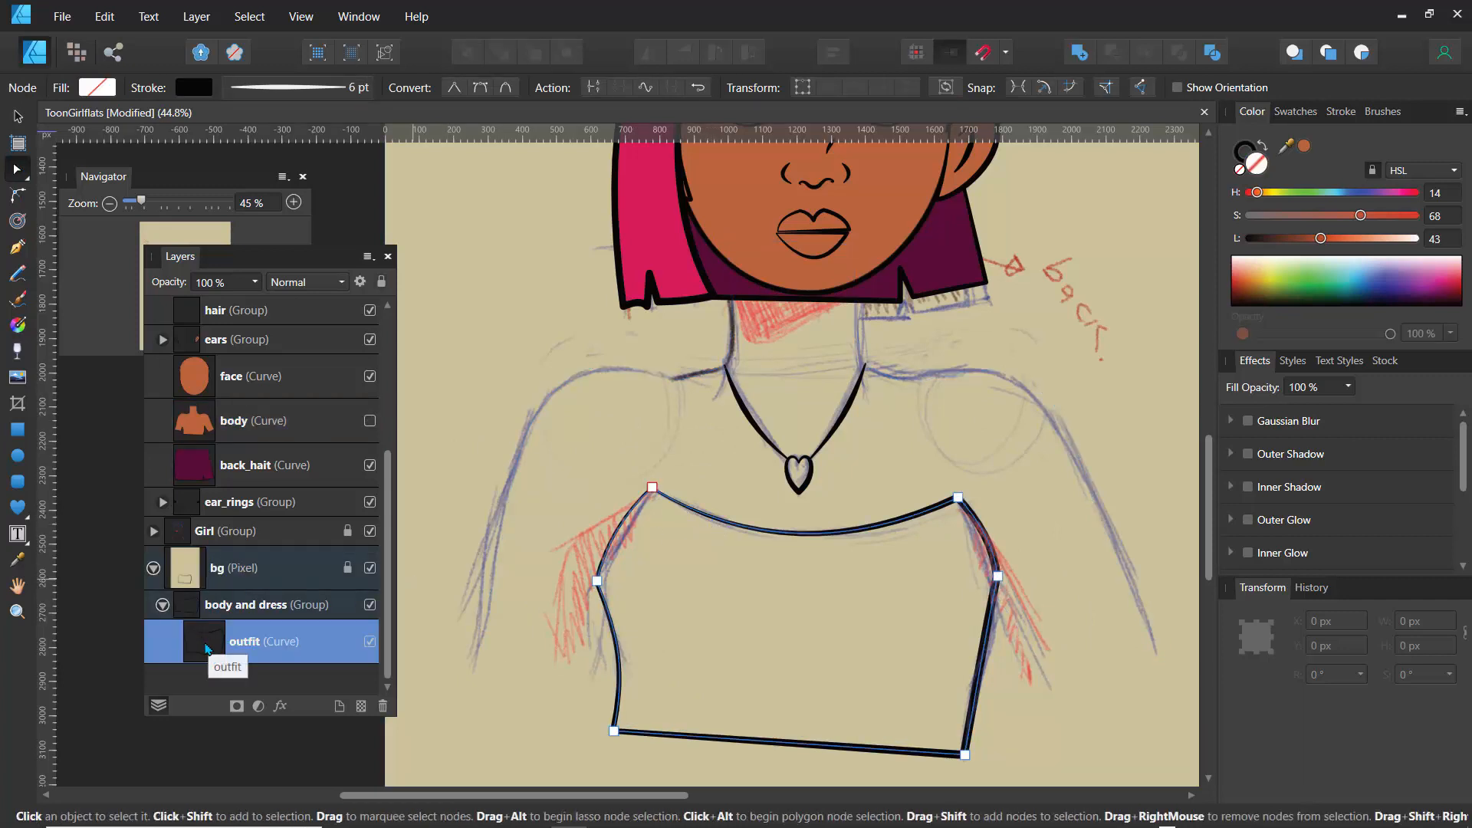
drag(205, 649, 196, 418)
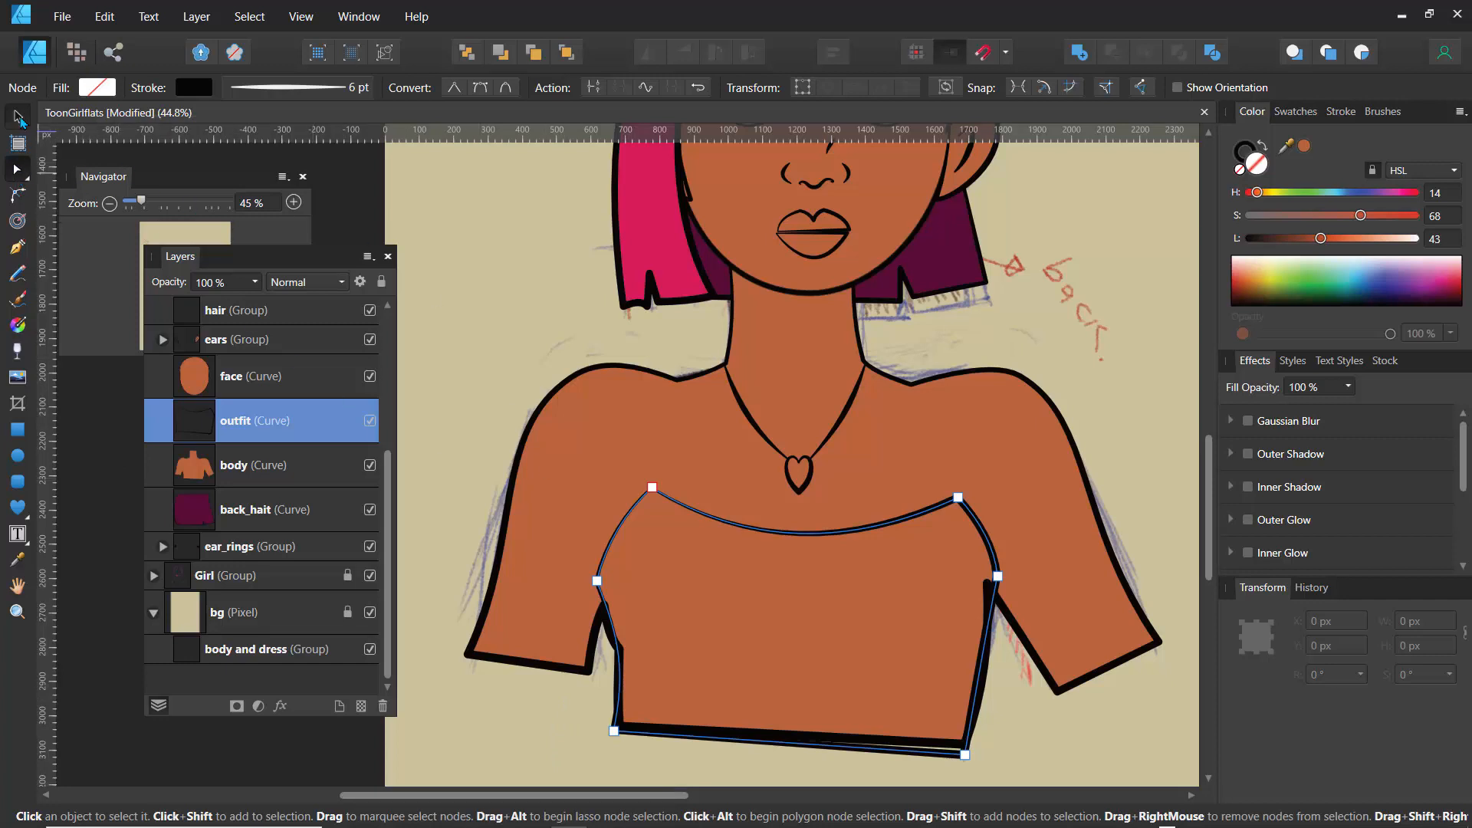
Step: Fill the outfit curve with green, HSL 110, 68, 41, and toggle its visibility to check it against the body
click(18, 115)
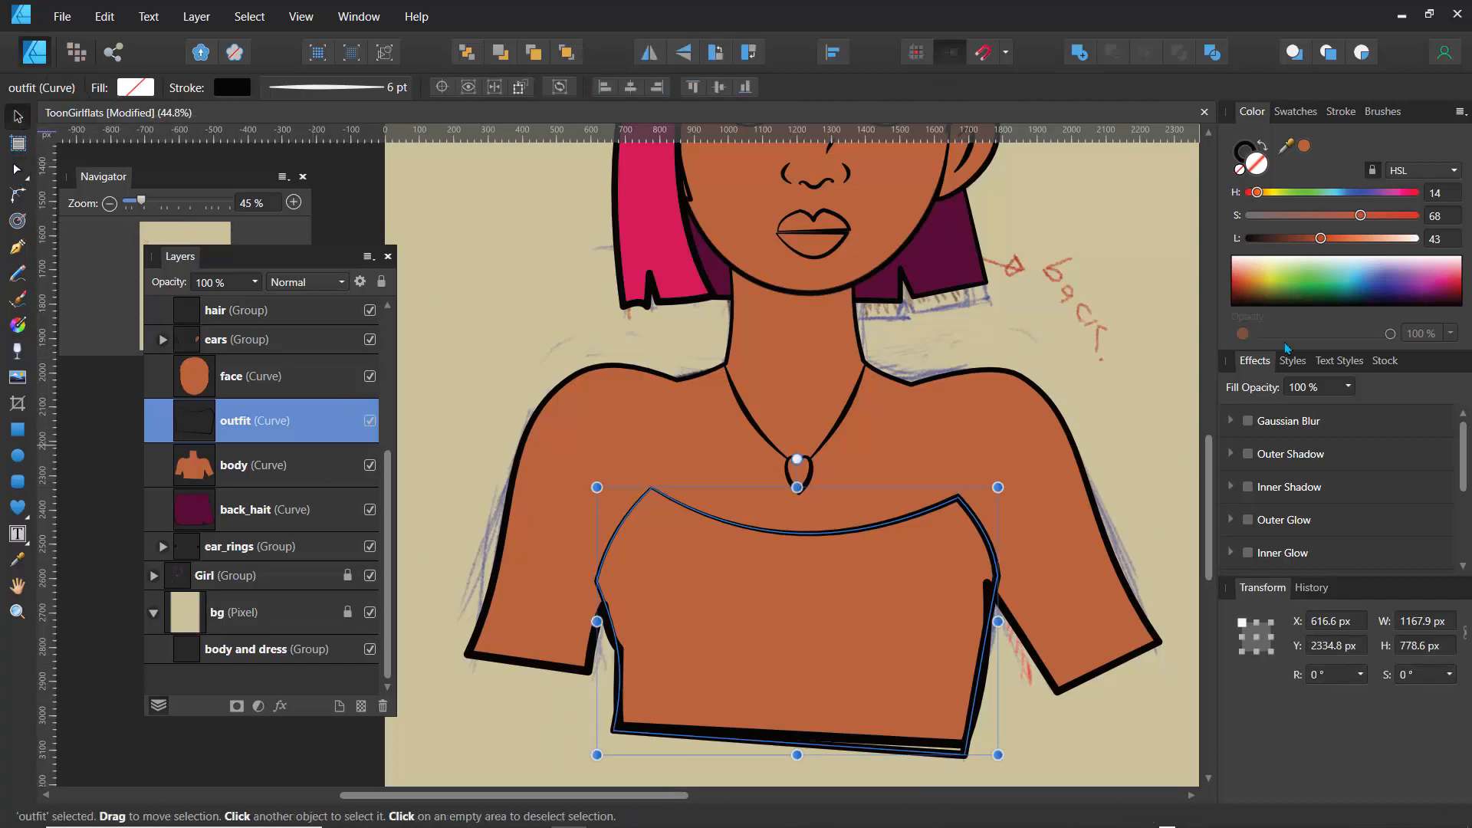
click(1311, 291)
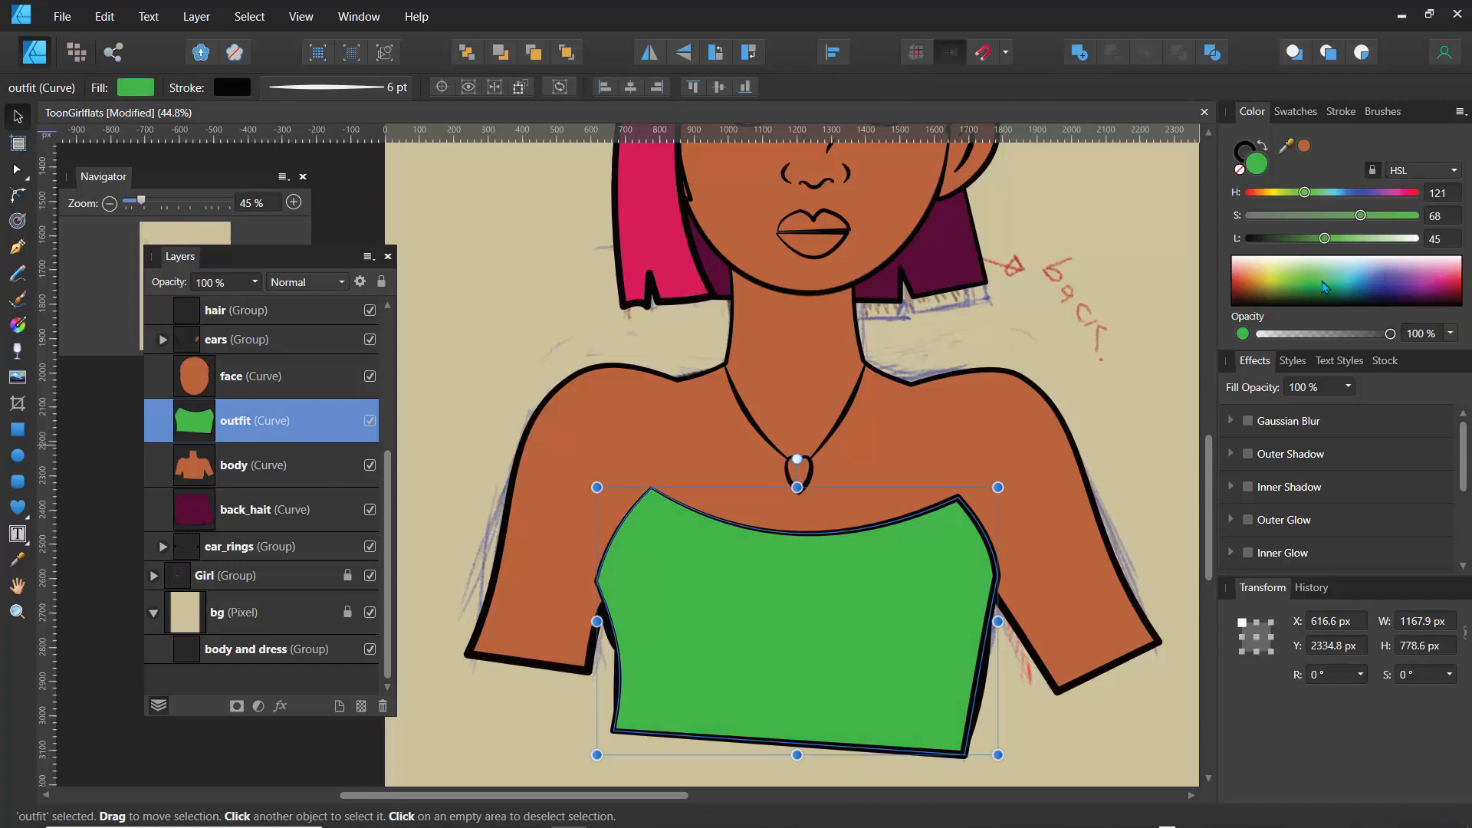
drag(1351, 289, 1326, 295)
mouse_move(1315, 194)
mouse_down()
mouse_move(1295, 196)
mouse_move(1330, 204)
mouse_move(1307, 210)
mouse_up()
drag(1282, 285, 1306, 293)
drag(1306, 291, 1304, 291)
click(372, 434)
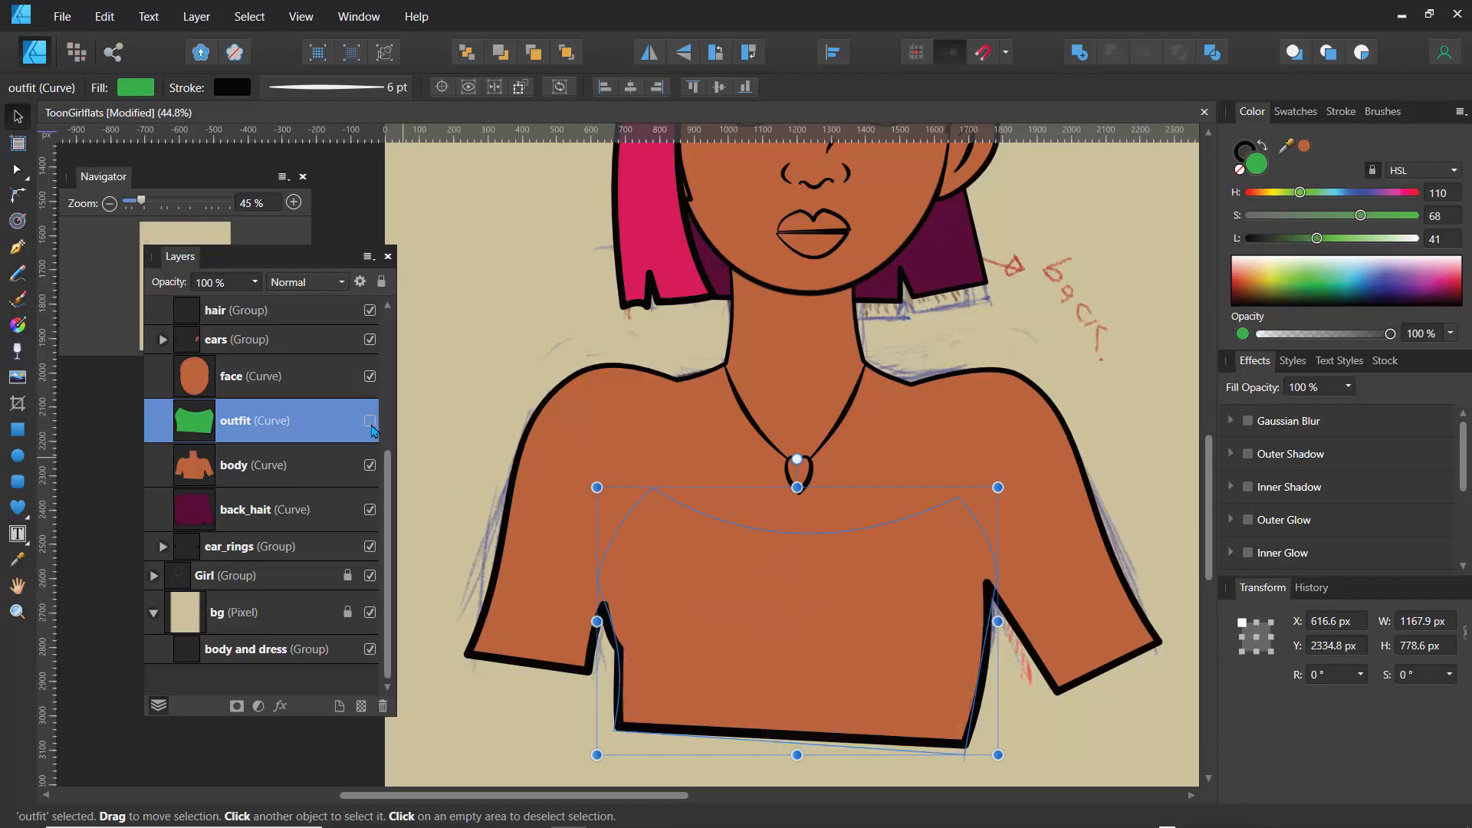
click(371, 435)
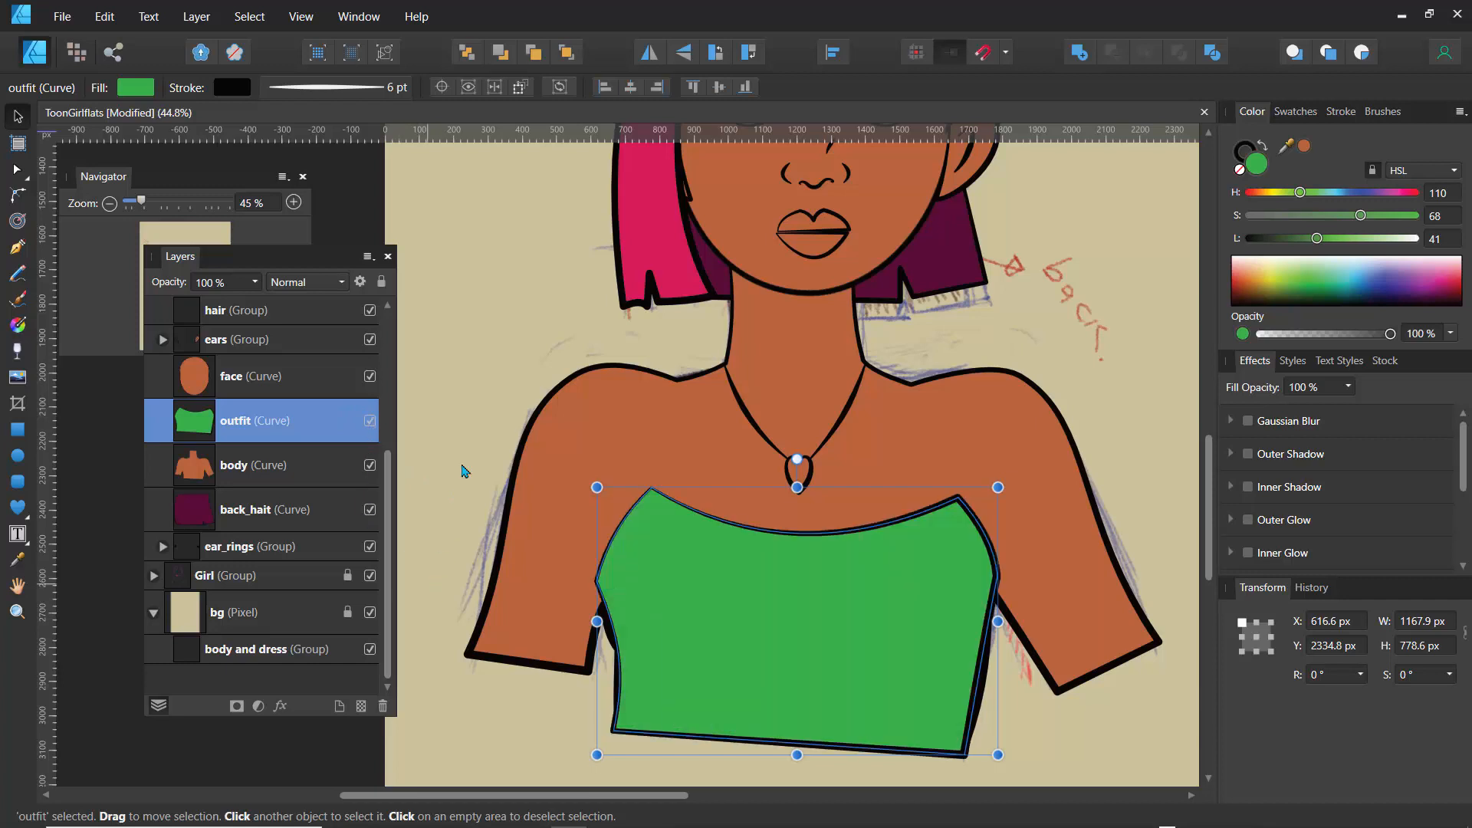
Step: Fill the heart pendant in the neclace group with orange, HSL 33, 68, 53
drag(1209, 504, 1215, 453)
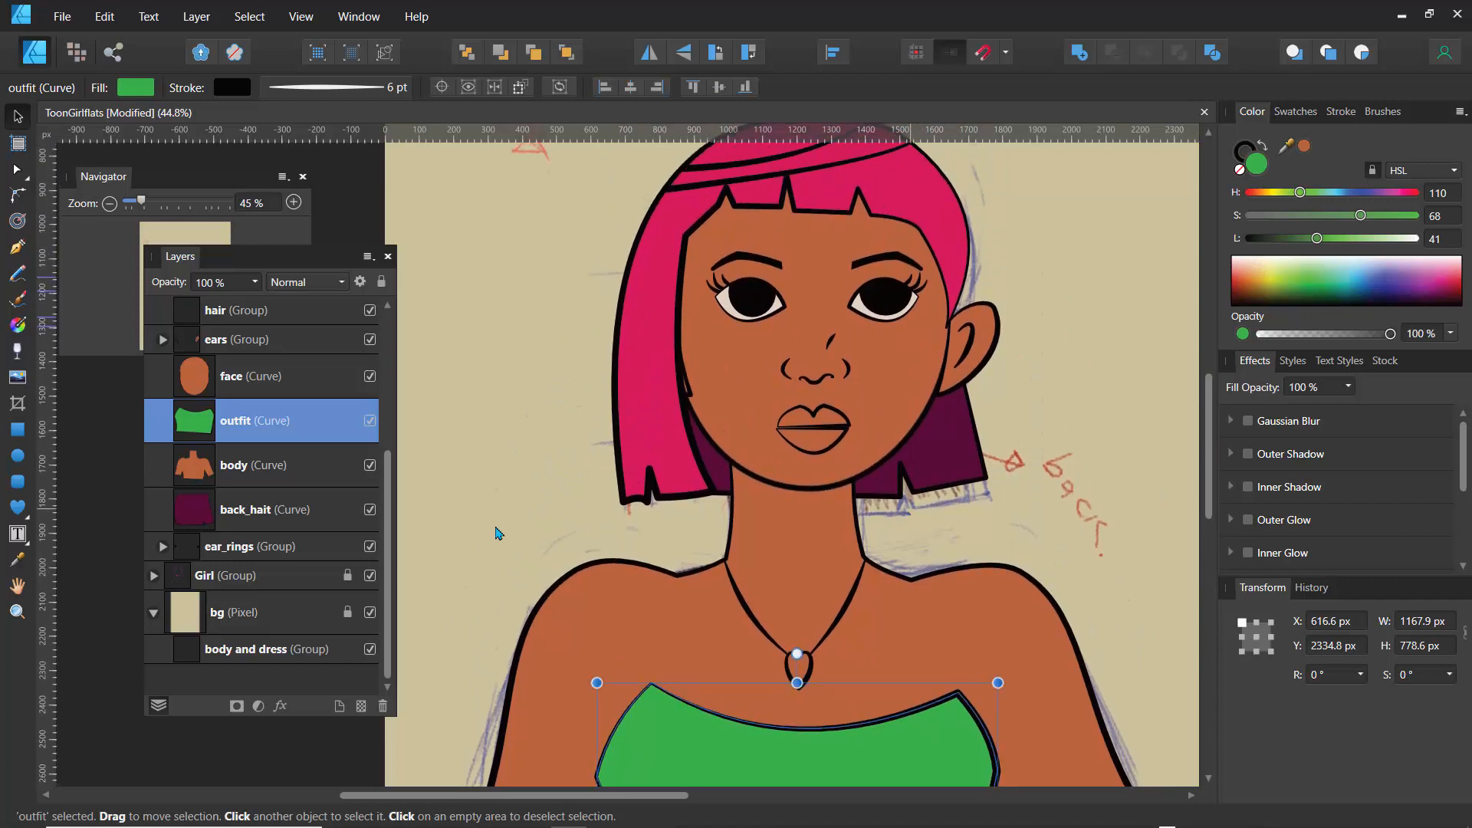
scroll(386, 418, up, 5)
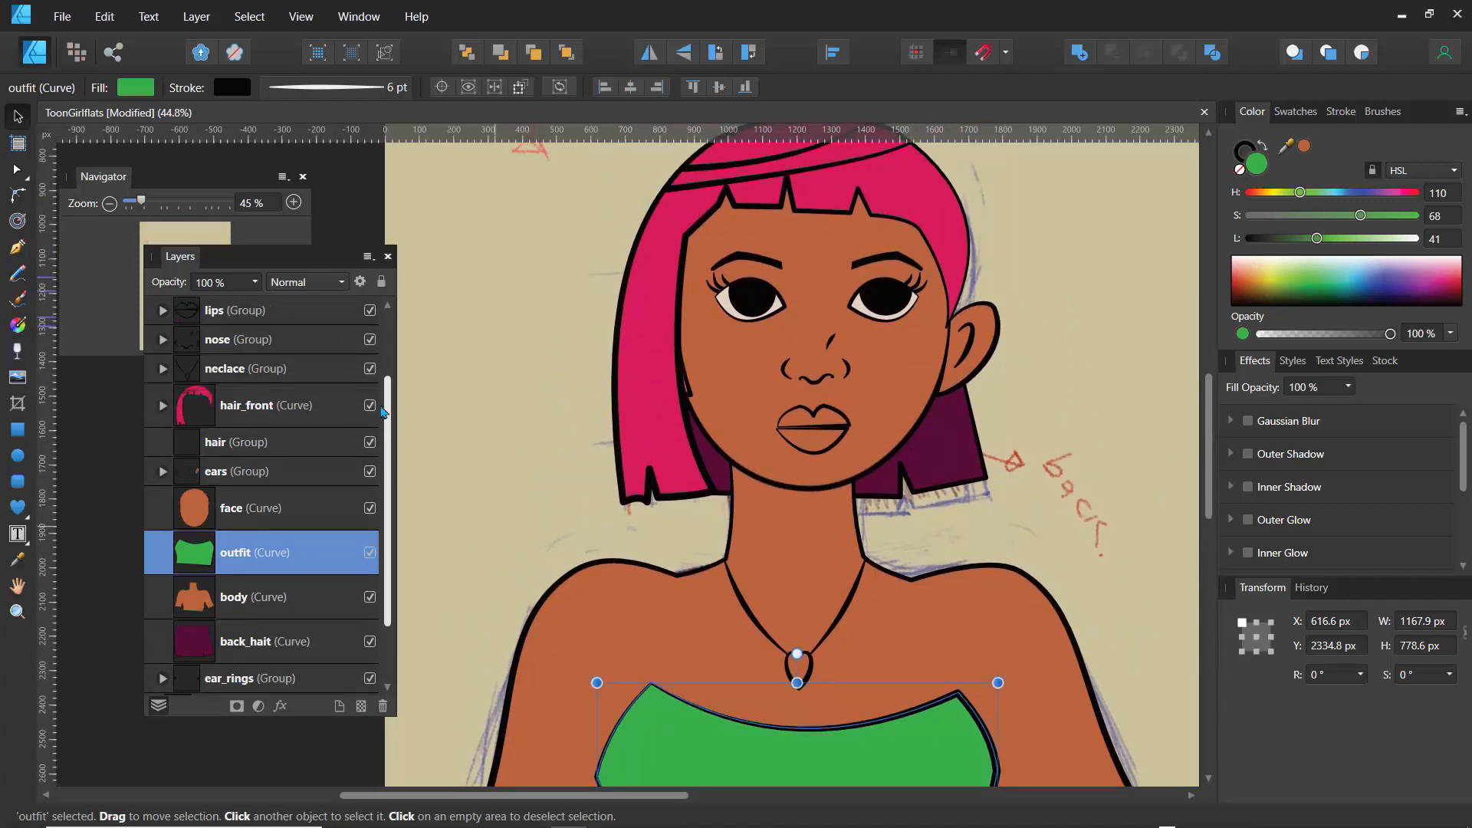
scroll(378, 390, up, 1)
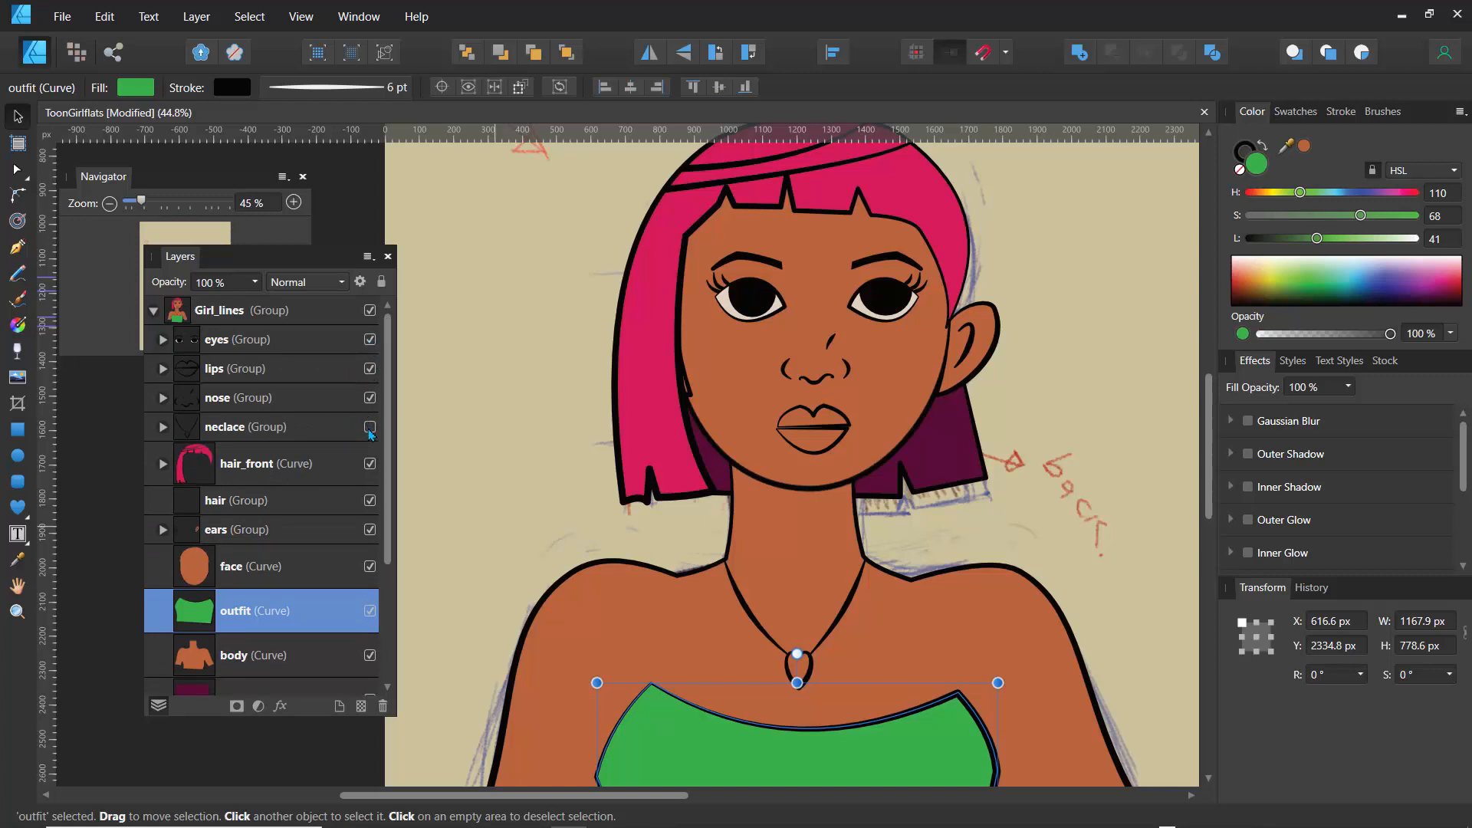
click(163, 427)
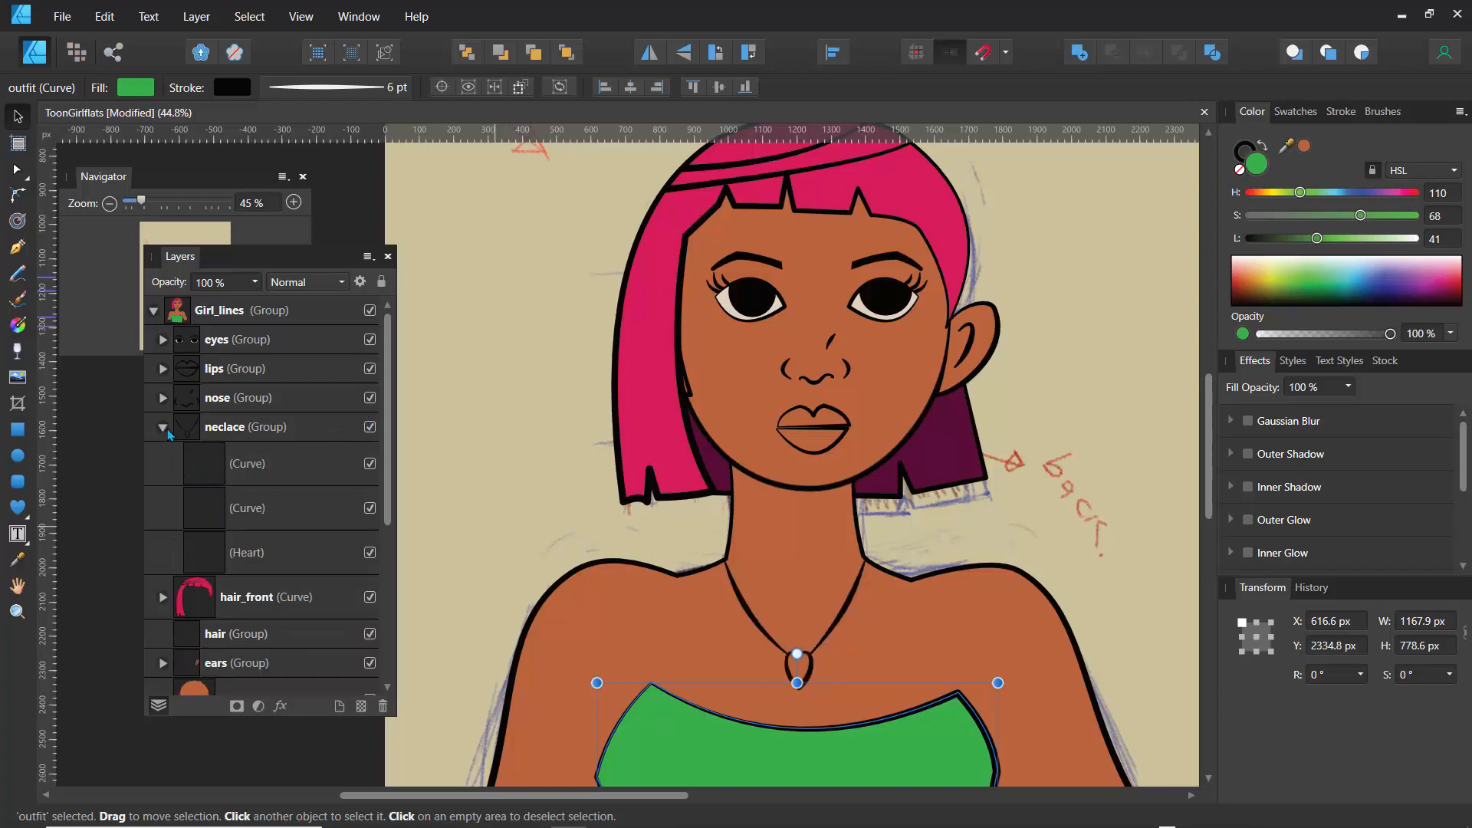
click(205, 552)
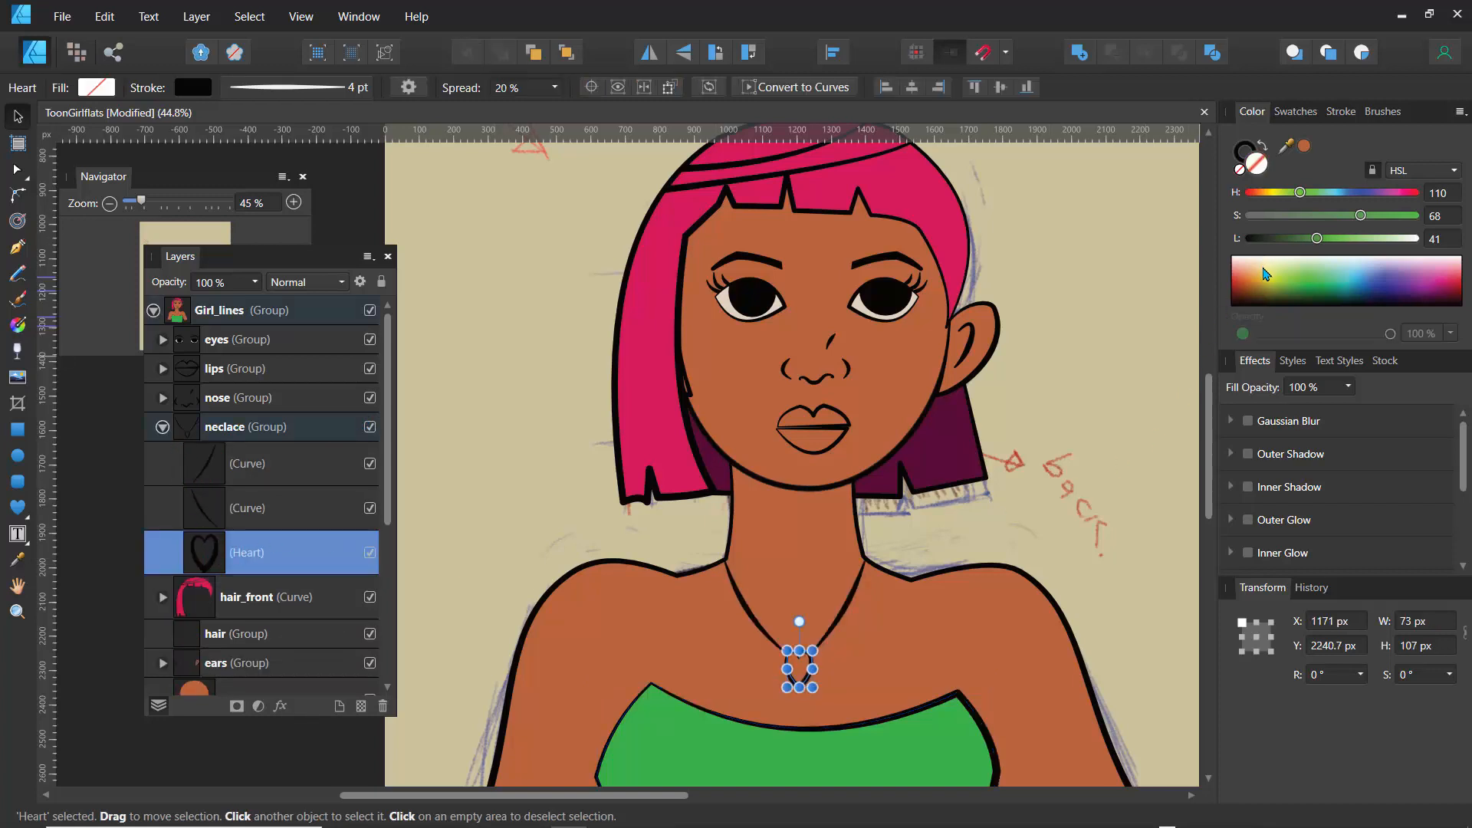
drag(1266, 274, 1258, 289)
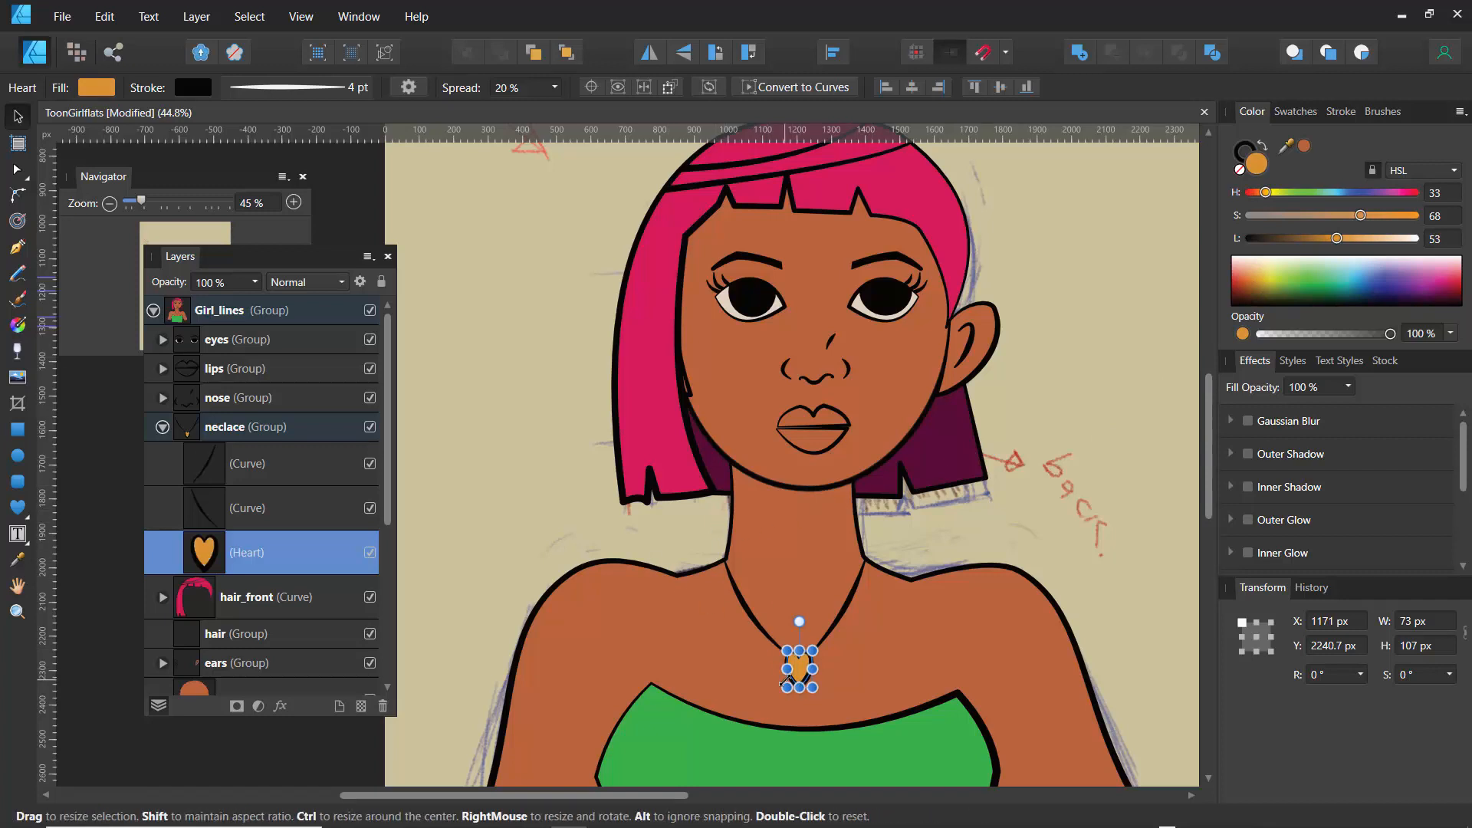
Step: Recolour the stroke of the topmost curve in the neclace group golden yellow, leaving it without a fill
click(216, 467)
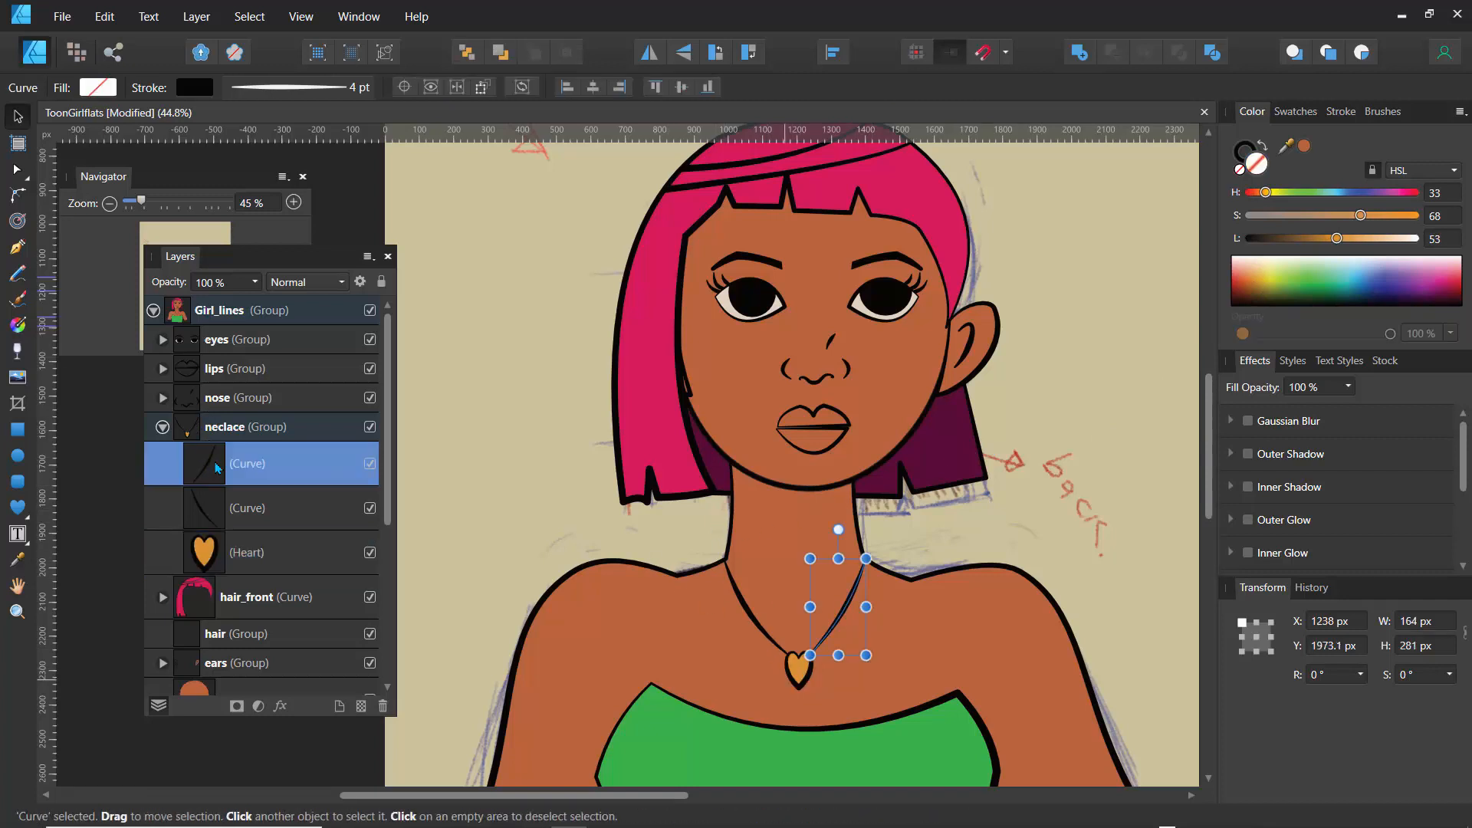
click(1267, 280)
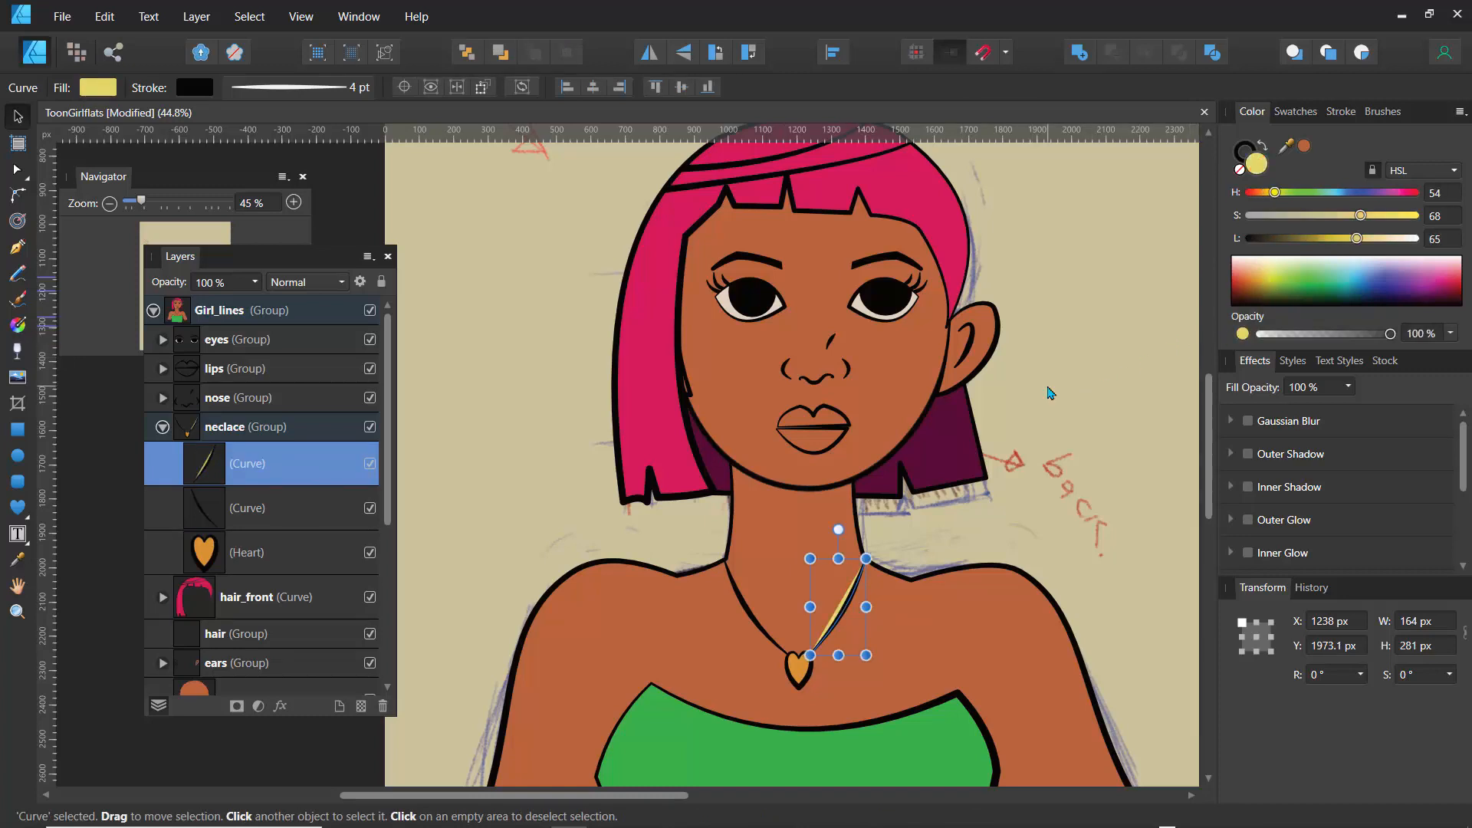
key(ctrl+z)
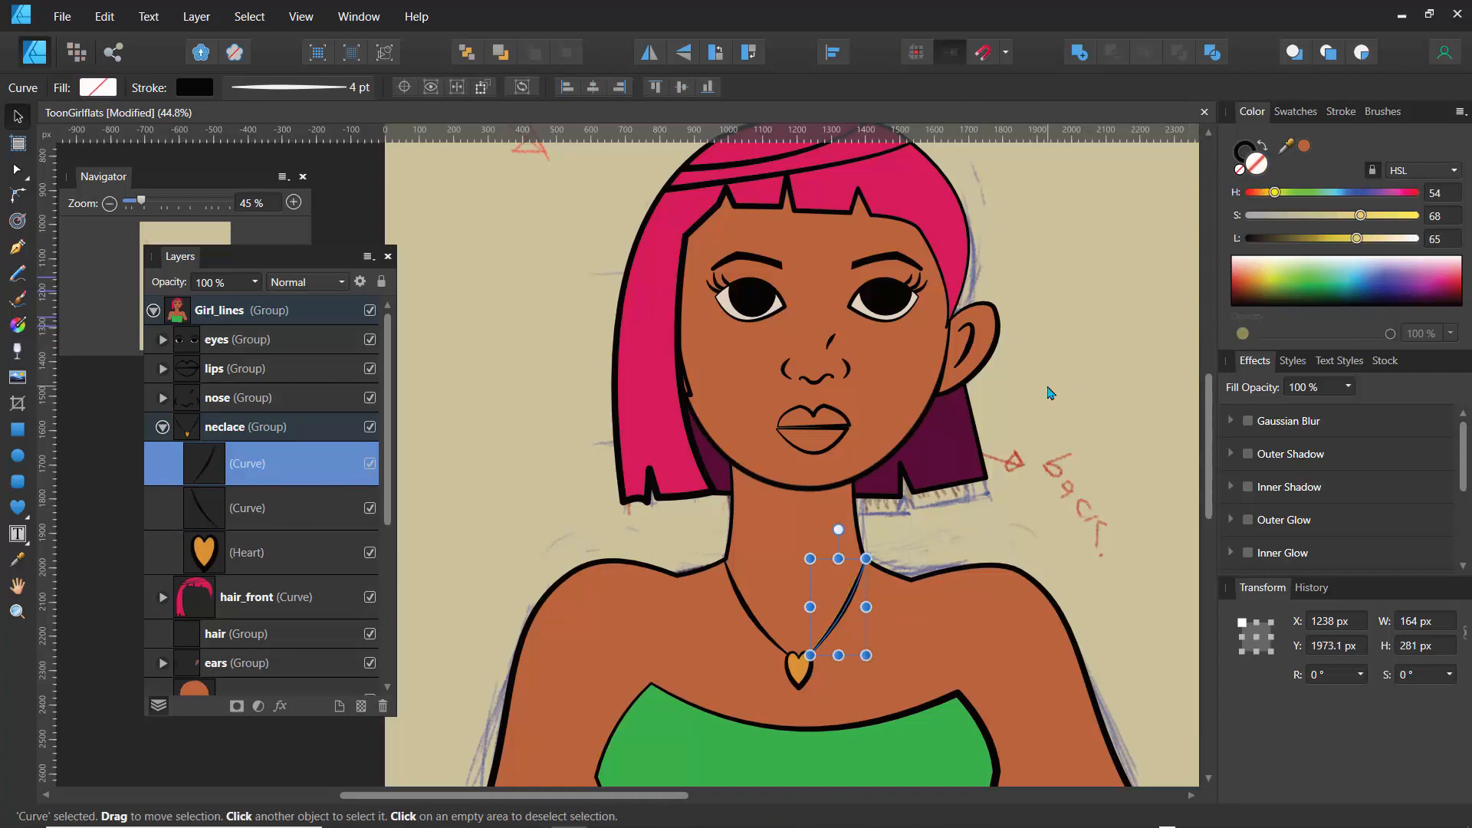
click(194, 91)
drag(99, 285, 96, 291)
click(470, 18)
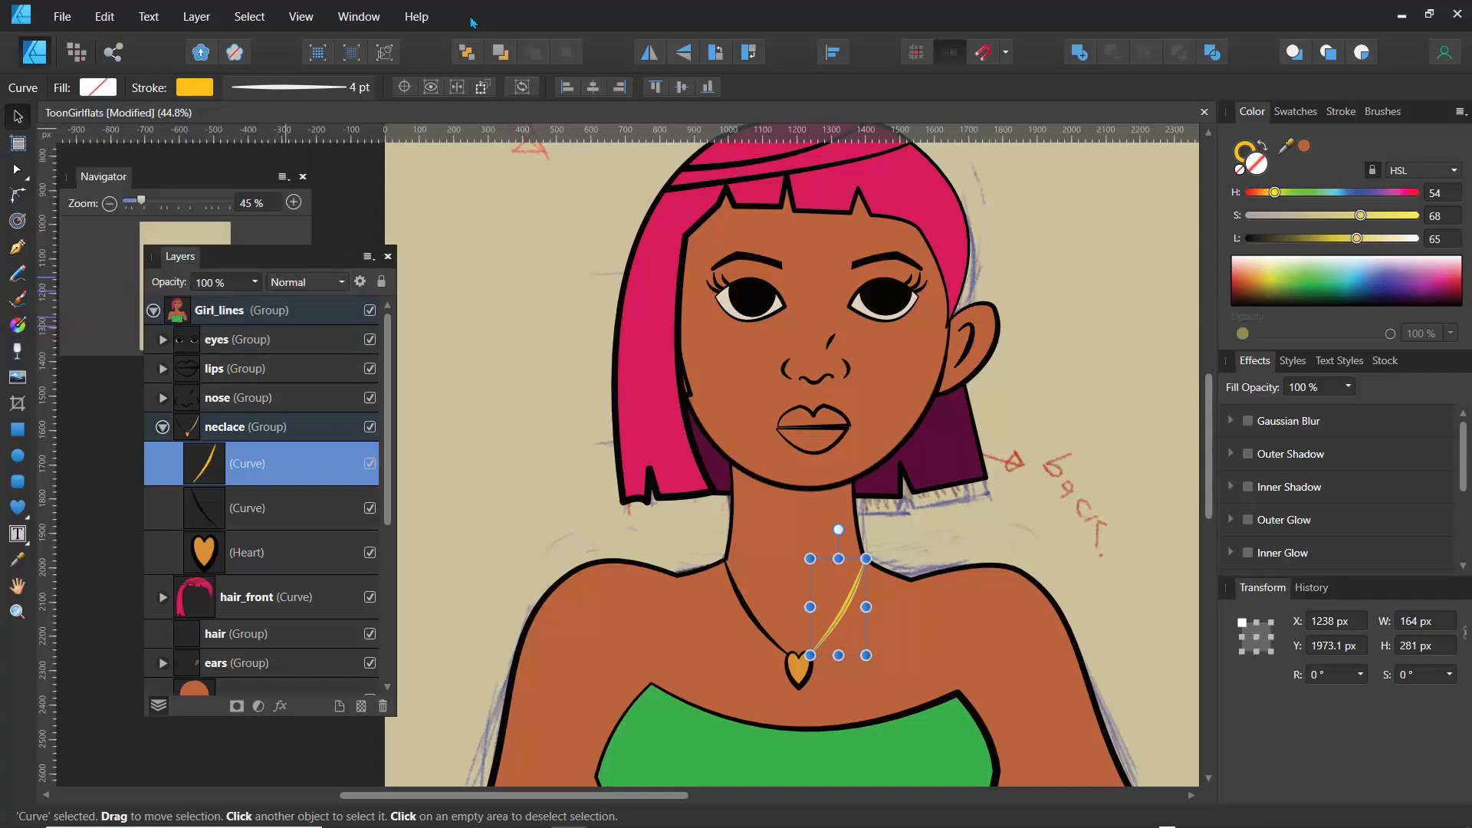
Step: Give the other necklace strand the same golden yellow stroke from the recent colours, without a fill, and deselect it
click(754, 624)
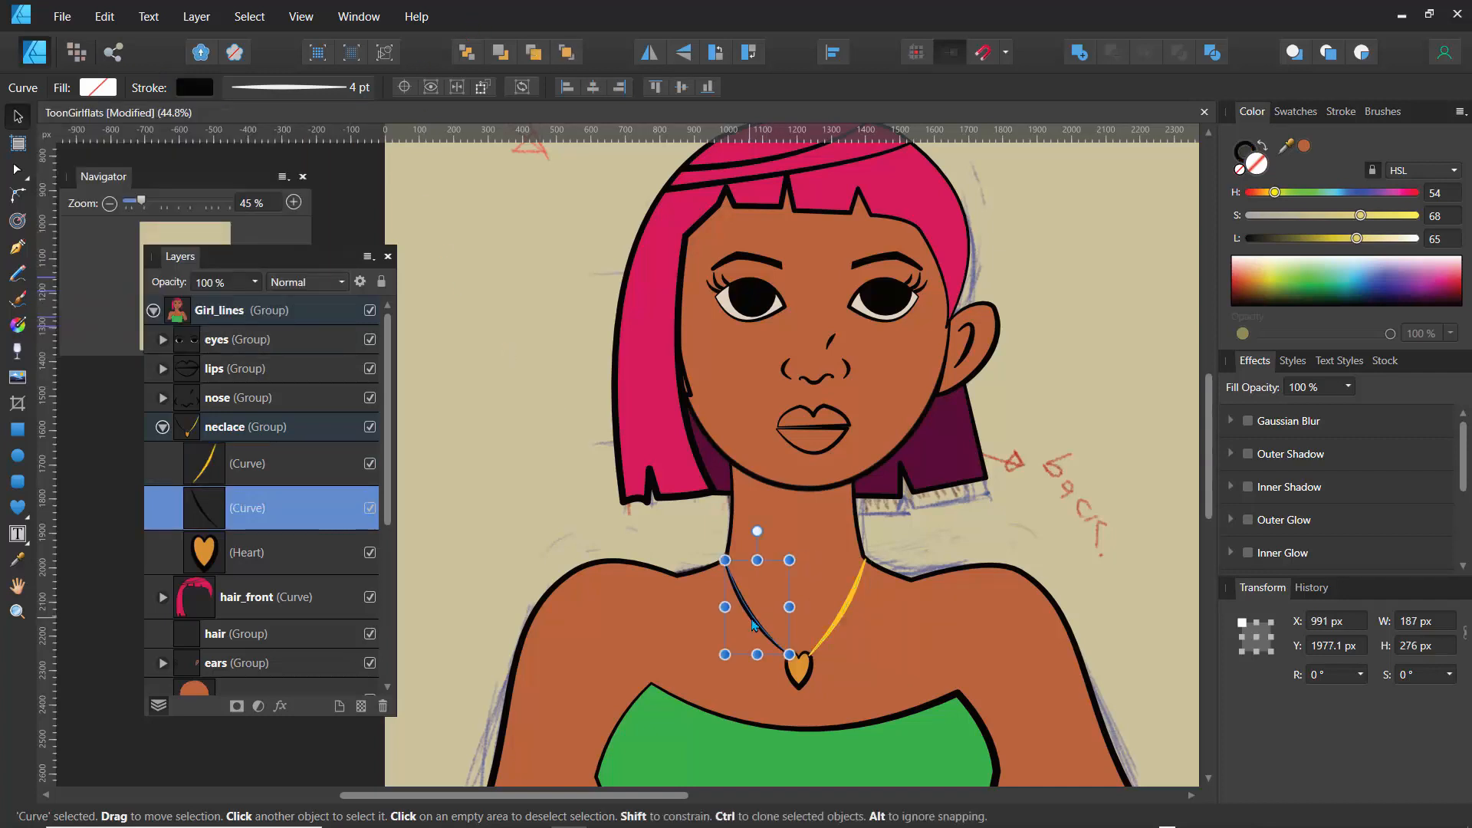
click(17, 560)
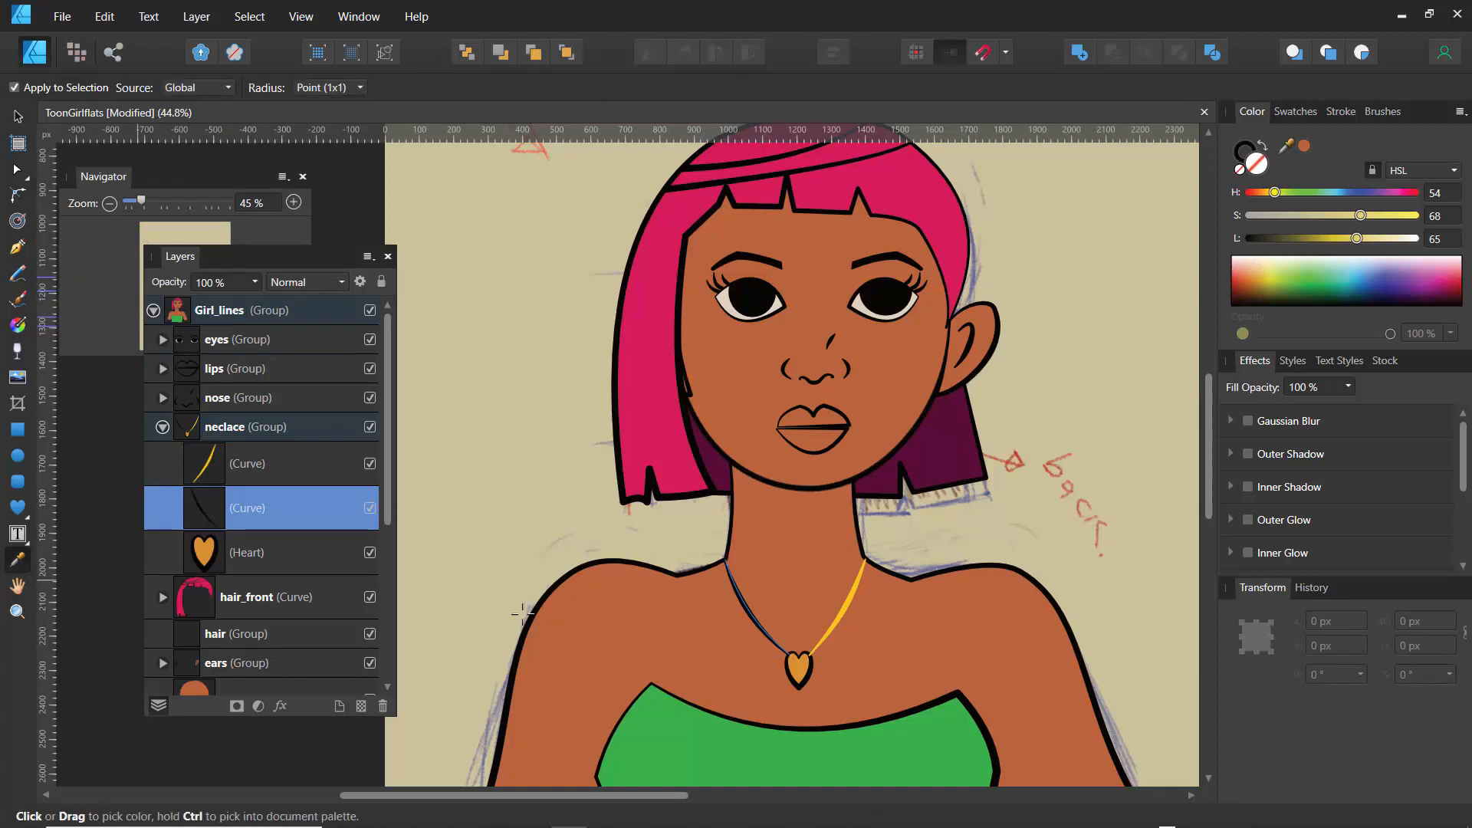
click(839, 617)
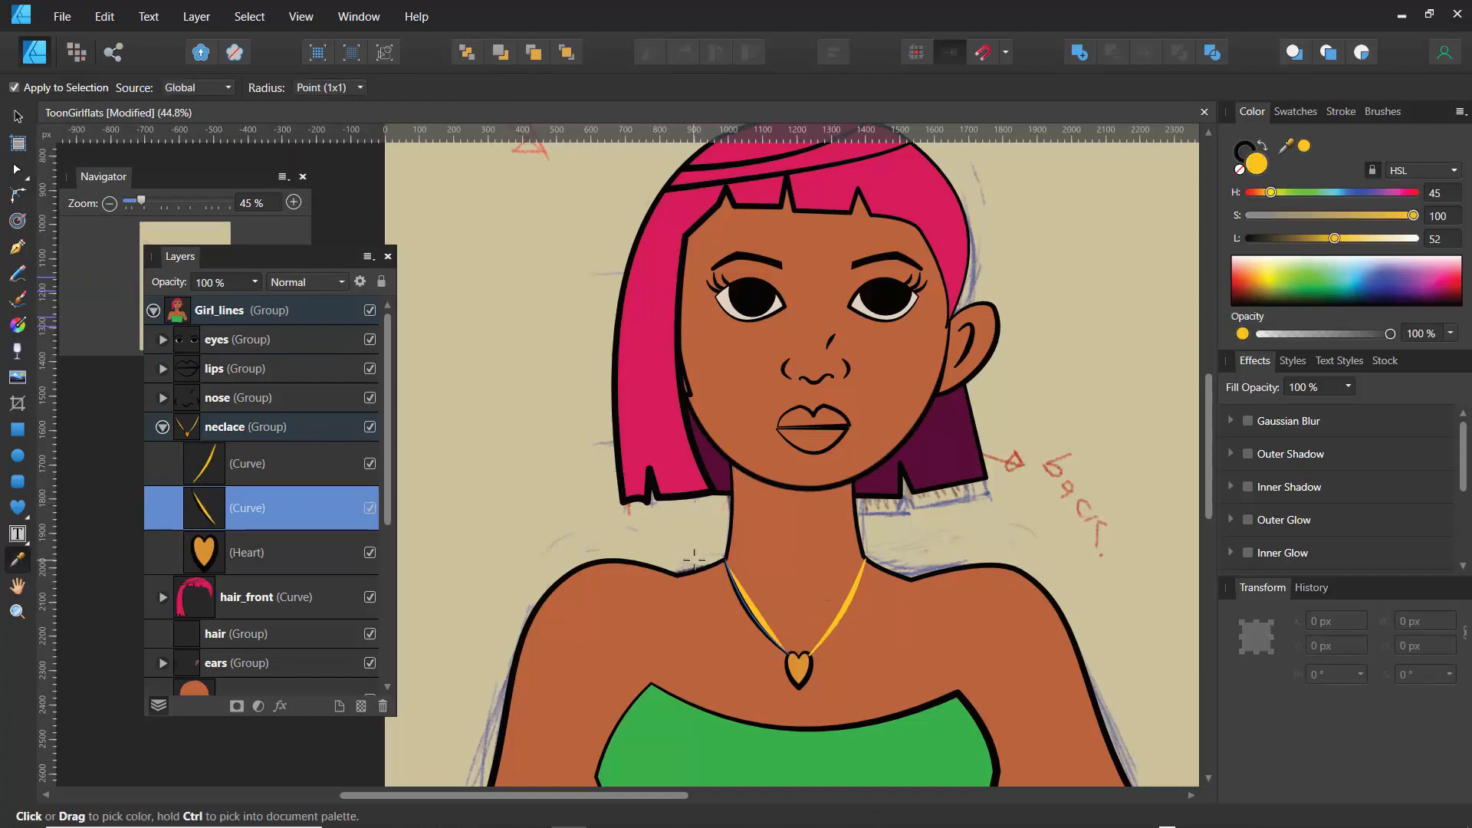
key(ctrl+z)
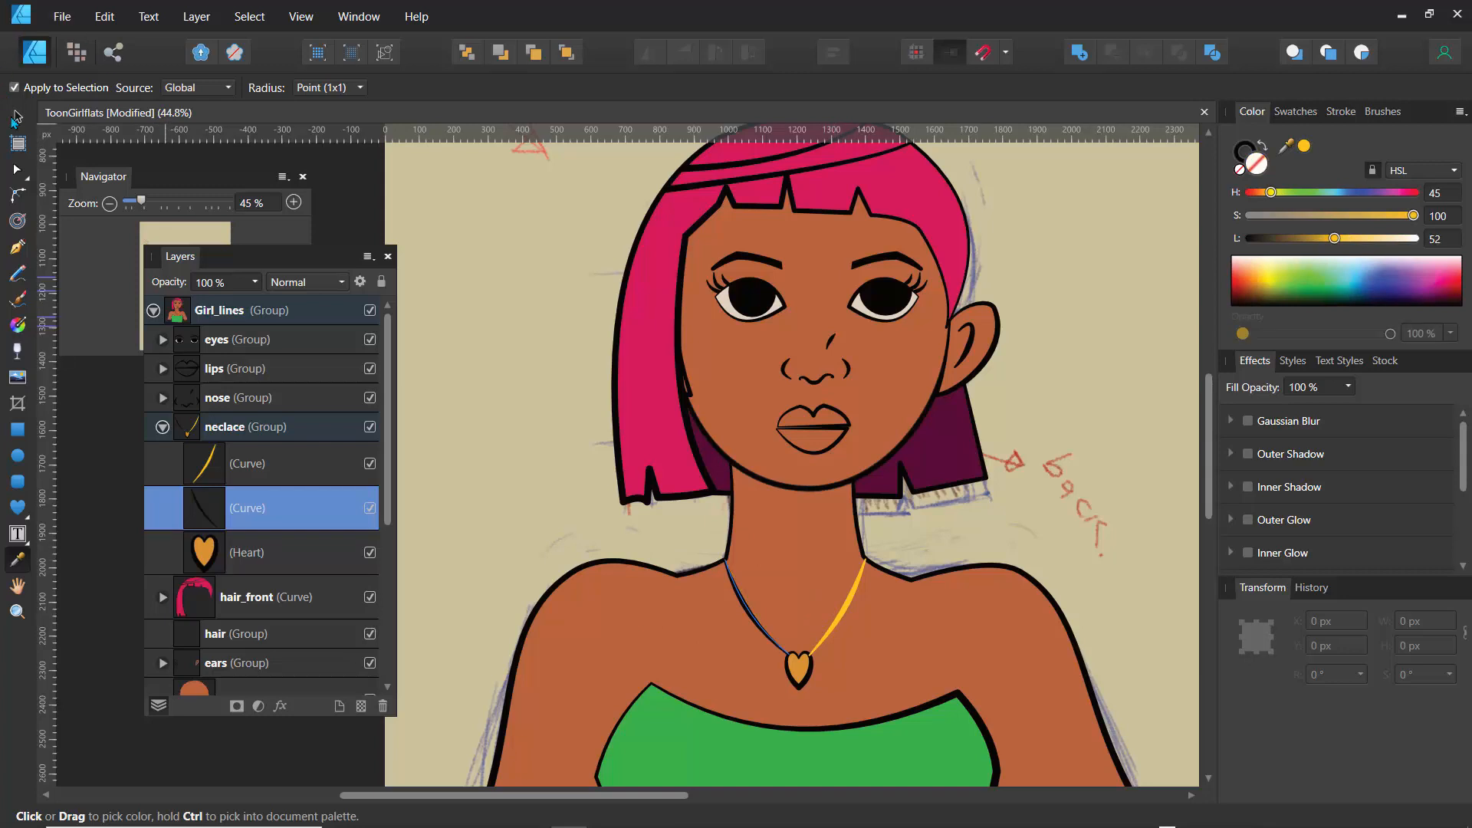
click(17, 169)
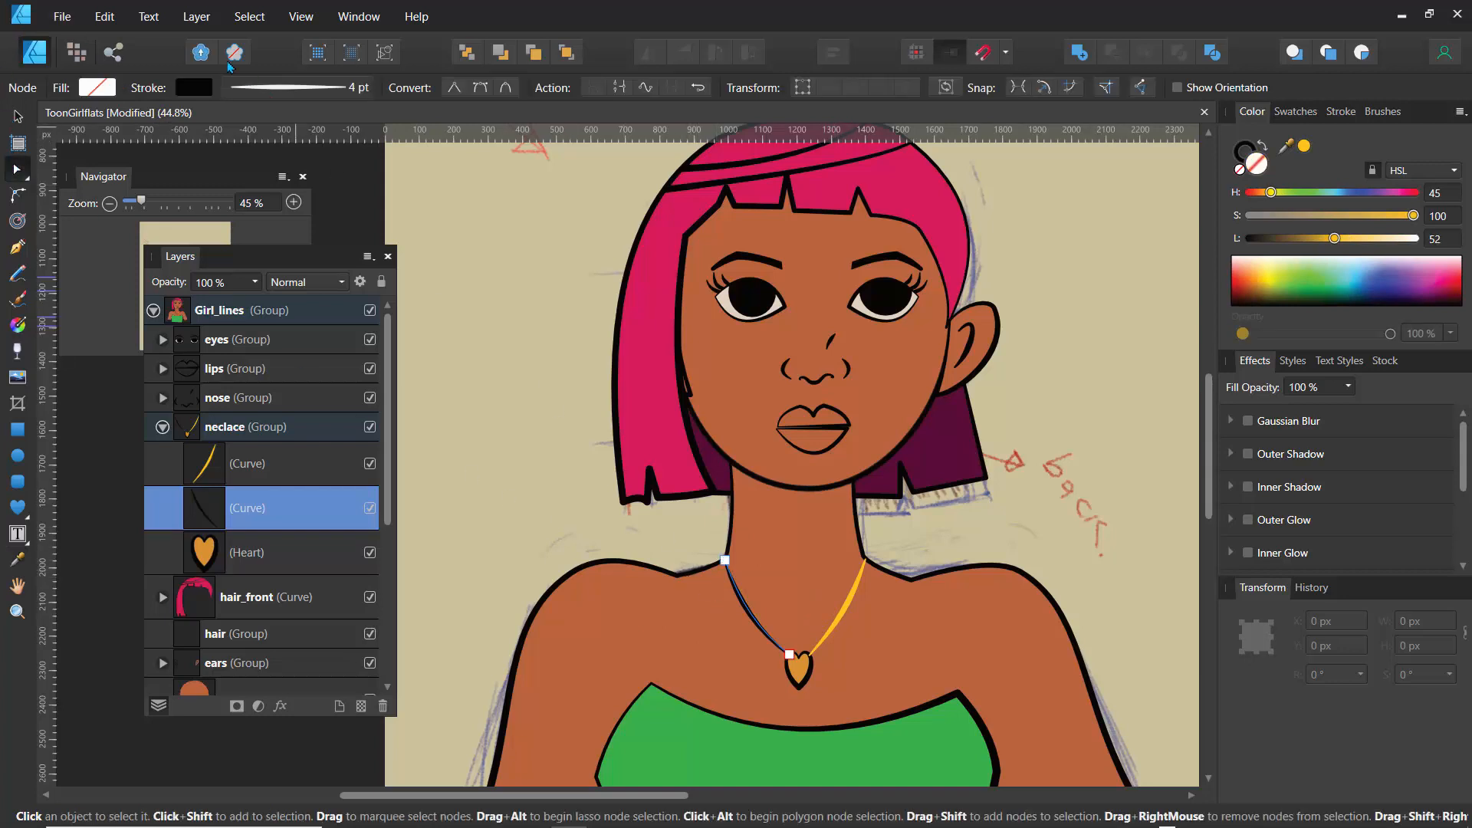
click(193, 88)
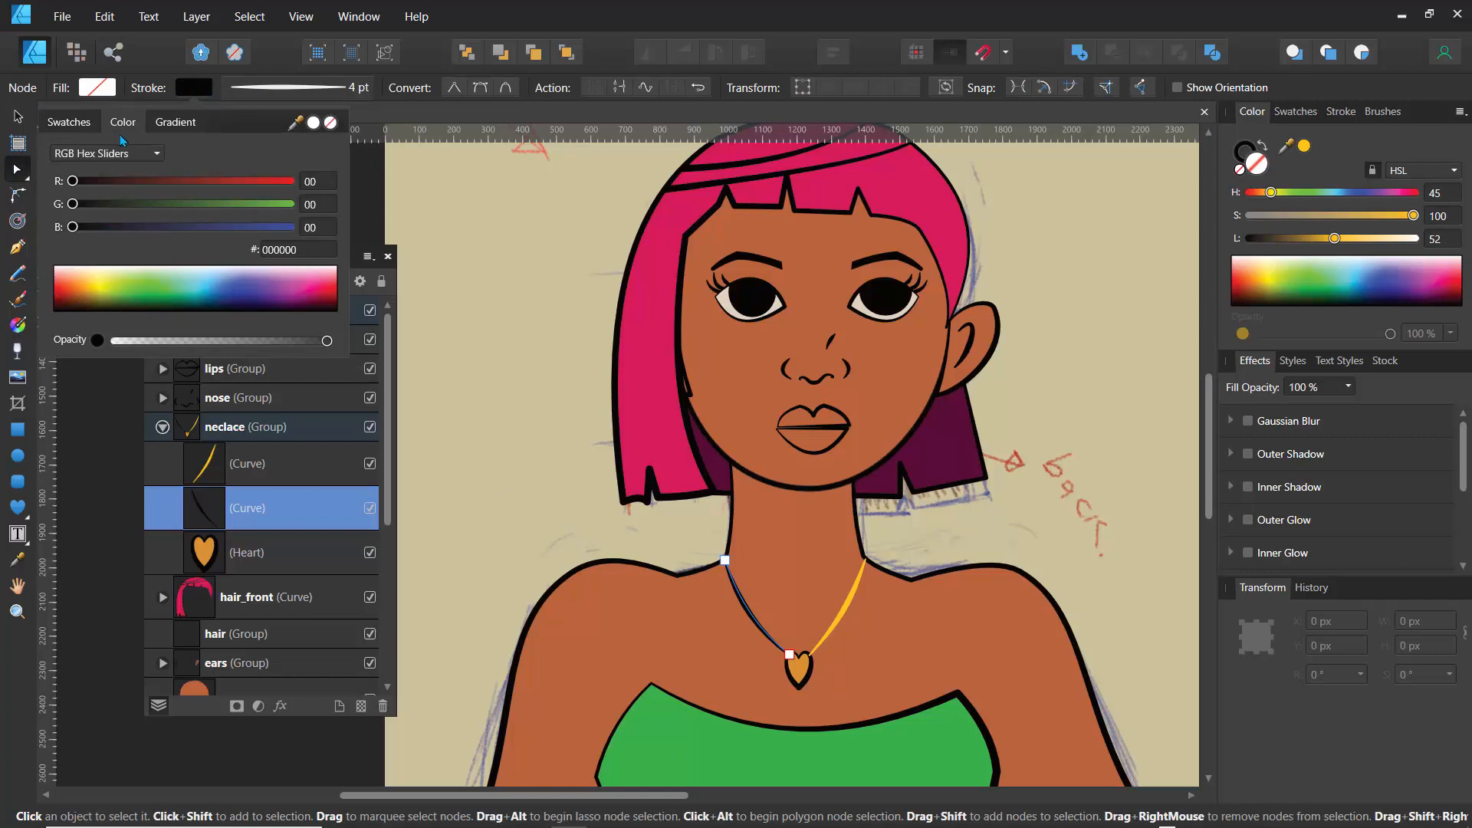
click(84, 126)
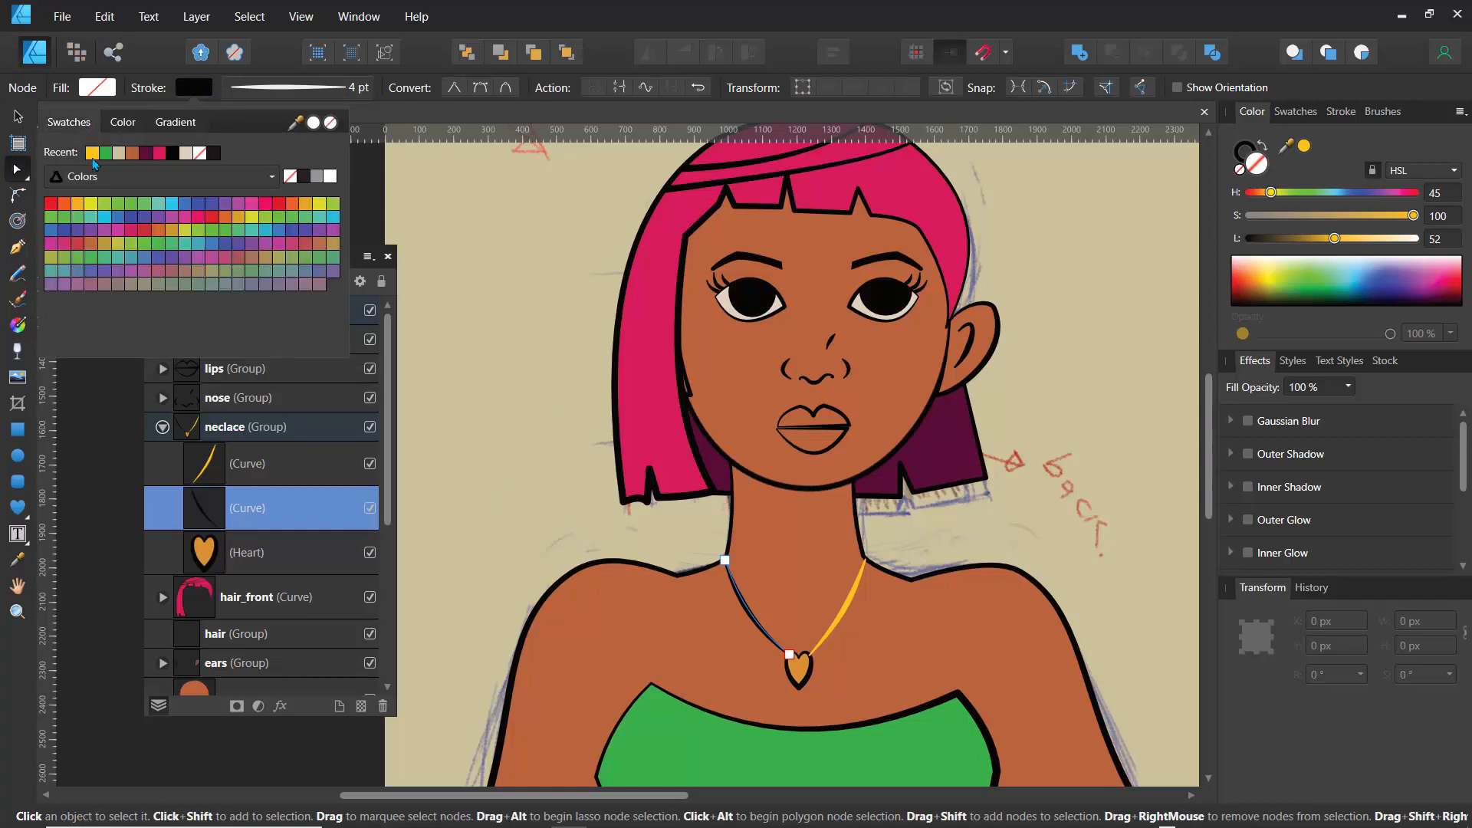
click(92, 153)
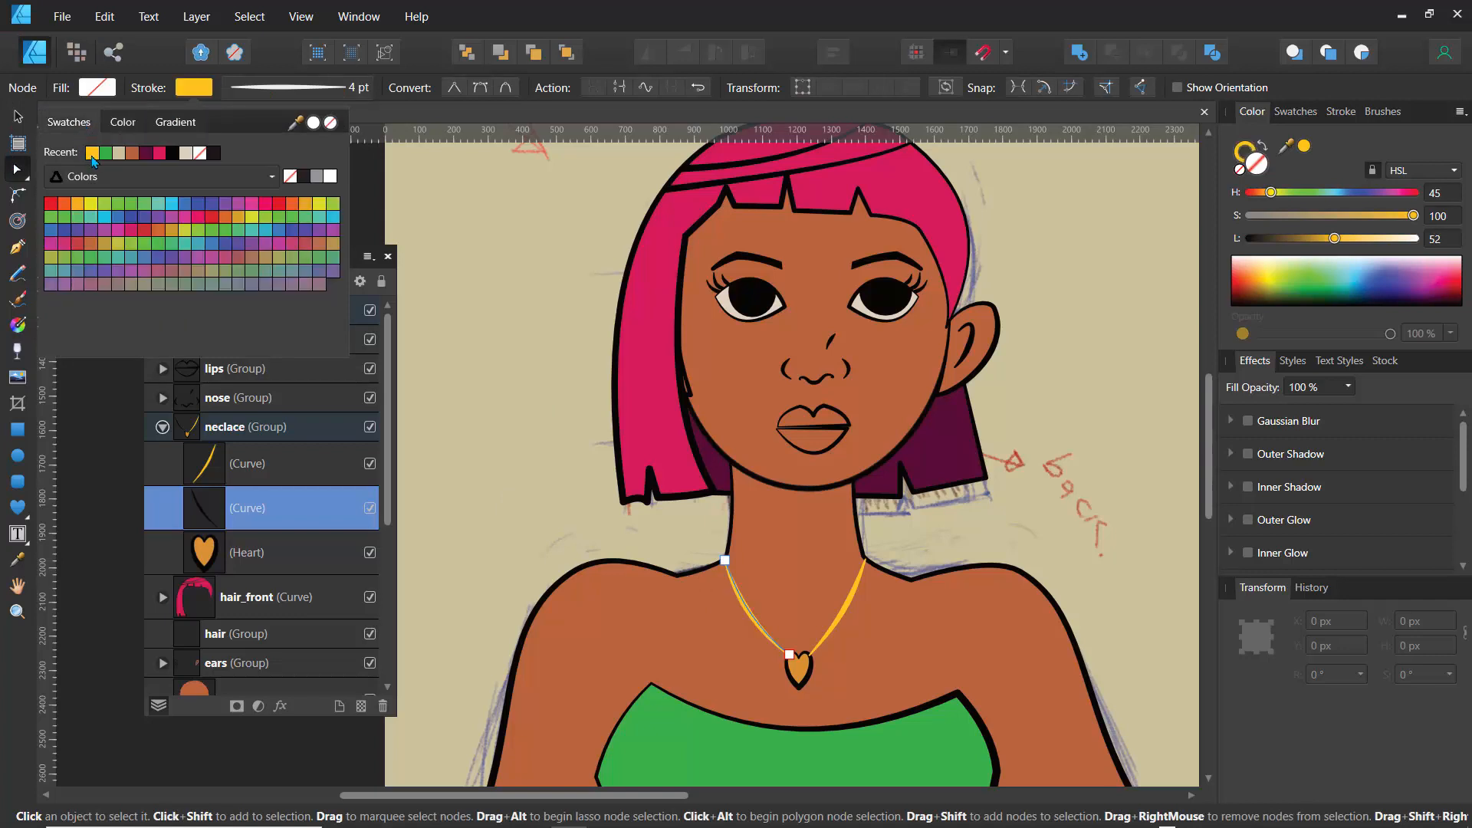
click(506, 423)
click(505, 434)
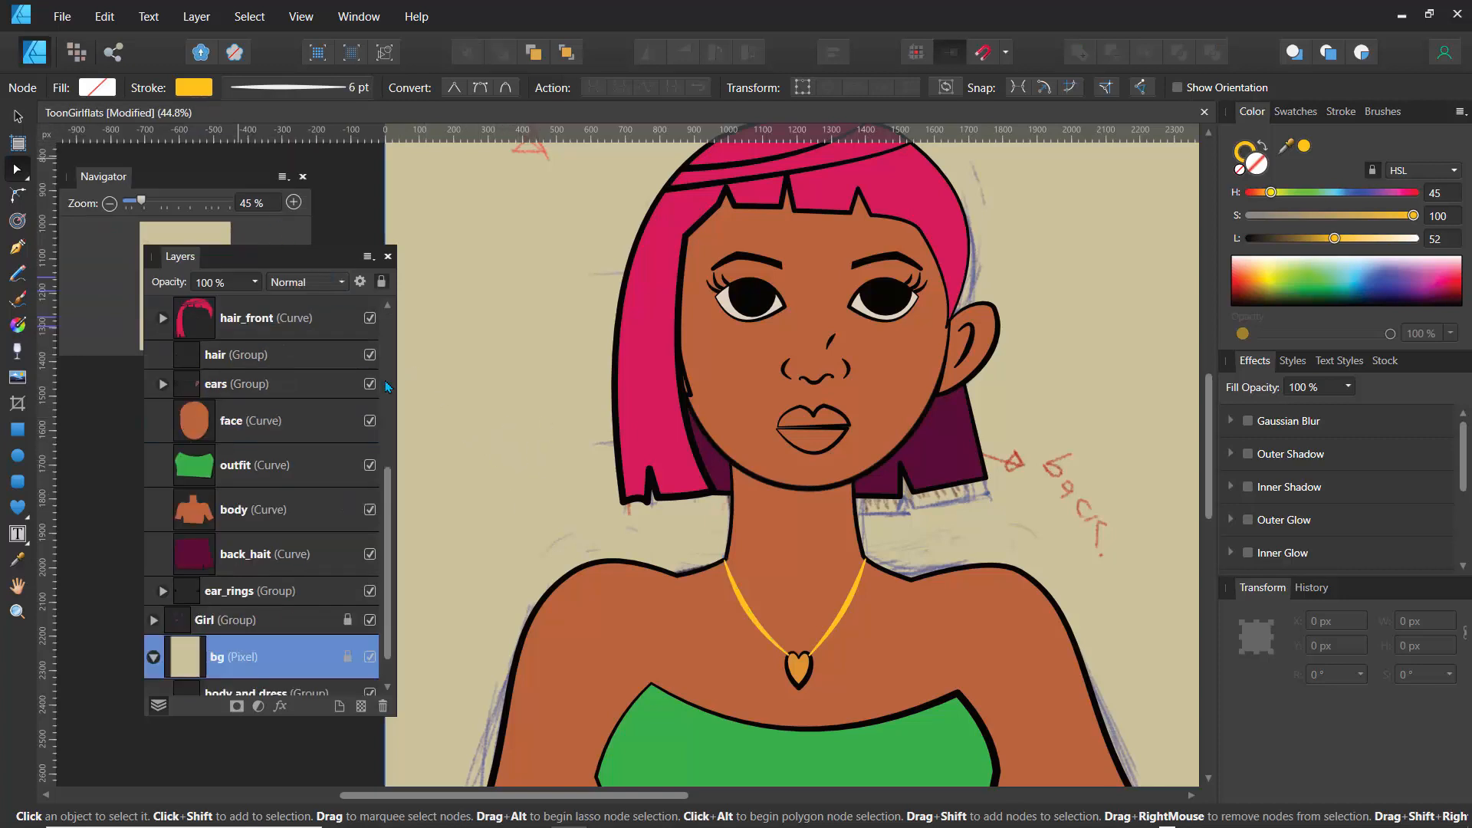
Step: Set the heart pendant's stroke to light yellow FFCC55 and collapse the neclace group
click(795, 690)
double_click(795, 690)
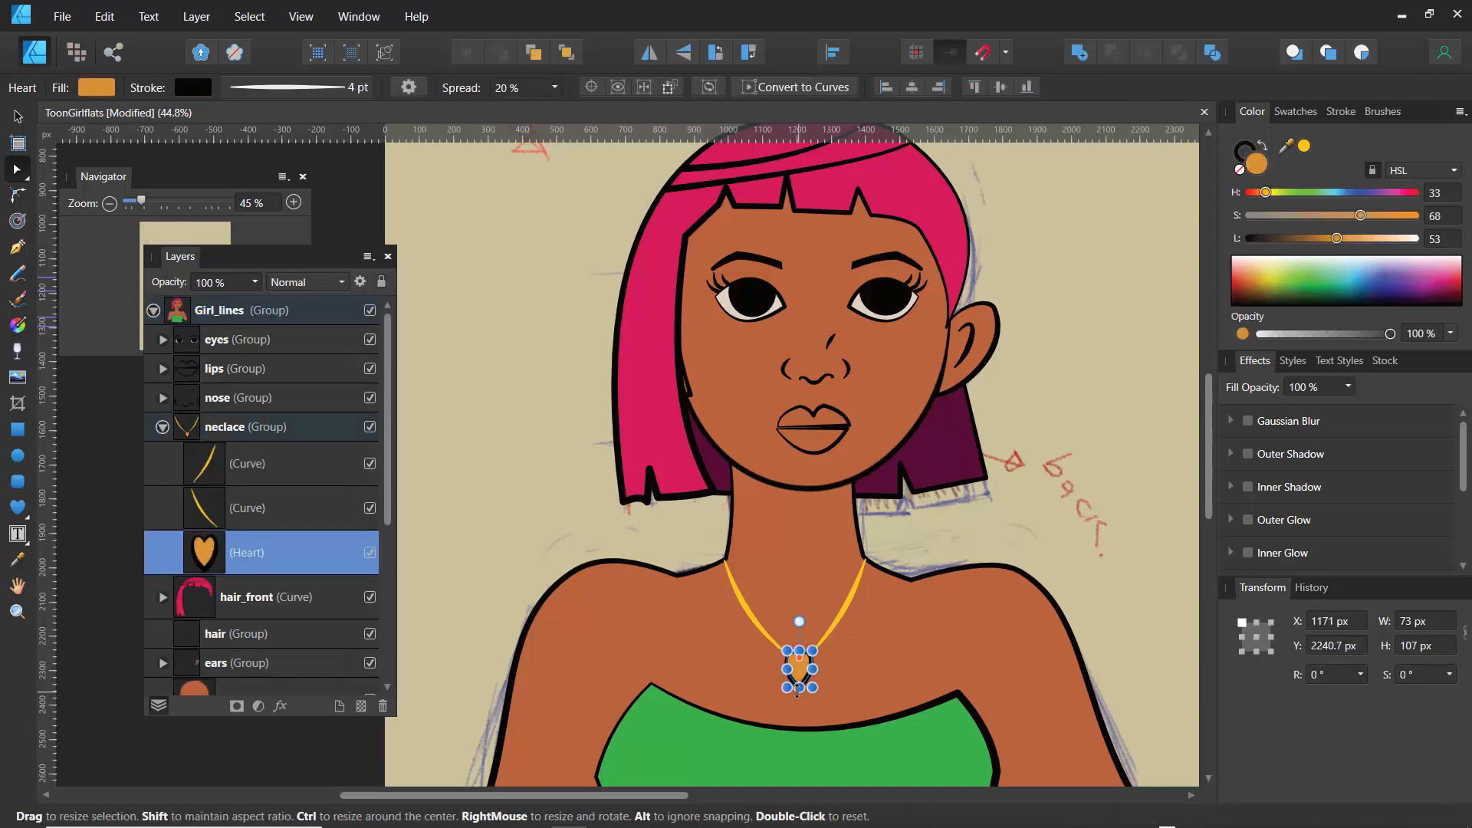
click(195, 89)
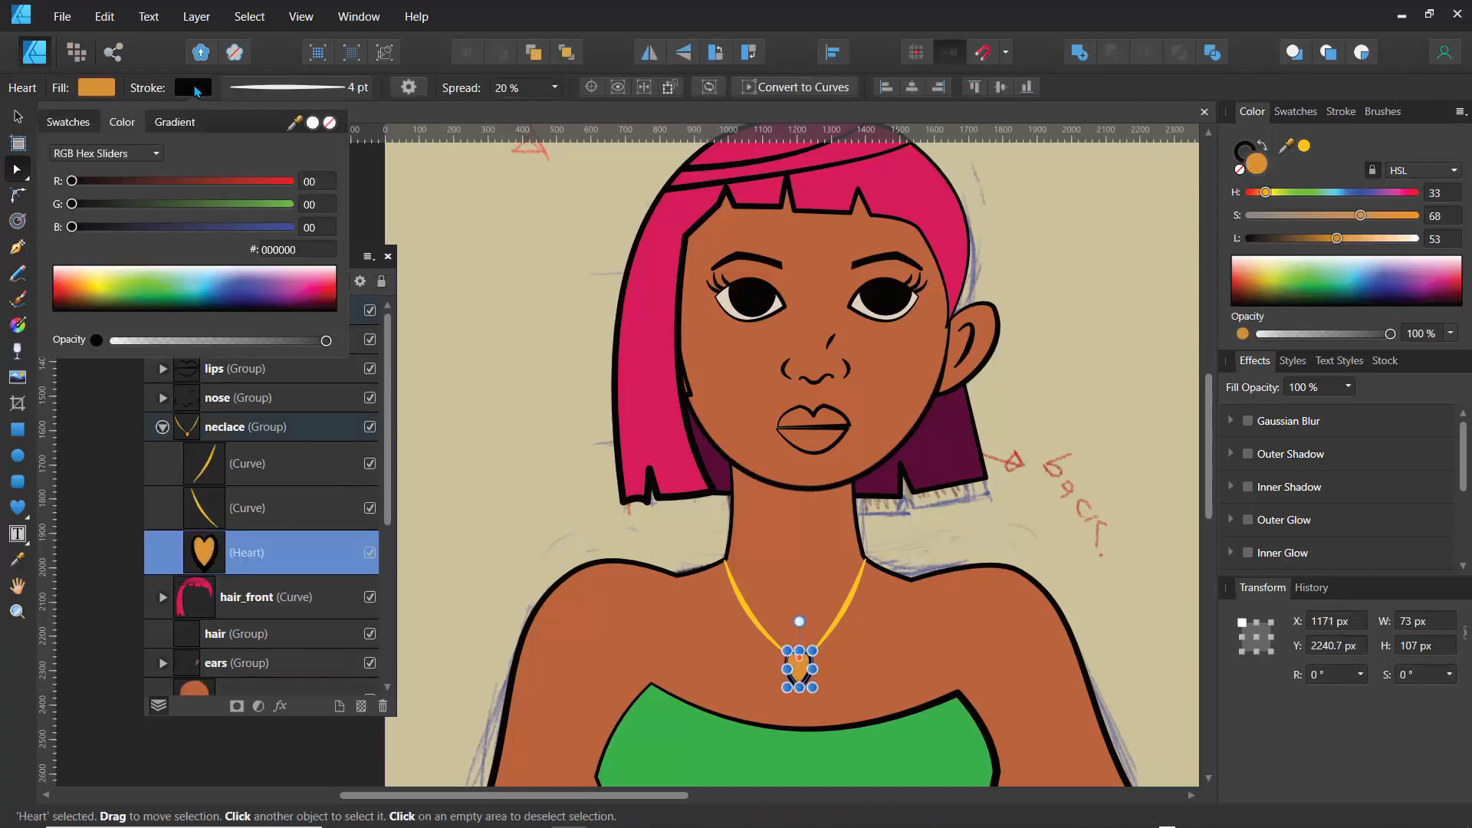
click(84, 279)
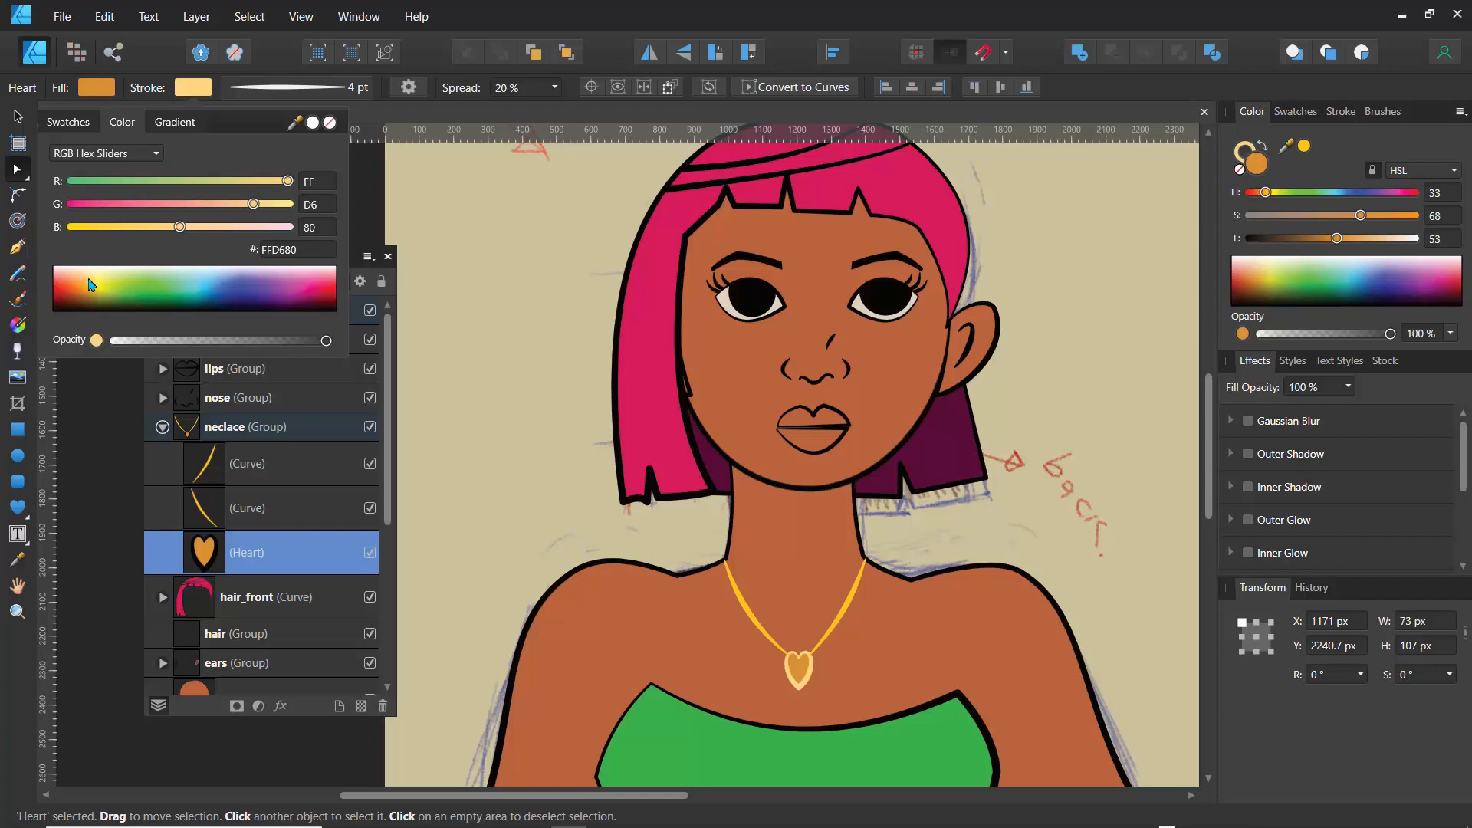
drag(85, 285, 88, 285)
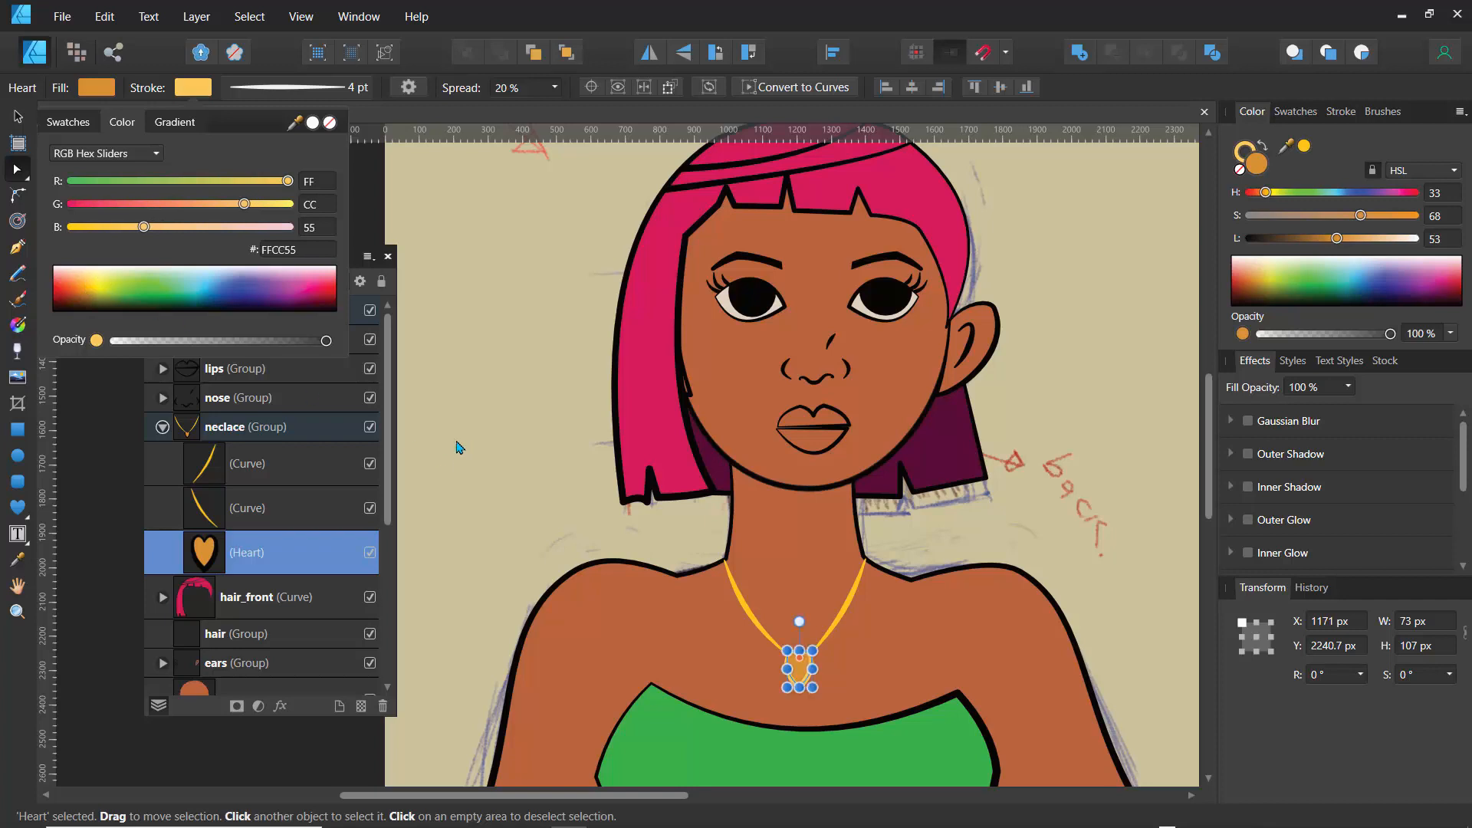
click(163, 427)
Step: Expand the eyes group, select the left_eye_all group inside it and collapse right_eye_all
drag(263, 268, 424, 223)
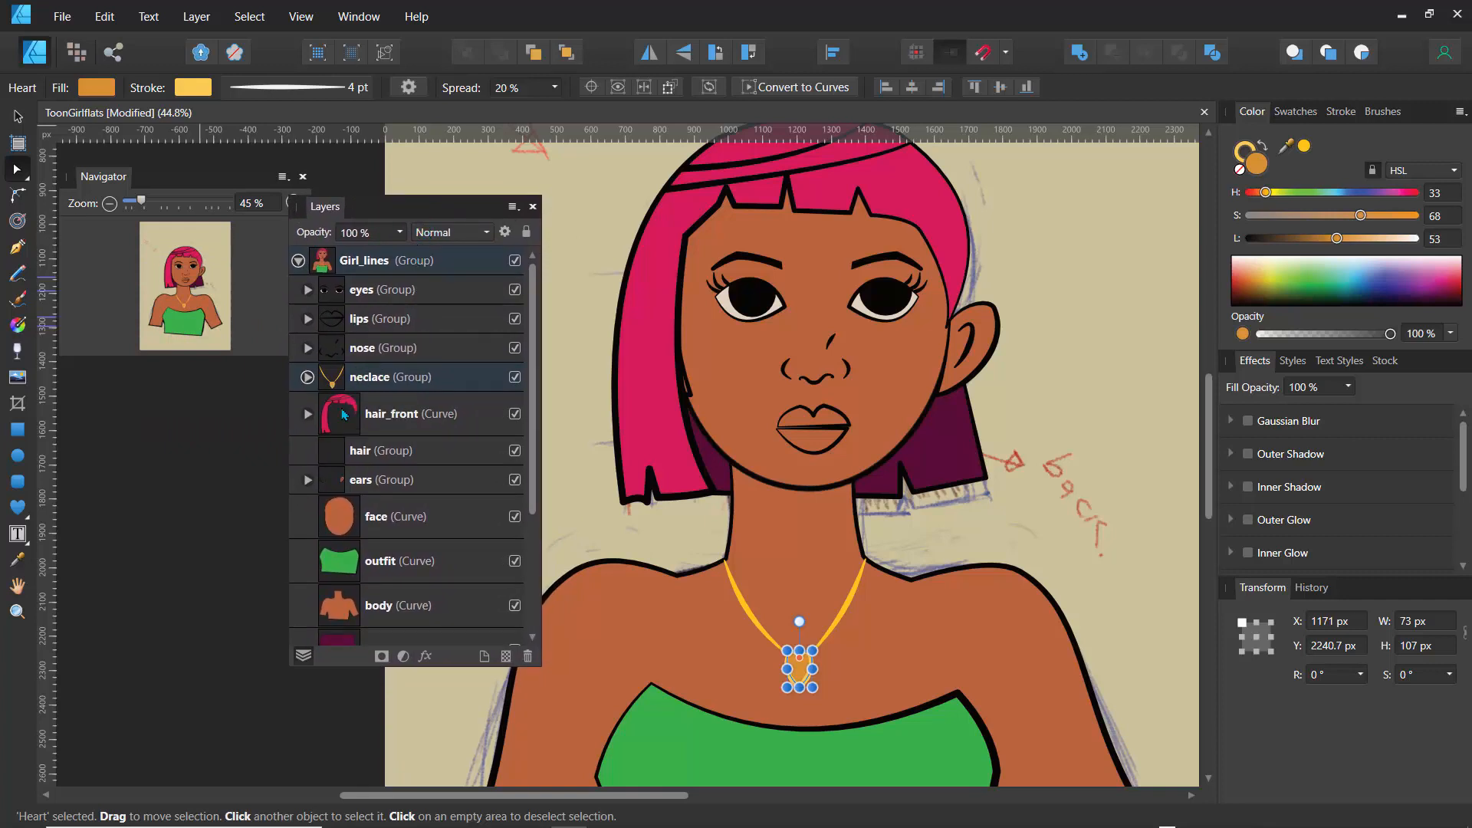
click(360, 292)
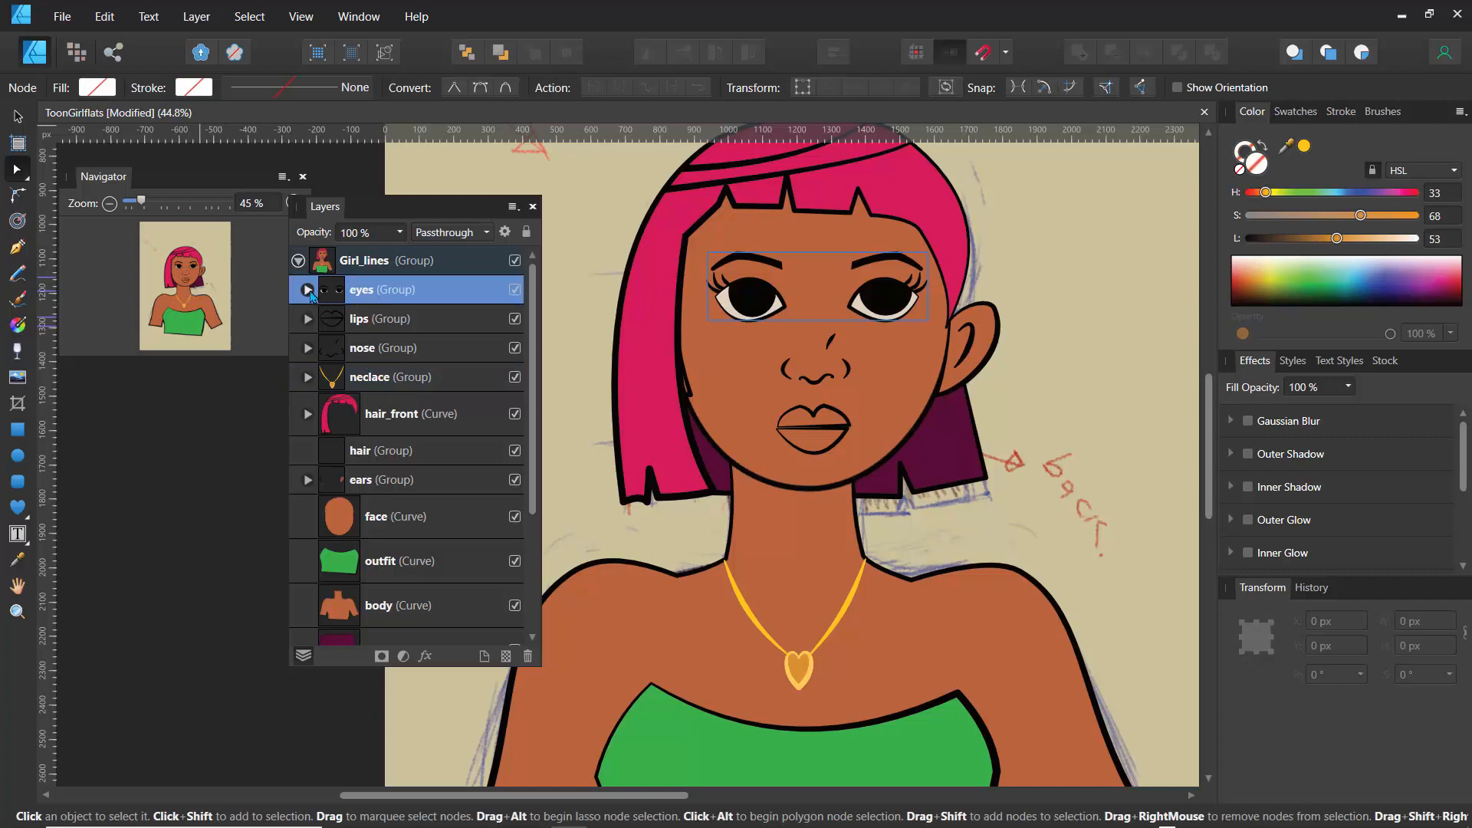
click(307, 291)
click(360, 325)
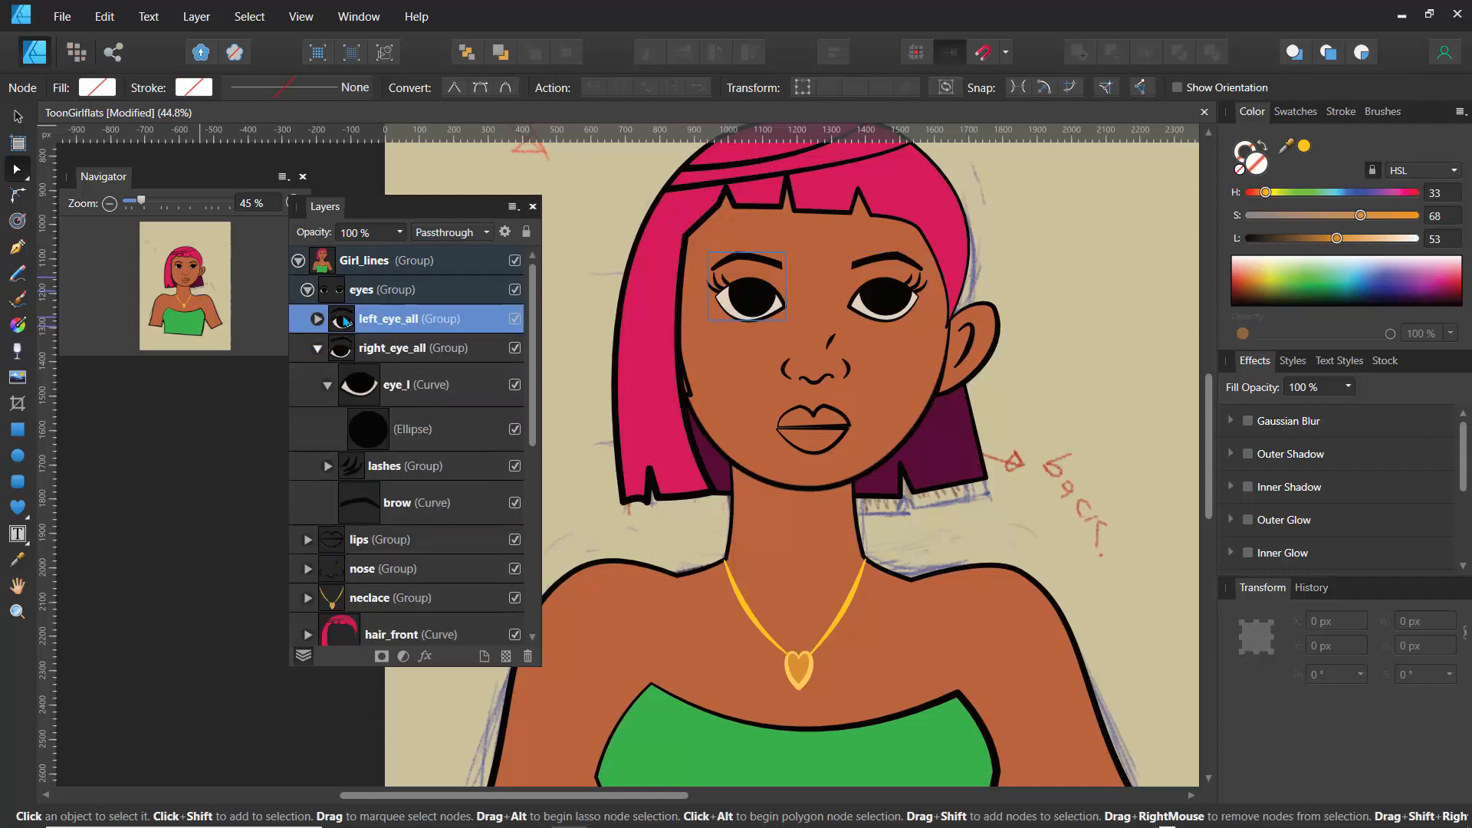
click(317, 348)
Step: Try filling the left_eye_all group with the recent cream colour and undo the fill
click(17, 457)
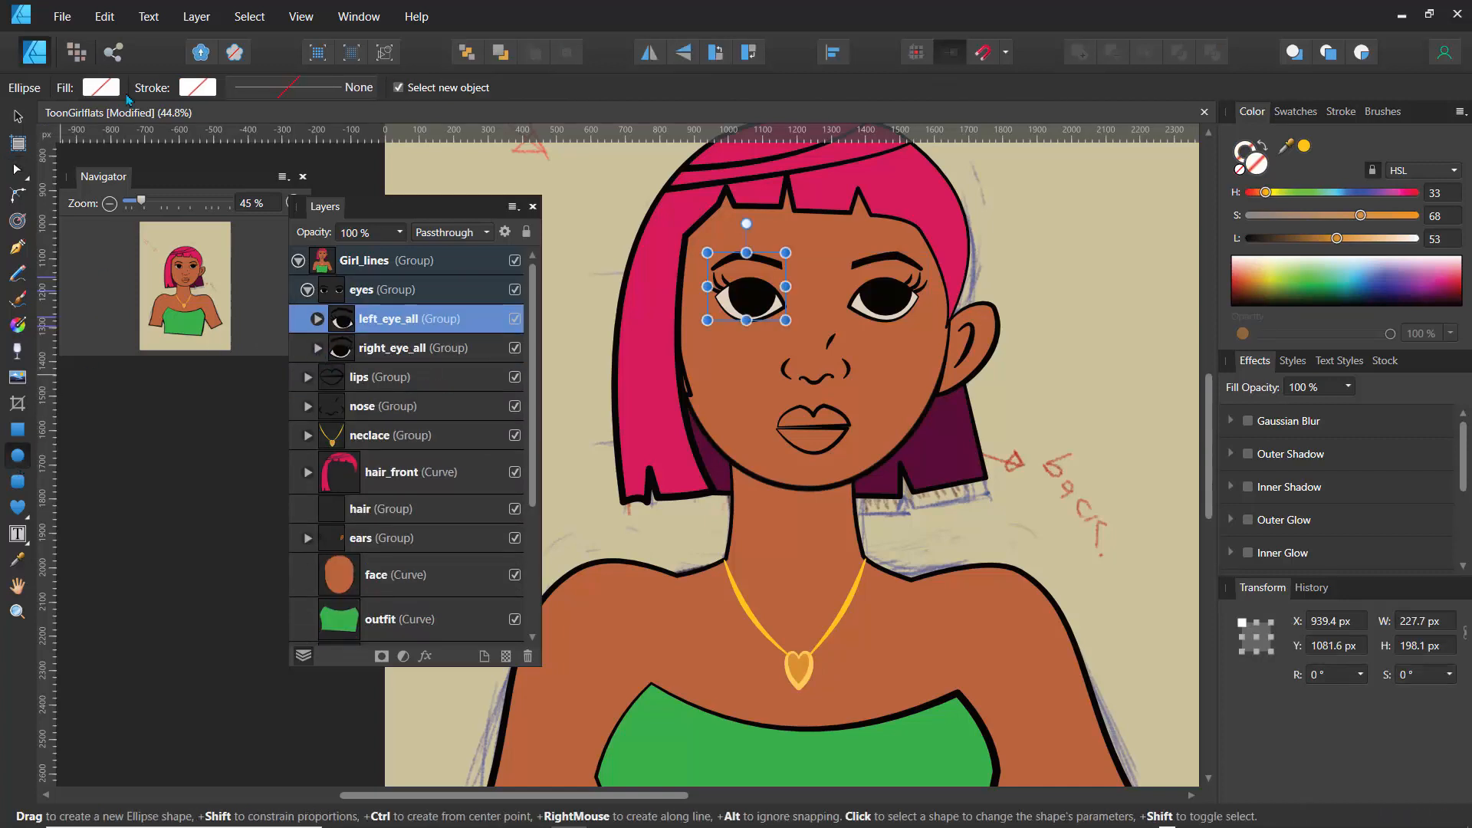
click(106, 89)
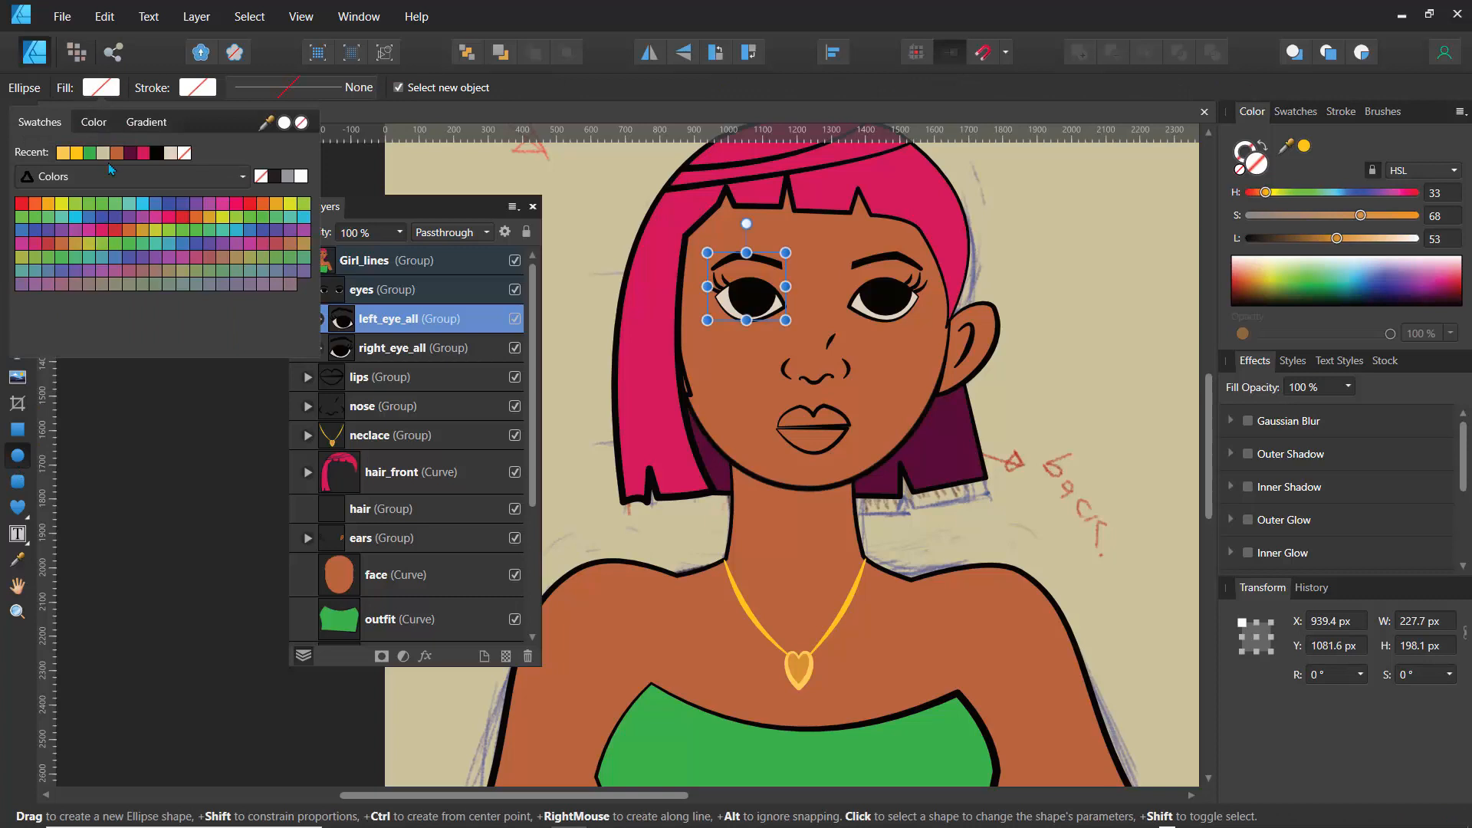
click(171, 160)
key(ctrl+z)
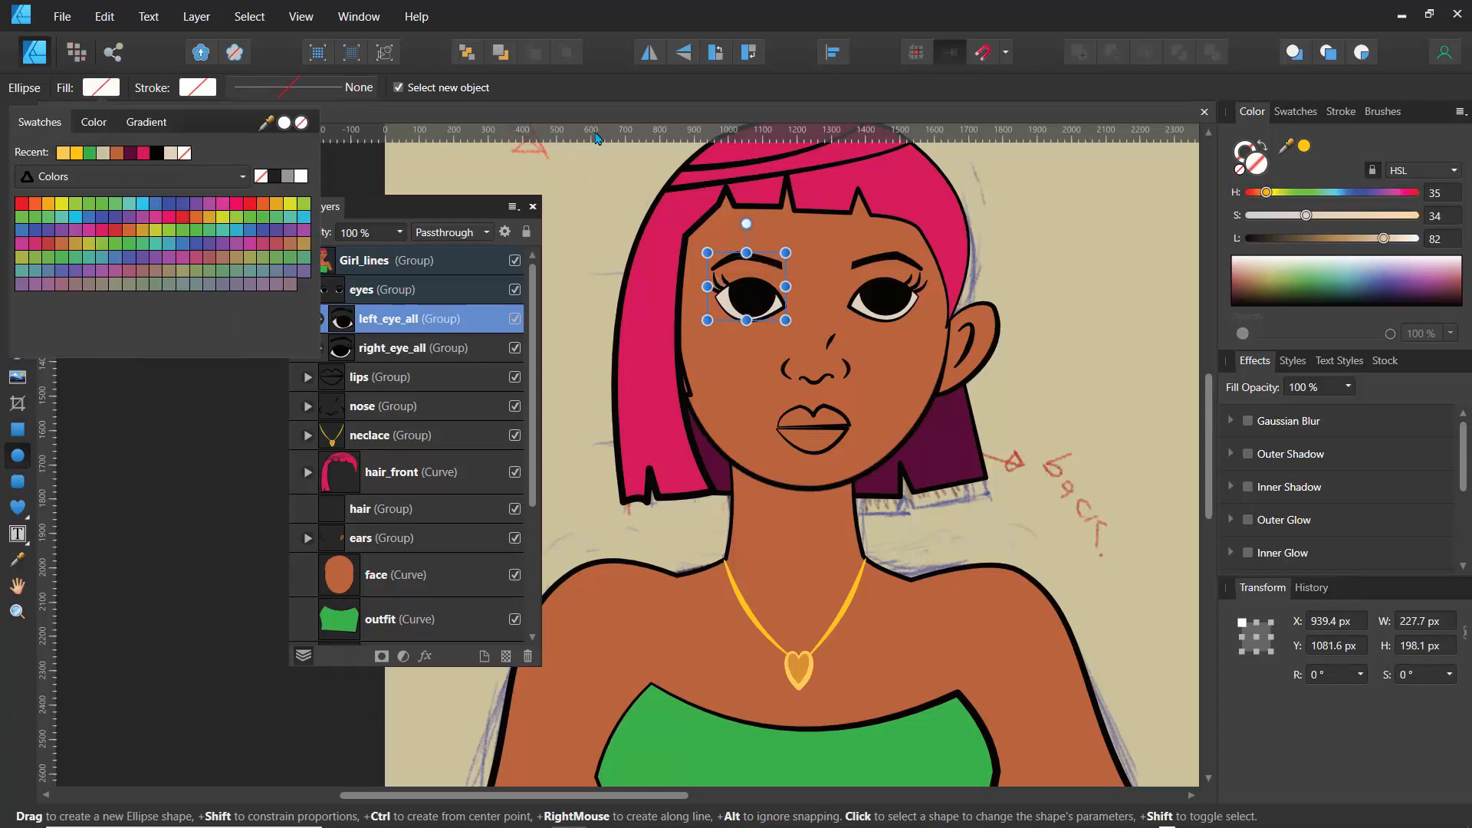
Step: Deselect the eye group and set the fill for new ellipses to white
click(606, 169)
click(586, 184)
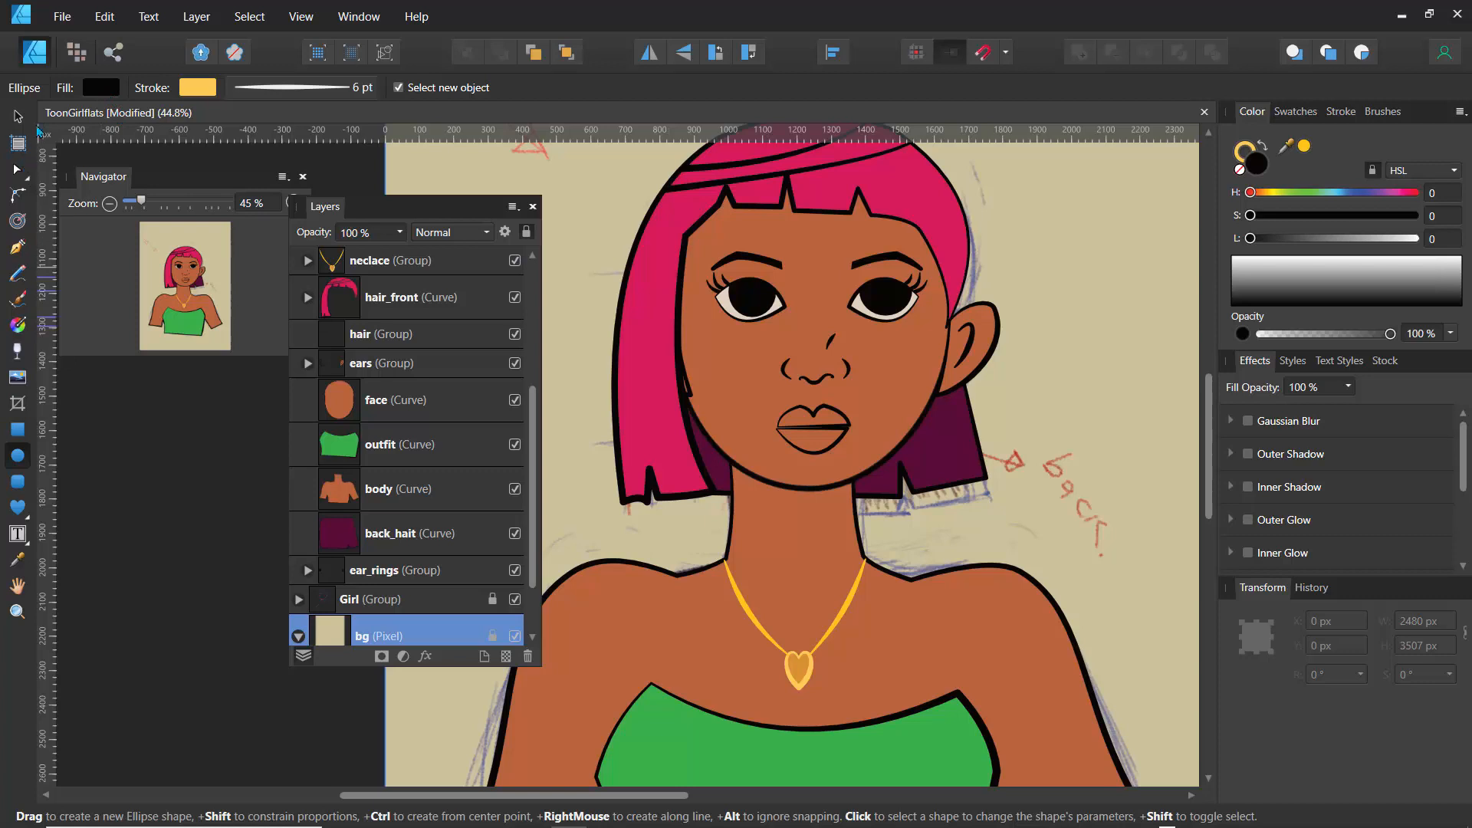
click(103, 89)
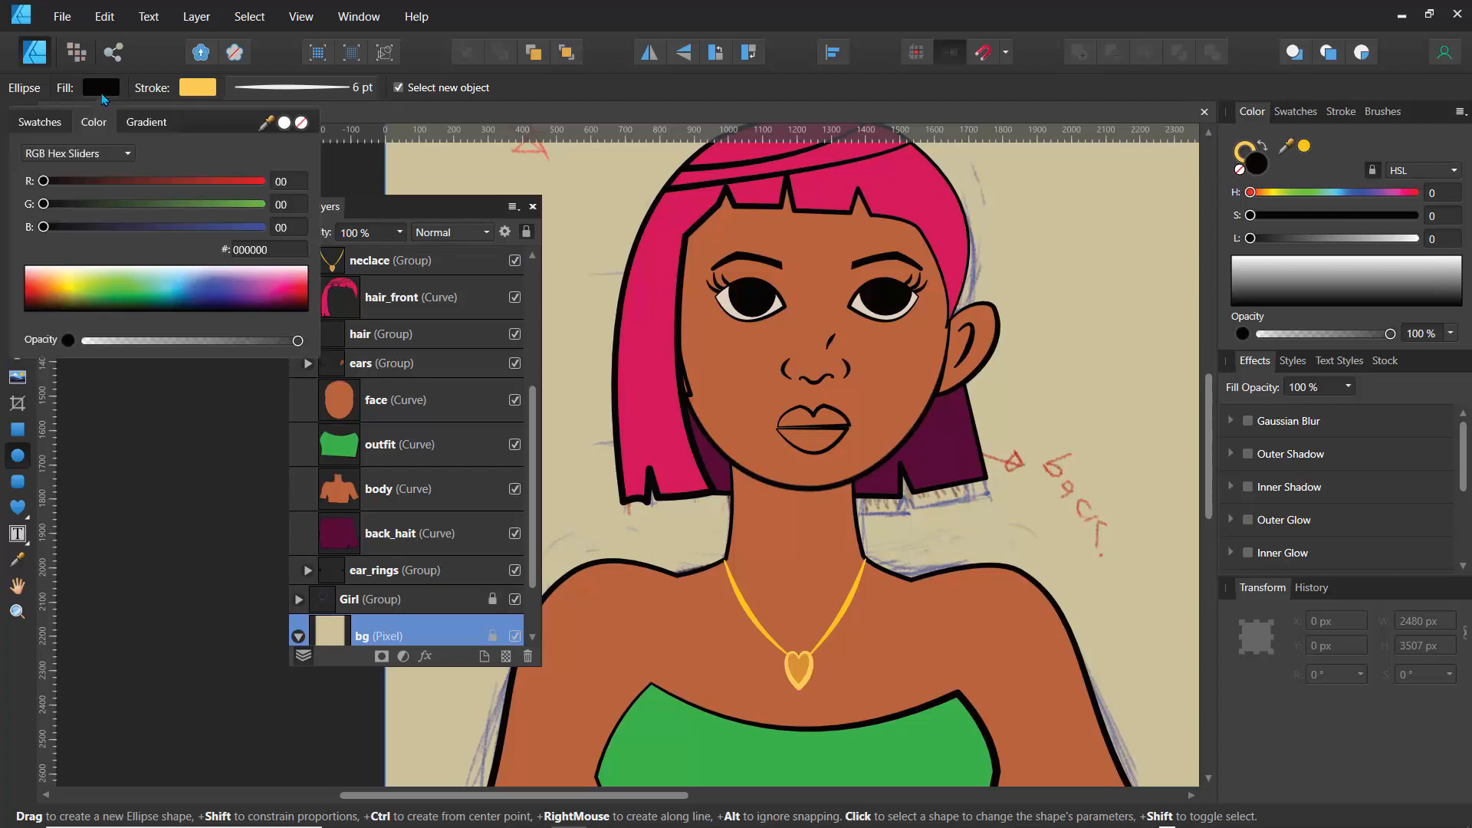
drag(127, 276, 75, 264)
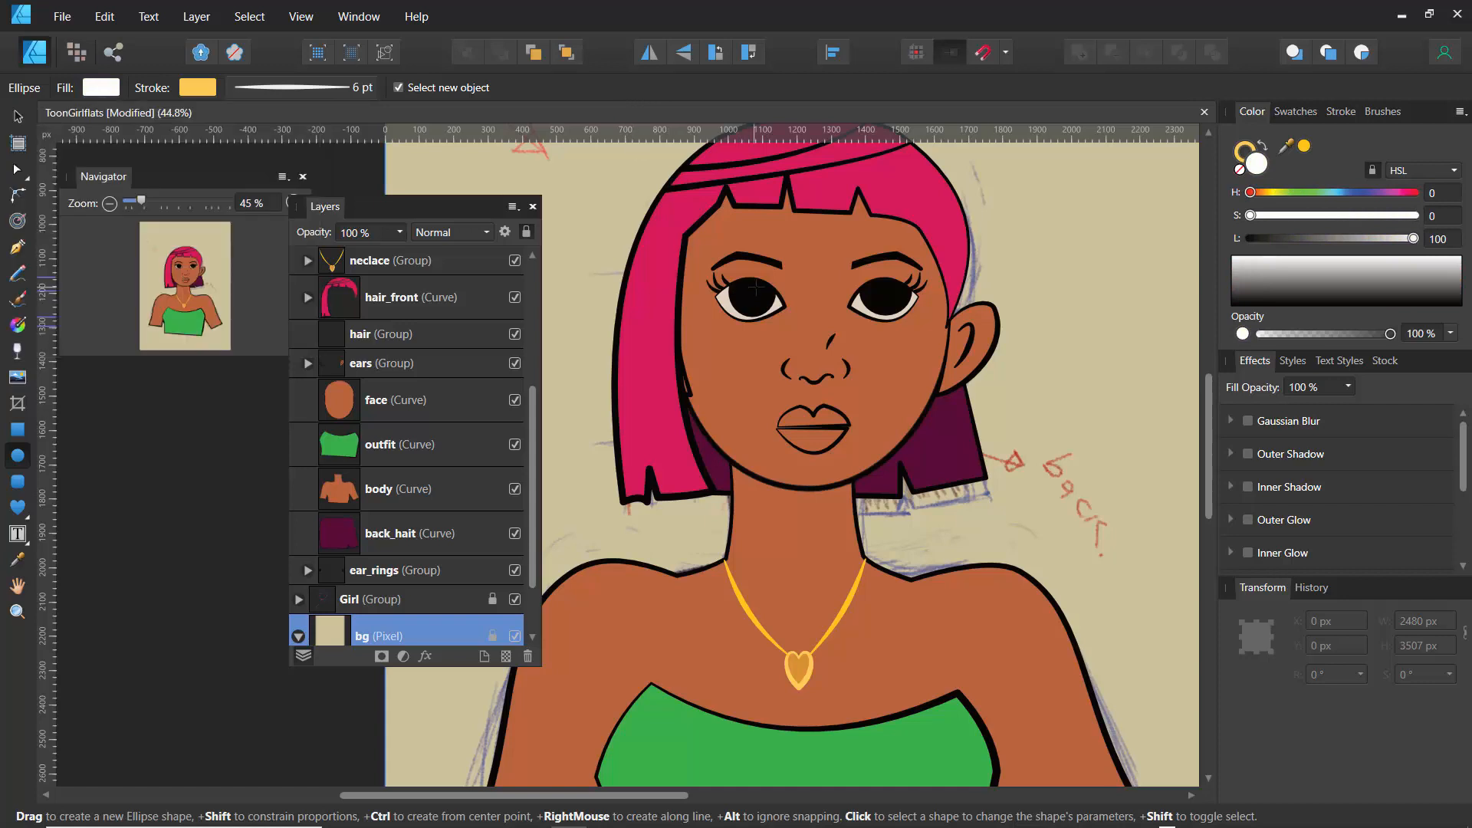
Step: Try drawing yellow-outlined white ellipses about 29 px wide as highlights on both pupils, and undo them
drag(757, 288, 767, 299)
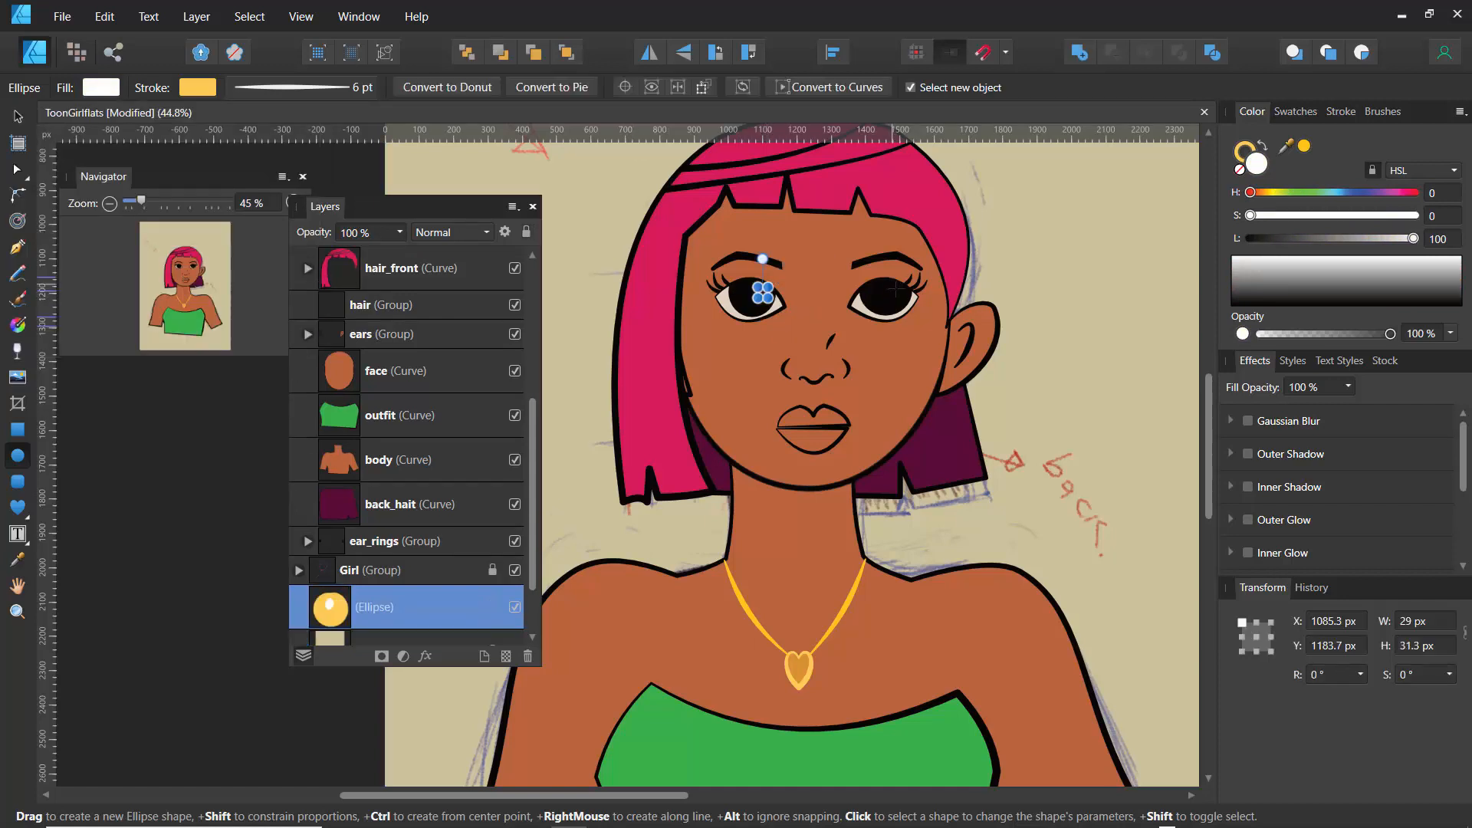
drag(892, 285, 902, 299)
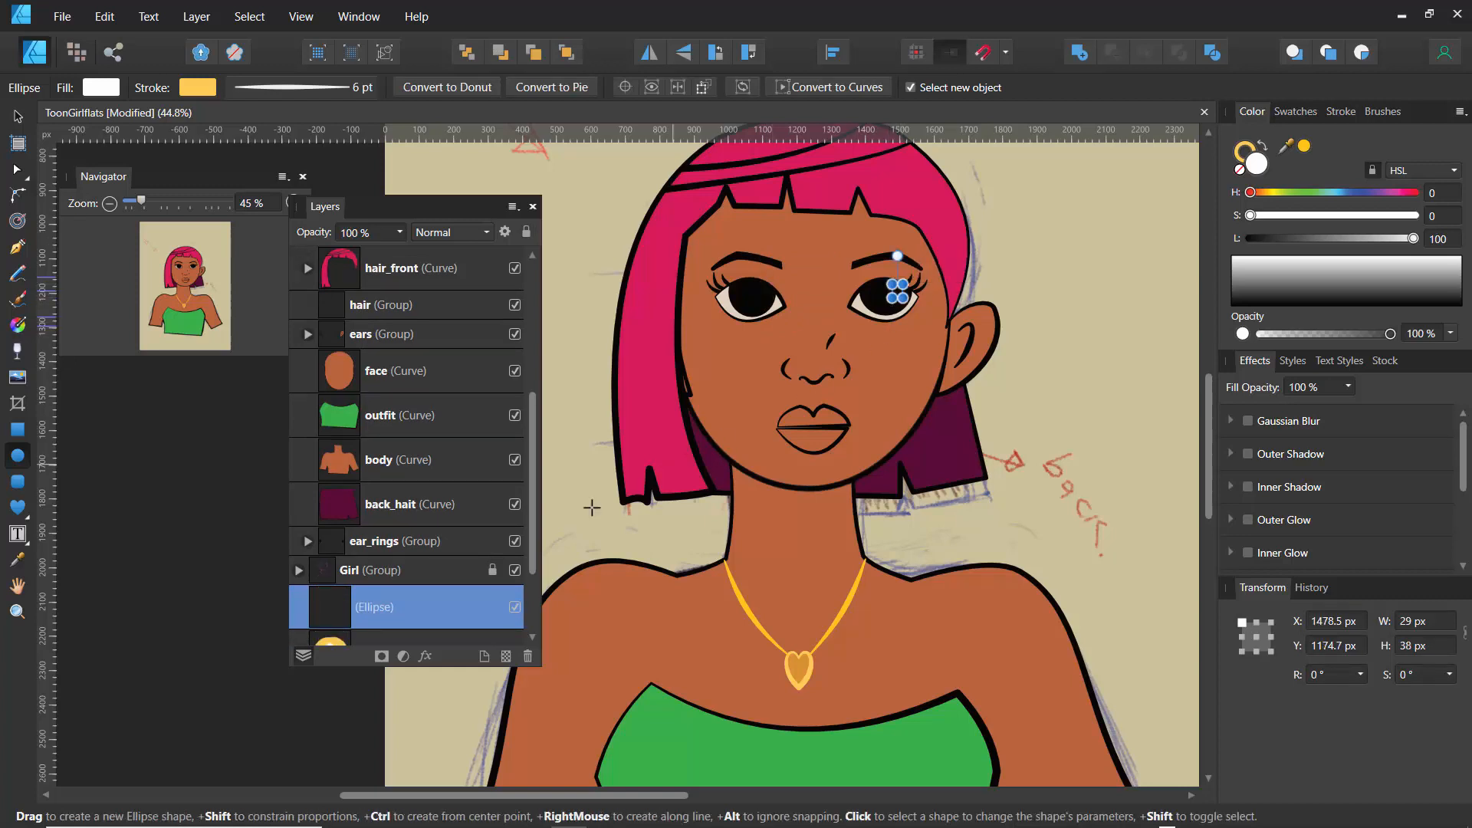
scroll(536, 518, down, 3)
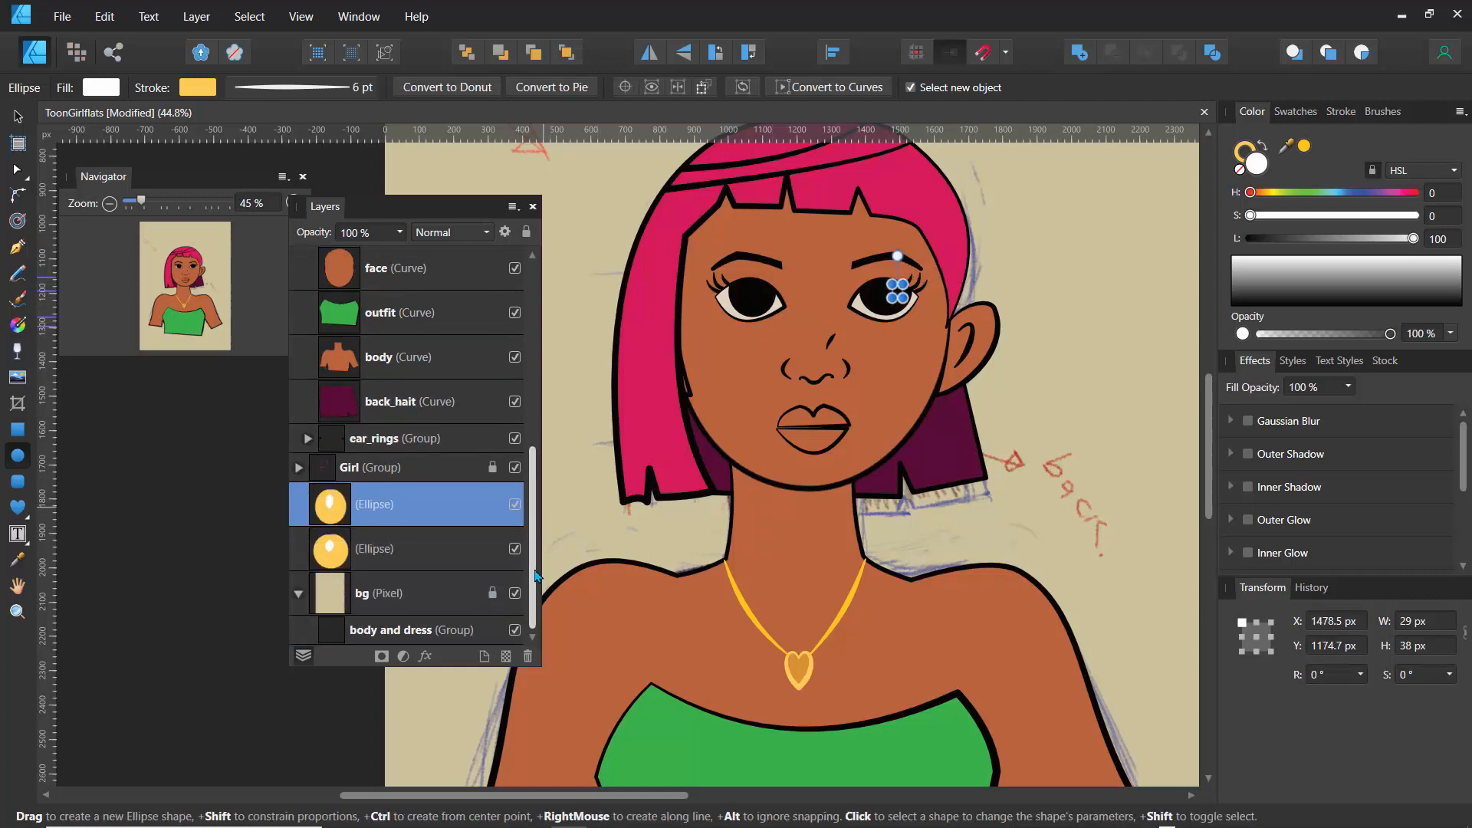
click(375, 552)
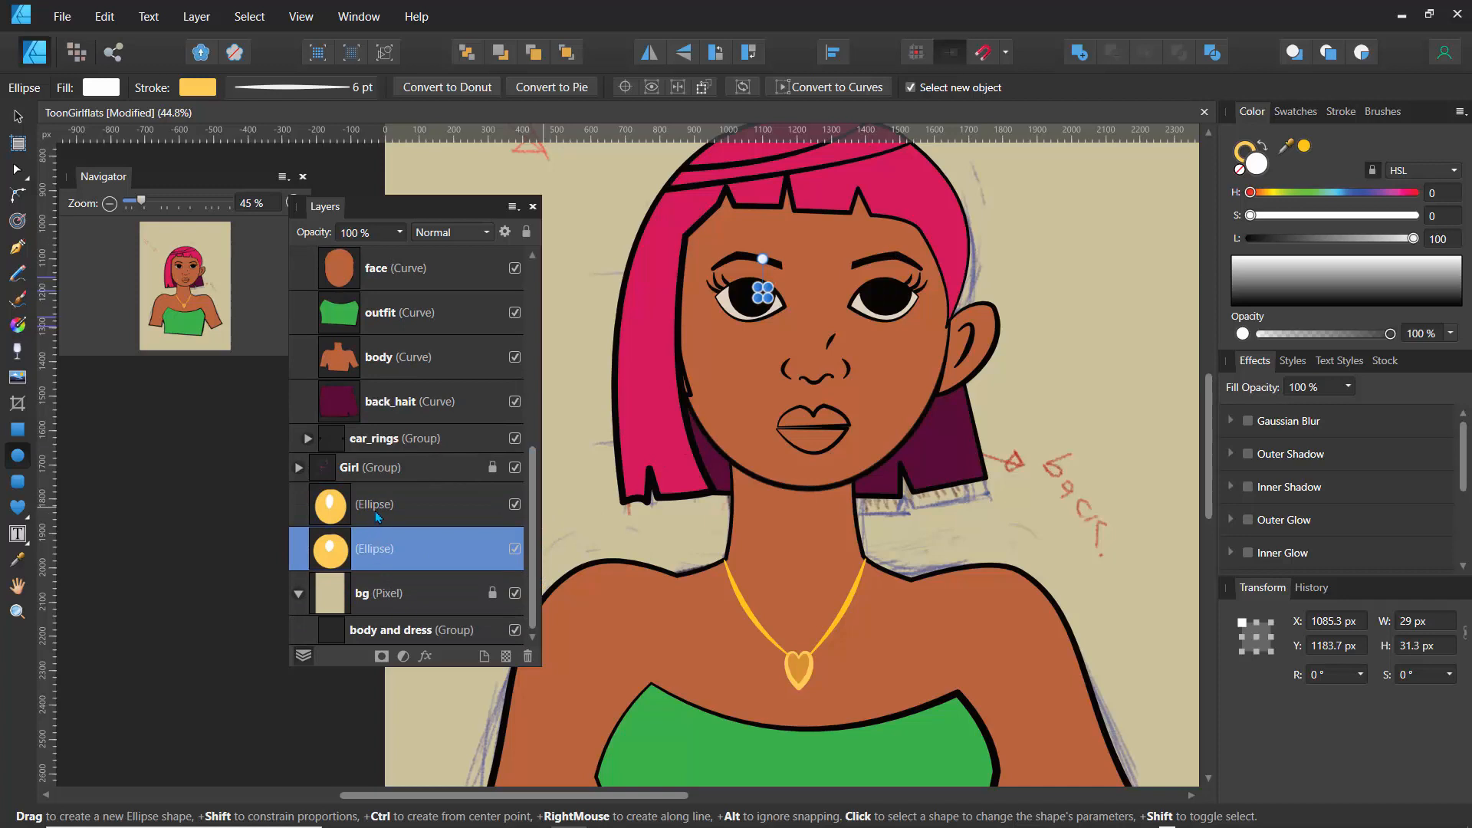
click(377, 517)
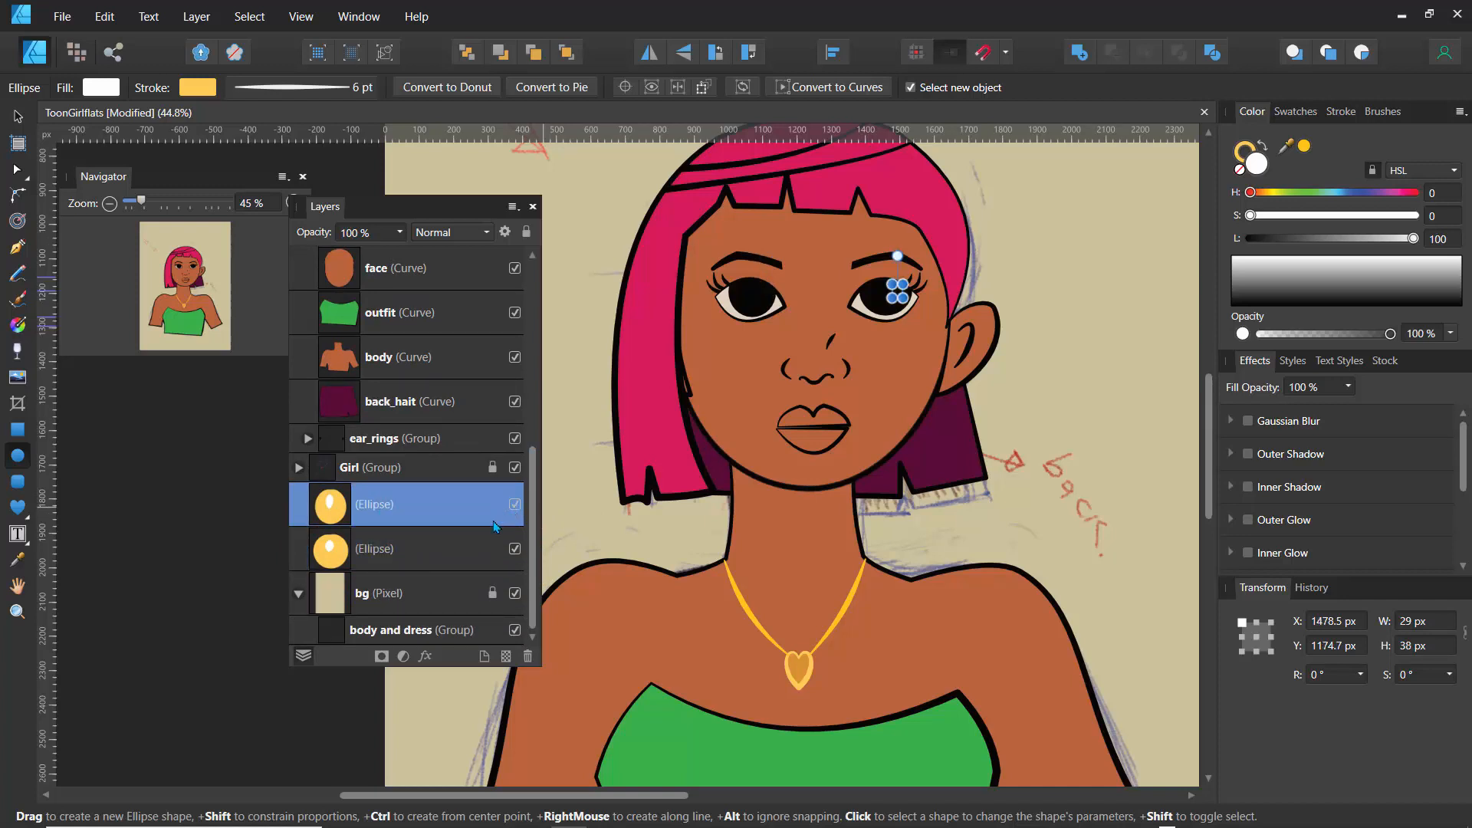
key(ctrl+z)
key(ctrl+z)
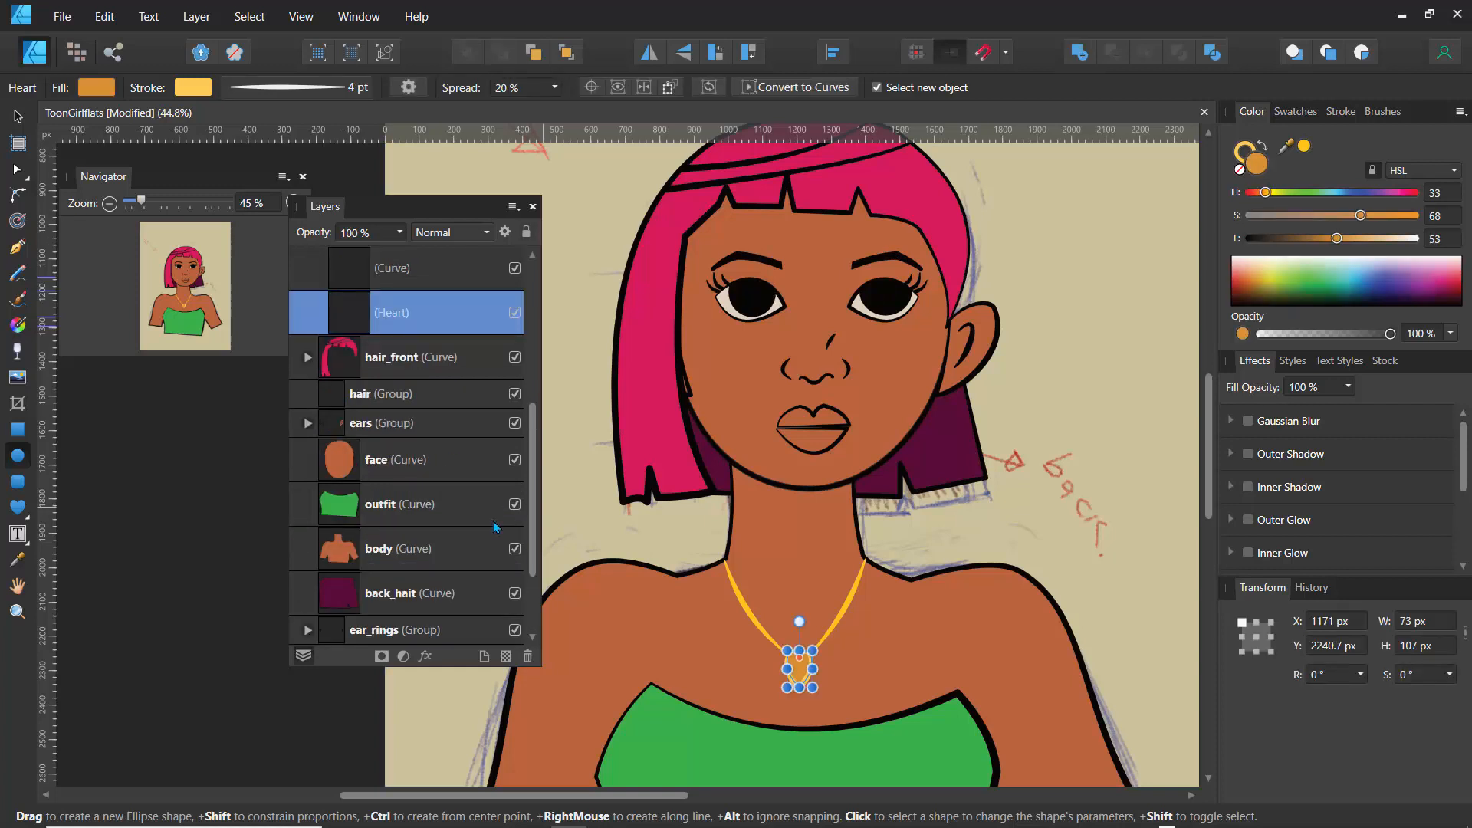
Step: Deselect the heart pendant and set new ellipses to have no stroke
click(17, 116)
click(404, 176)
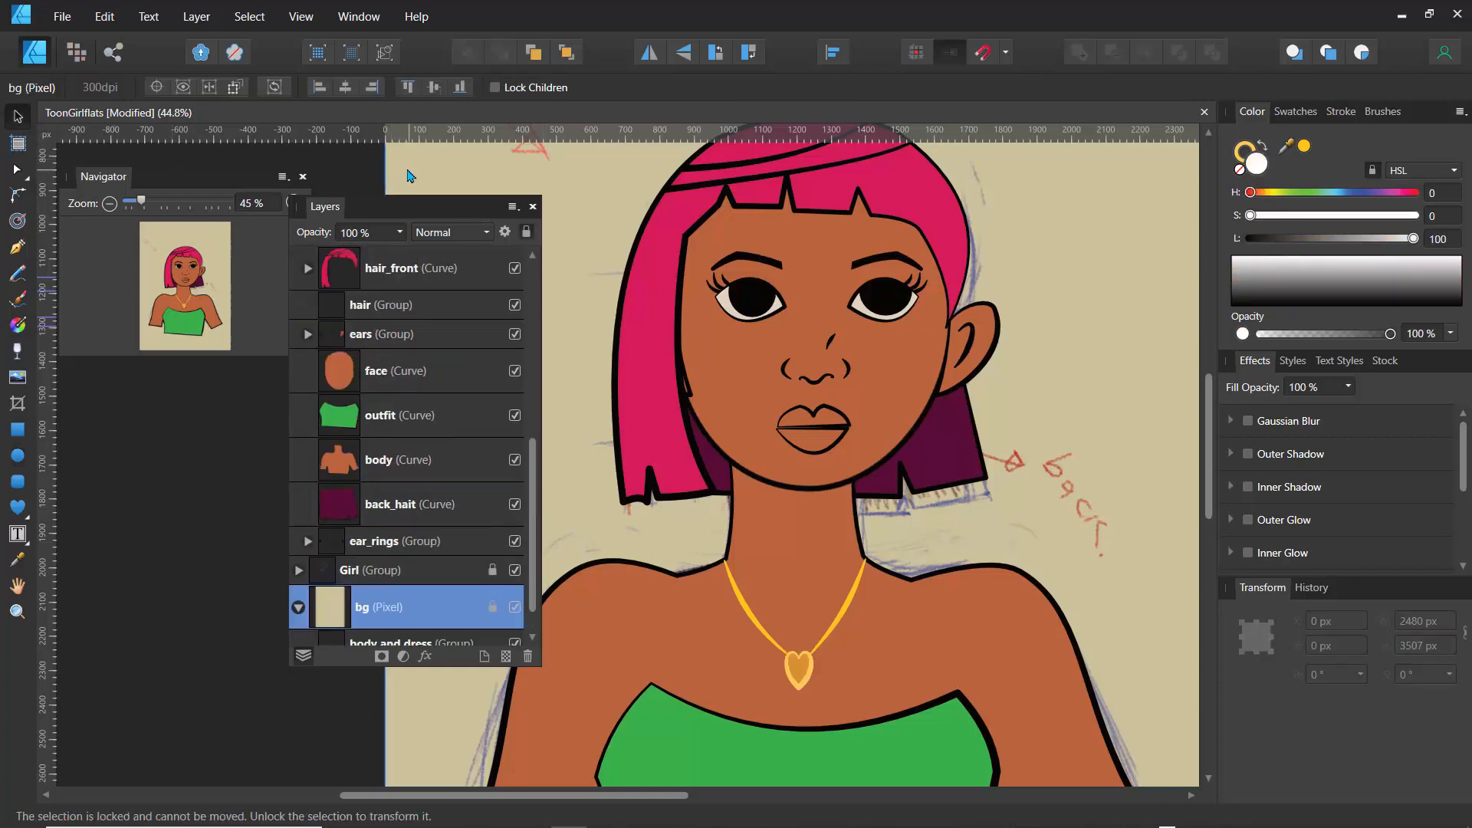
click(18, 455)
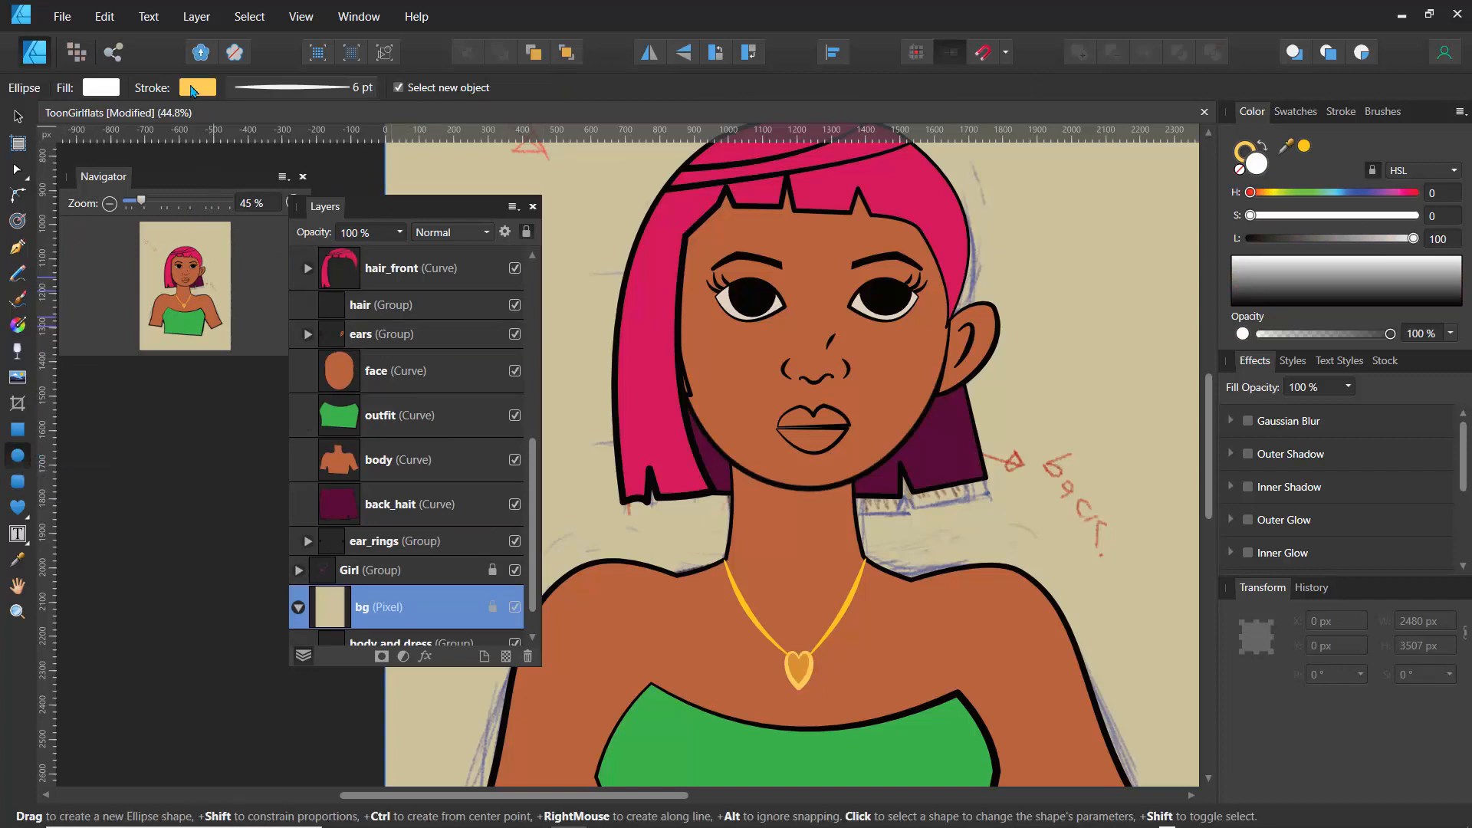
click(192, 89)
click(335, 124)
Step: Draw a white circle about 36 px wide on the left pupil and move its layer to the top of the eyes group
drag(754, 287, 767, 299)
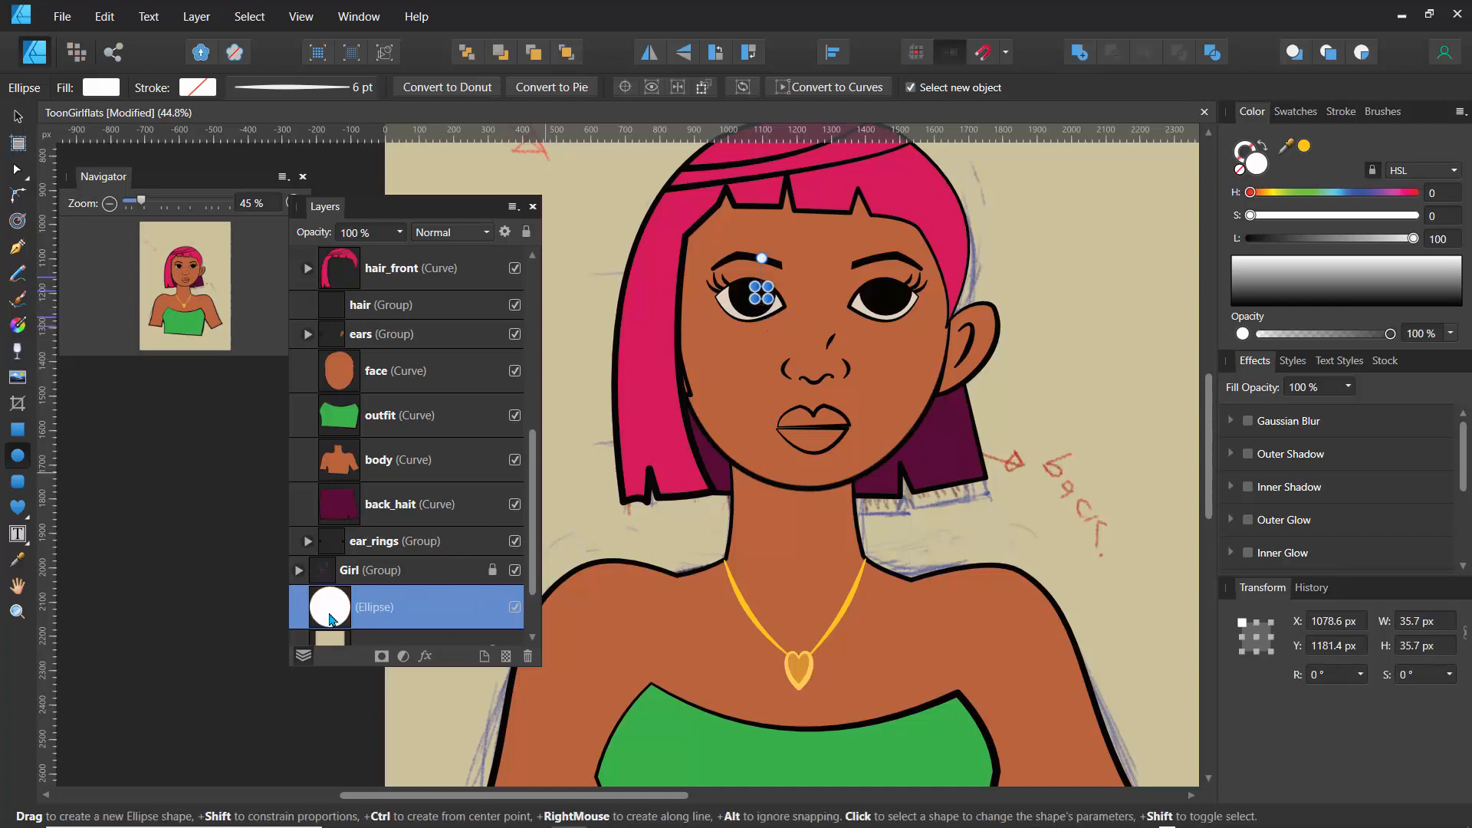
drag(335, 613, 332, 306)
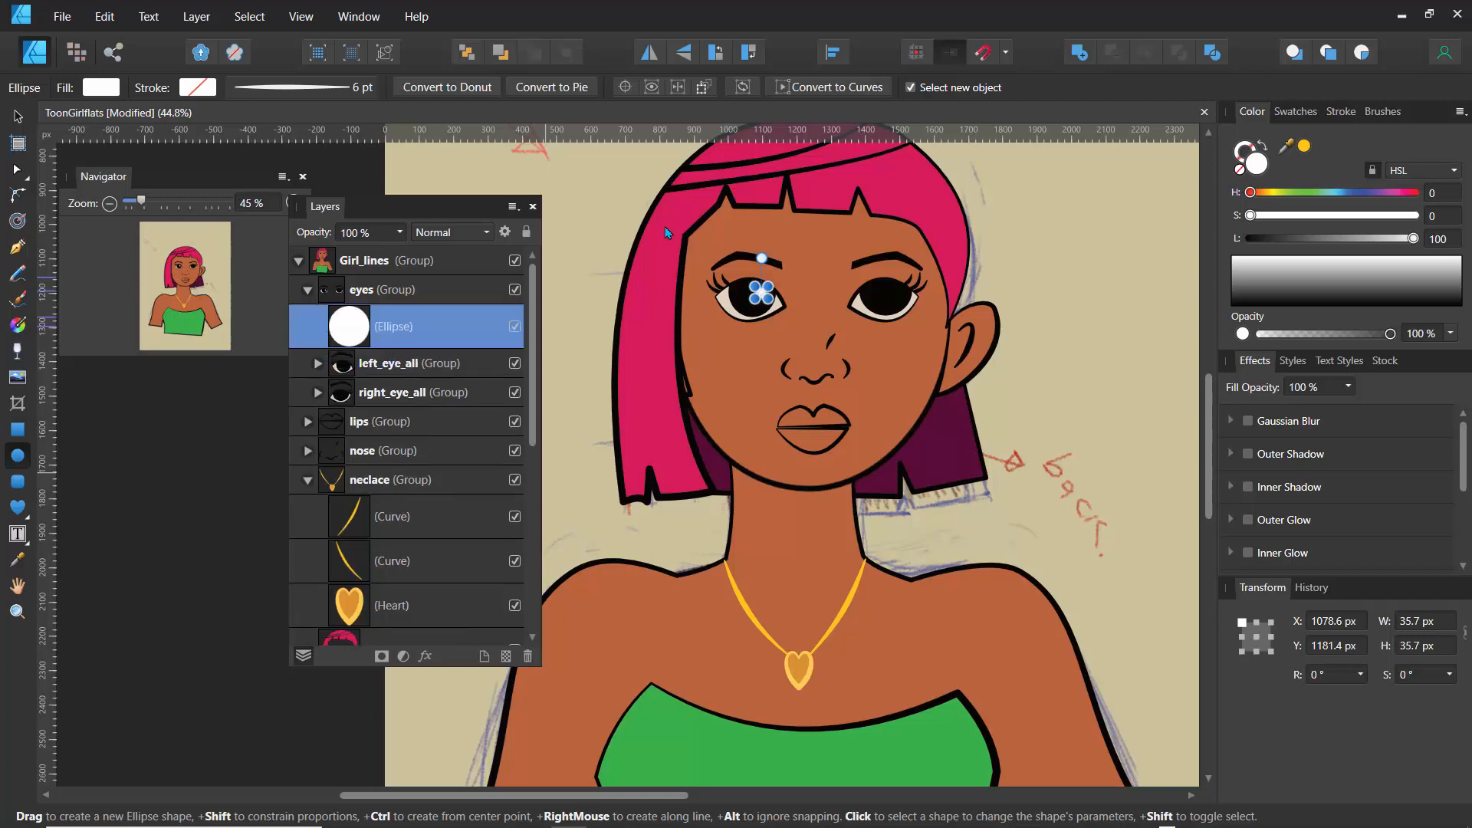
click(17, 116)
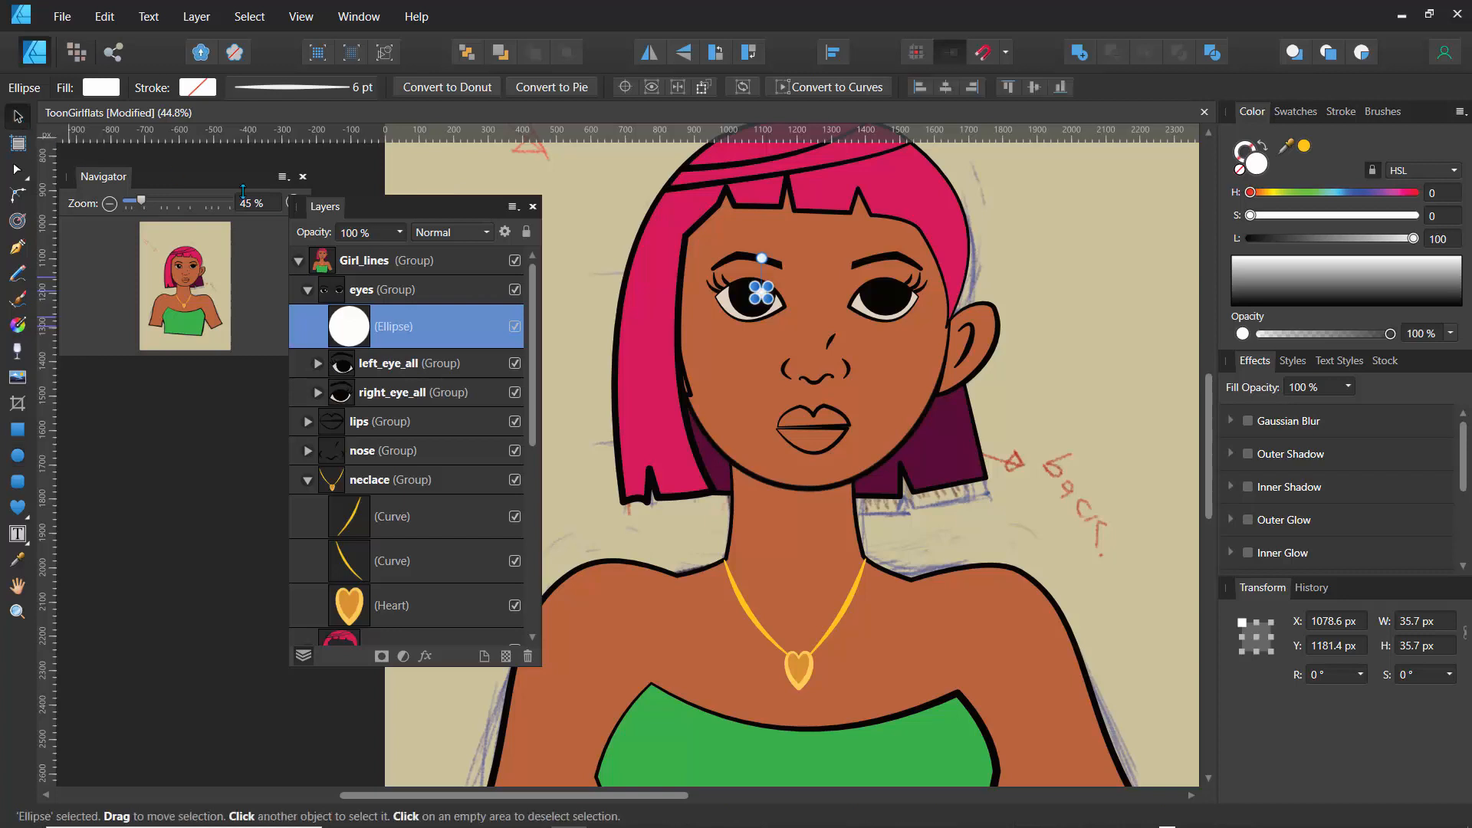
click(592, 265)
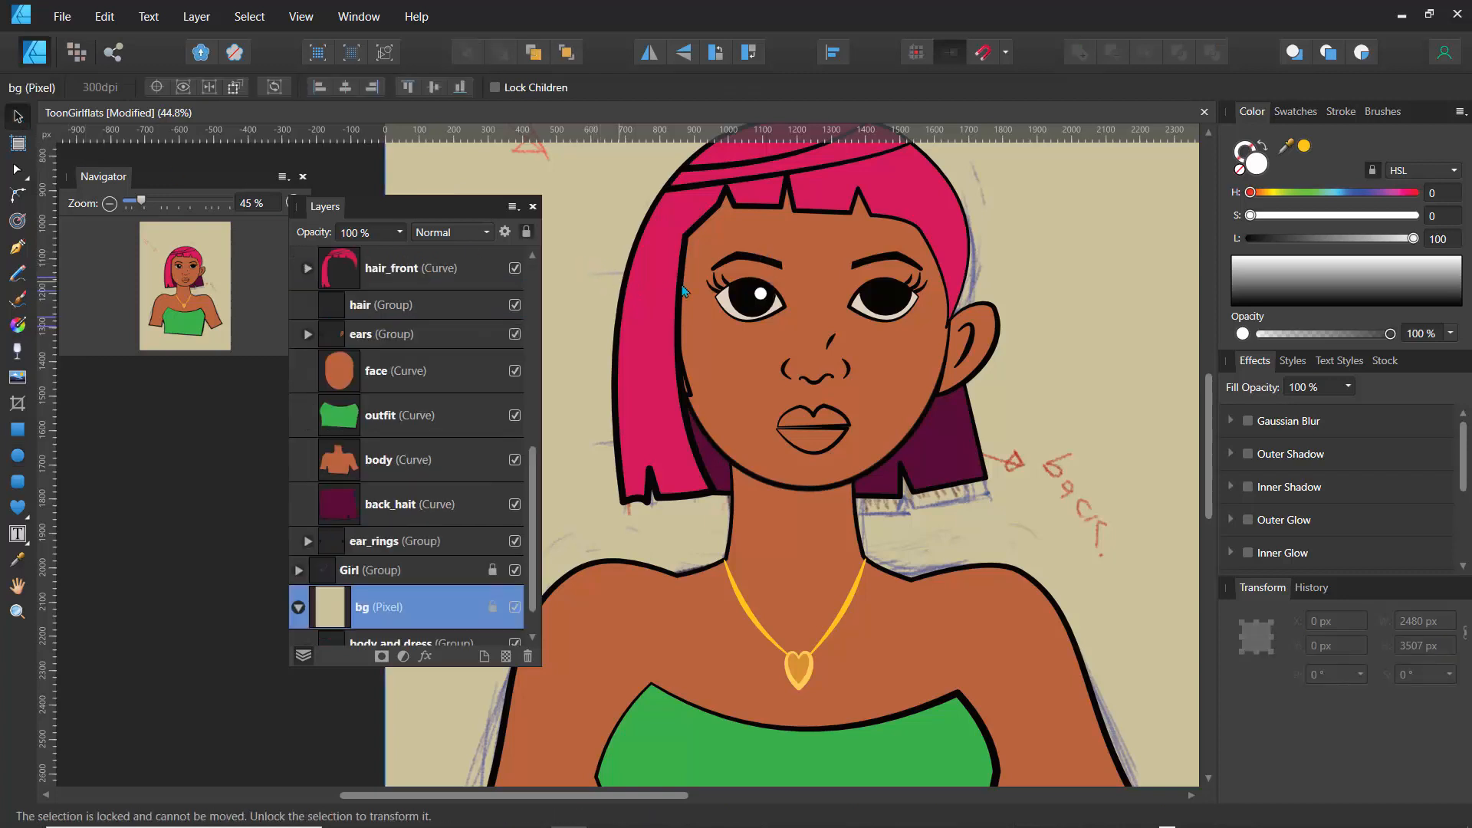
Step: Duplicate the white highlight circle, place the copy on the right pupil and deselect it
click(761, 297)
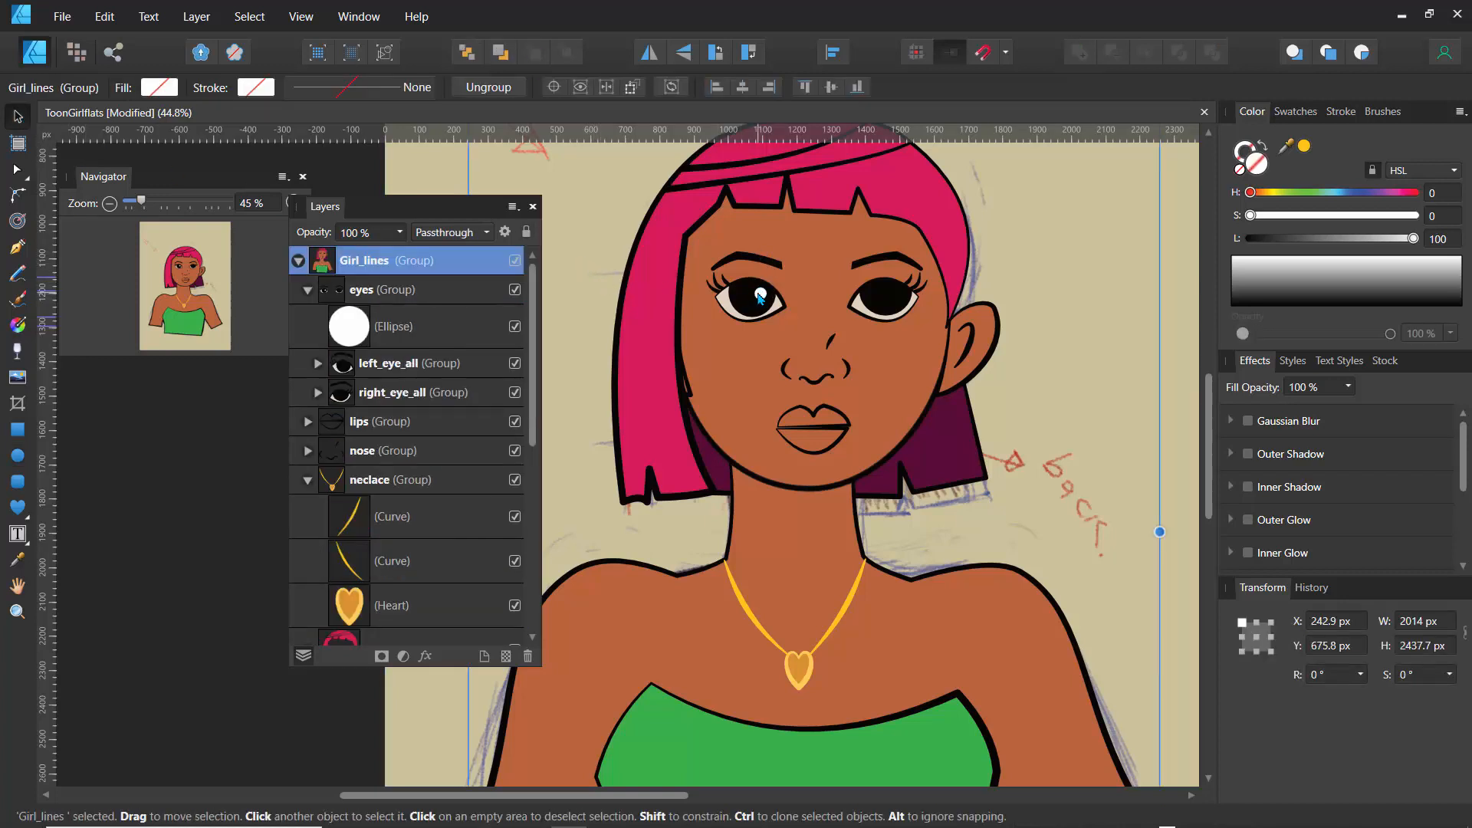
click(368, 340)
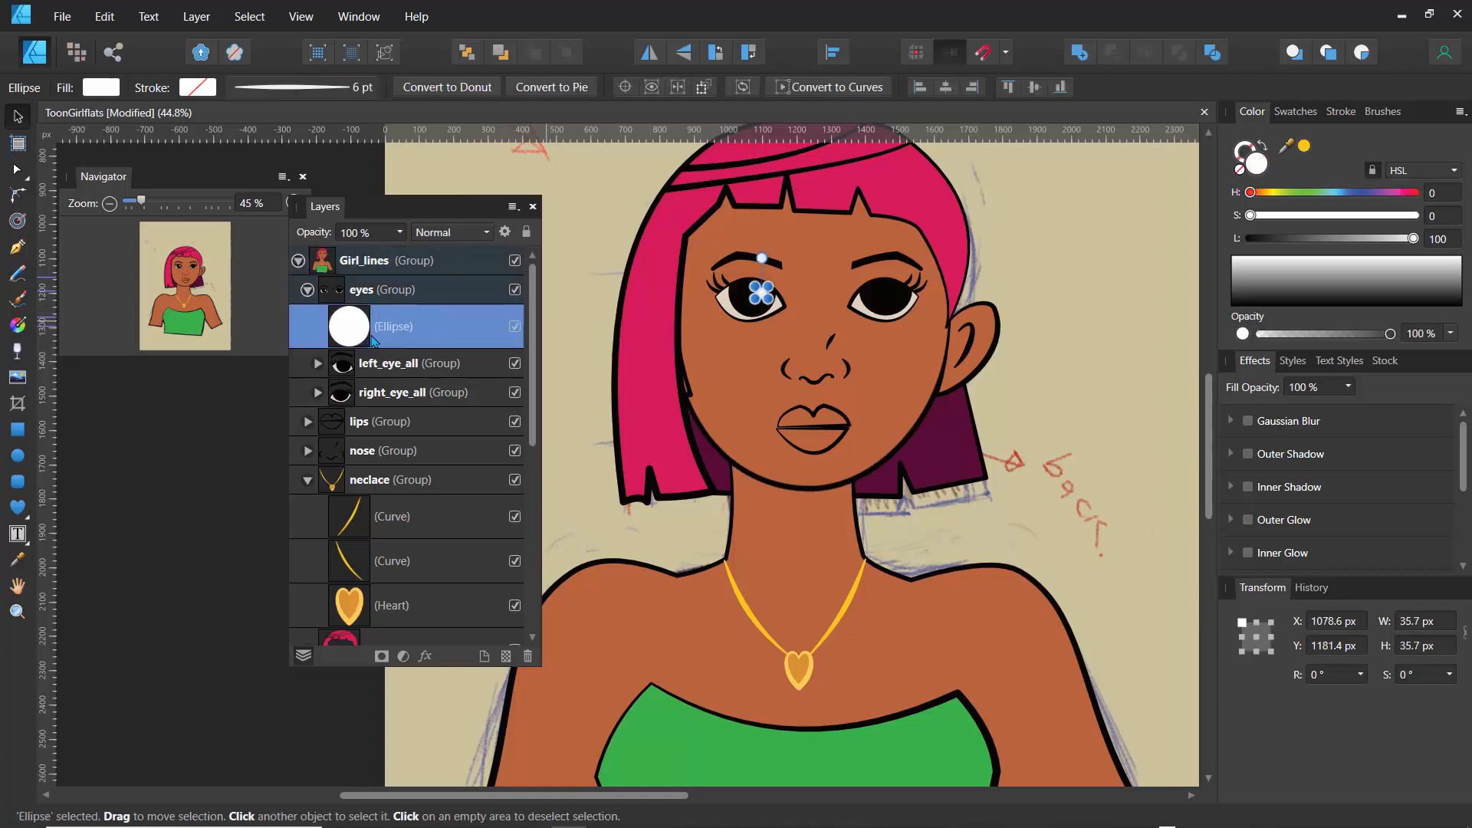
key(ctrl+j)
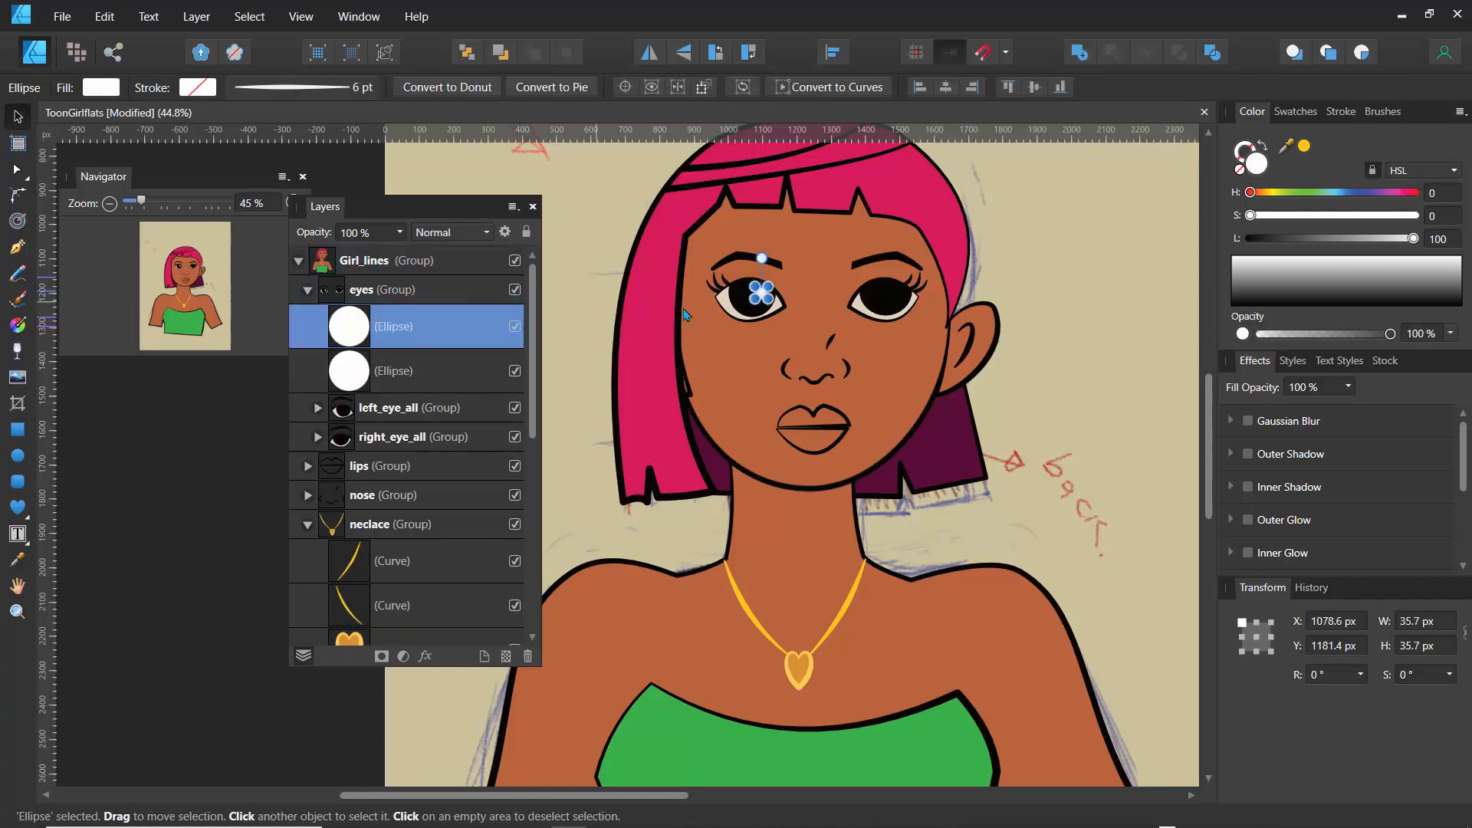
drag(765, 302, 900, 302)
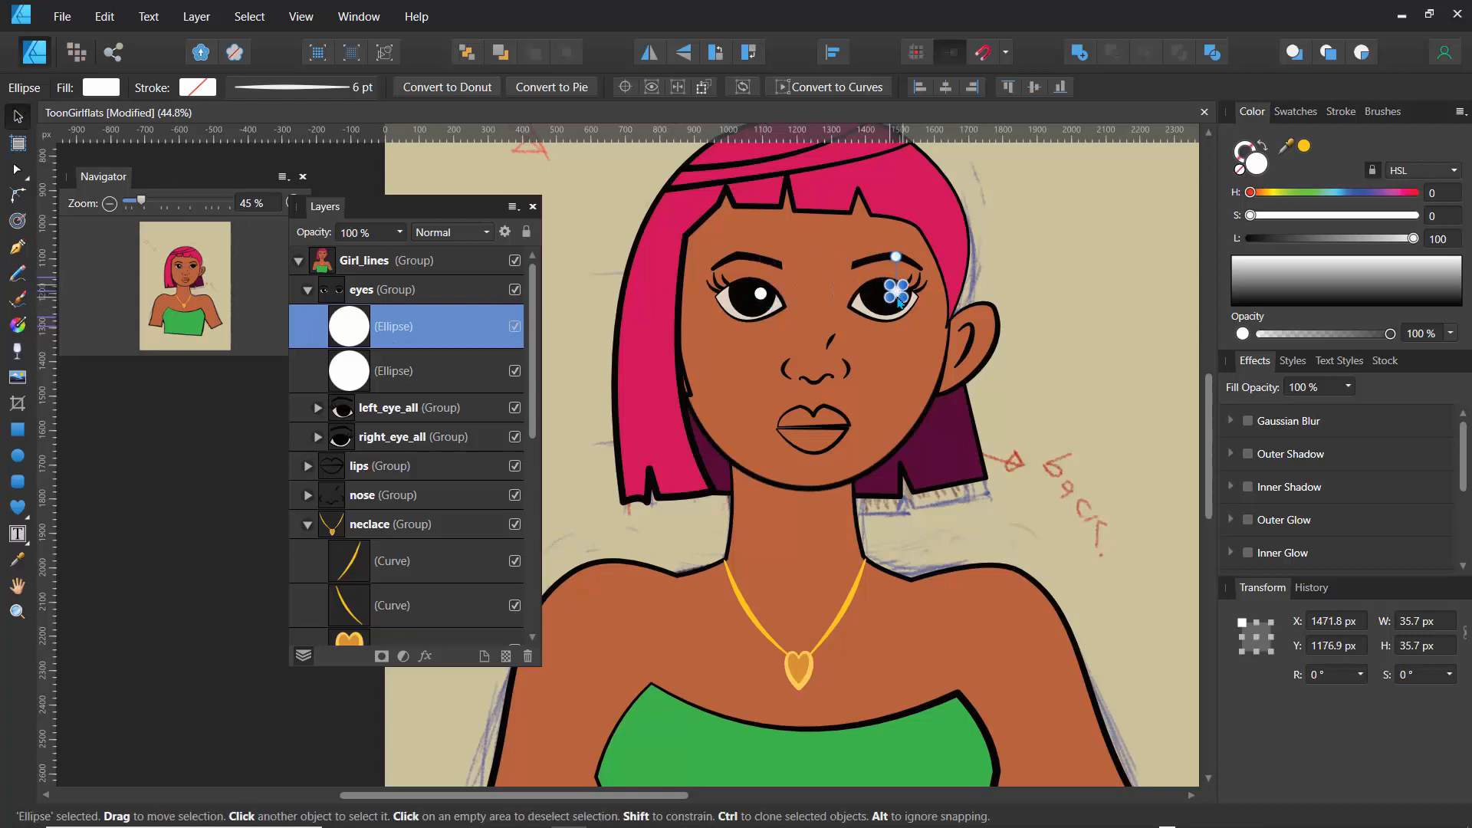
click(611, 247)
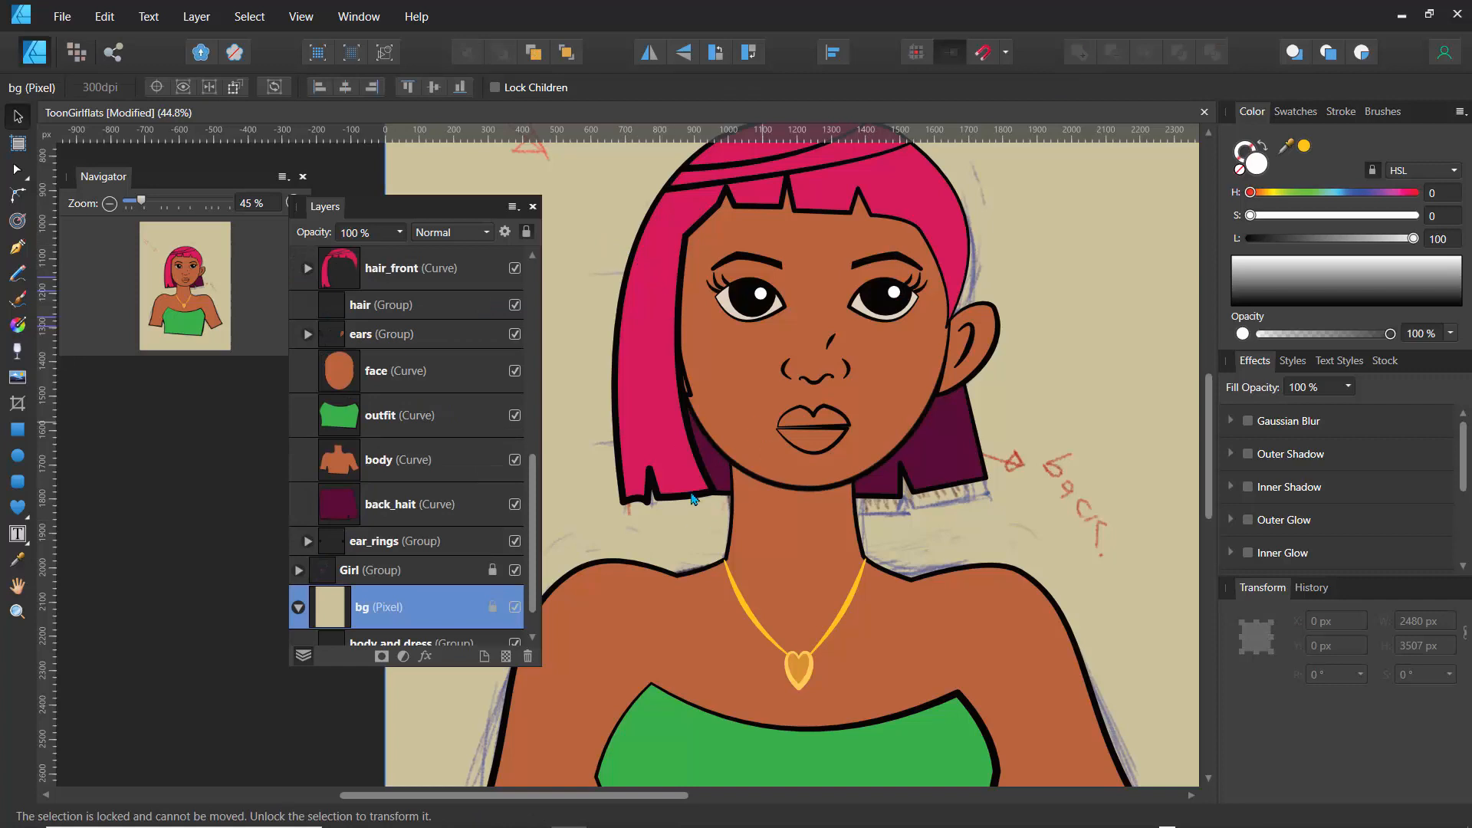
Step: Move the hair_front curve's pointed end node beside the ear slightly down onto the face outline, and deselect the curve
drag(140, 215, 146, 207)
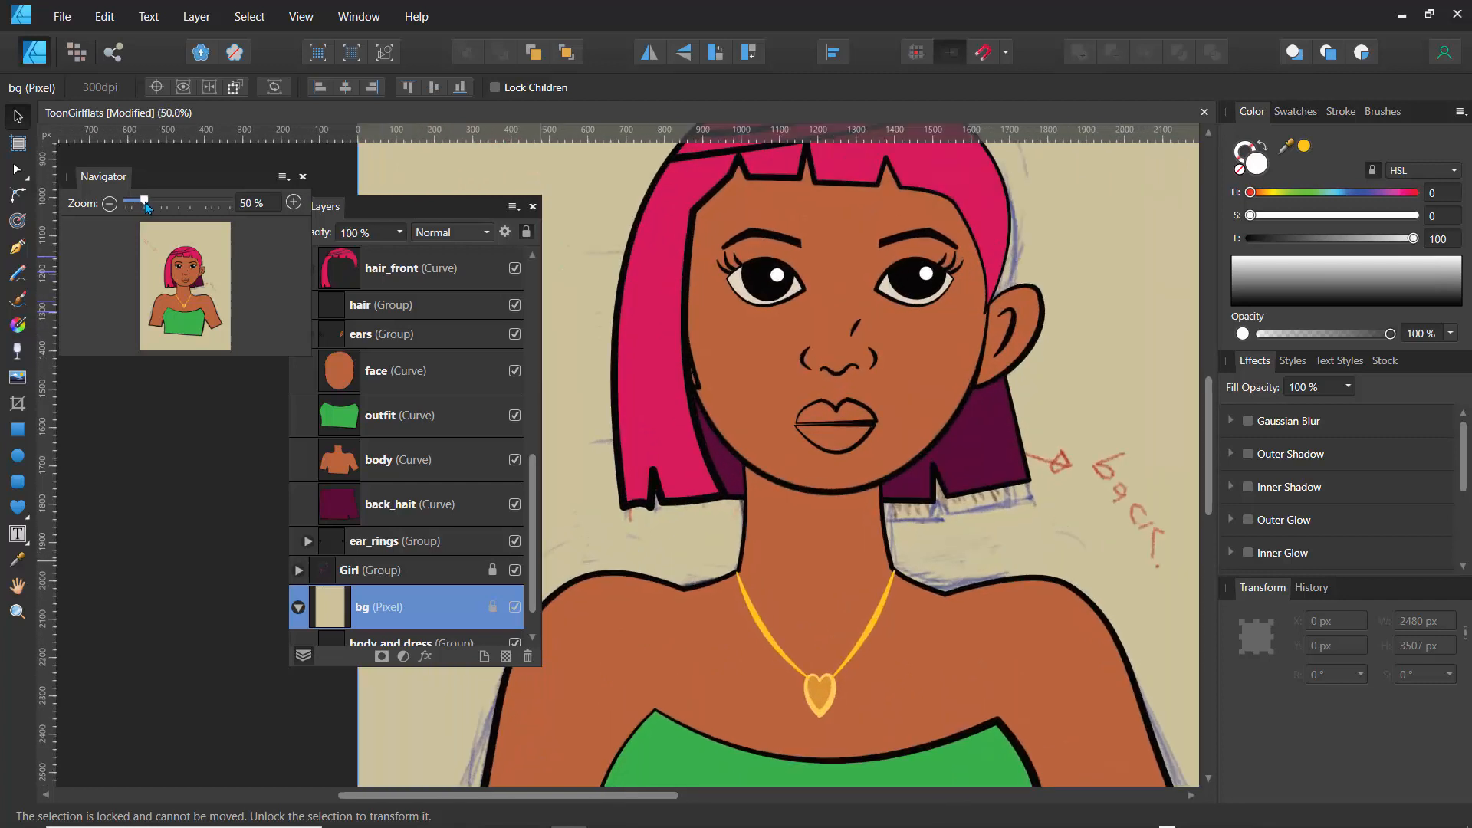
click(331, 273)
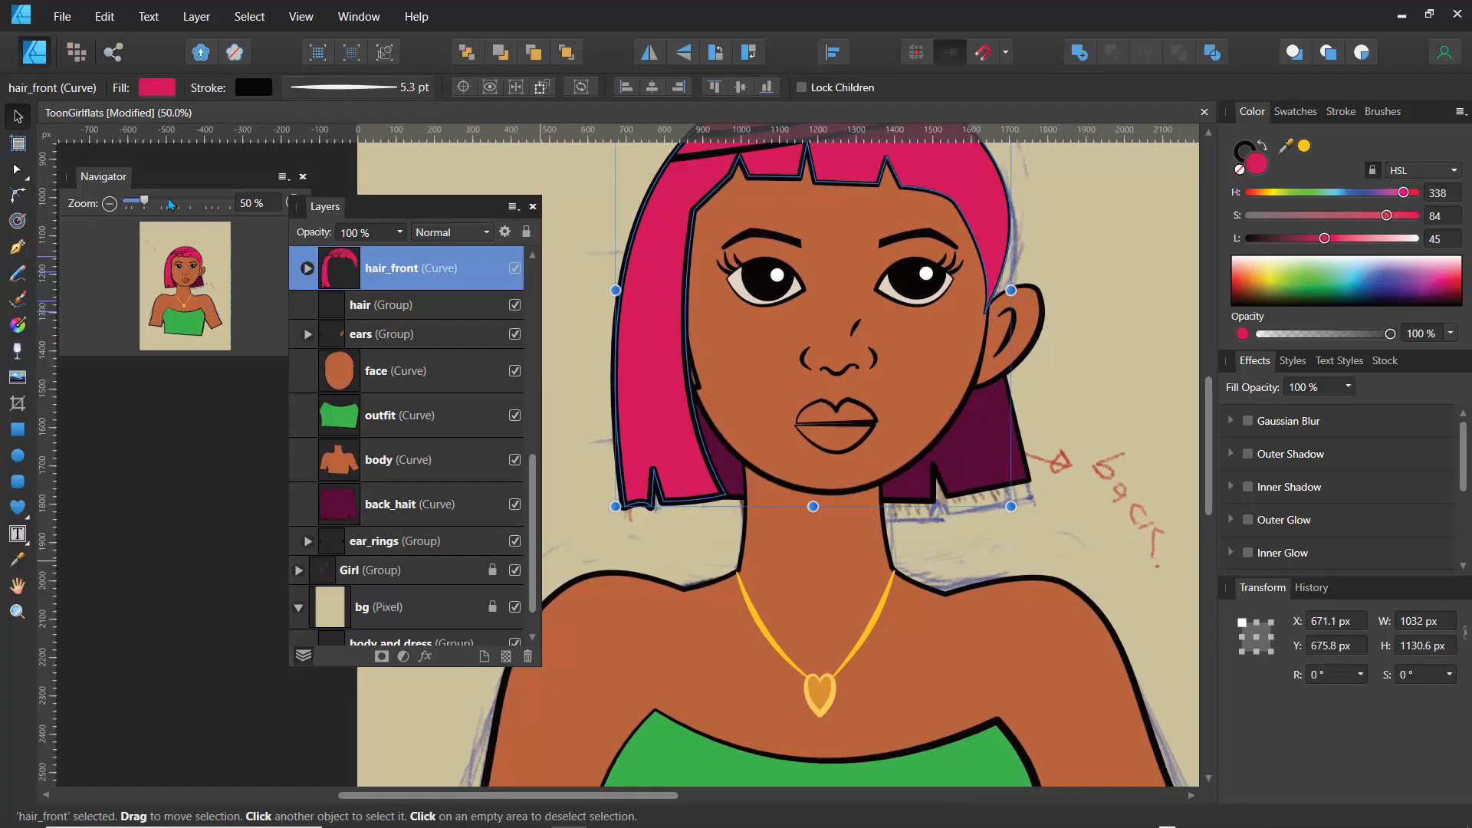
click(13, 168)
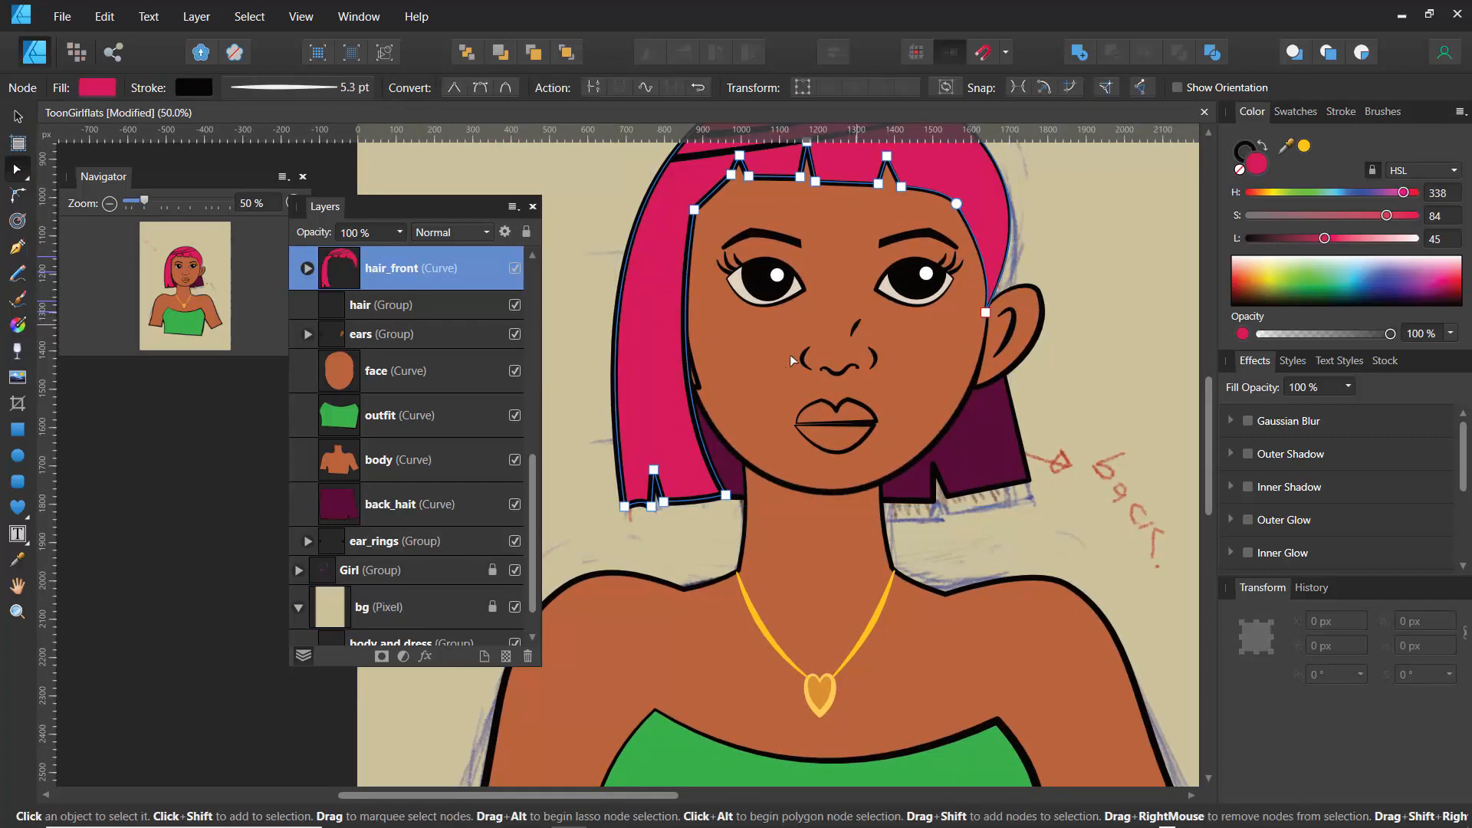
drag(145, 201, 190, 202)
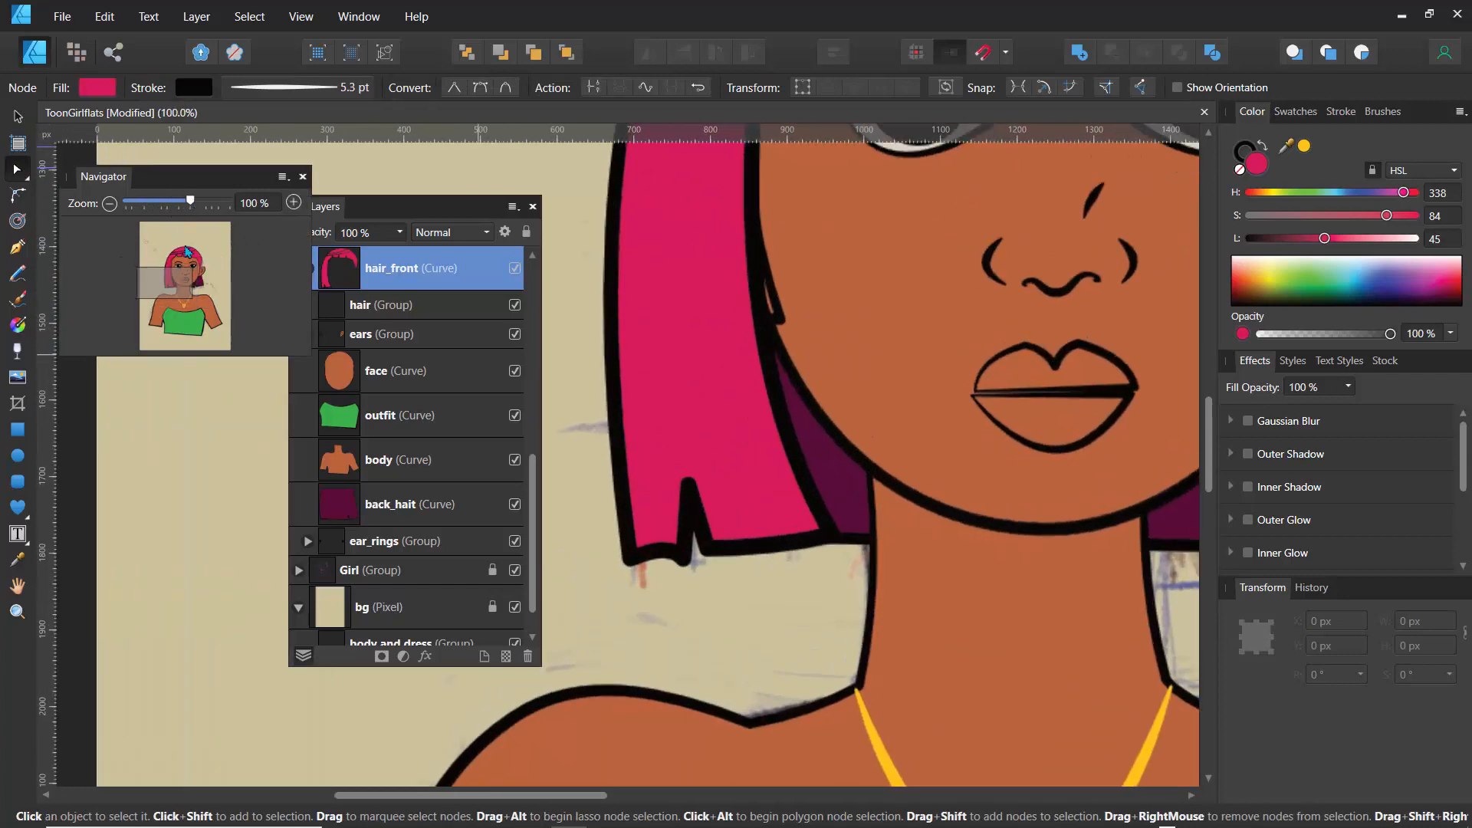
drag(198, 279, 189, 280)
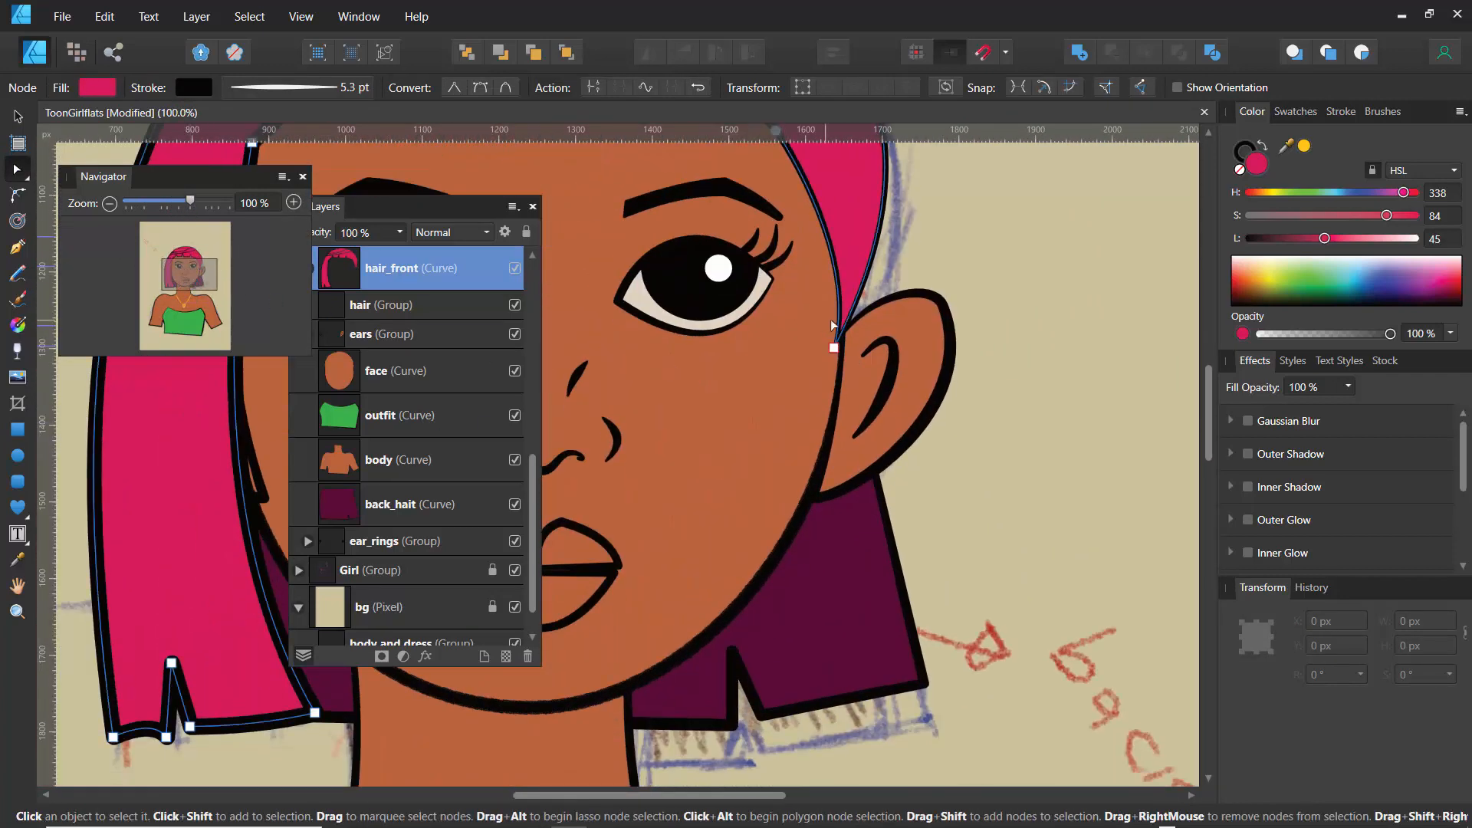
click(853, 310)
drag(852, 310, 836, 354)
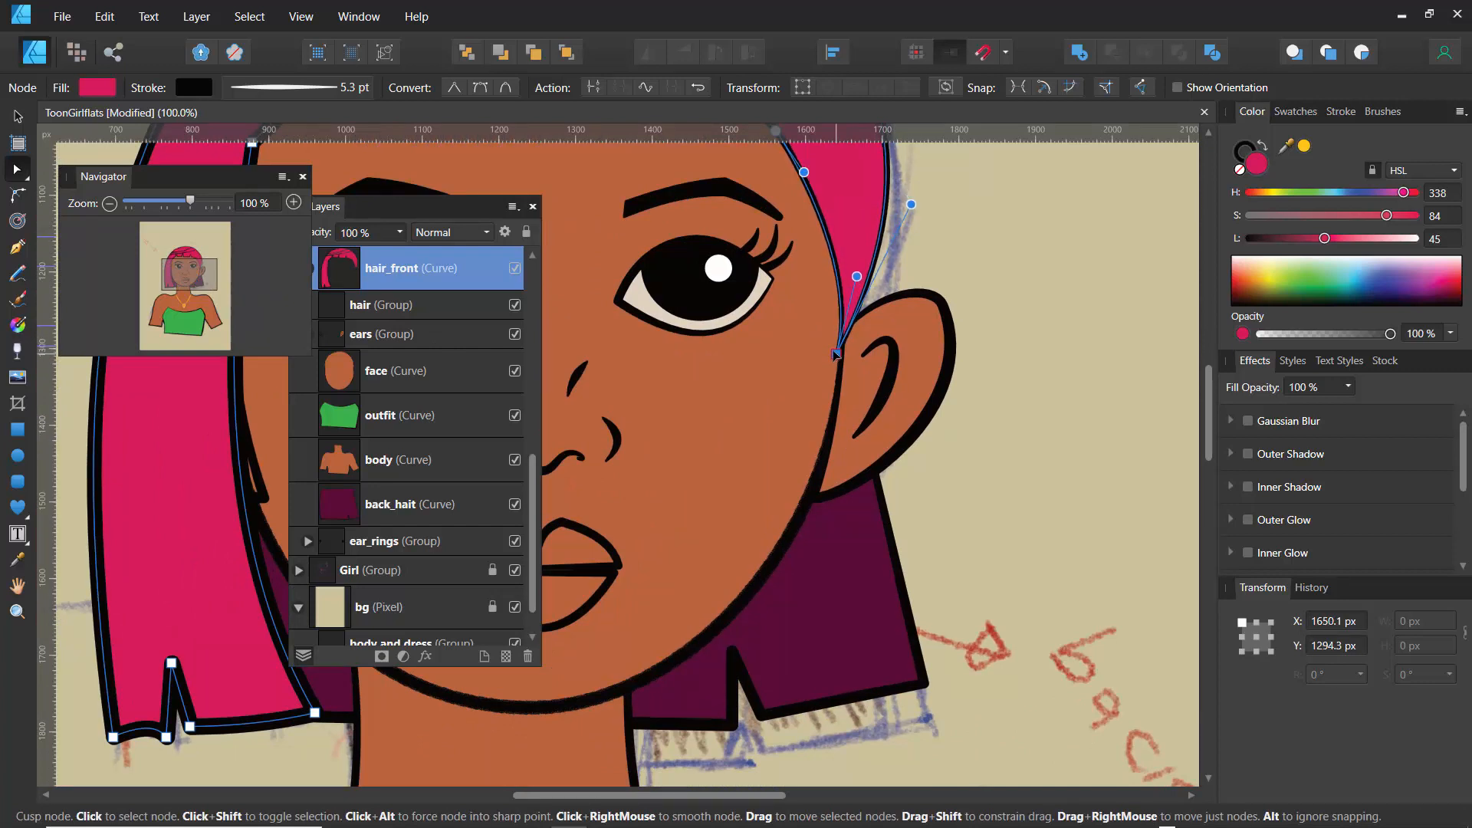
click(919, 262)
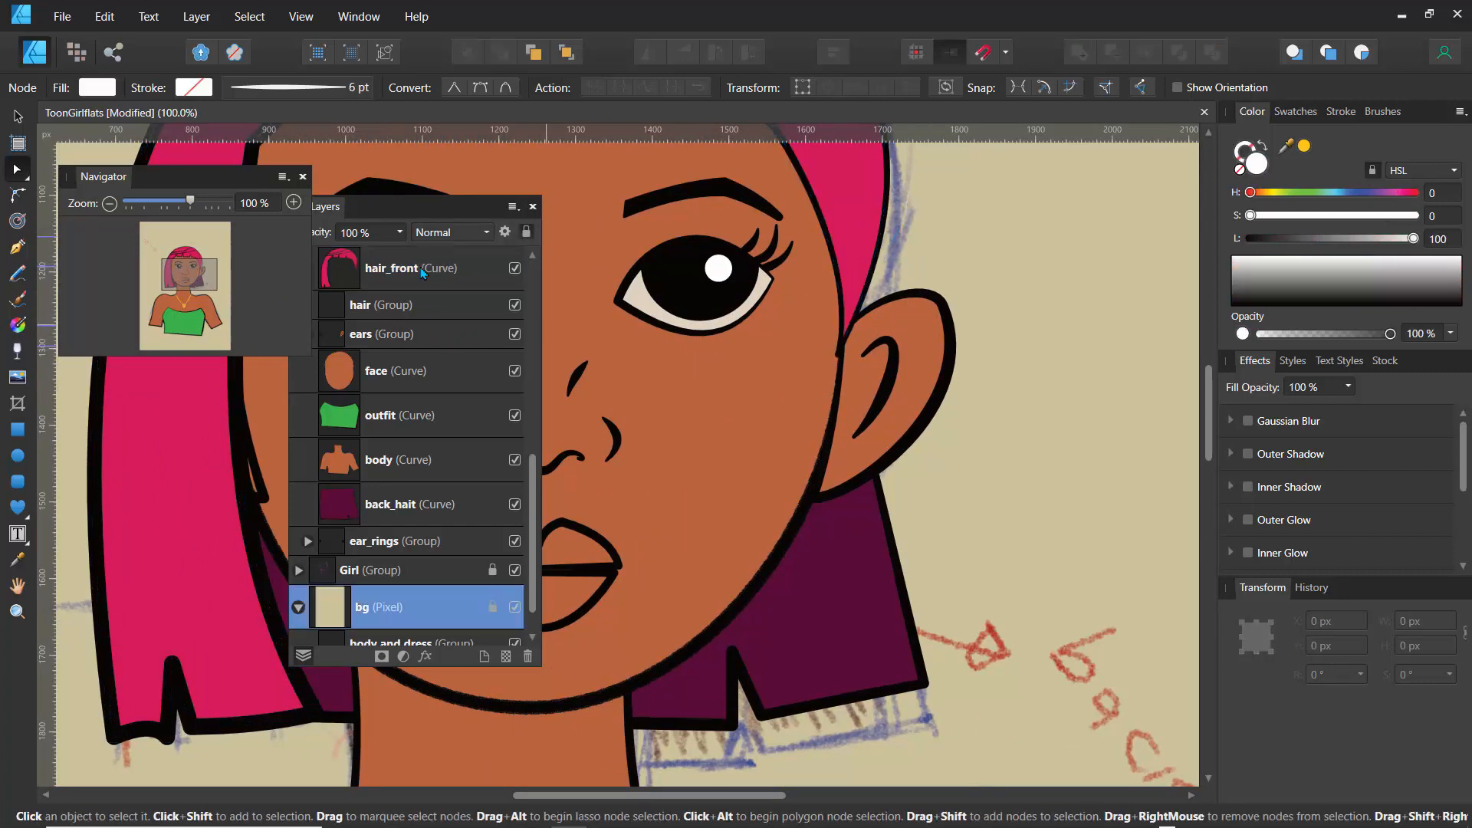
Step: Move the hidden ear's outline curve away from the face edge under the long front hair, rotate it to -8.6°, and deselect it
drag(198, 284, 175, 282)
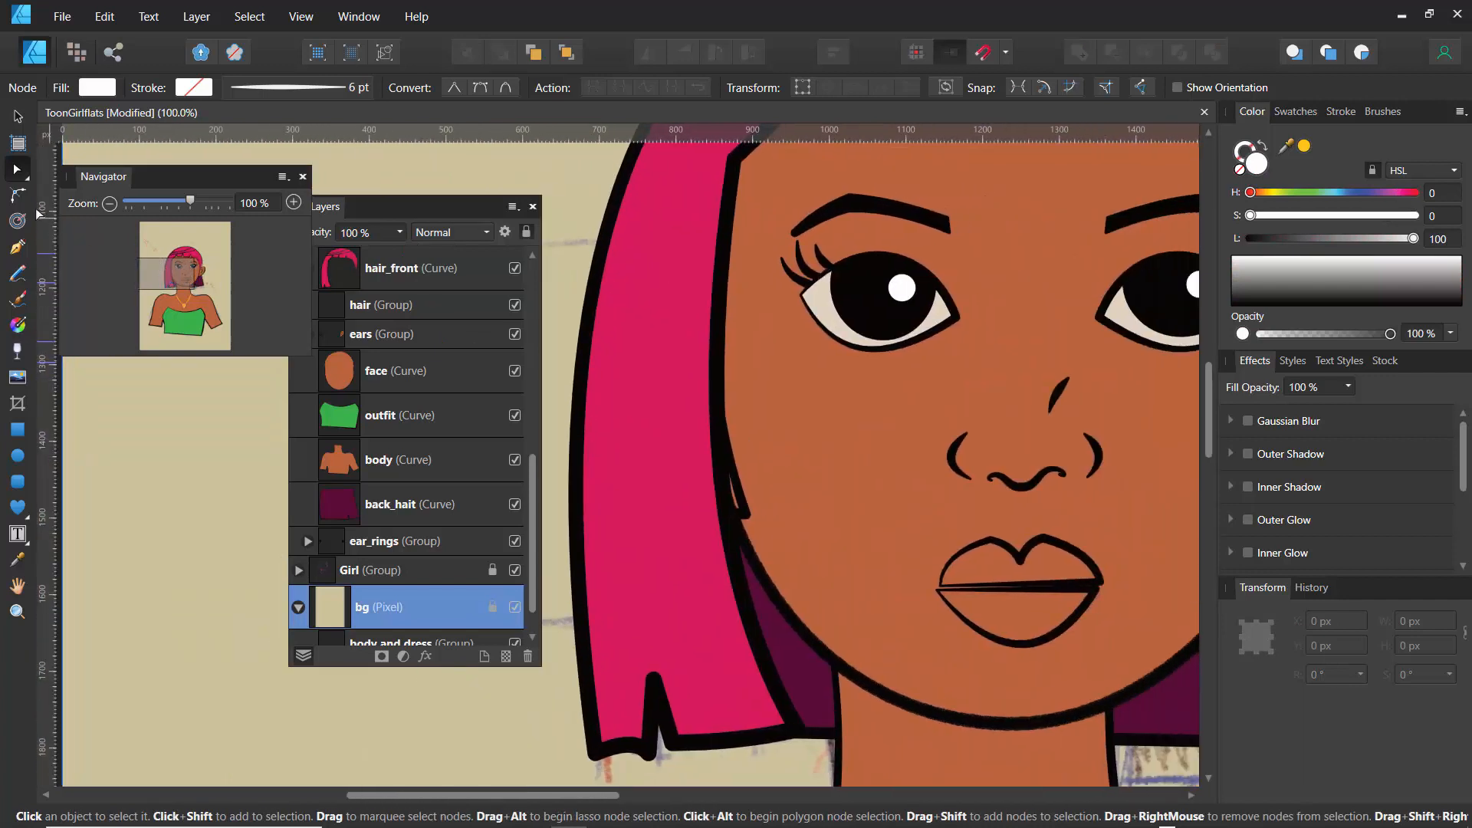
click(744, 508)
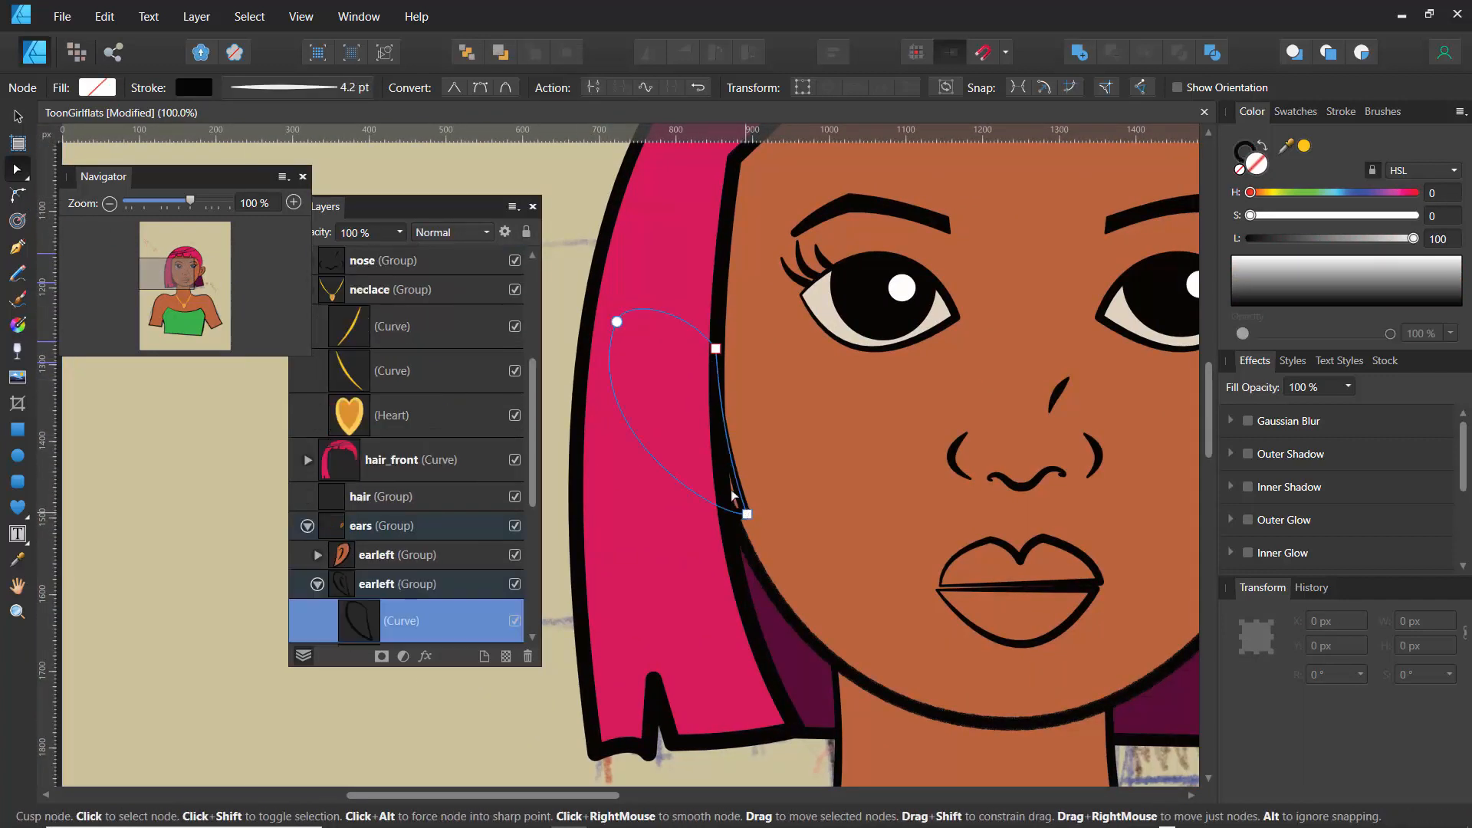
click(18, 116)
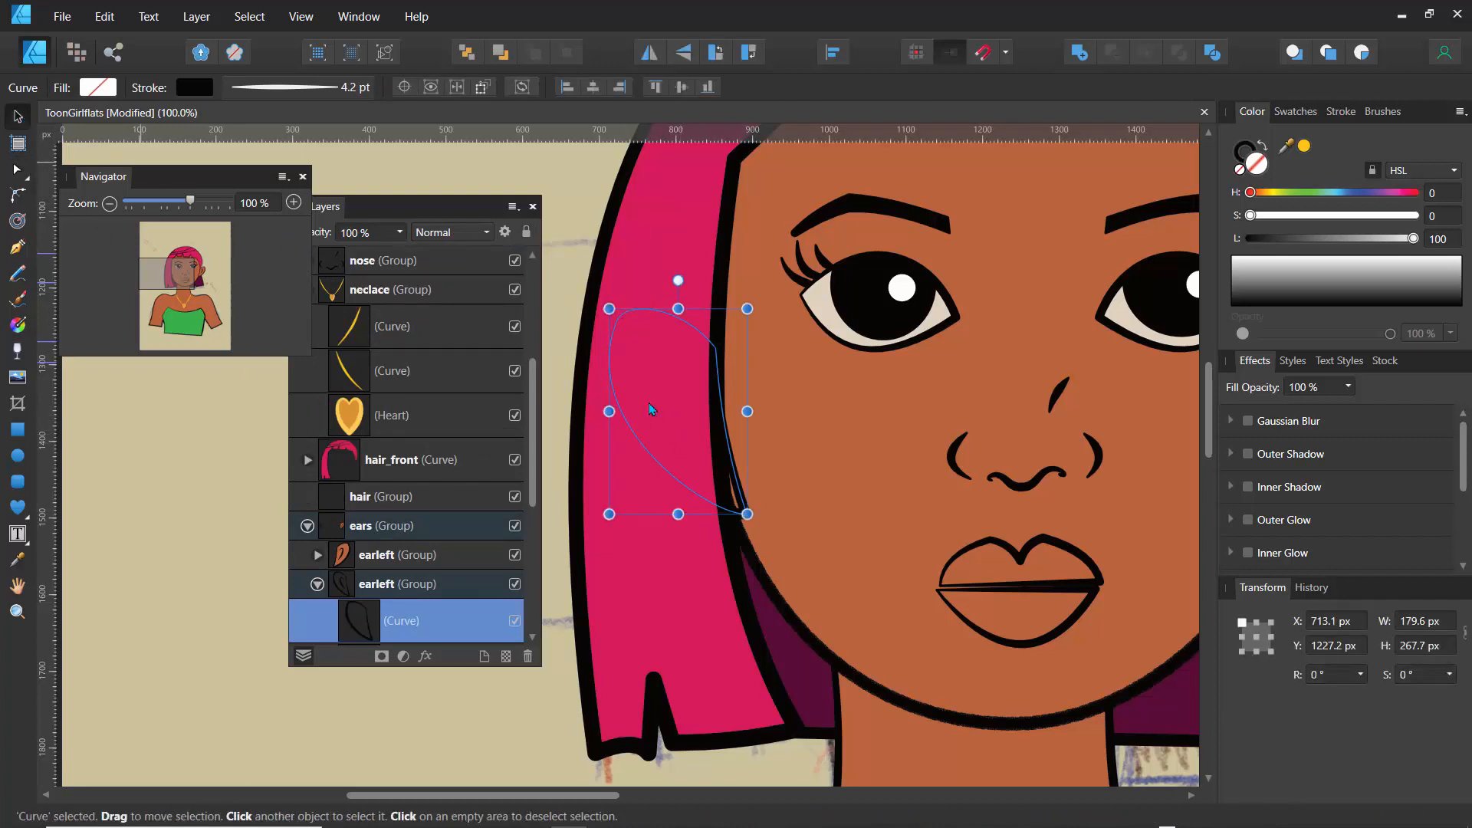
drag(679, 439, 652, 449)
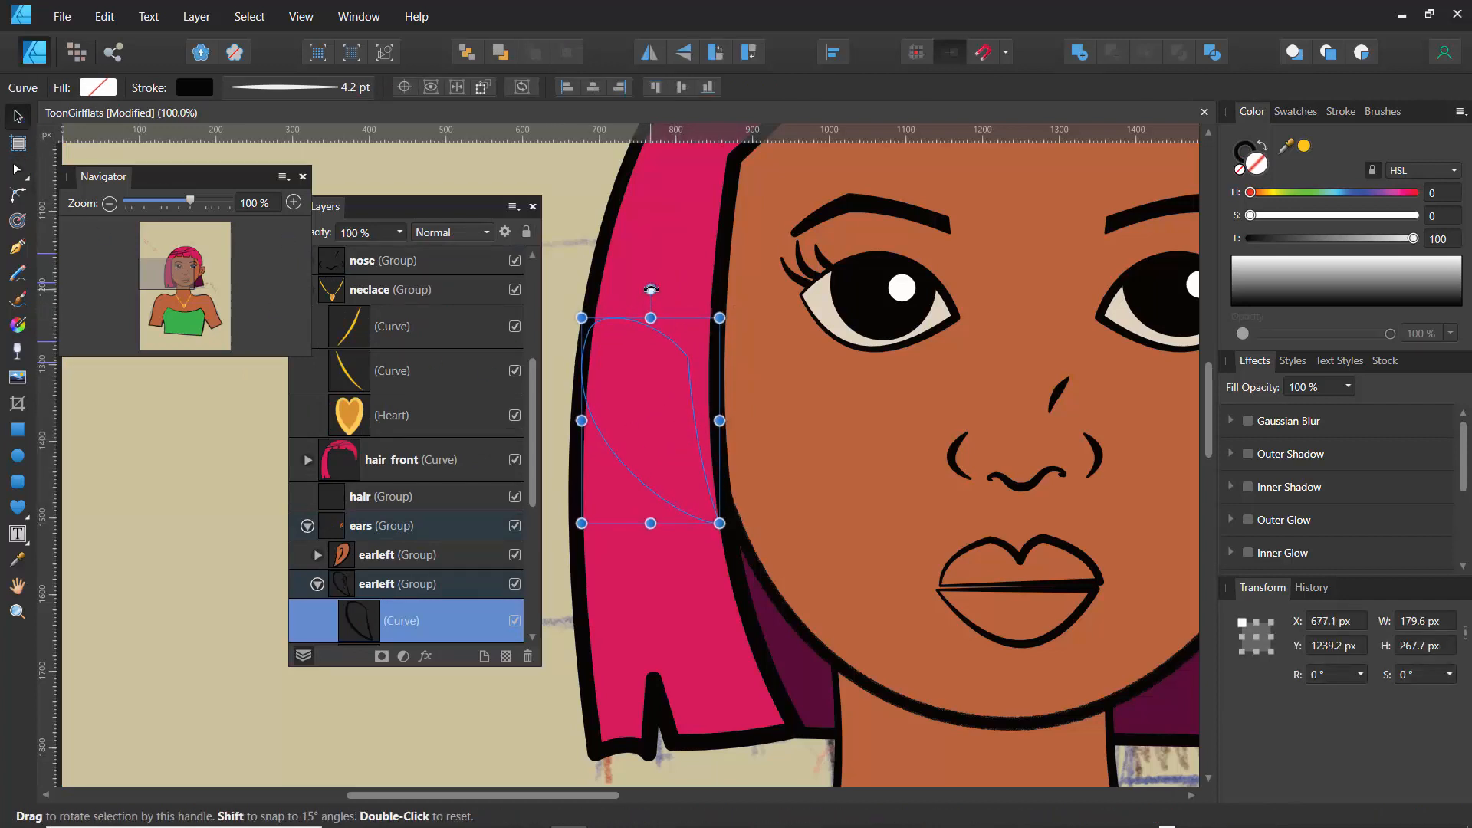
drag(650, 290, 670, 290)
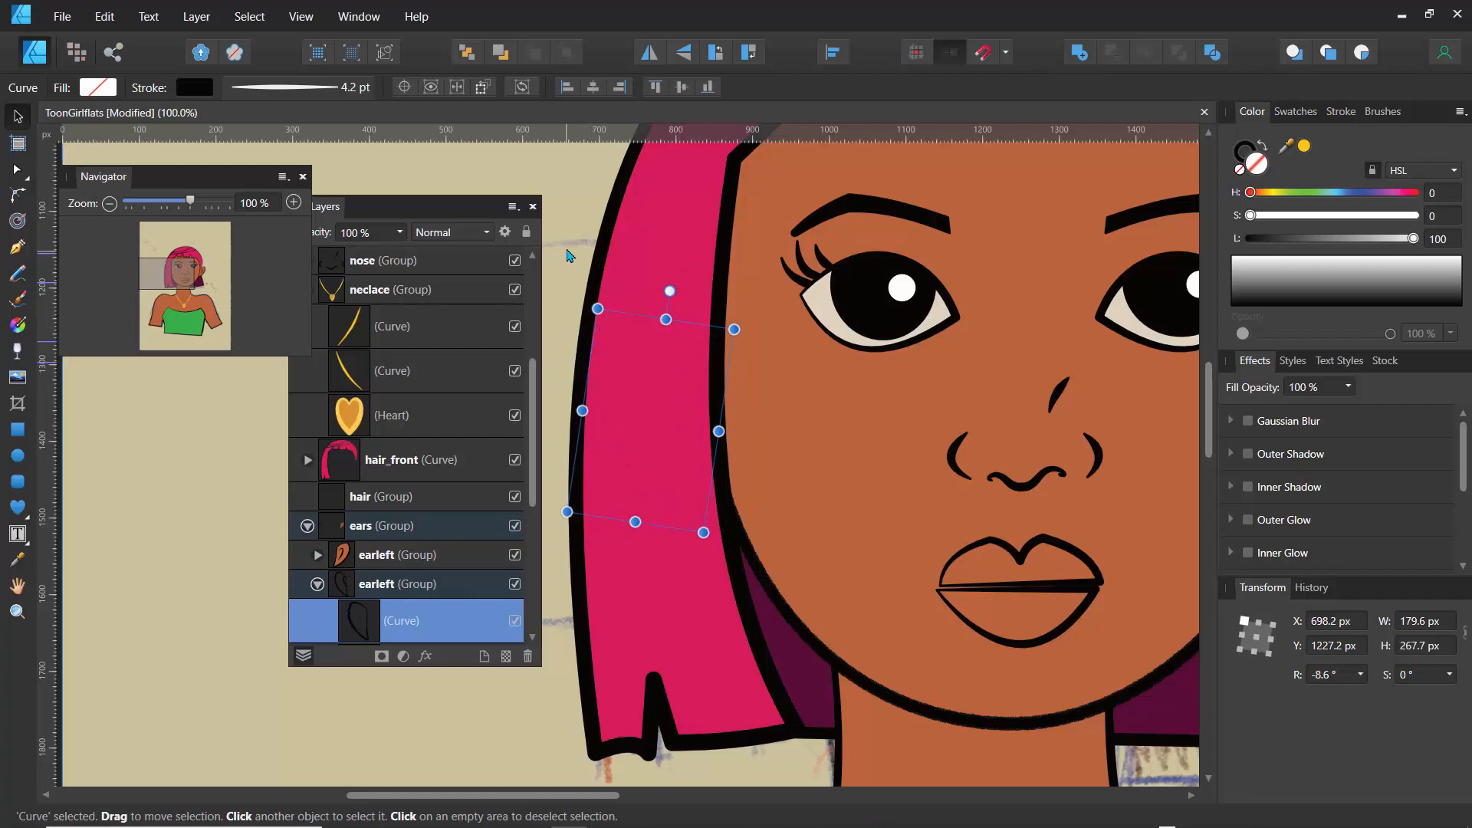
click(574, 261)
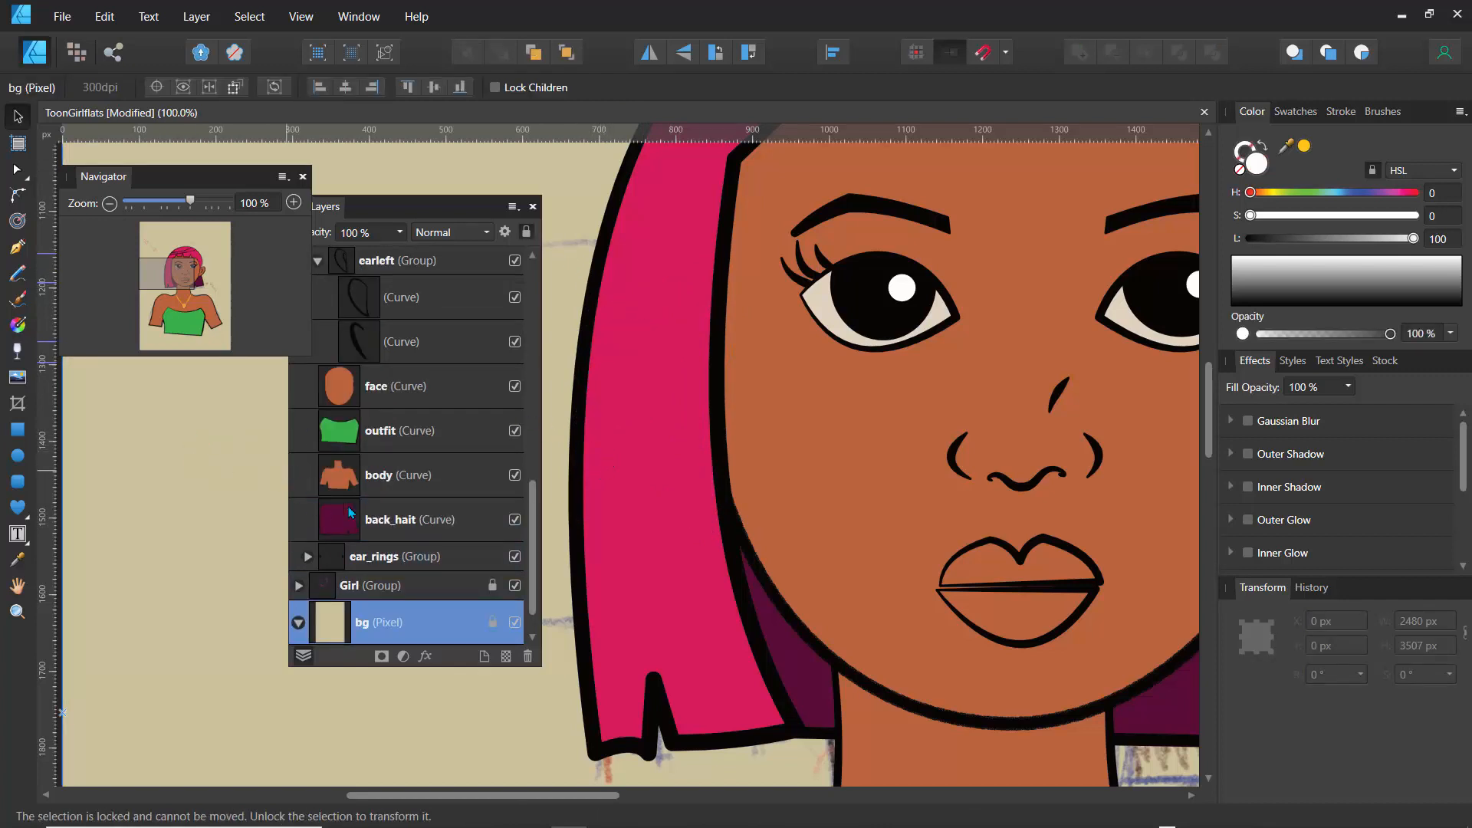
Step: Collapse the expanded earleft group and its parent ears group in the layer list
drag(531, 502, 535, 428)
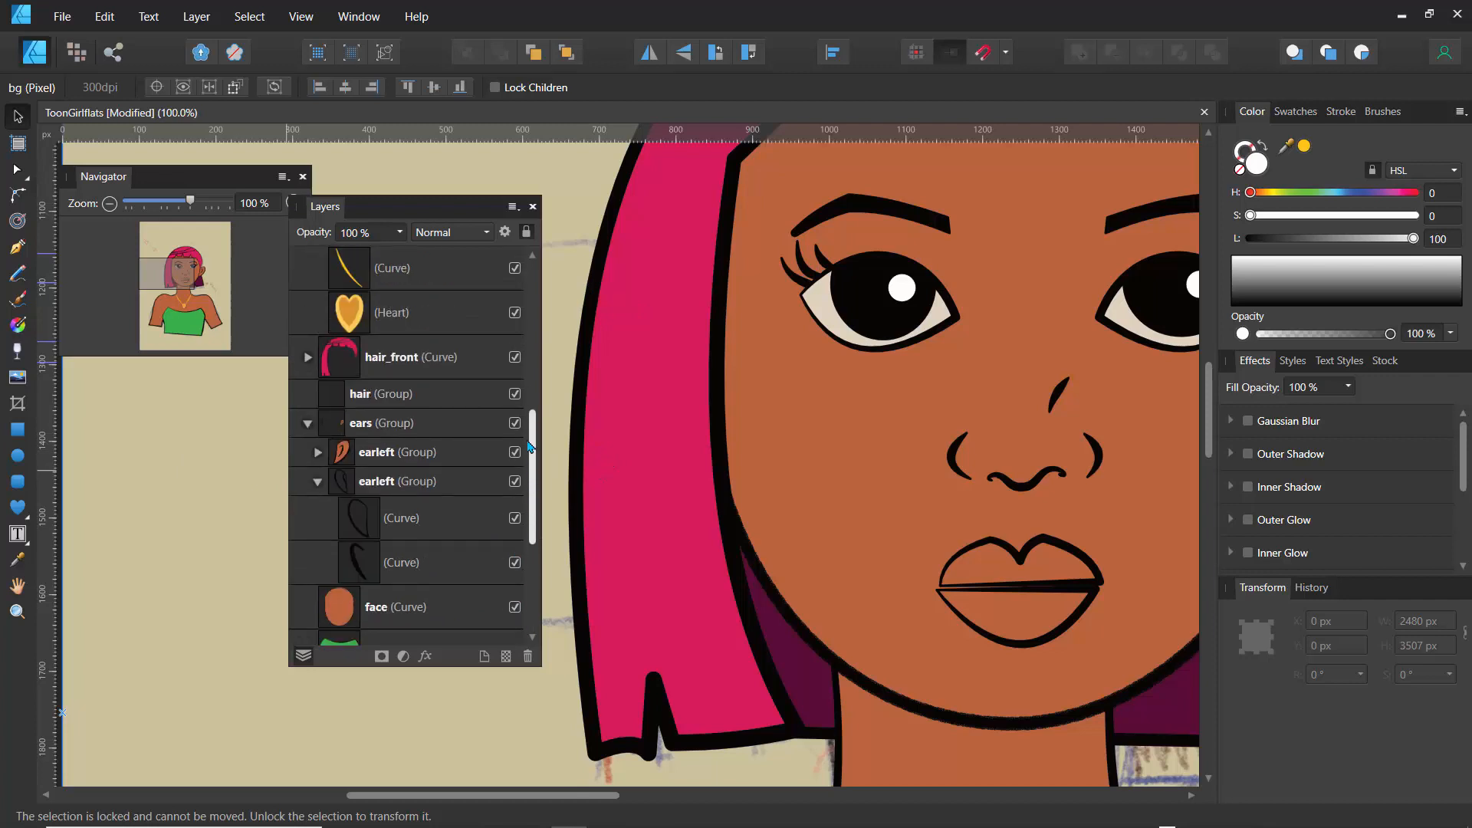
click(316, 478)
click(307, 423)
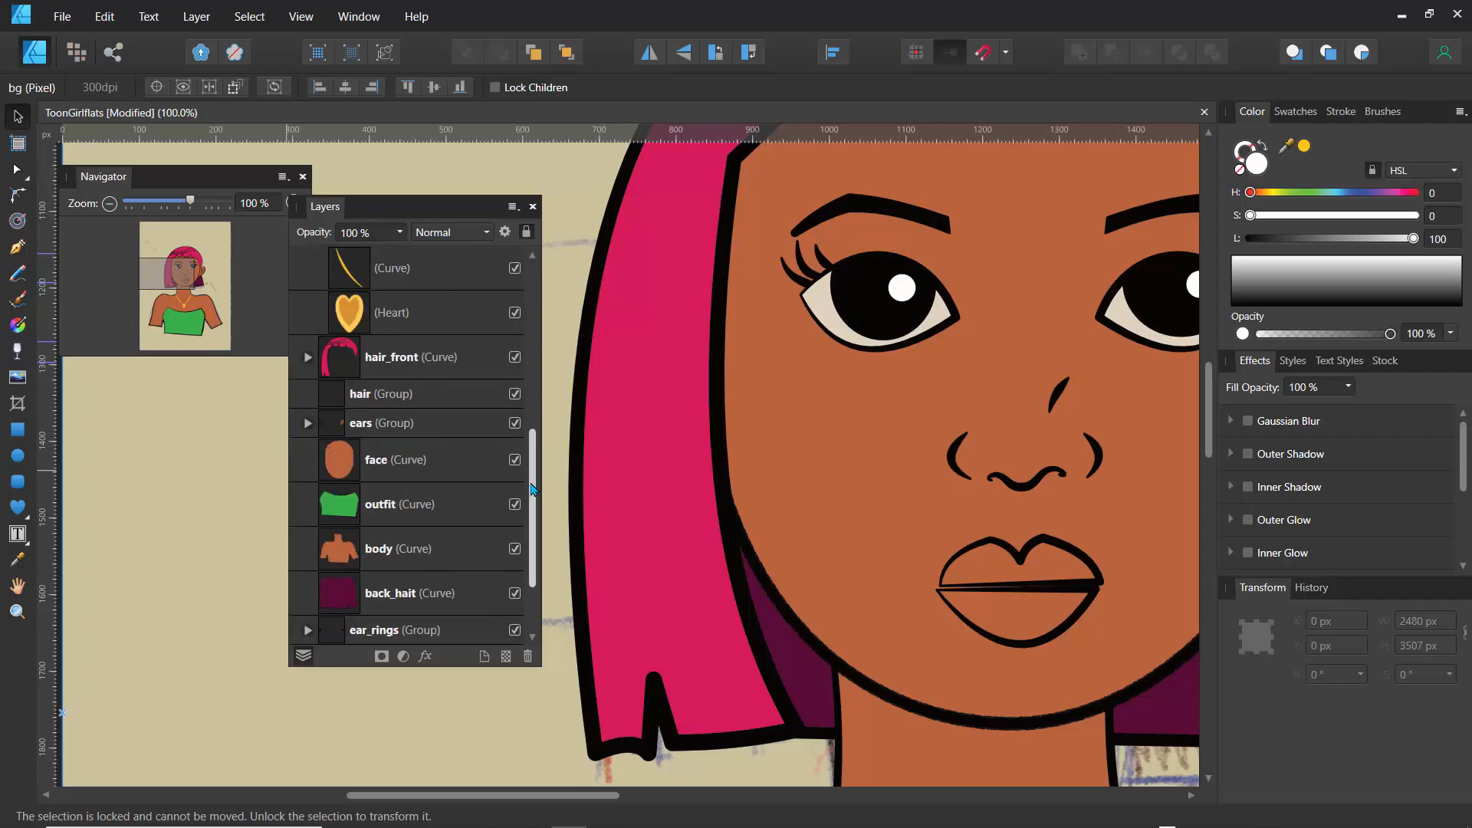
Step: Fill the upper lip curve in the lips group with dark red at HSL 345, 84, 25
drag(529, 500, 536, 361)
click(362, 410)
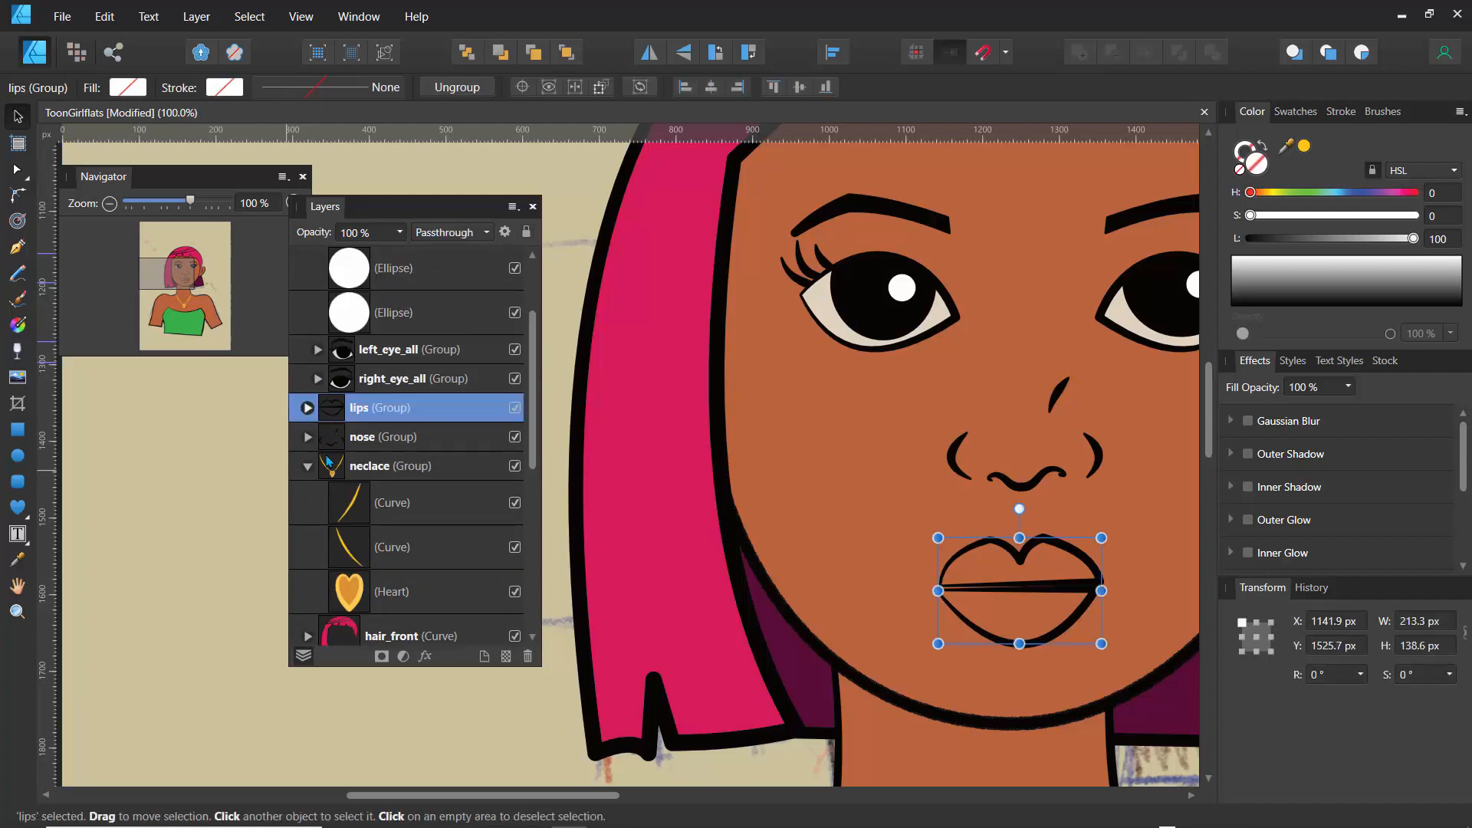
click(308, 407)
click(352, 452)
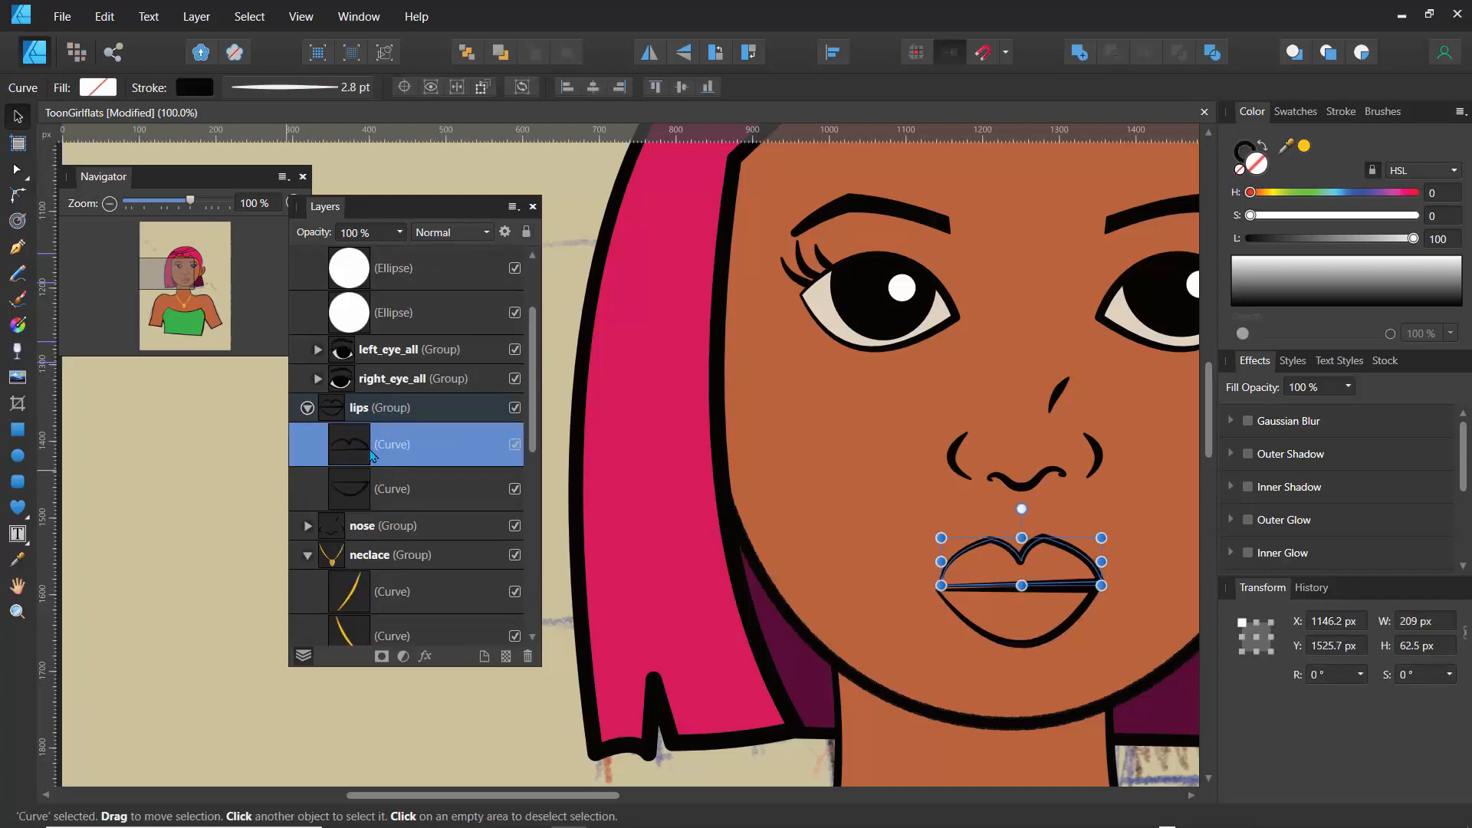
click(96, 87)
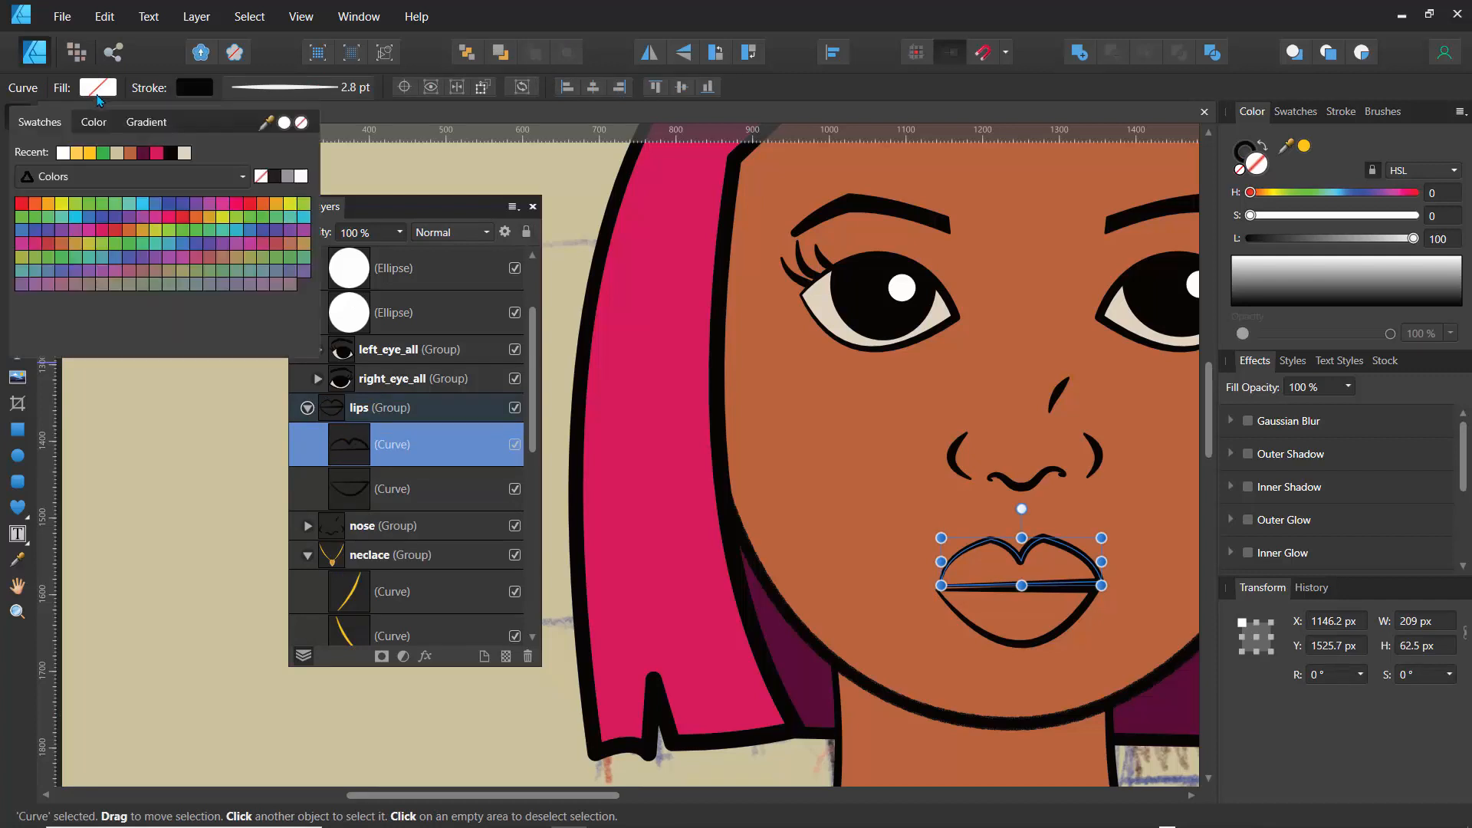
click(149, 157)
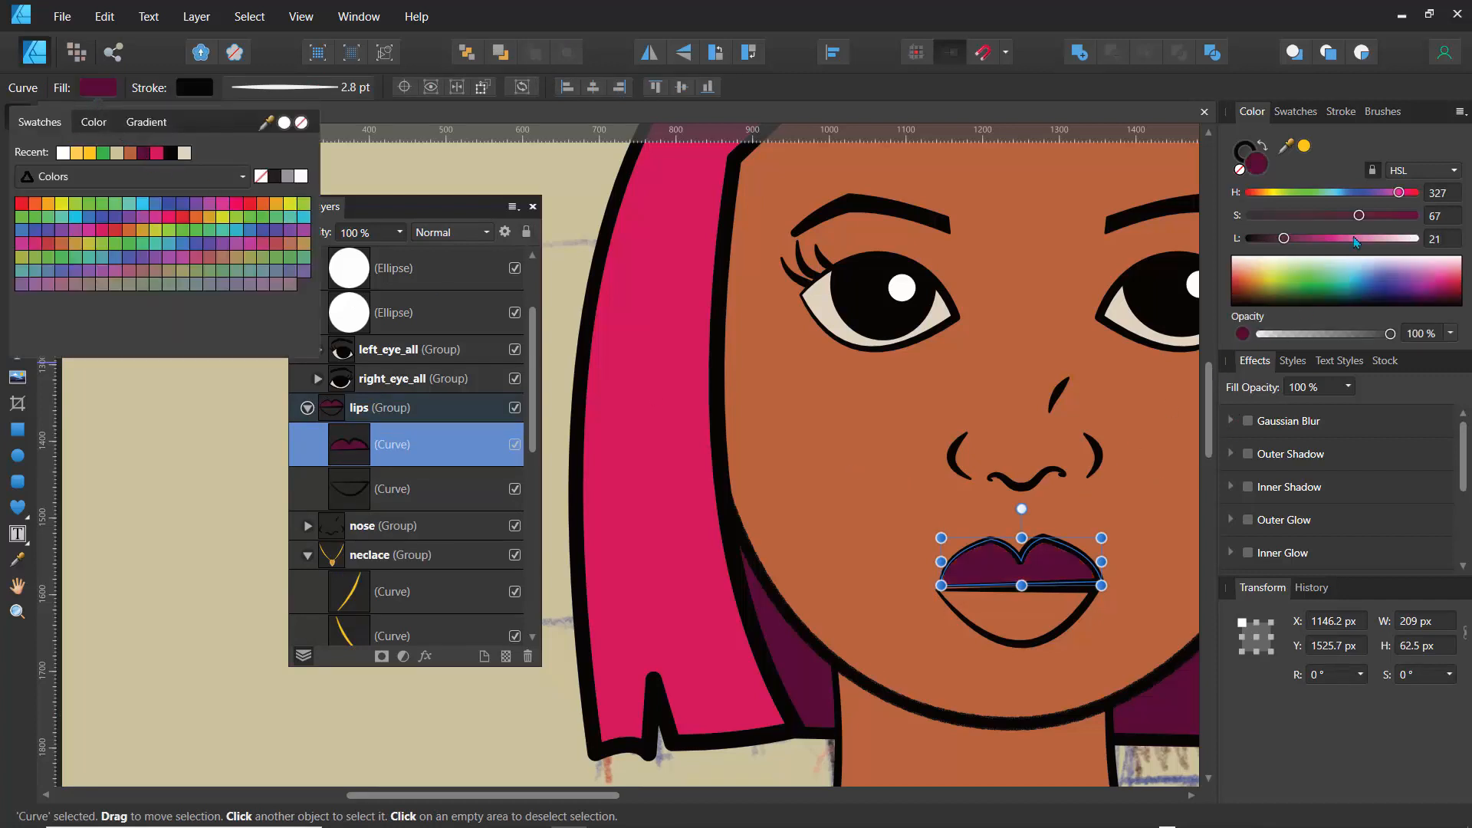
drag(1402, 194, 1386, 221)
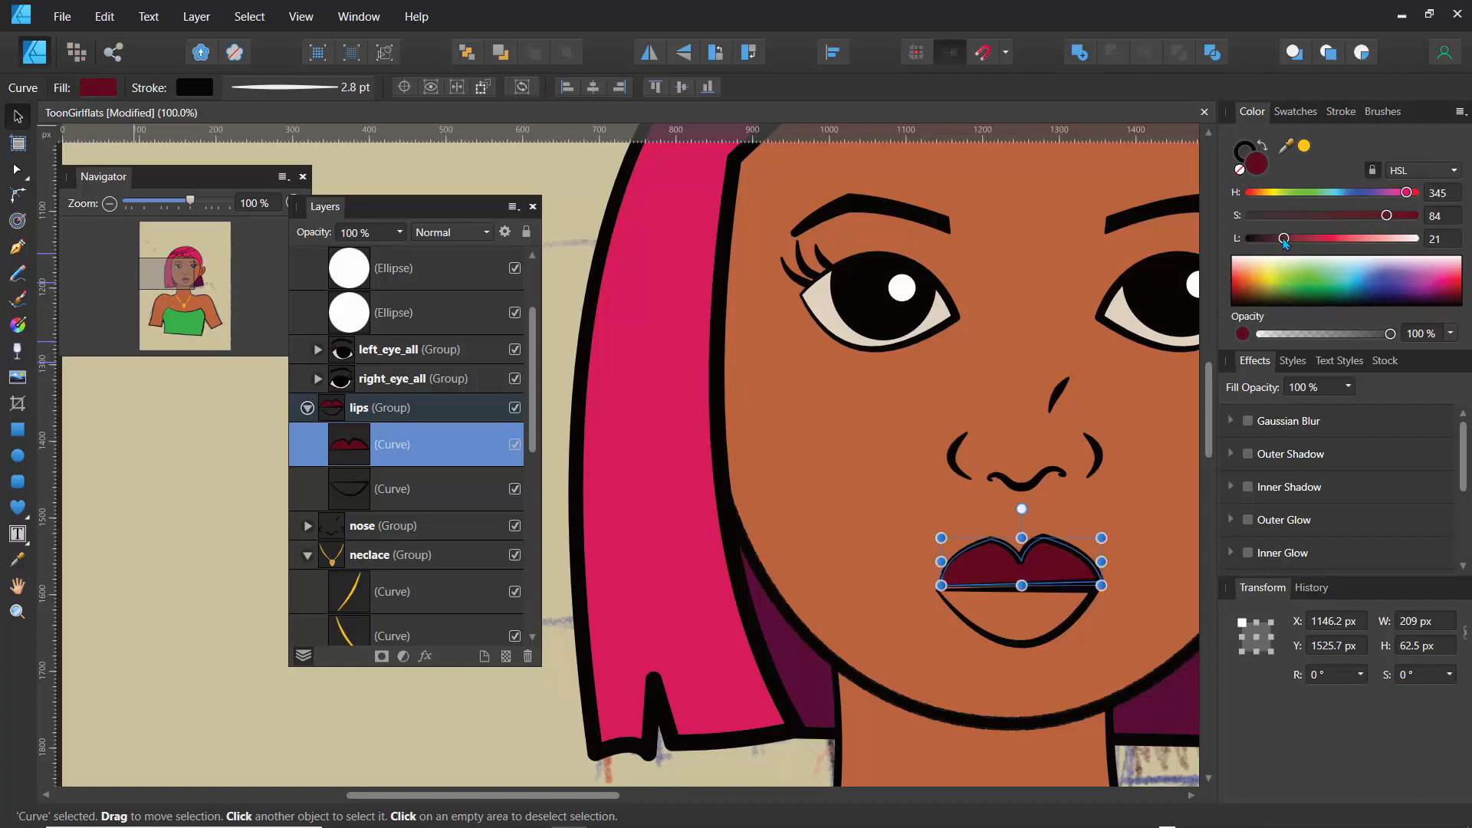
drag(1284, 239, 1292, 241)
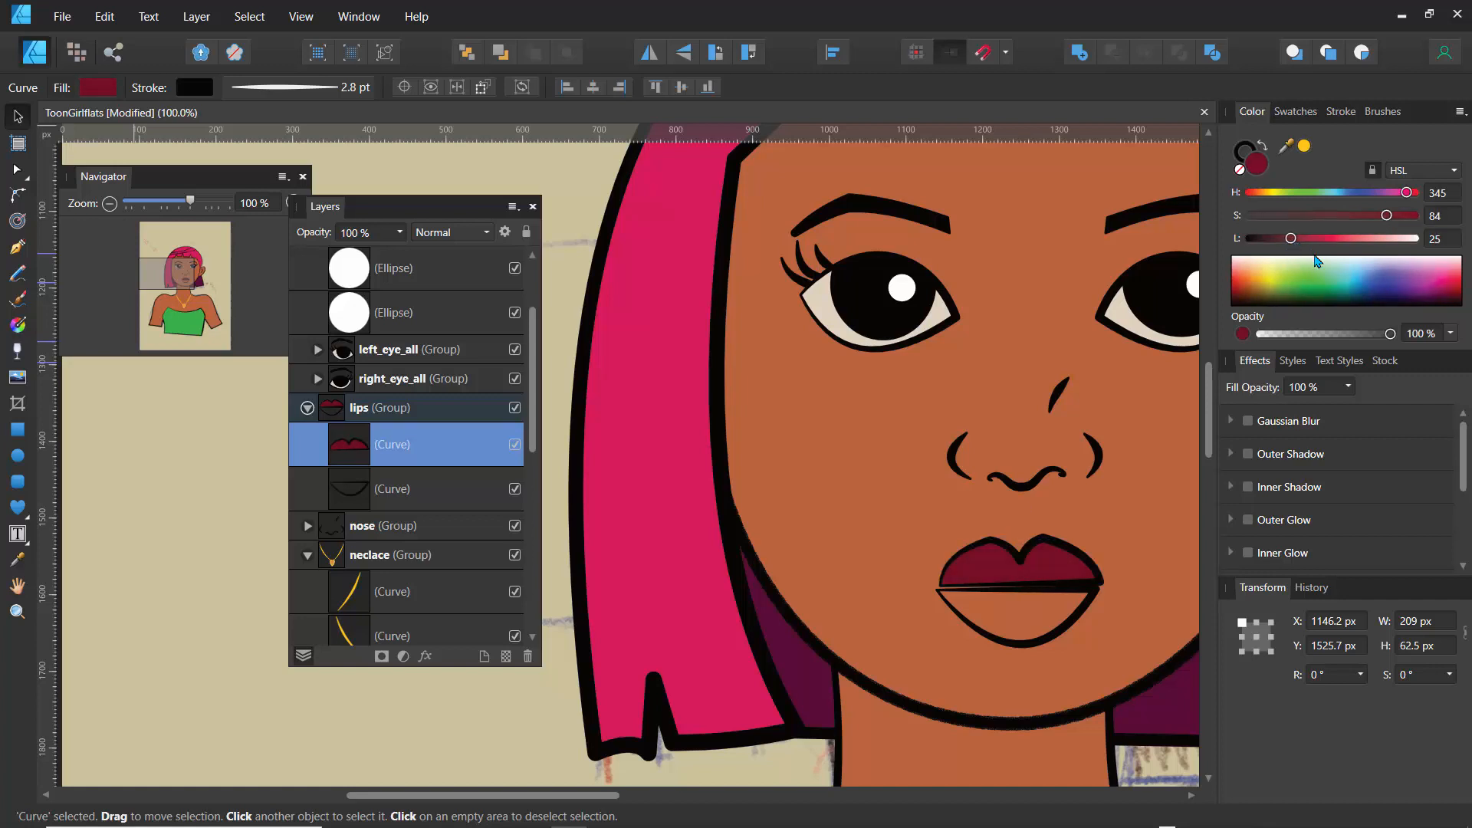
Step: Fill the lower lip curve with the colour sampled from the upper lip, and adjust it to HSL 343, 75, 38
click(362, 492)
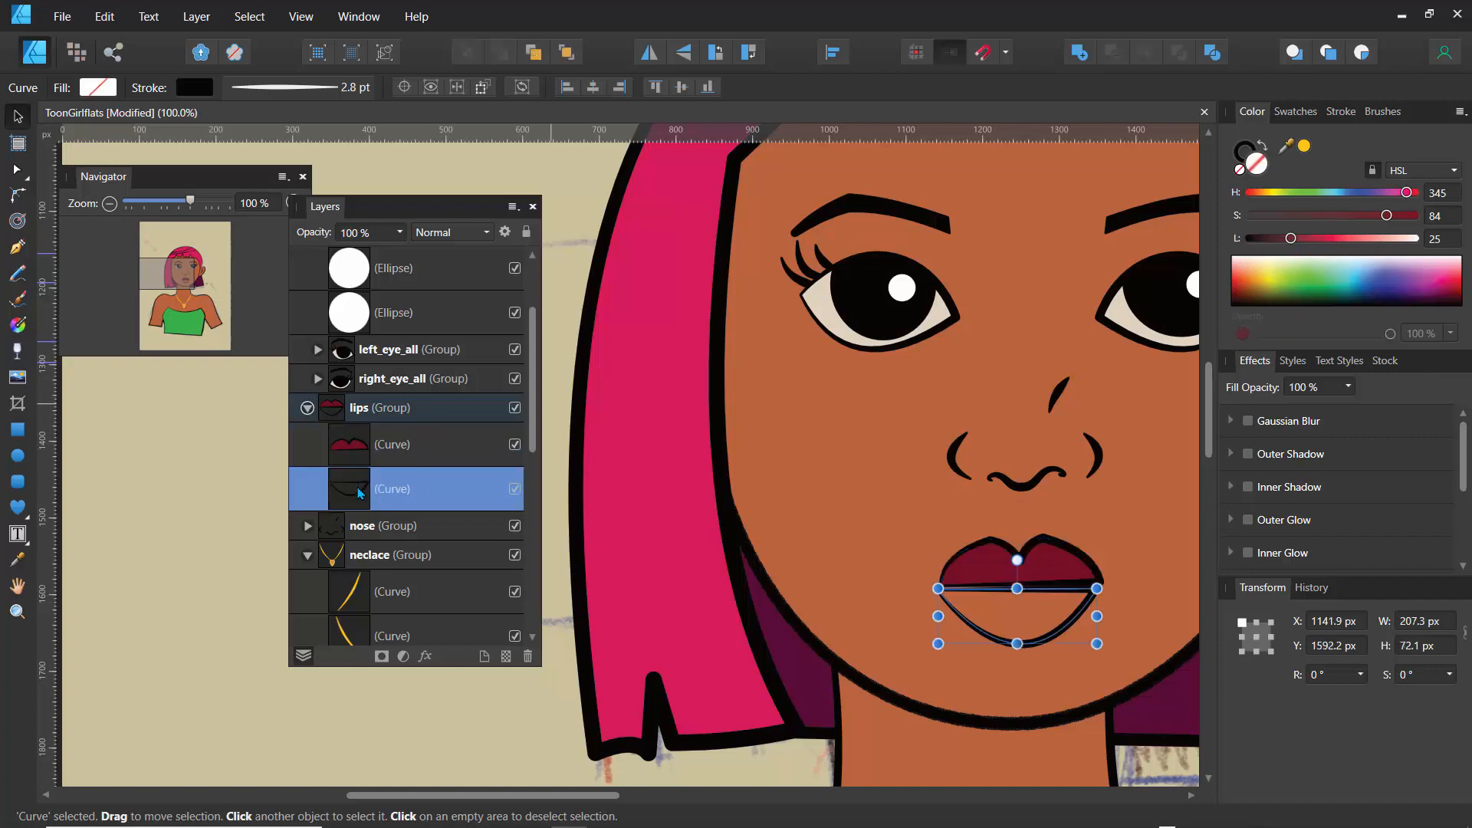
click(17, 560)
click(979, 571)
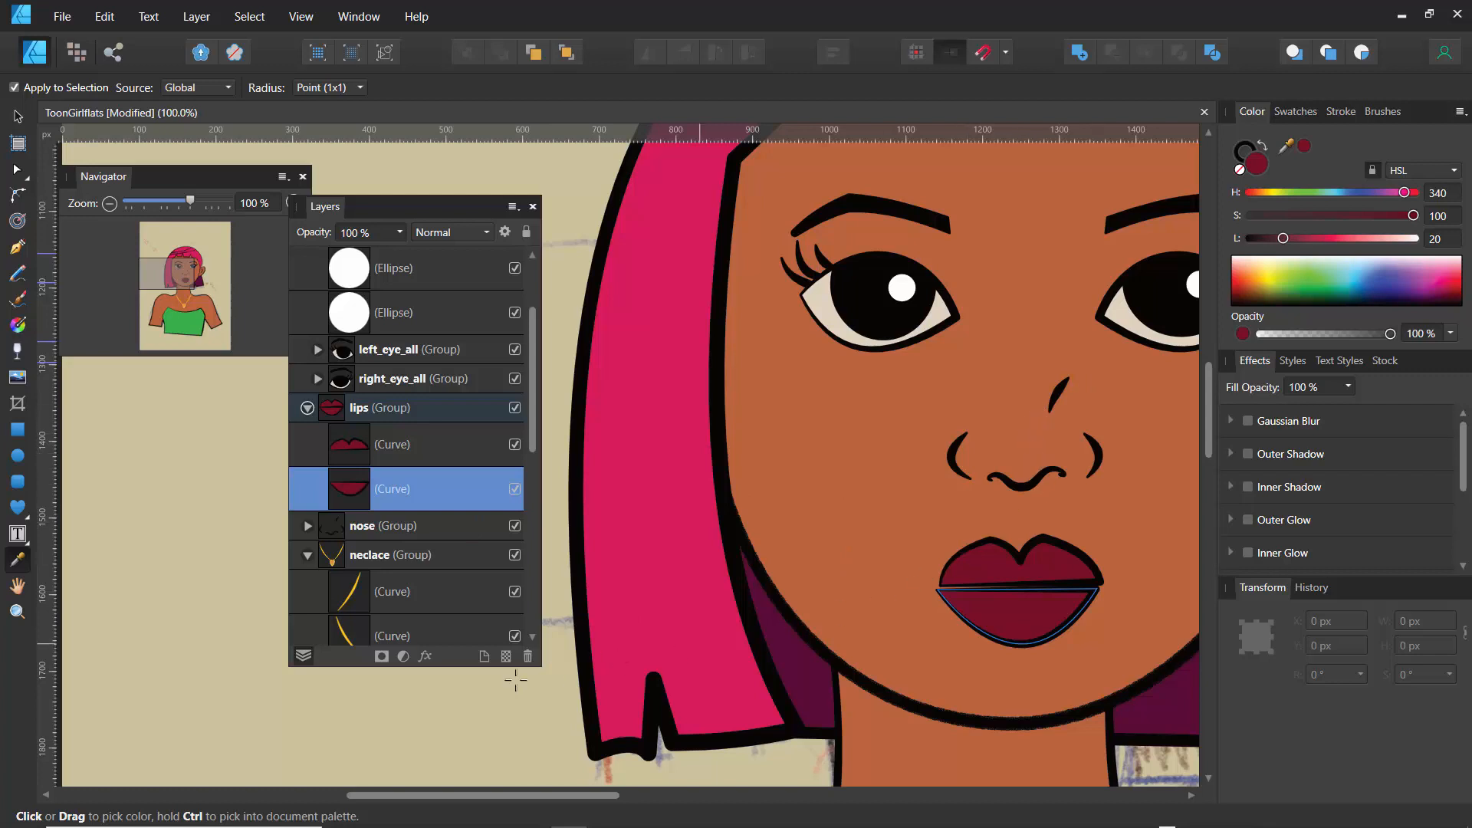
drag(1283, 238, 1316, 254)
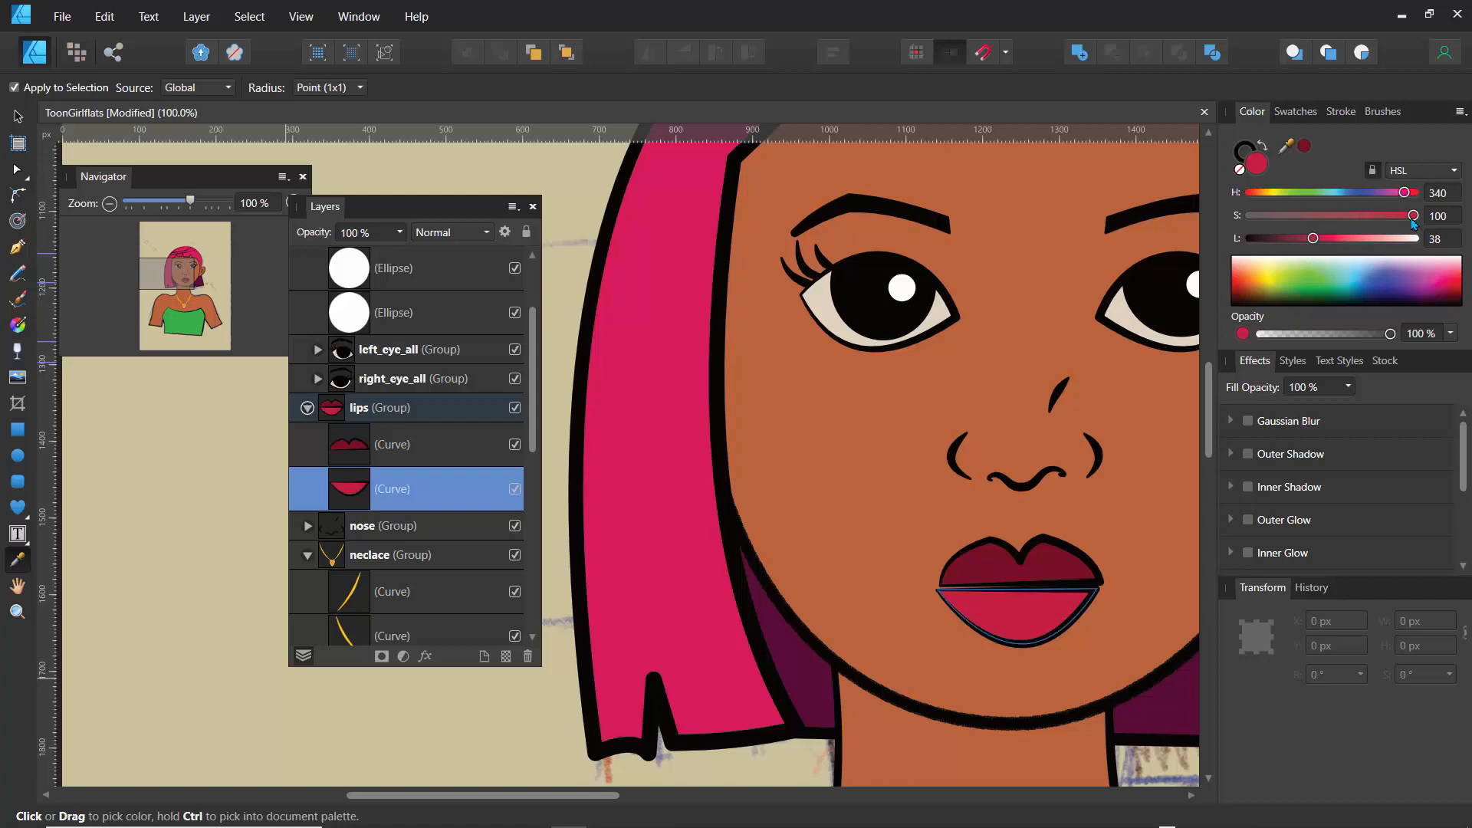
mouse_move(1413, 219)
mouse_down()
mouse_move(1371, 218)
mouse_move(1405, 193)
mouse_up()
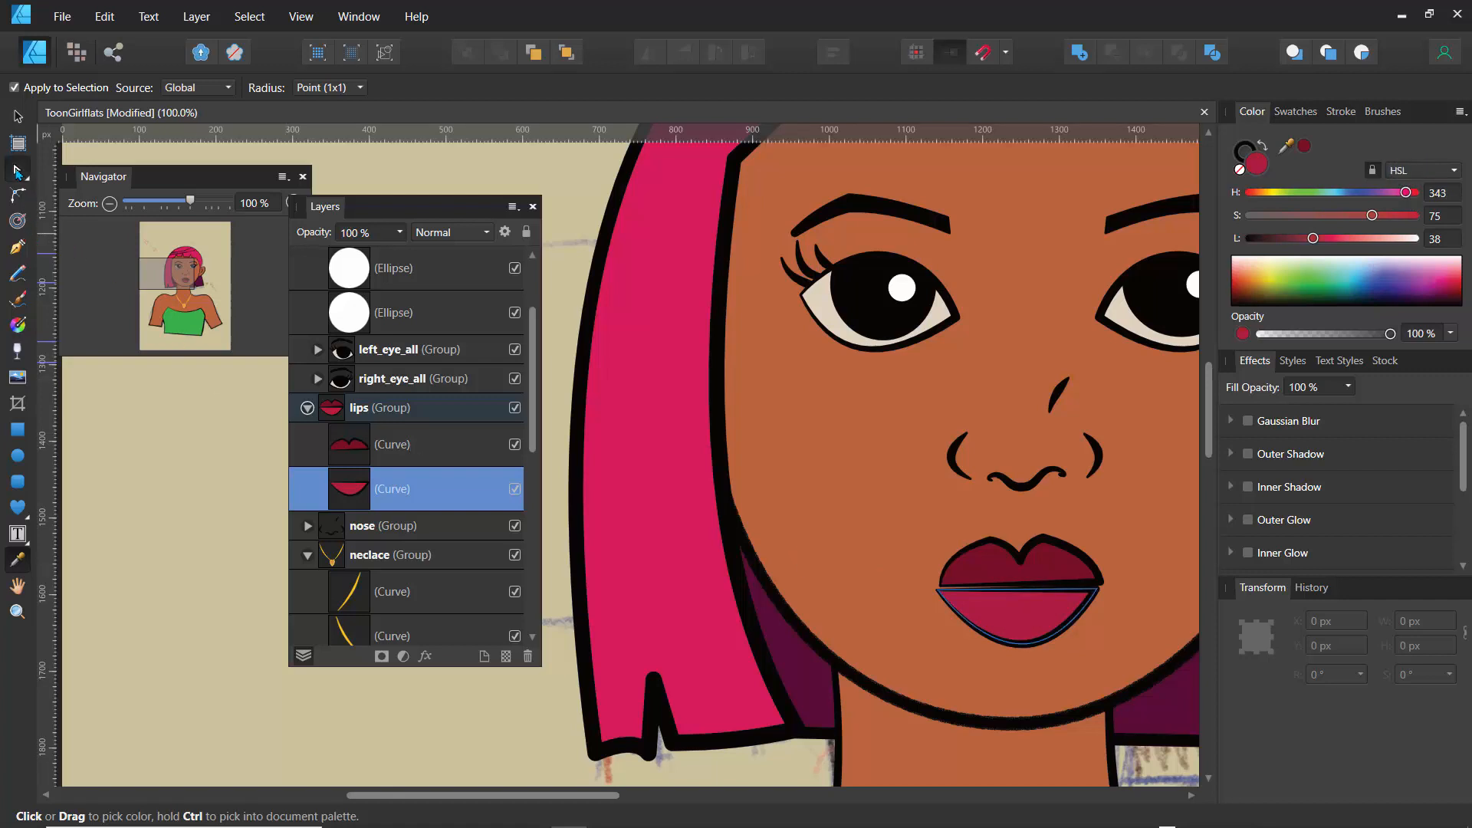
Step: Move the lower lip's corner nodes onto the upper lip's corners and bend the upper lip's bottom edge down to close the gap
click(17, 169)
drag(938, 590, 1100, 583)
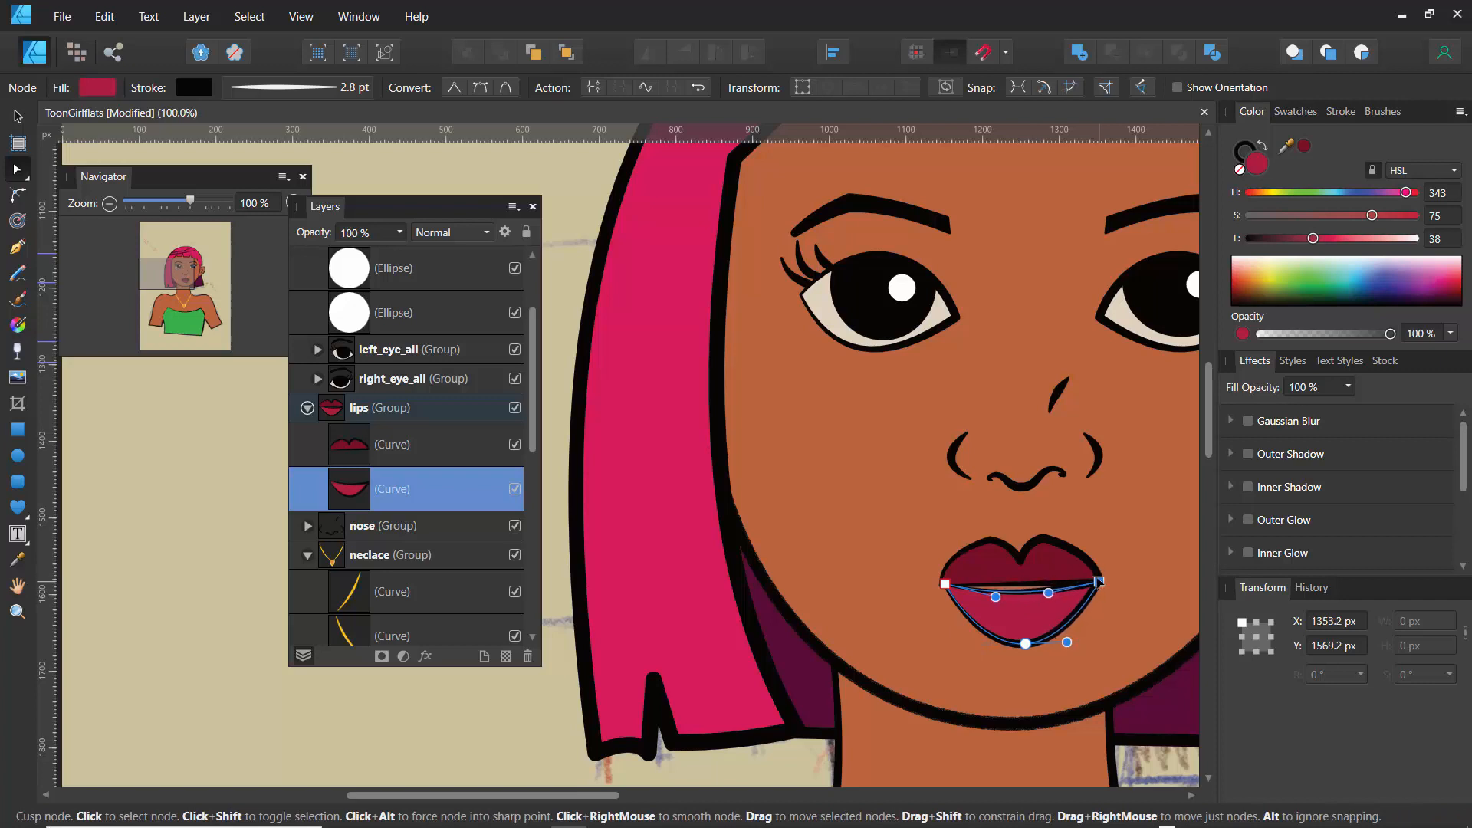
click(1024, 582)
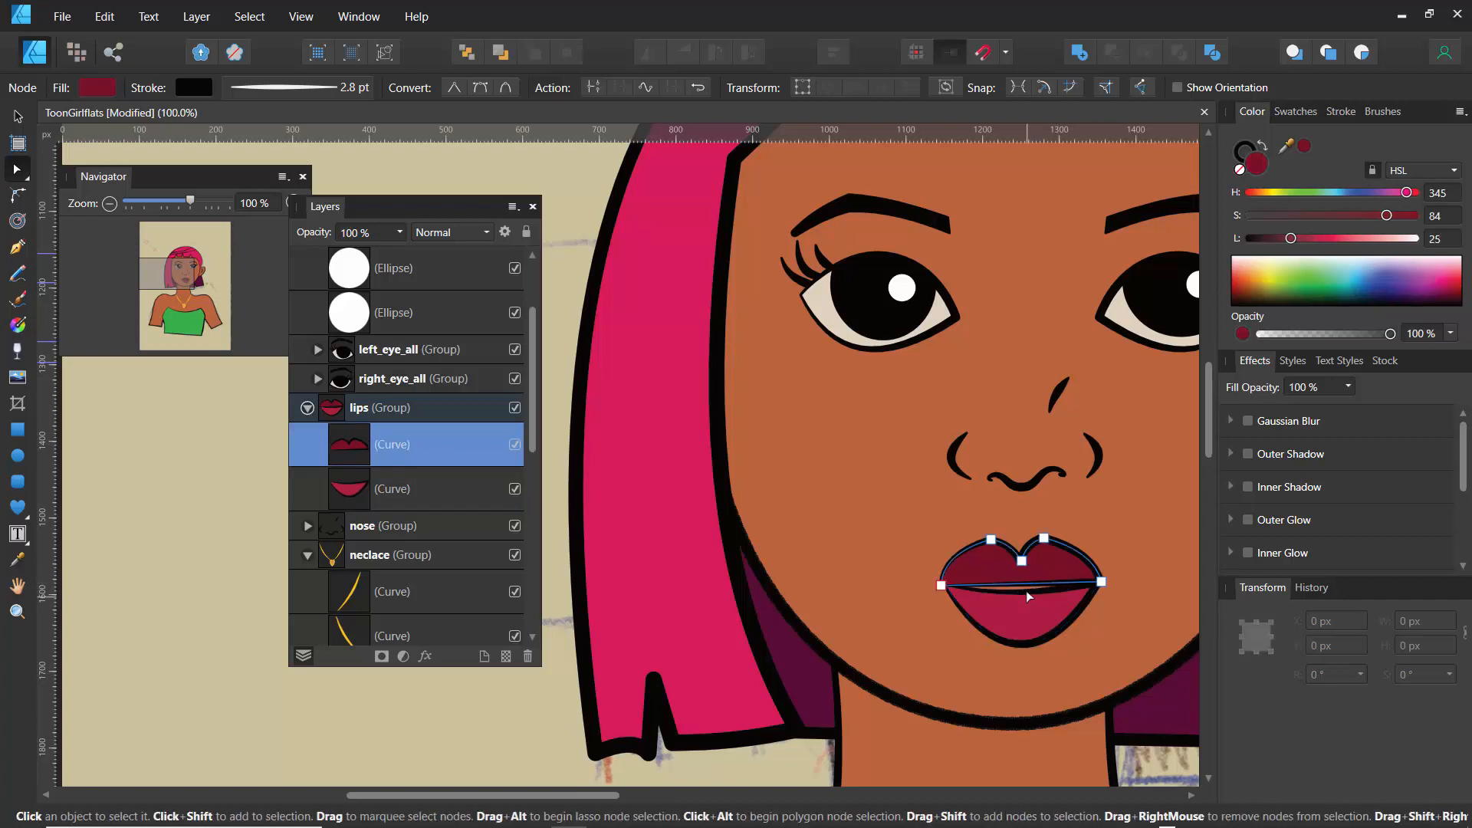
drag(1023, 583, 1021, 591)
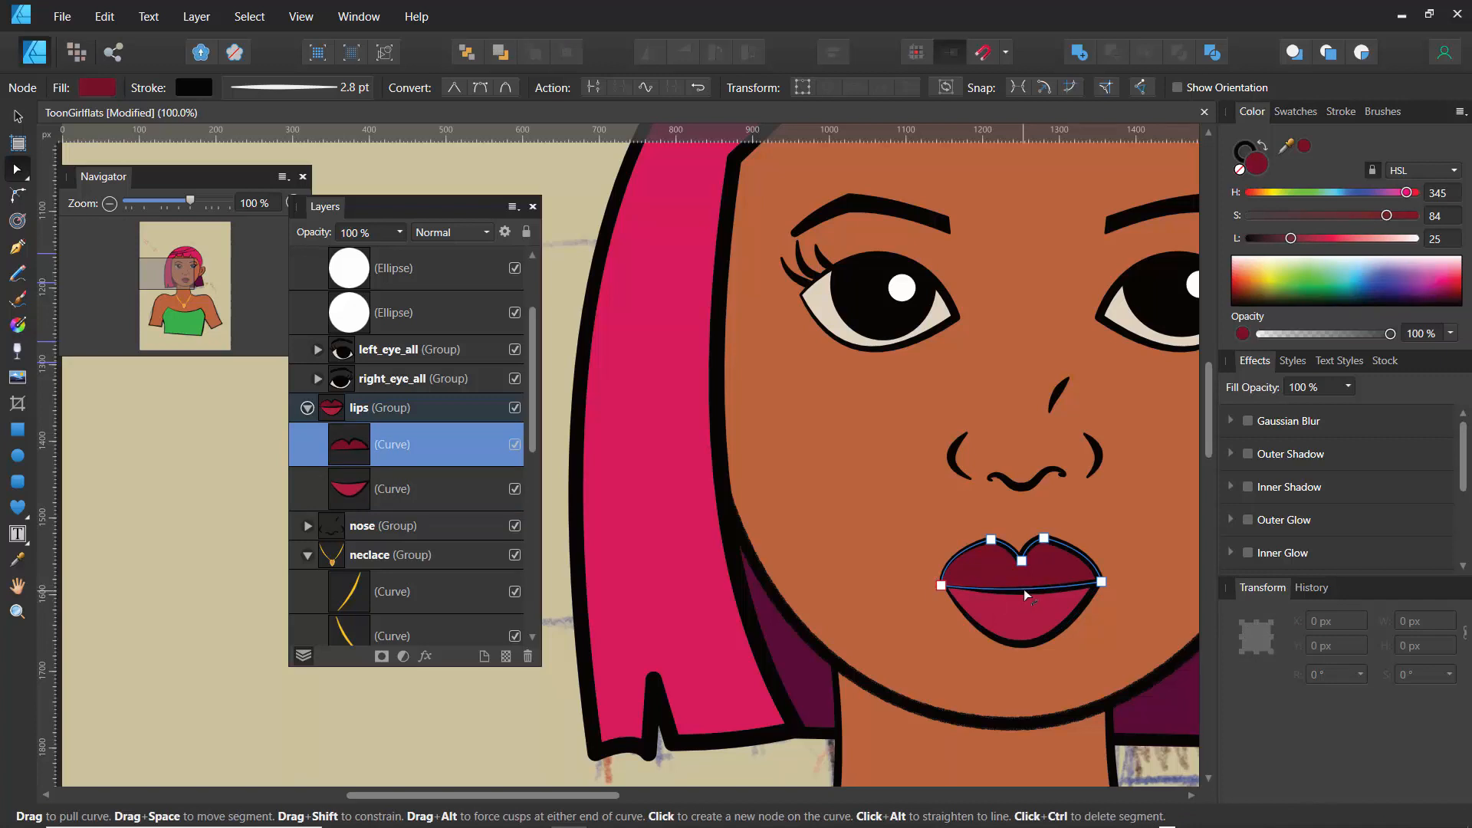
click(904, 529)
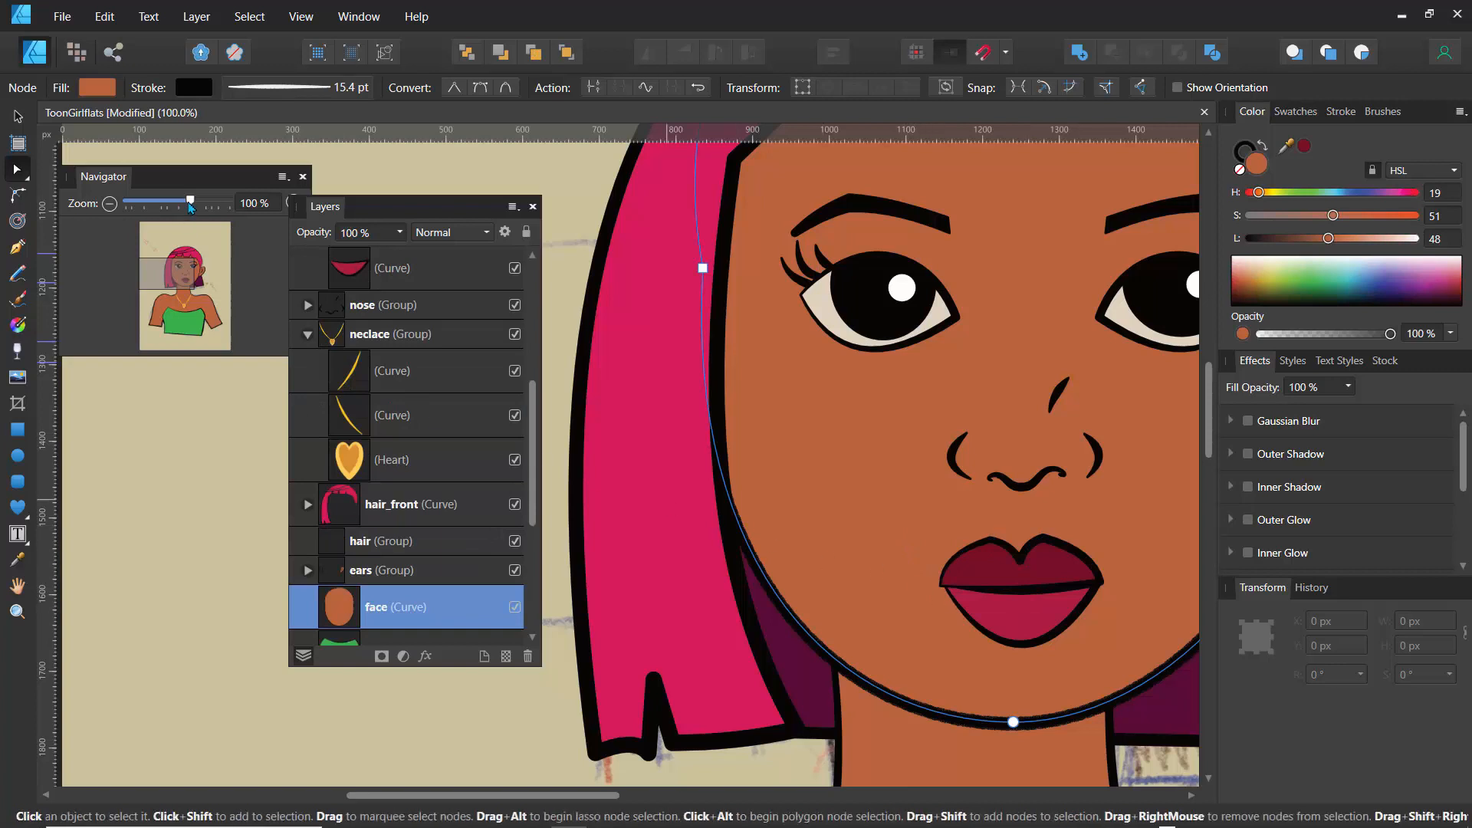
Step: Fill the curved band across the front hair with light pink at HSL 338, 84, 77, remove its stroke, and deselect it
drag(190, 202, 143, 219)
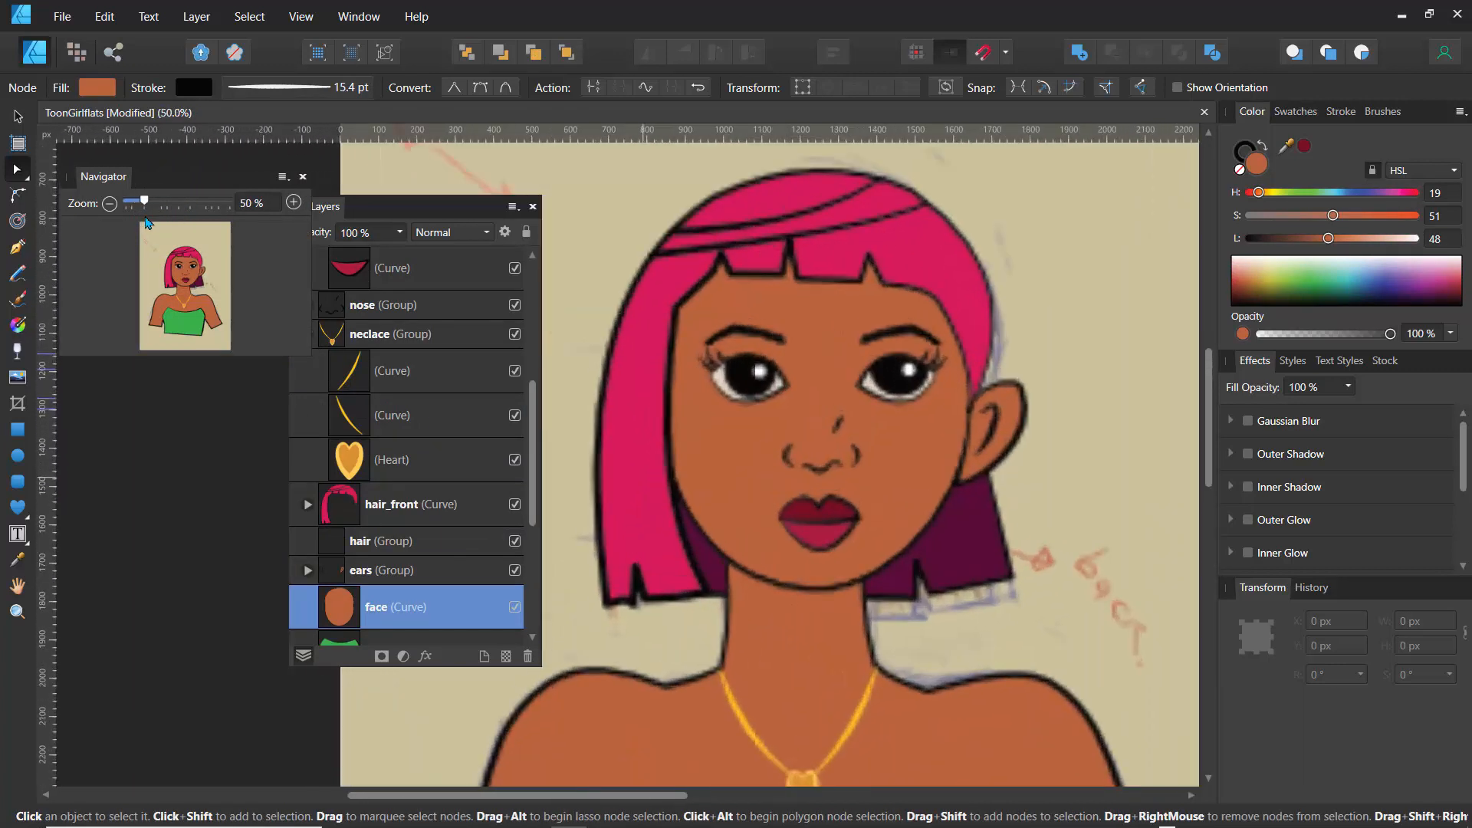
click(801, 240)
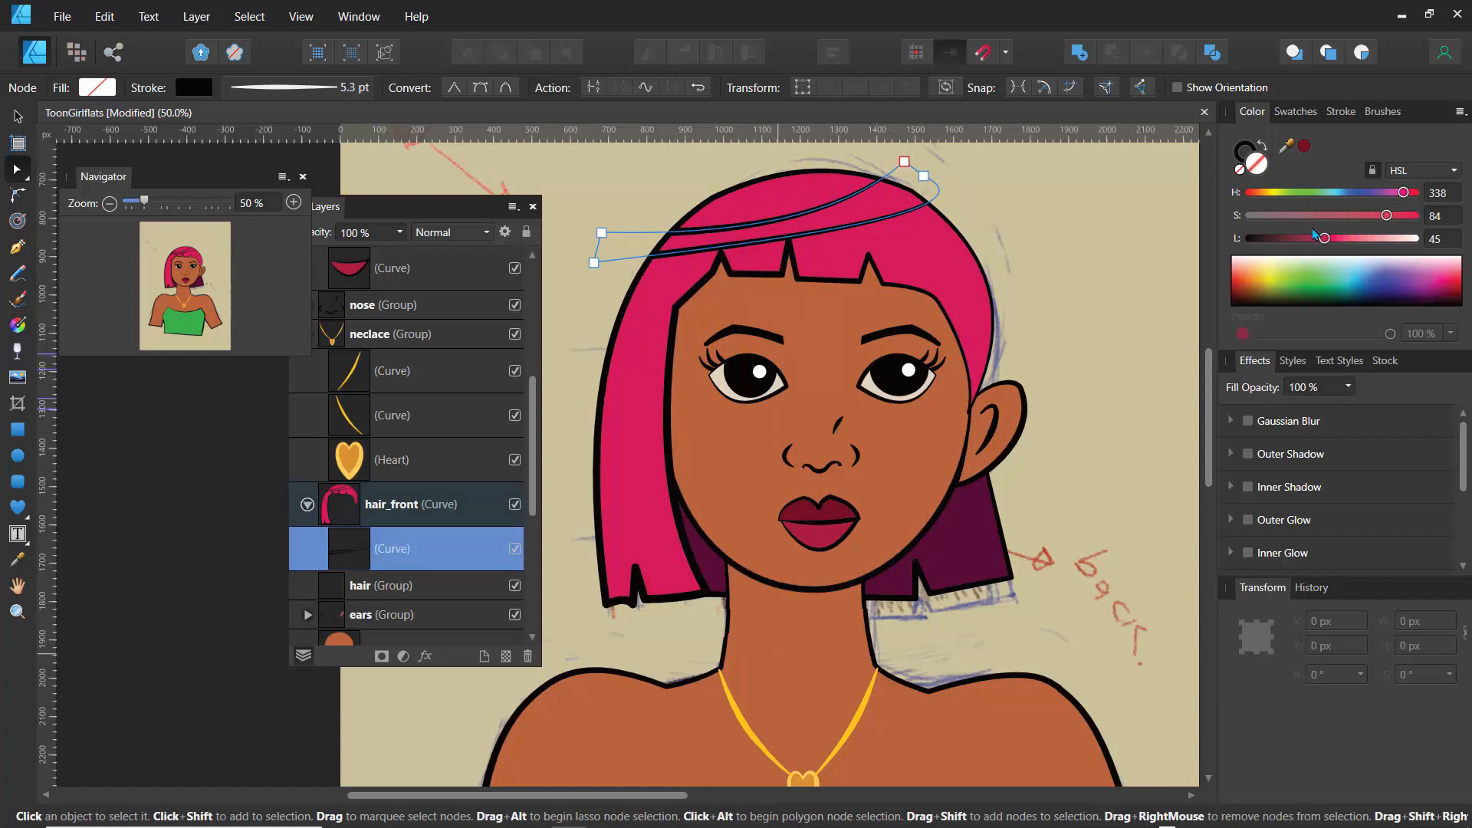
drag(1326, 240, 1376, 239)
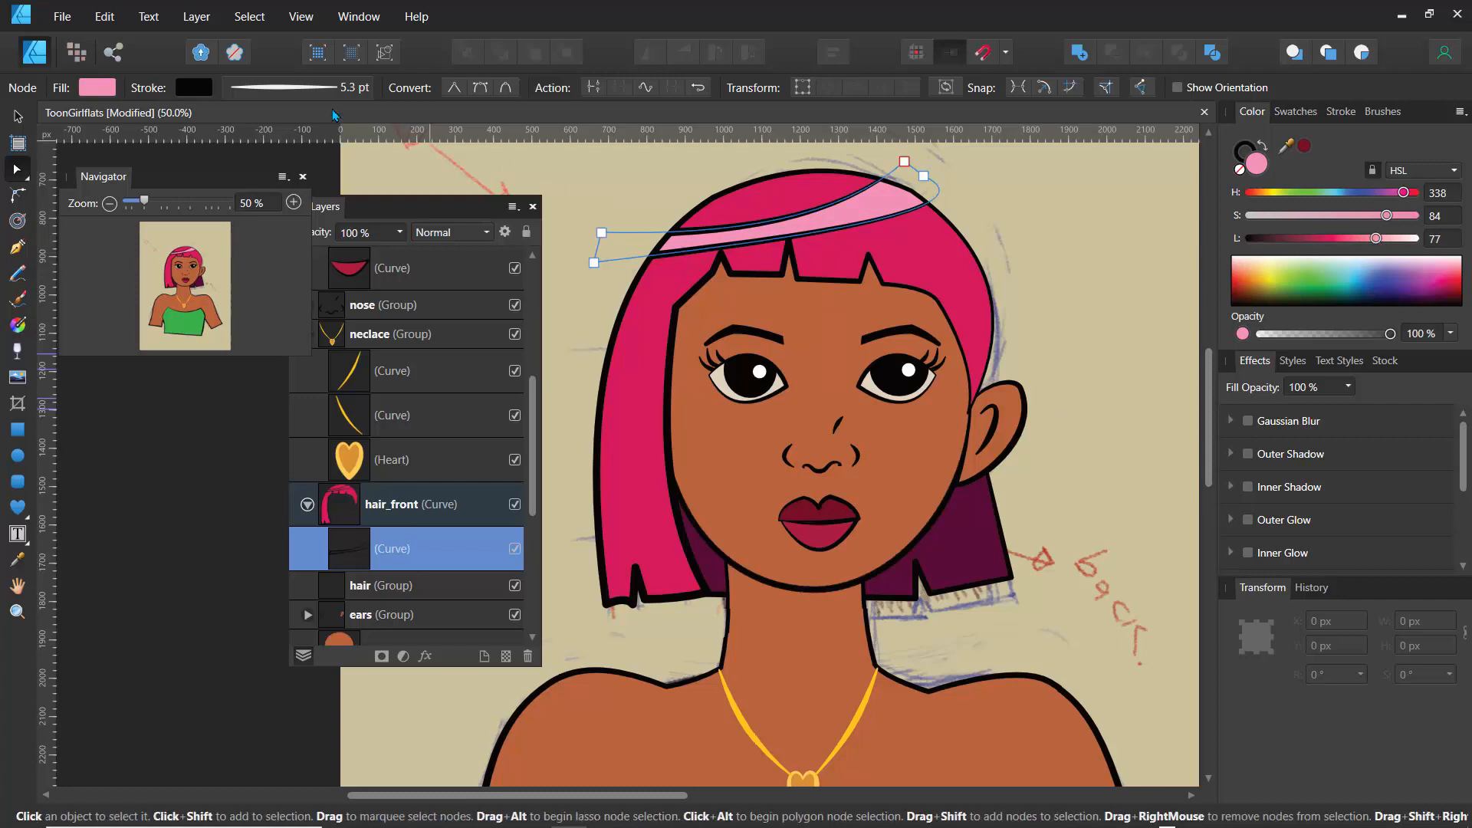
click(195, 88)
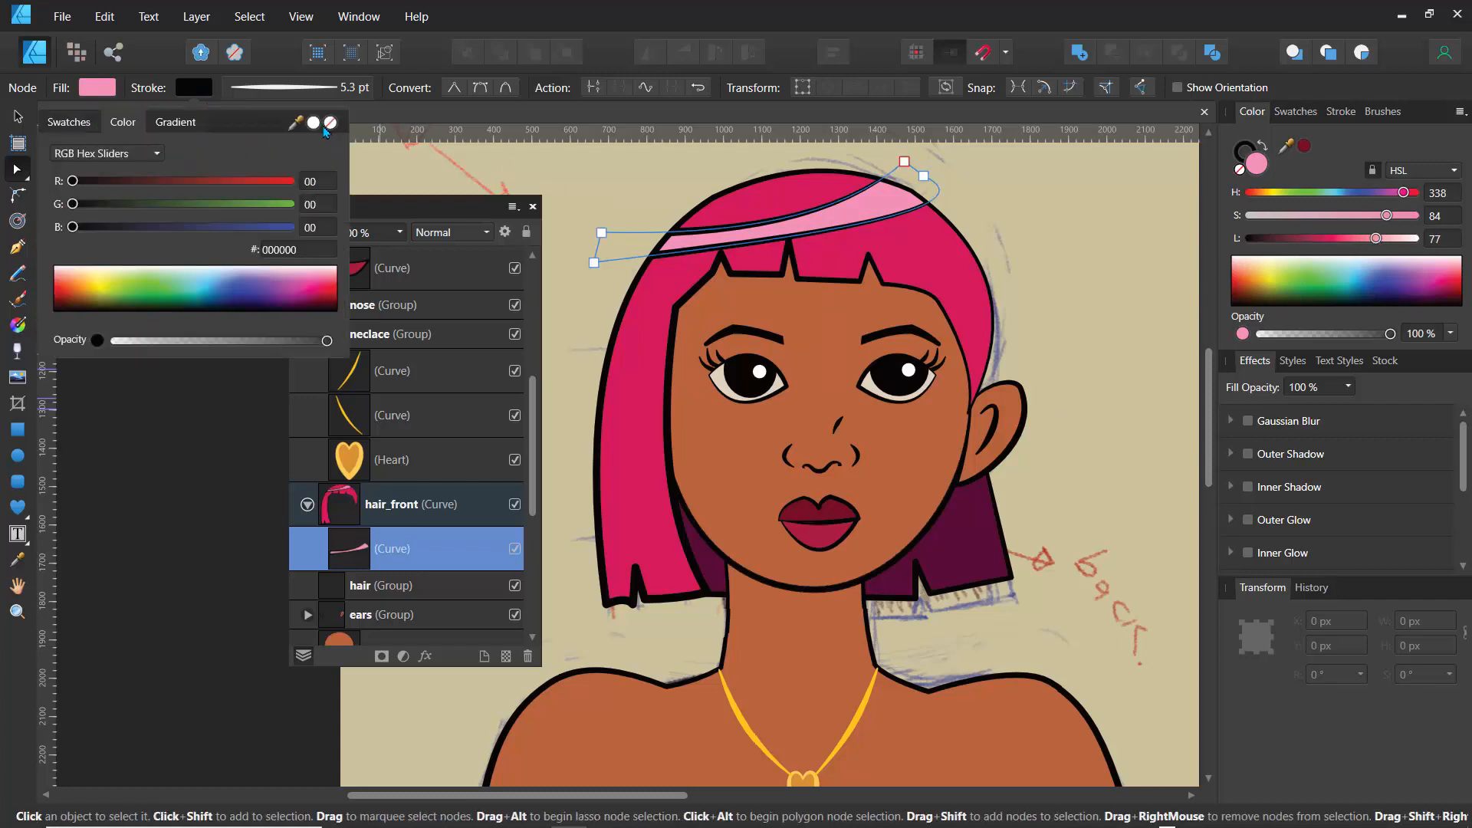
click(328, 126)
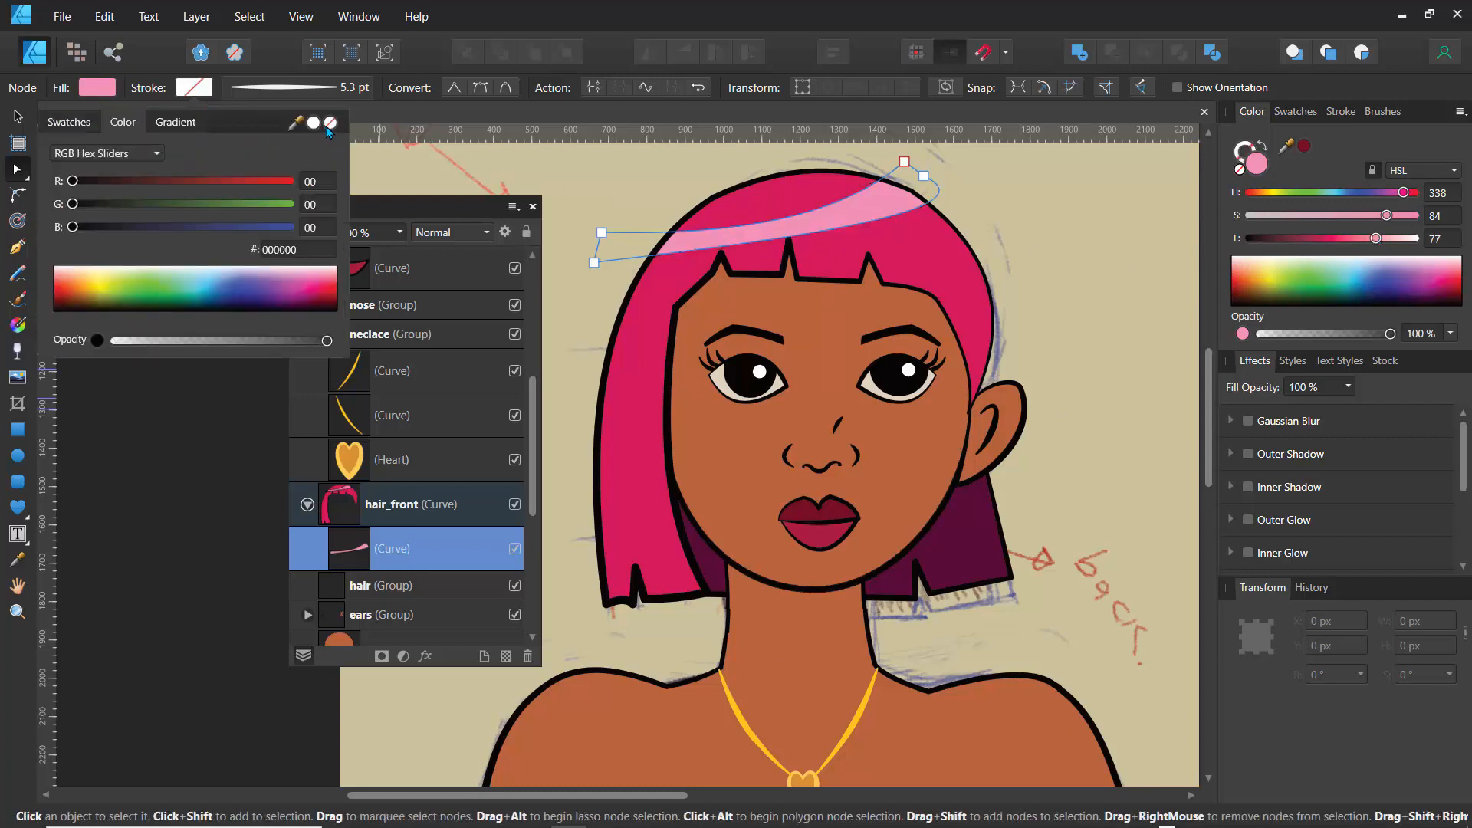
click(610, 189)
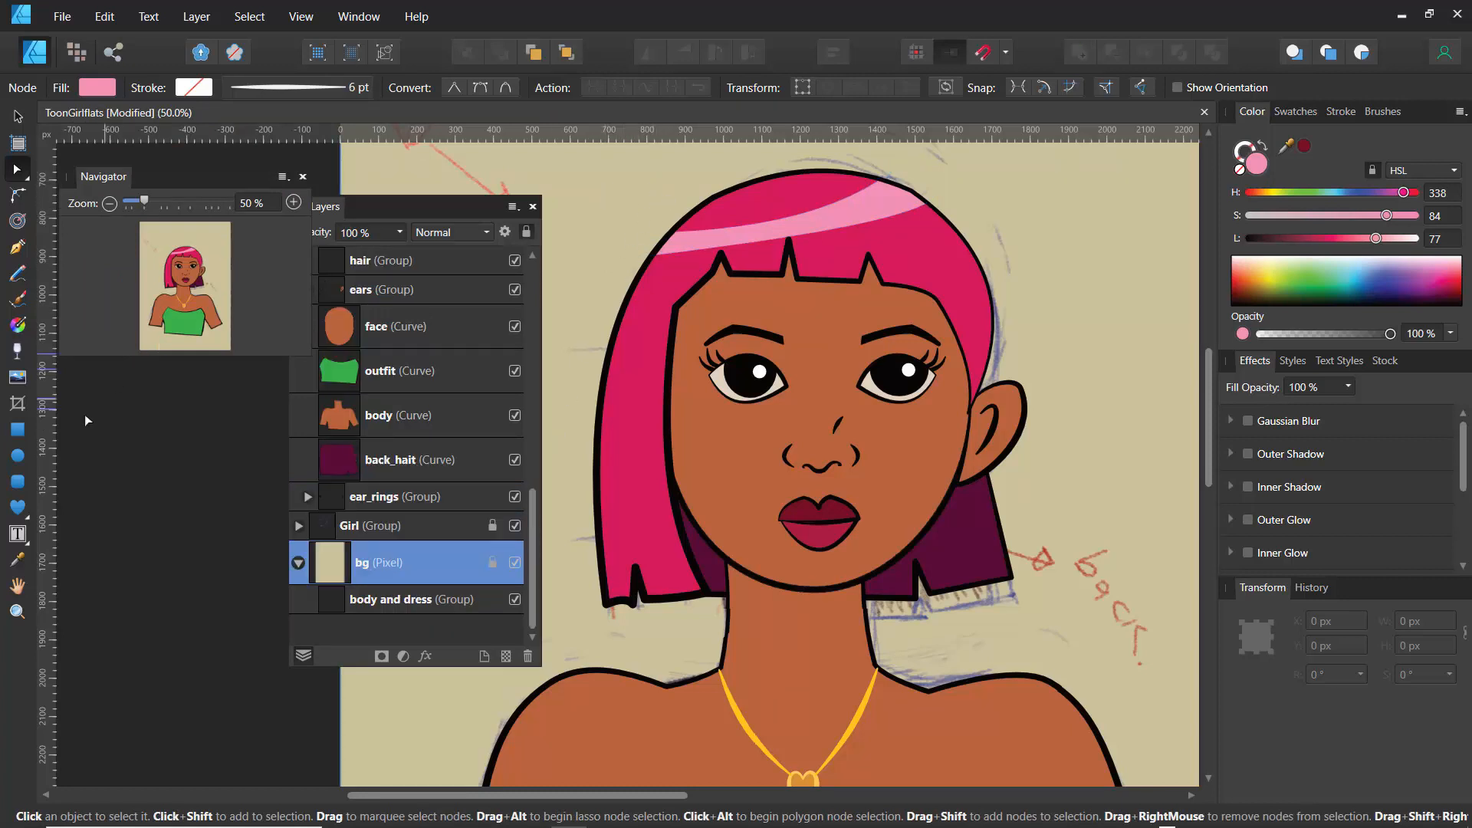
Step: Draw a narrow rectangle about 56 by 166 px across the pink hair highlight and rotate it to 18°
click(17, 430)
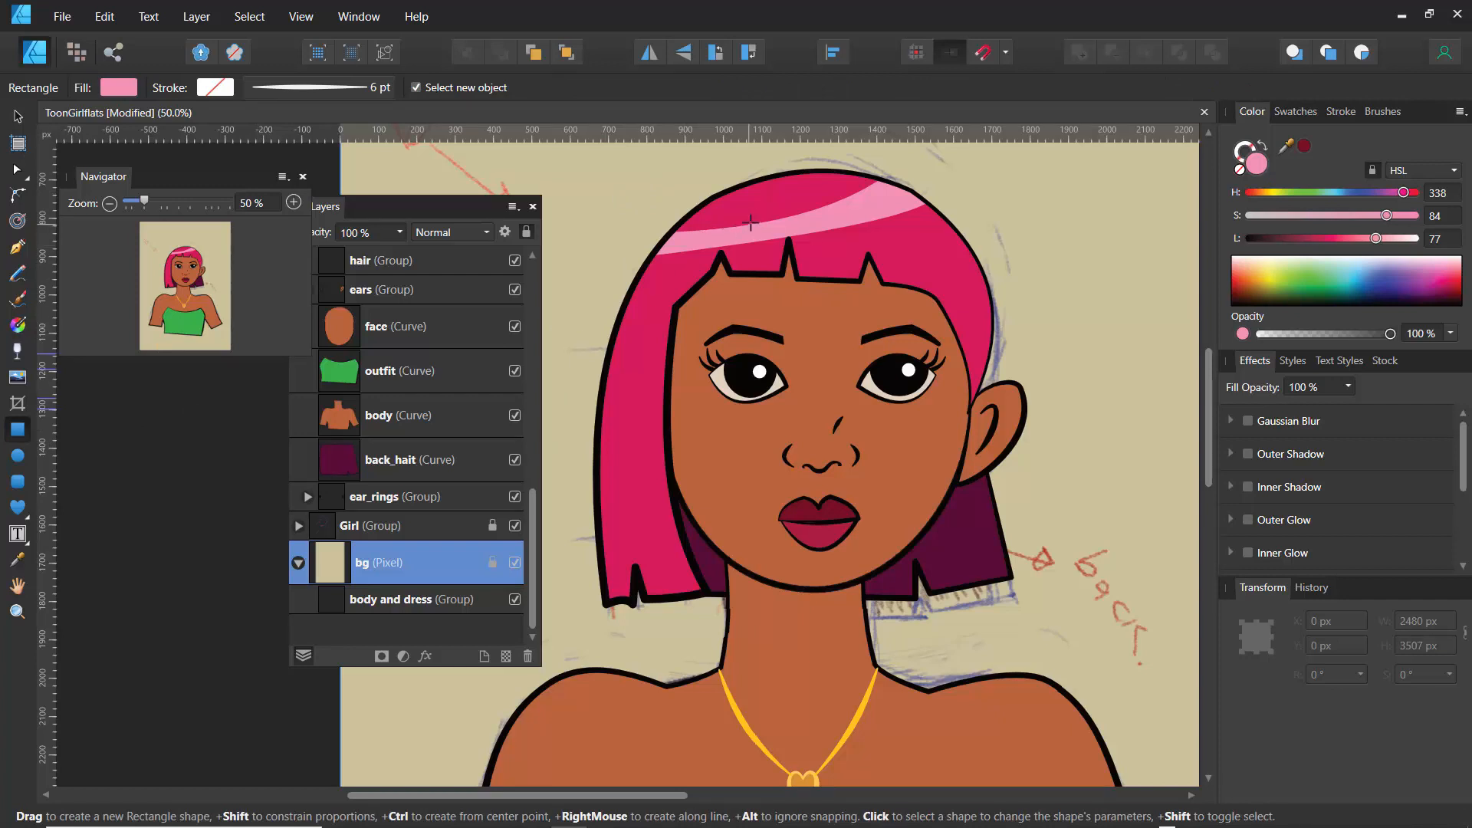
drag(745, 202, 767, 267)
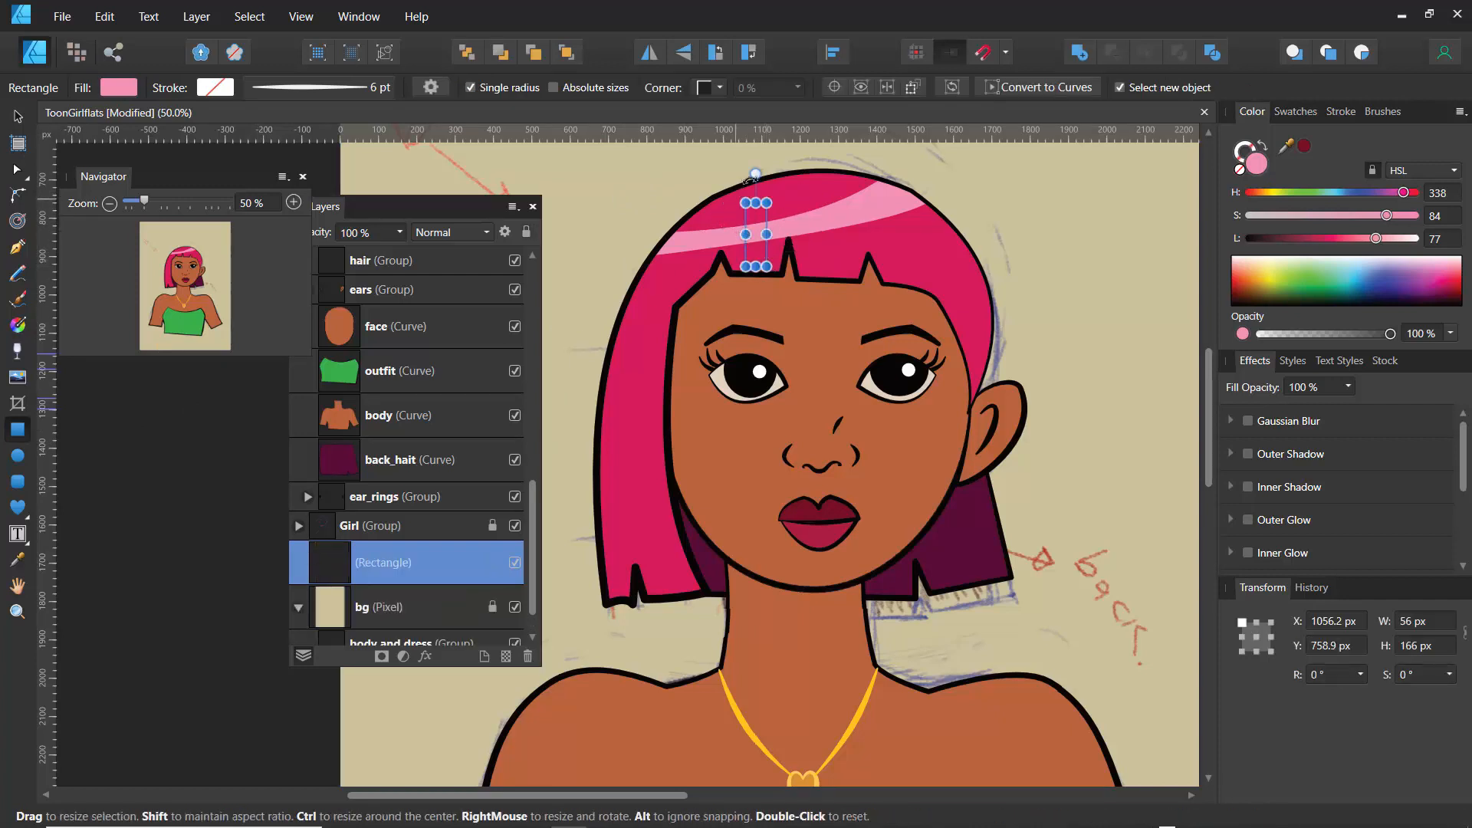
drag(752, 169, 729, 146)
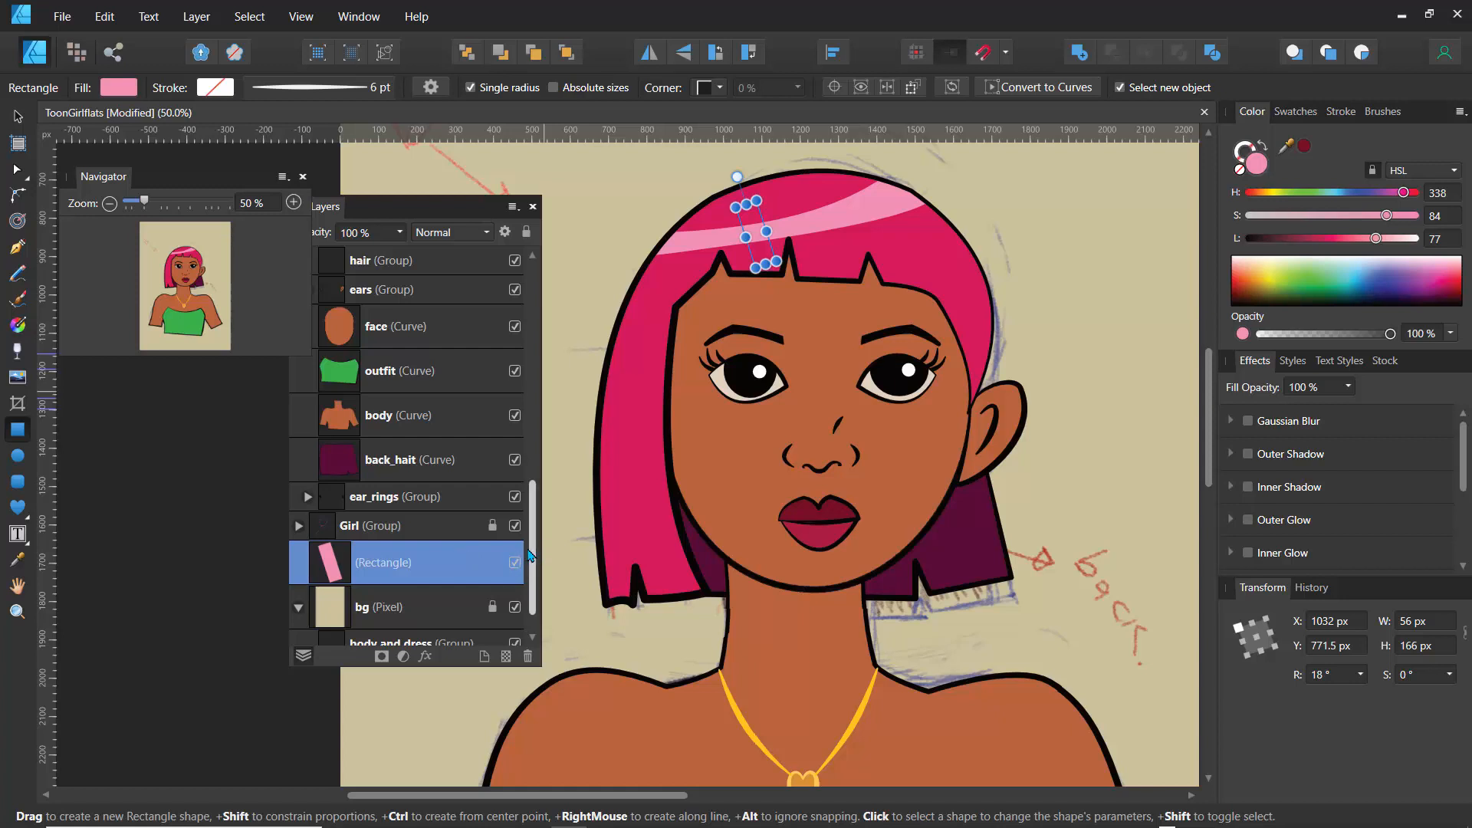
Step: Nest the rectangle inside the pink highlight curve in hair_front and set its blend mode to Erase
mouse_move(533, 560)
mouse_down()
mouse_move(535, 579)
mouse_move(535, 552)
mouse_up()
drag(335, 615, 381, 482)
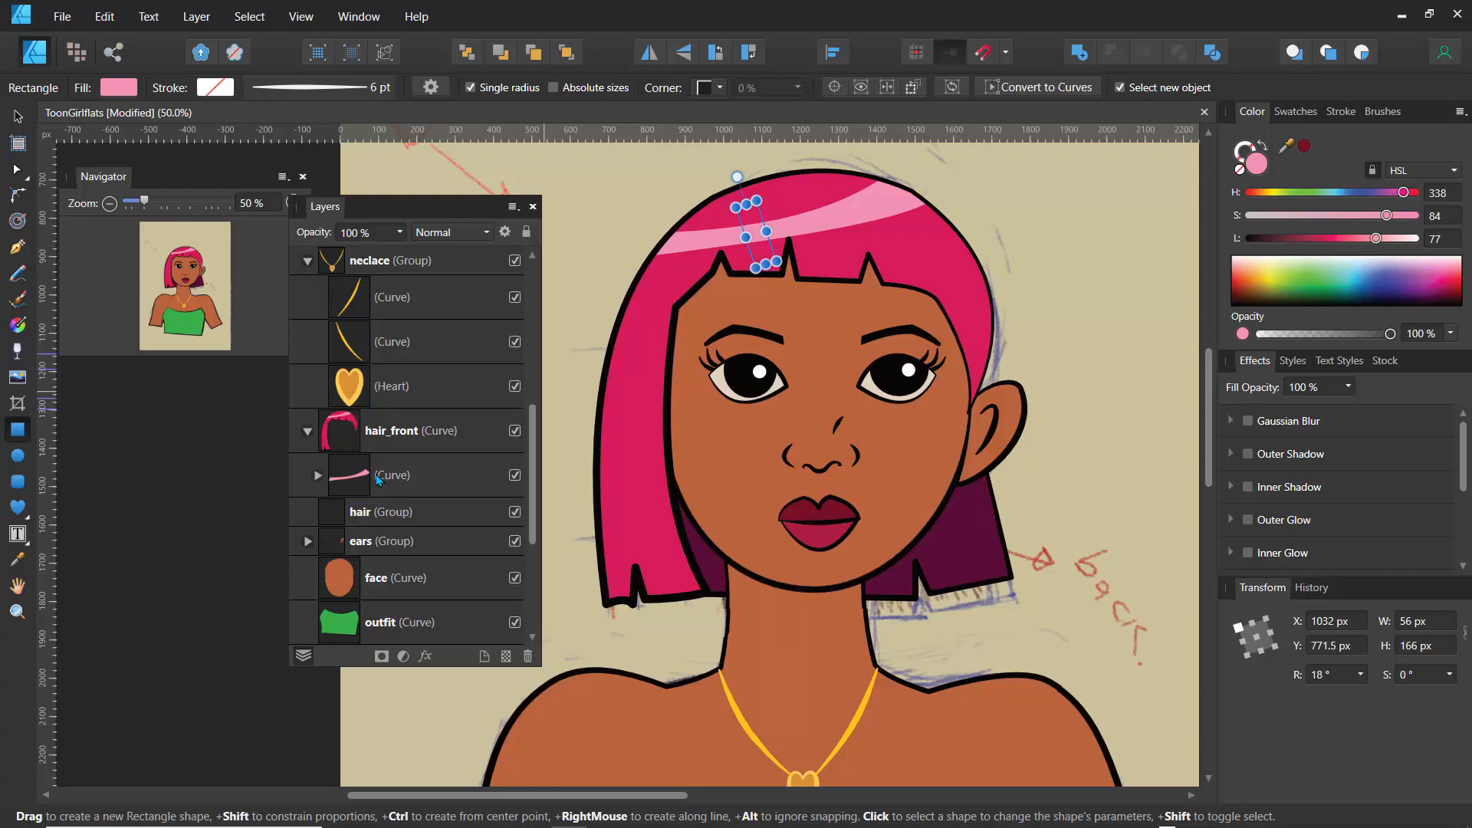
click(318, 476)
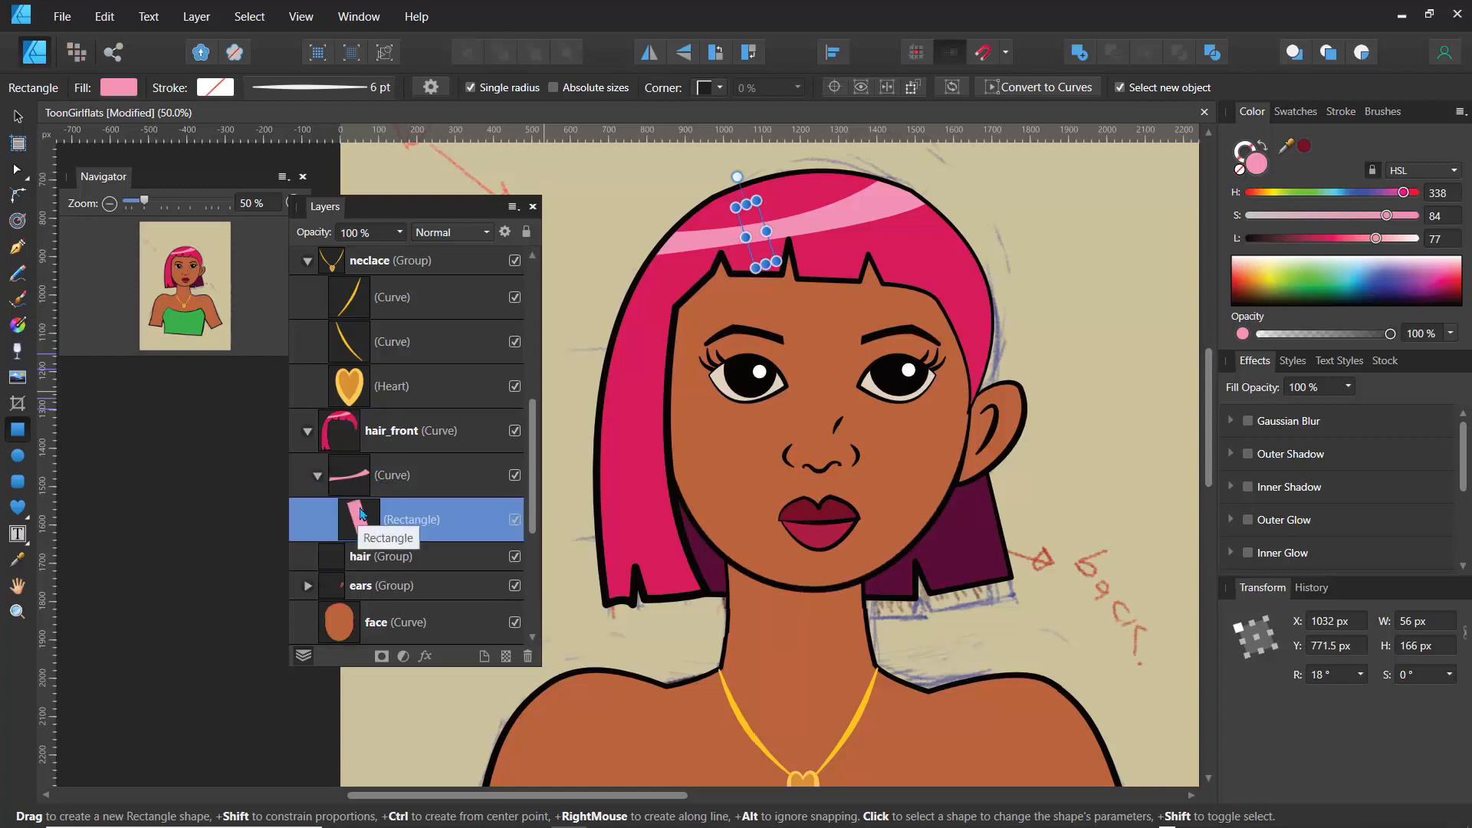
click(444, 233)
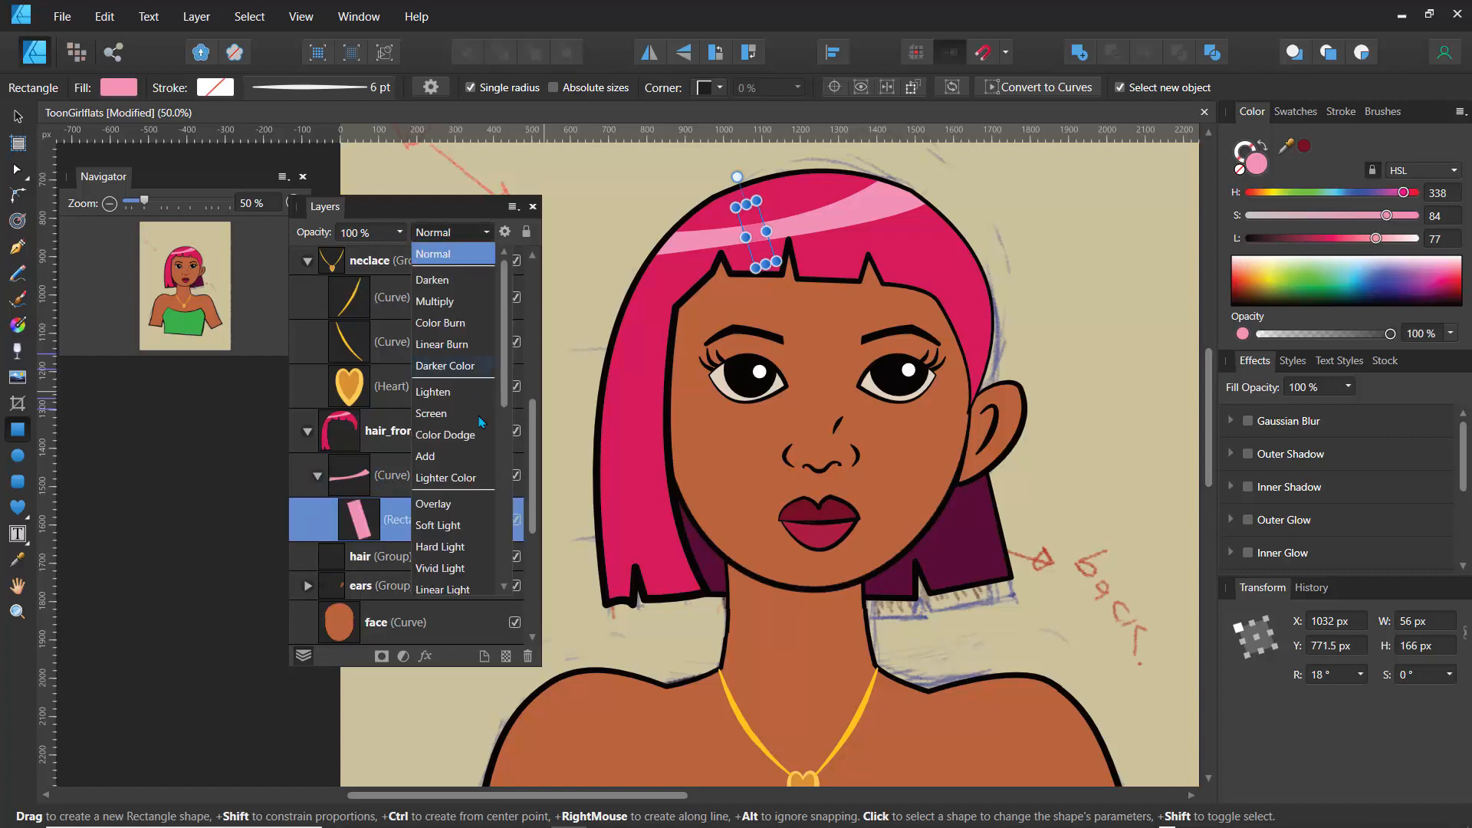
scroll(438, 567, down, 5)
click(428, 573)
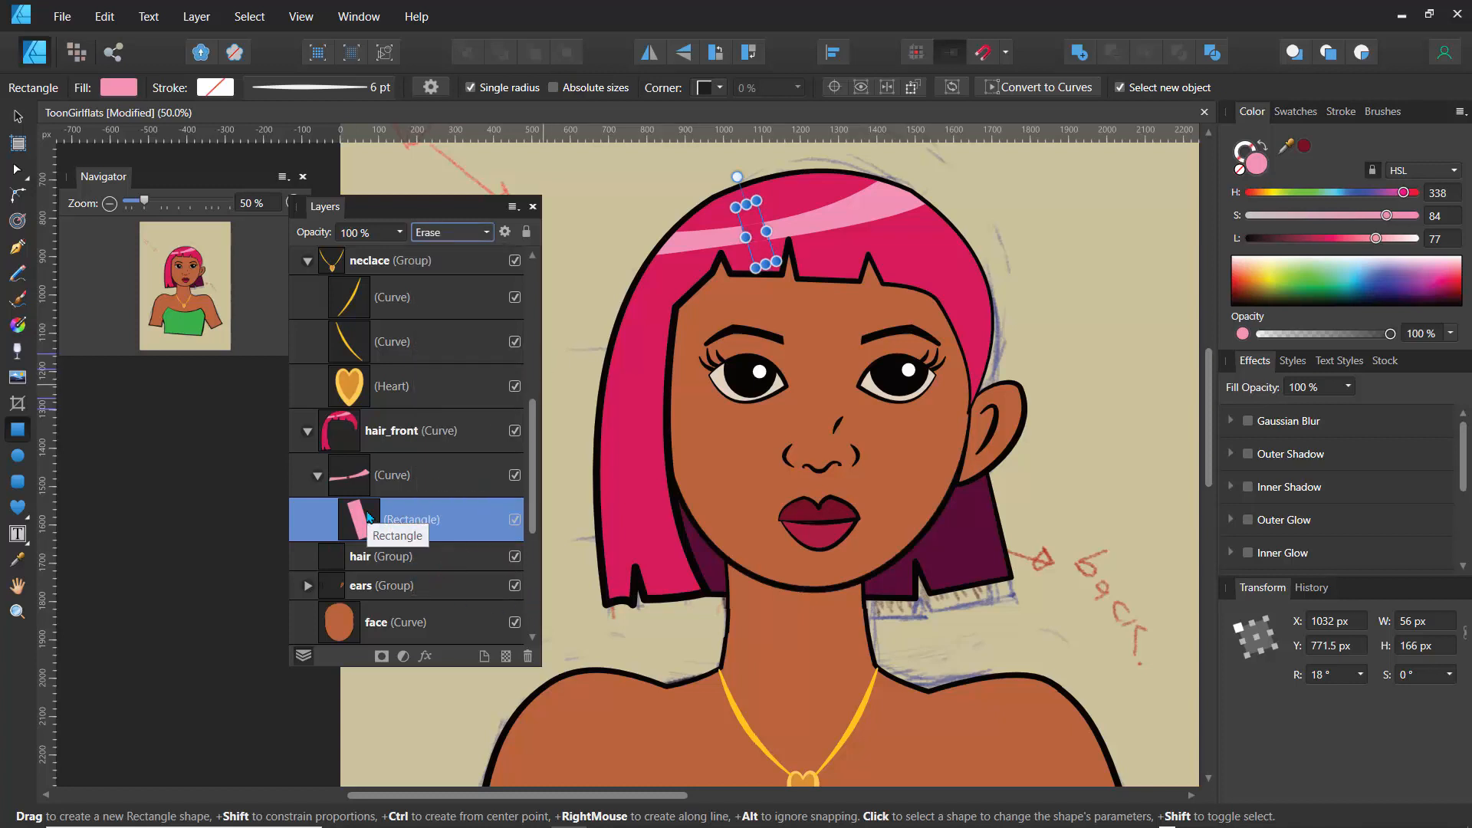
Step: Duplicate the erase rectangle, place the copy further right along the pink hair highlight, narrow it to 23 px, and deselect it
key(ctrl+j)
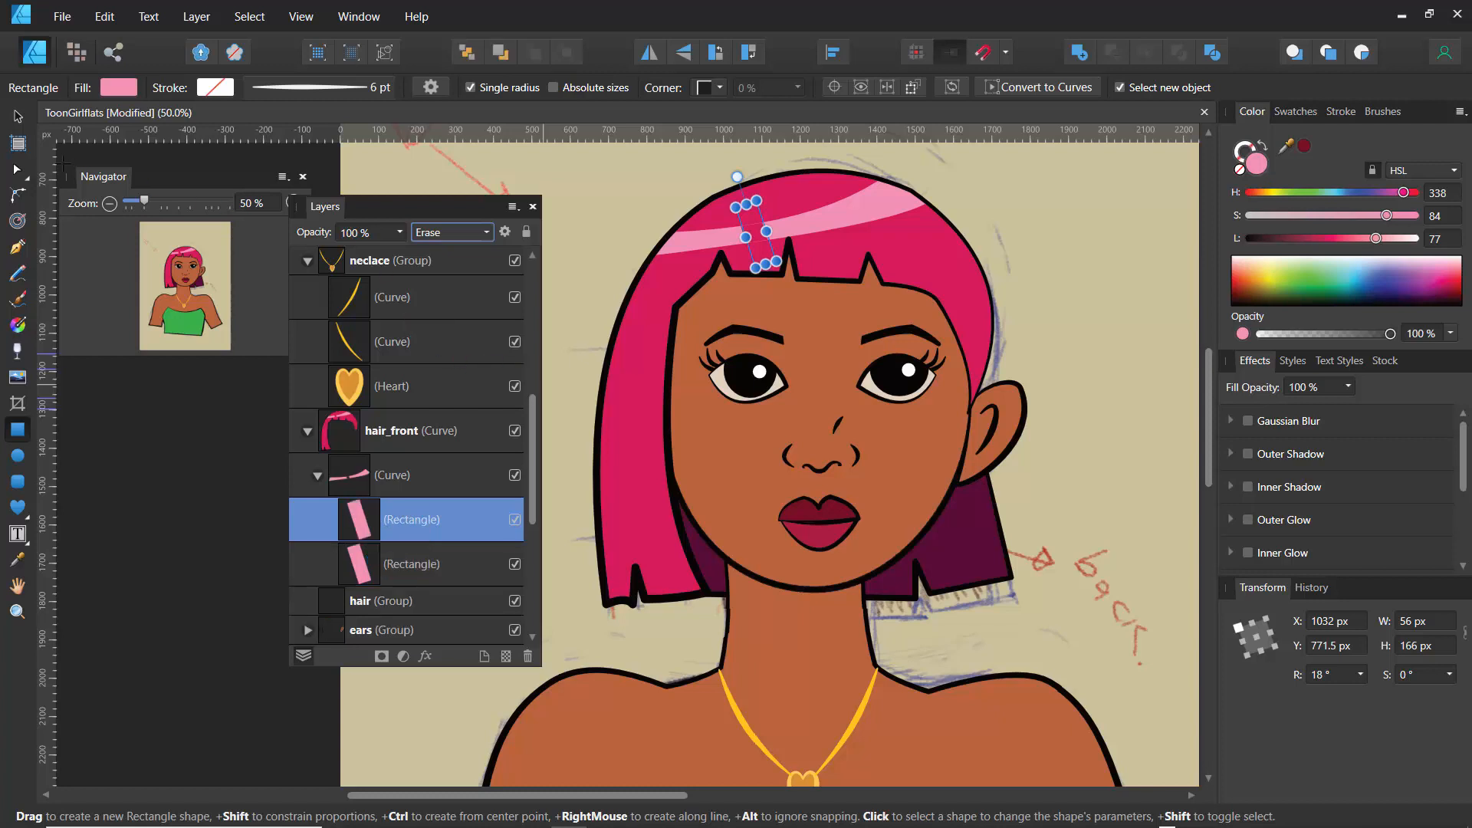
click(21, 117)
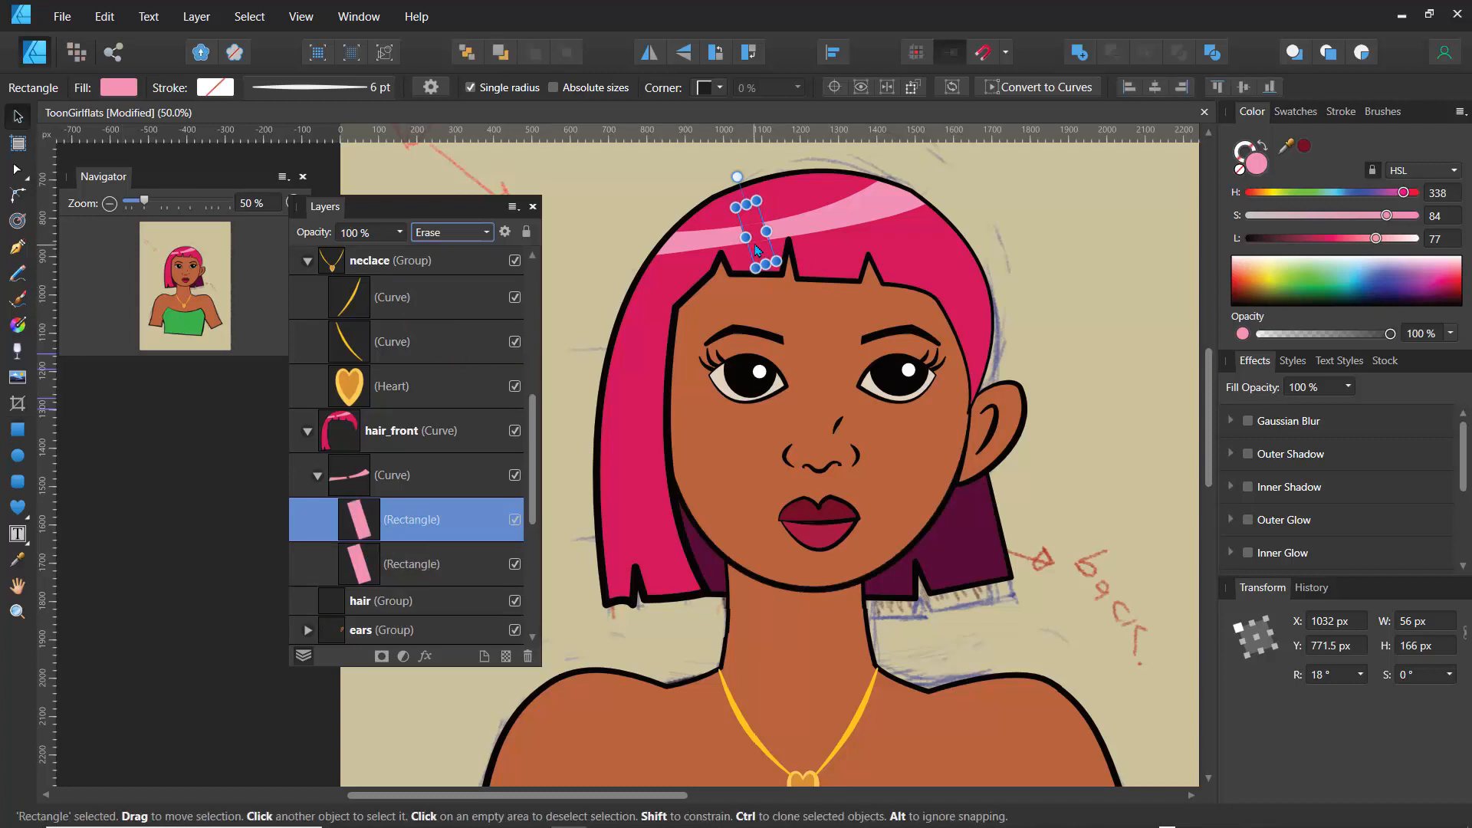
drag(761, 246, 825, 222)
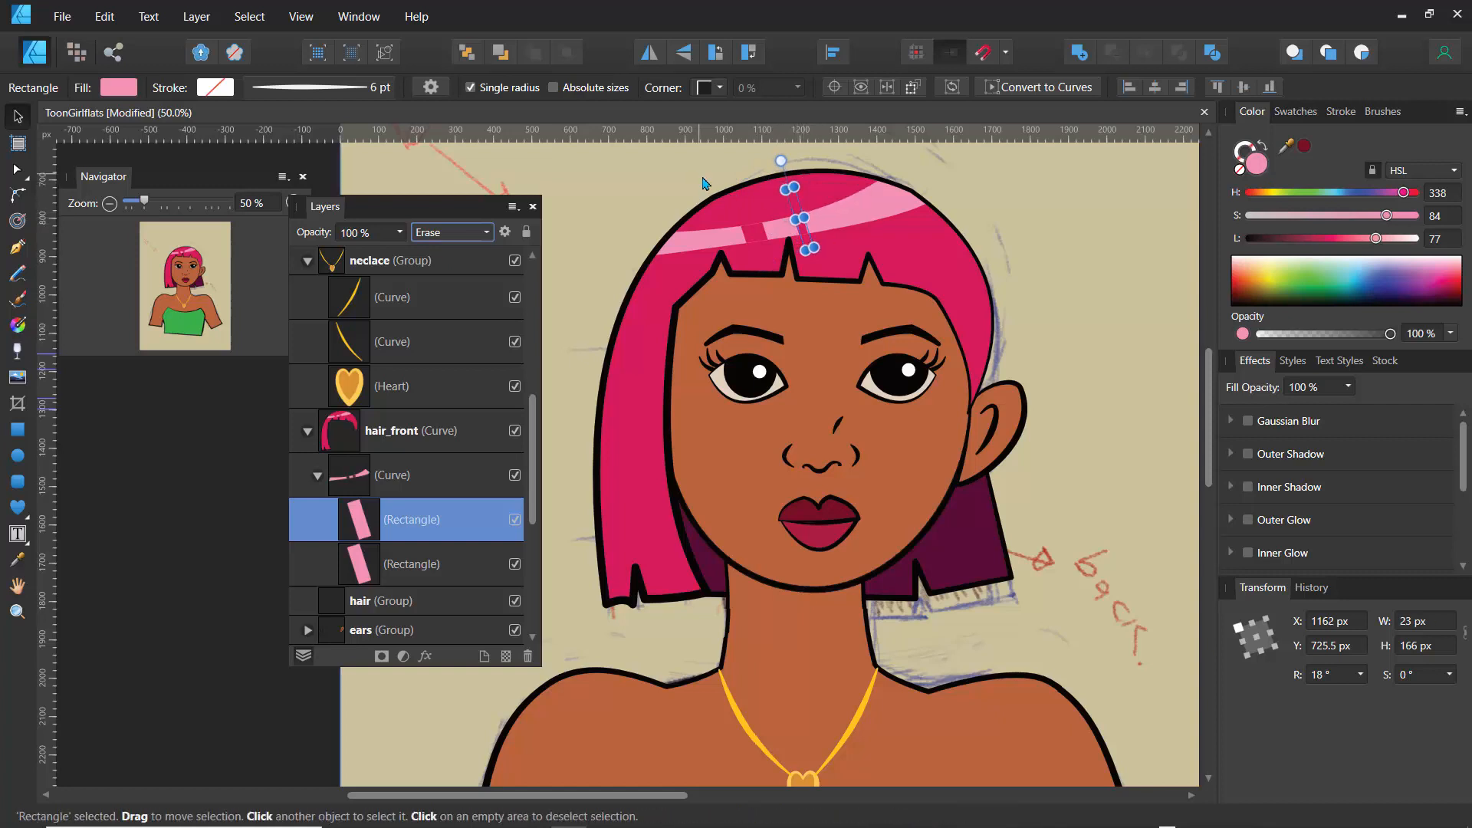
click(721, 193)
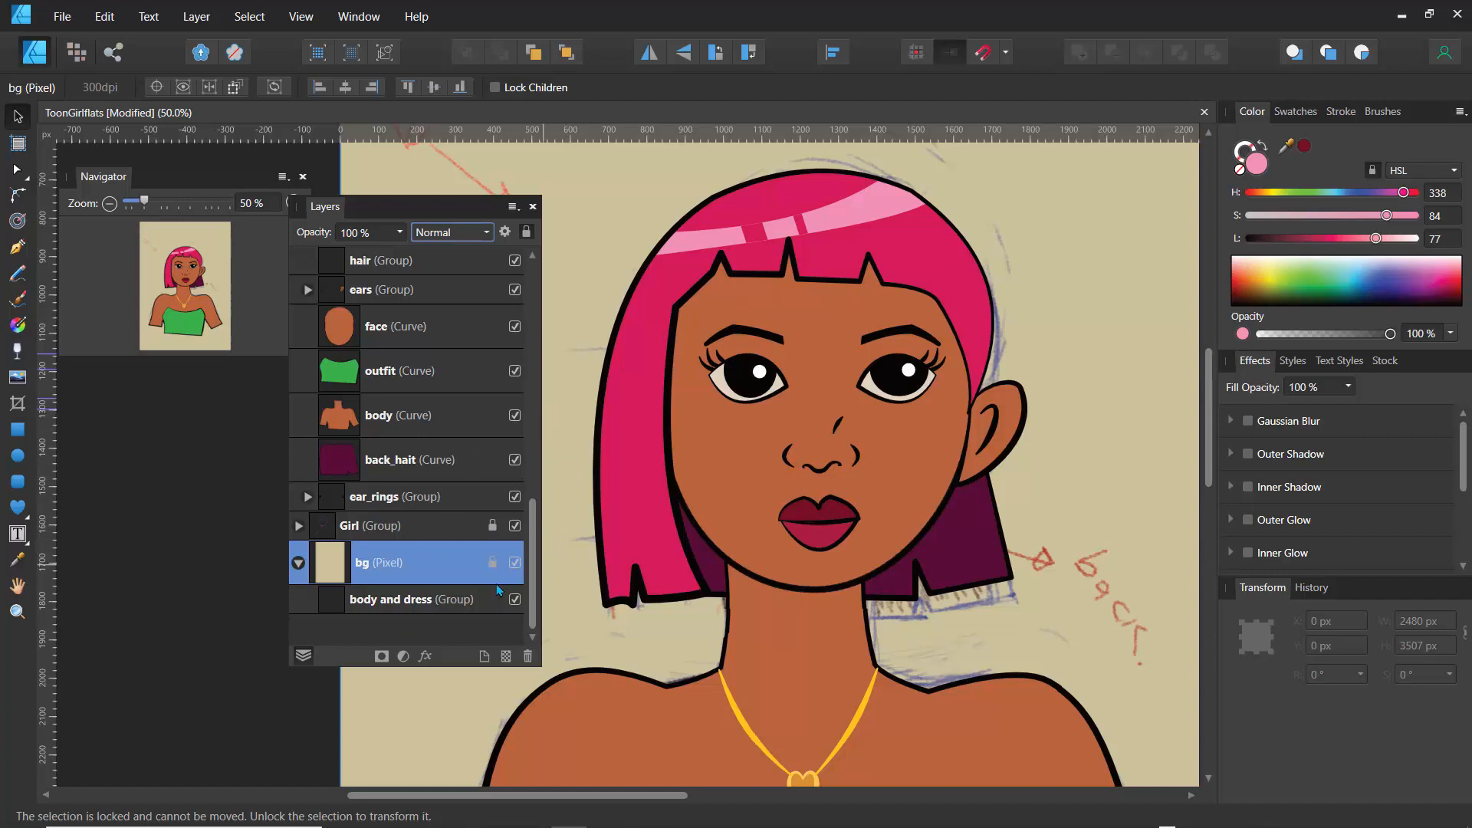
Step: Select the hair_front layer and collapse its nested contents
drag(143, 203, 138, 205)
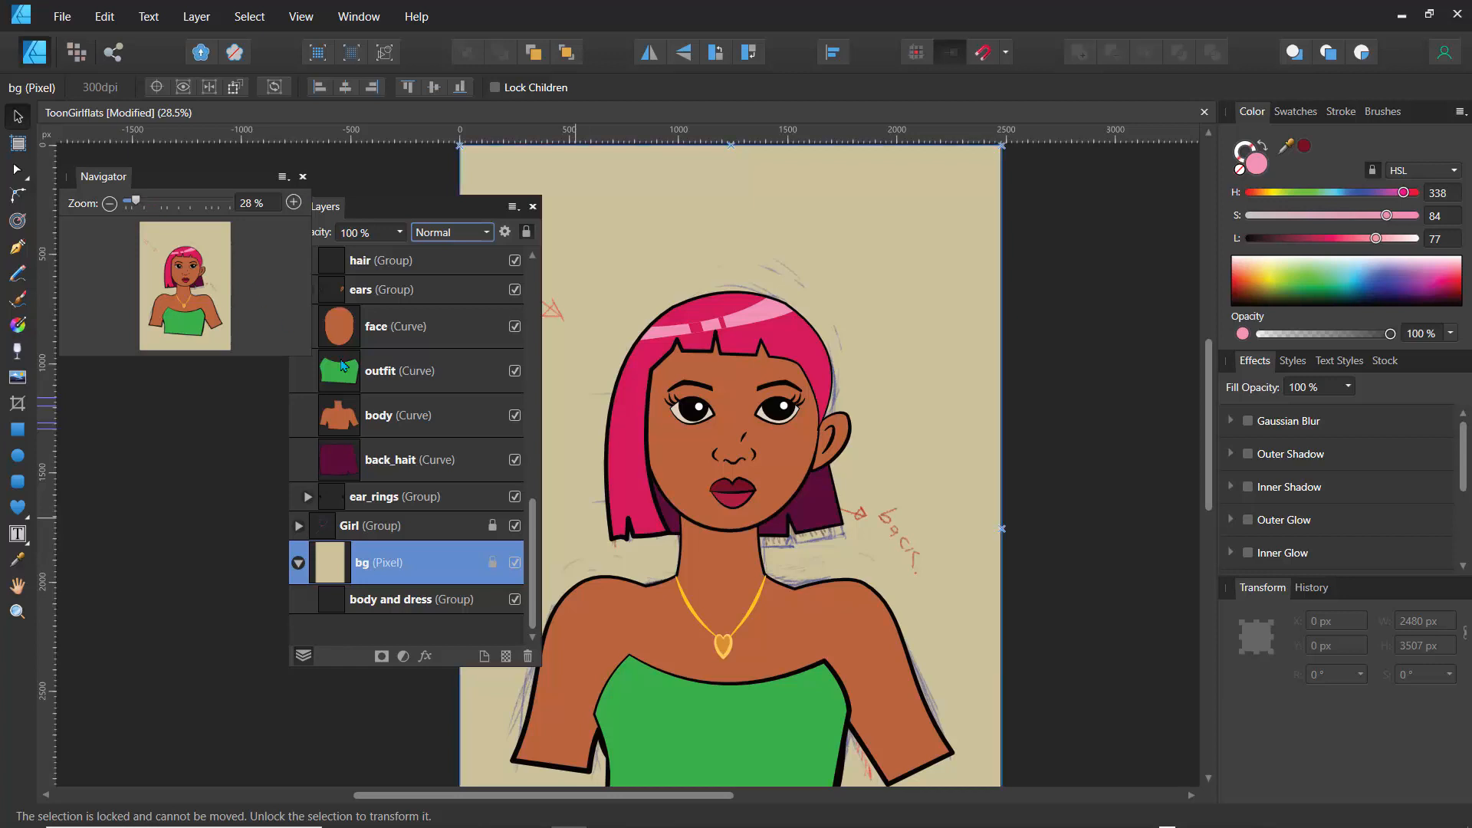
drag(531, 542, 531, 448)
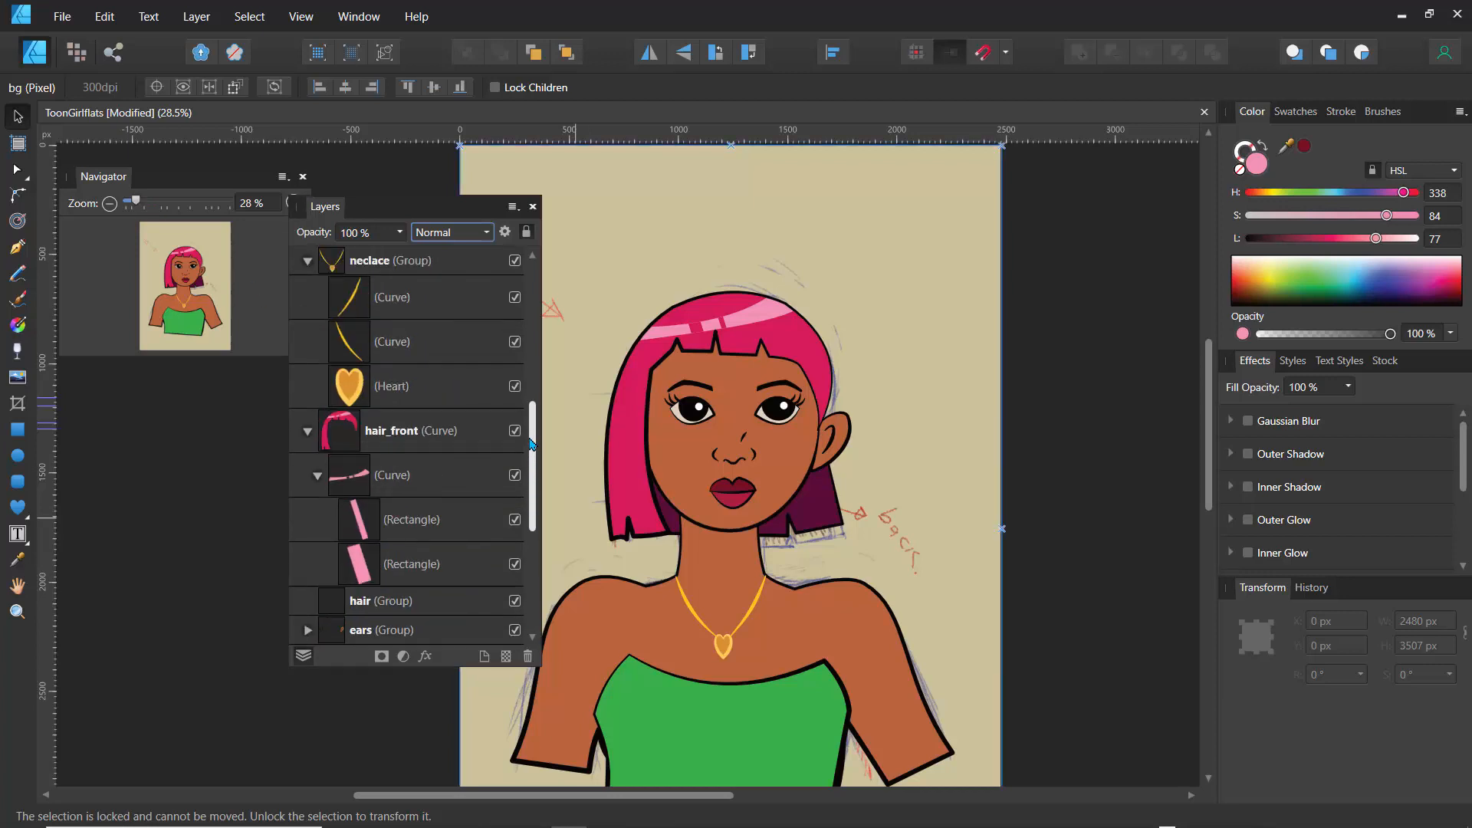
click(381, 433)
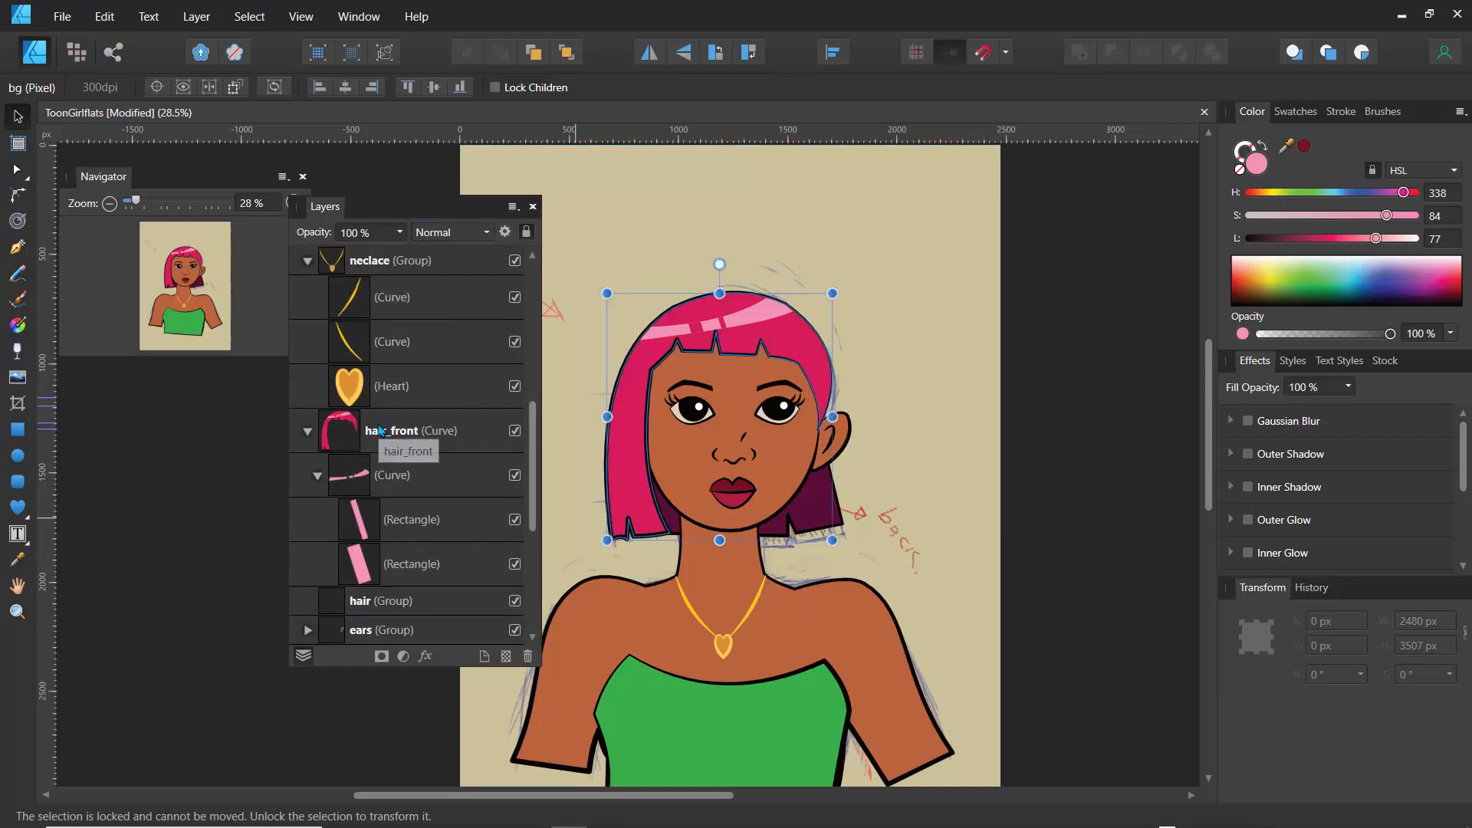
click(307, 432)
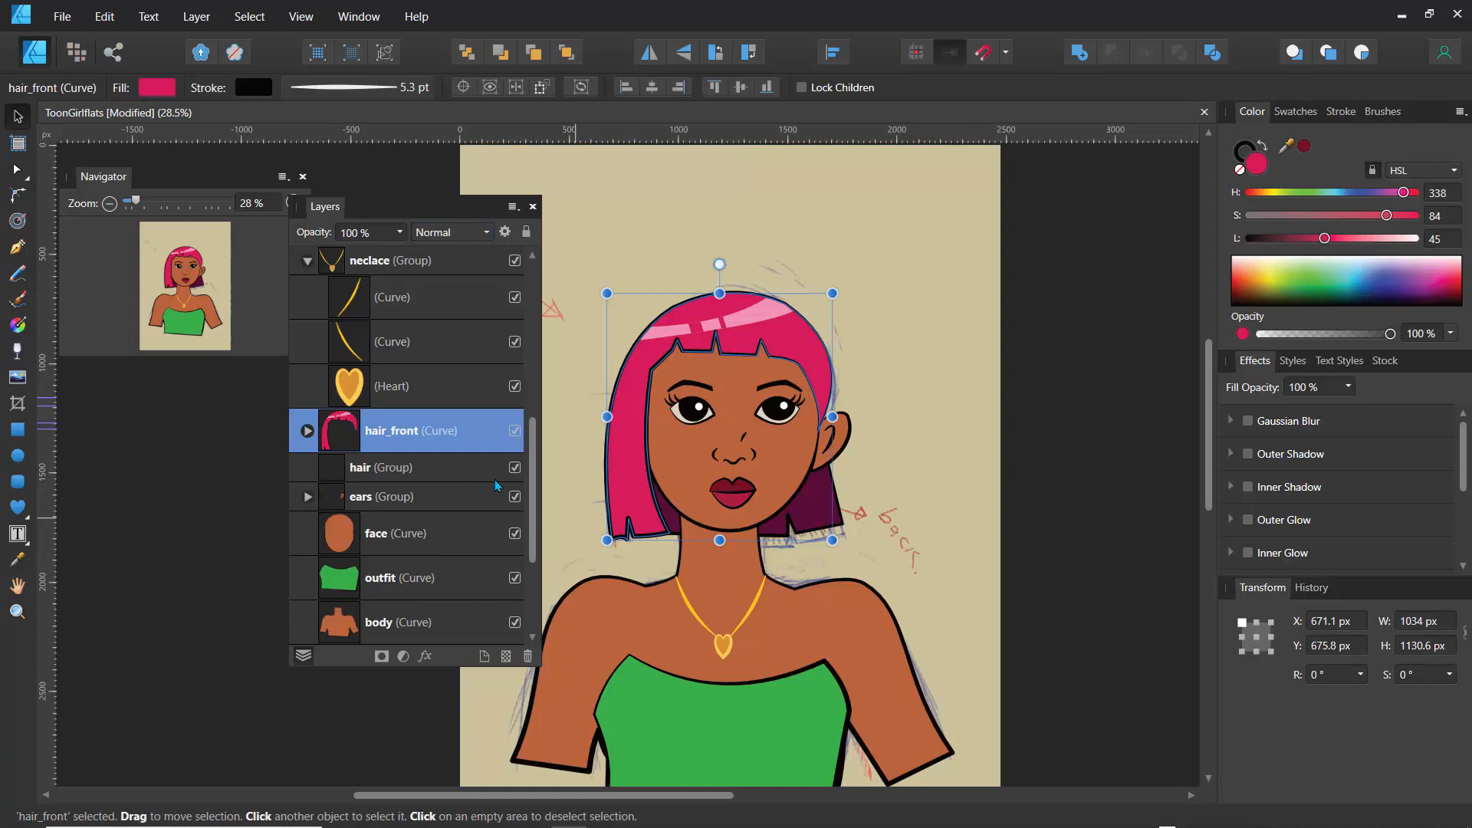
click(333, 468)
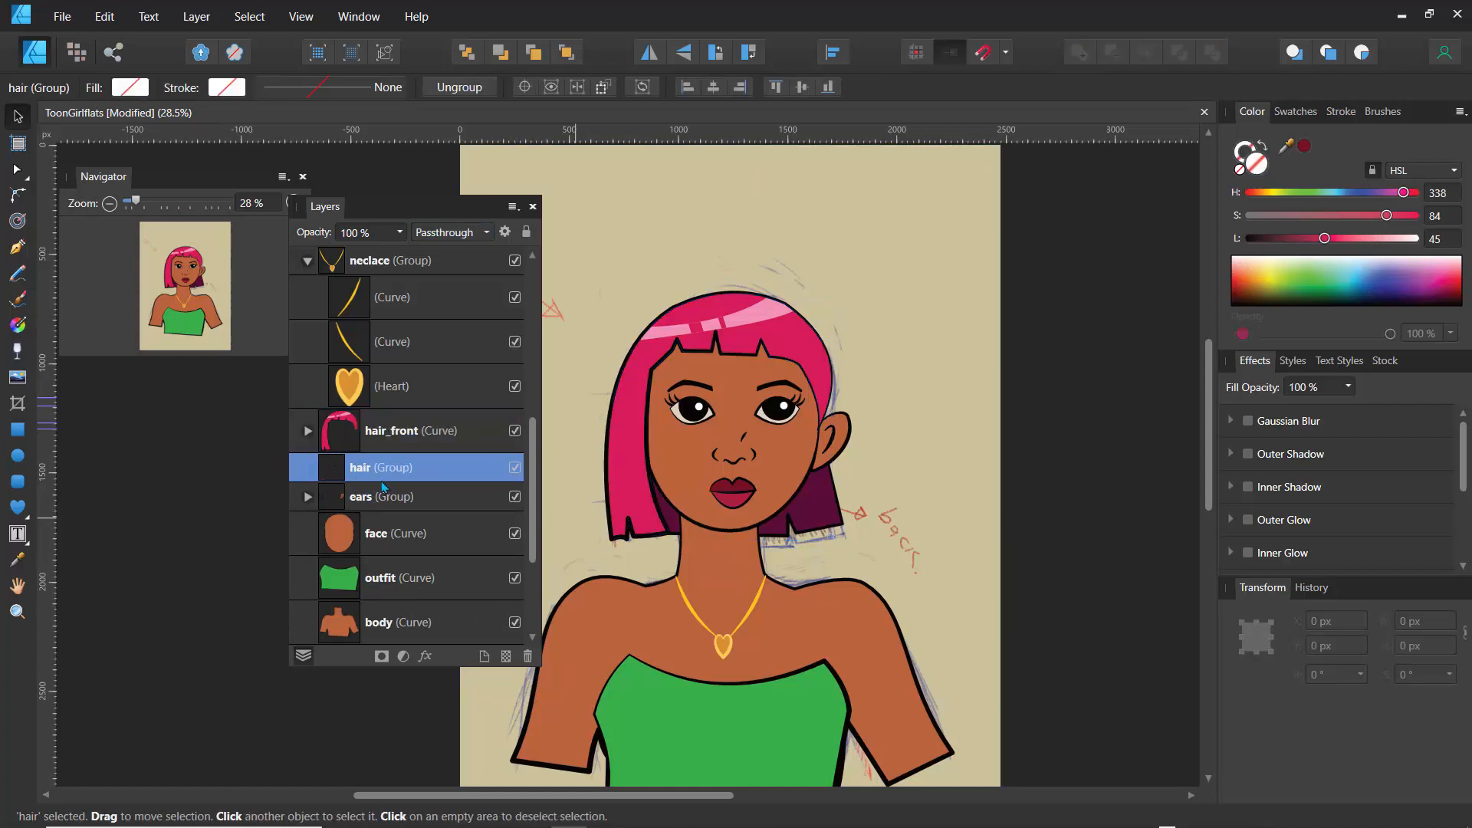
click(343, 438)
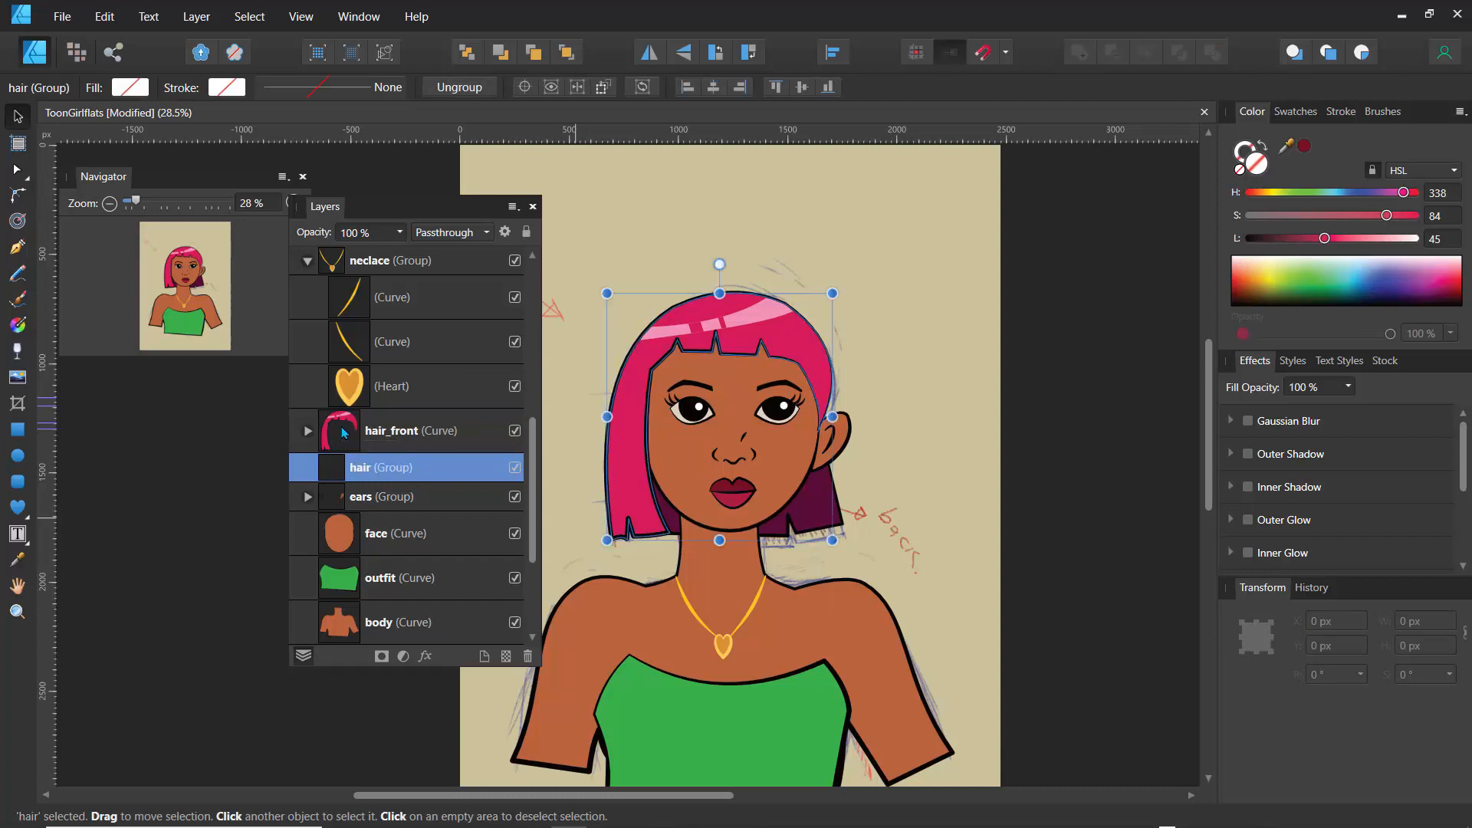
scroll(534, 563, down, 2)
scroll(534, 563, down, 1)
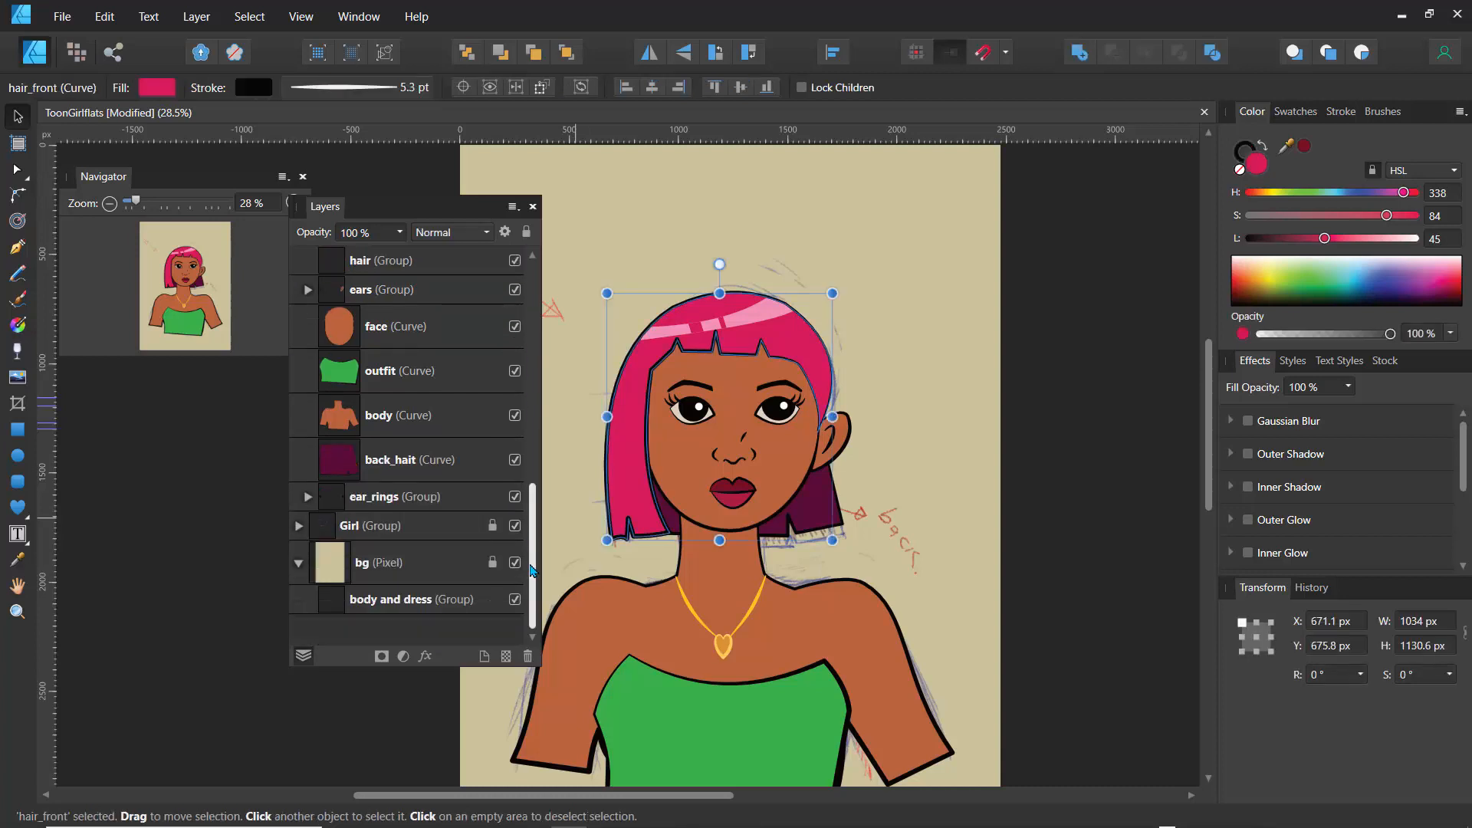
shift+click(342, 469)
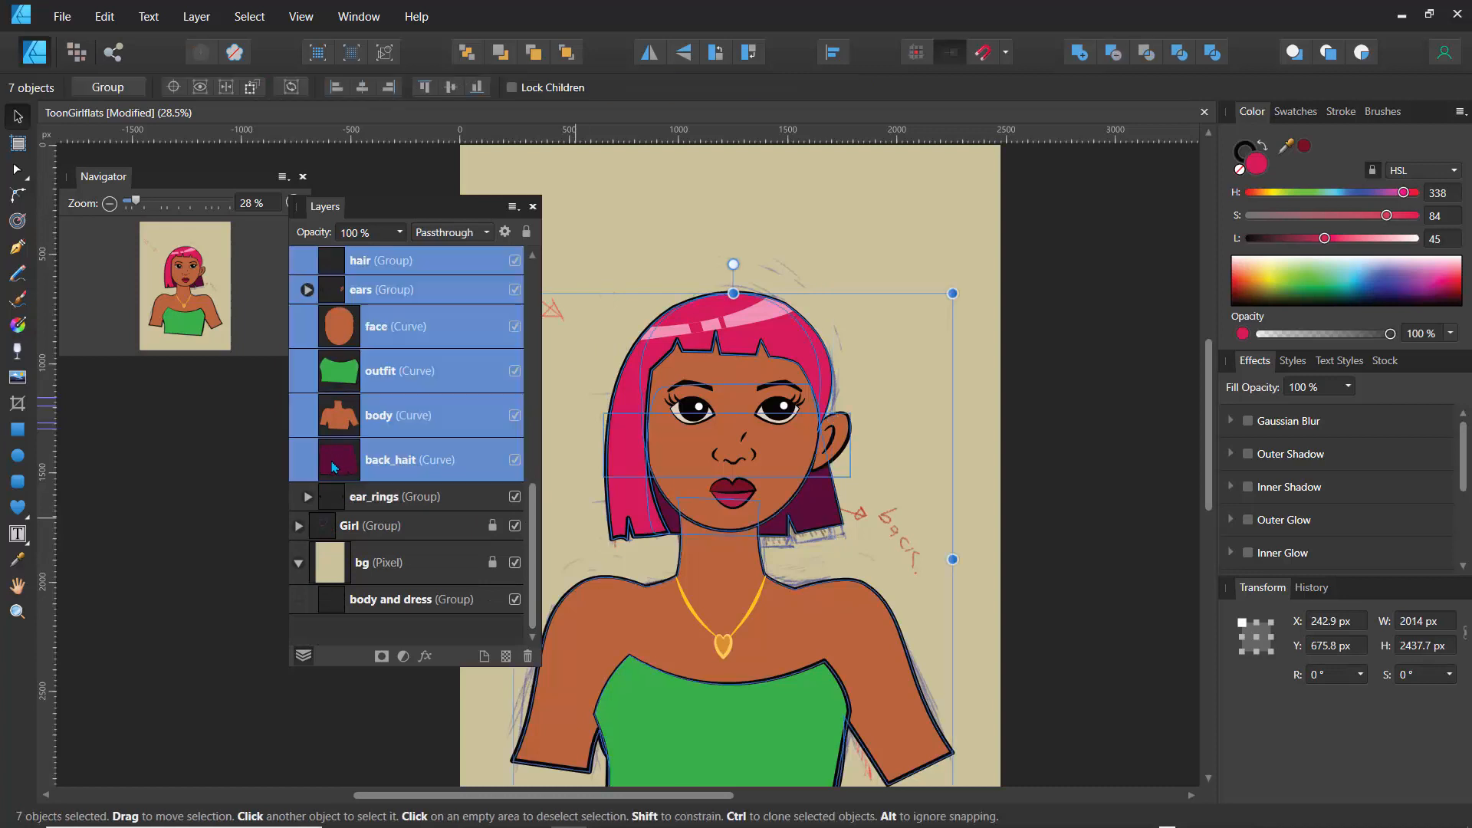
Step: Select back_hait and hair_front together, enlarge them to about 1149 by 1352 px, reposition them around the head, and deselect
click(339, 465)
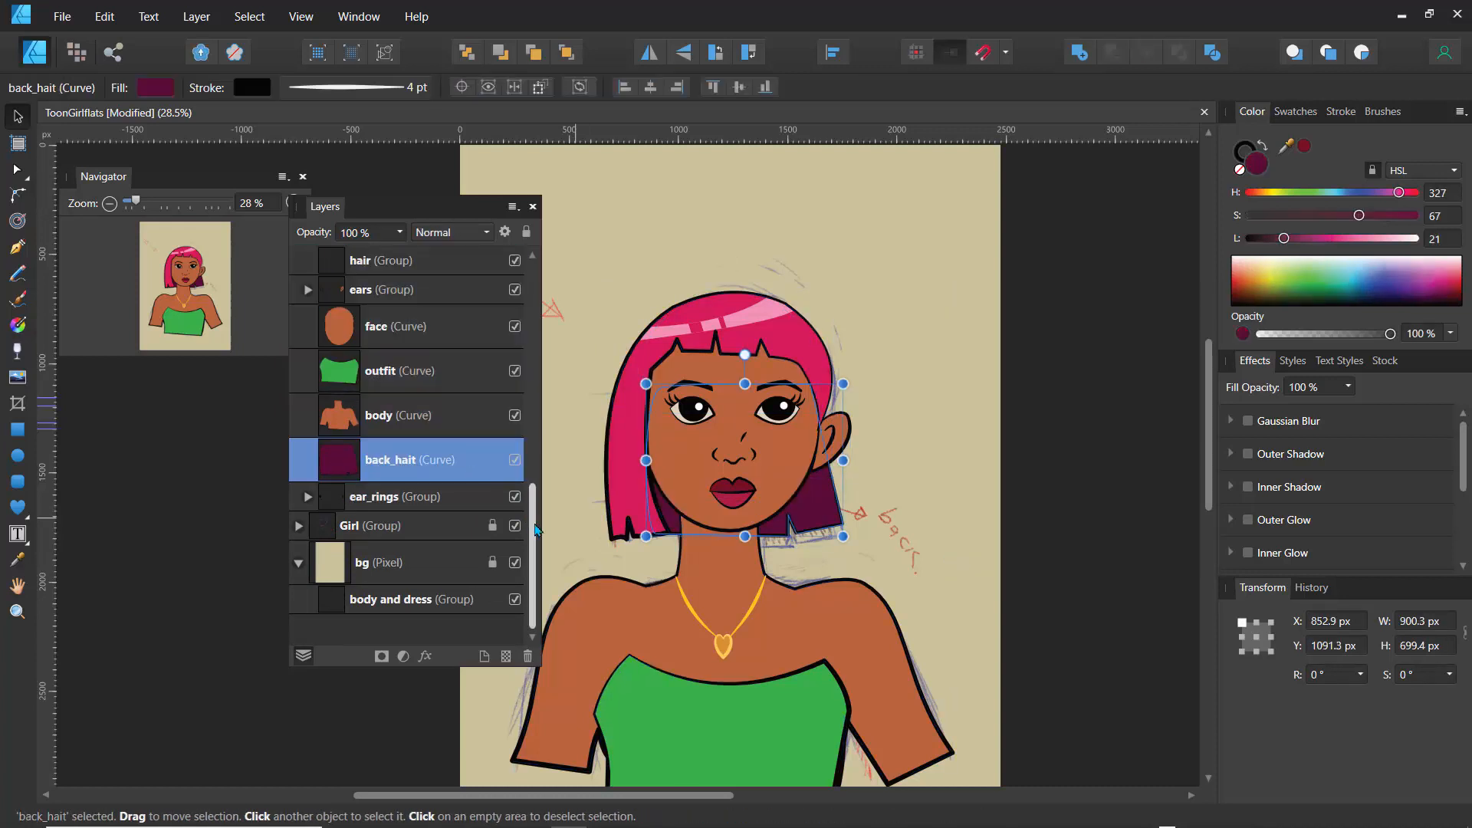
scroll(536, 529, up, 3)
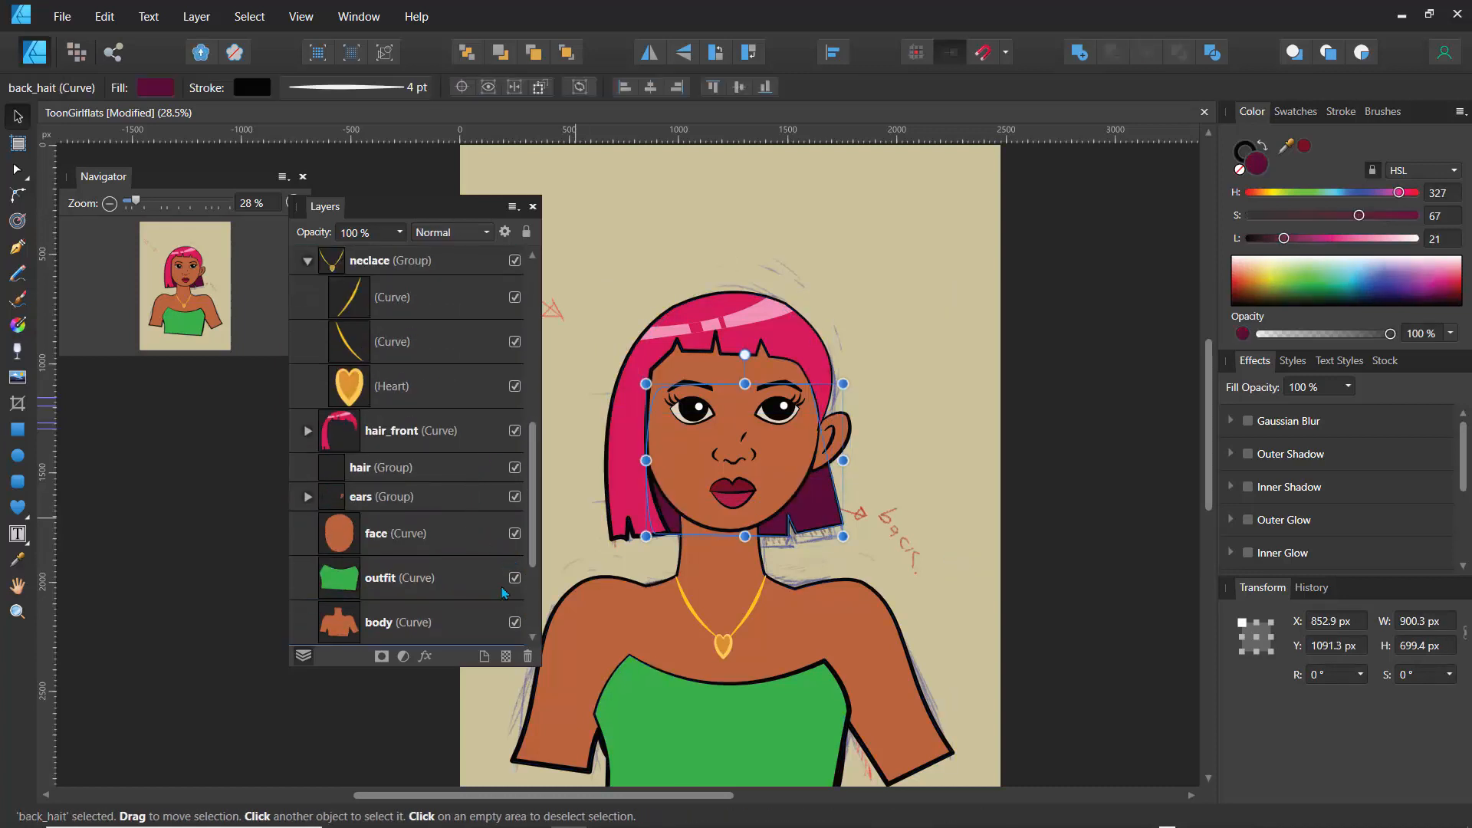
ctrl+click(367, 441)
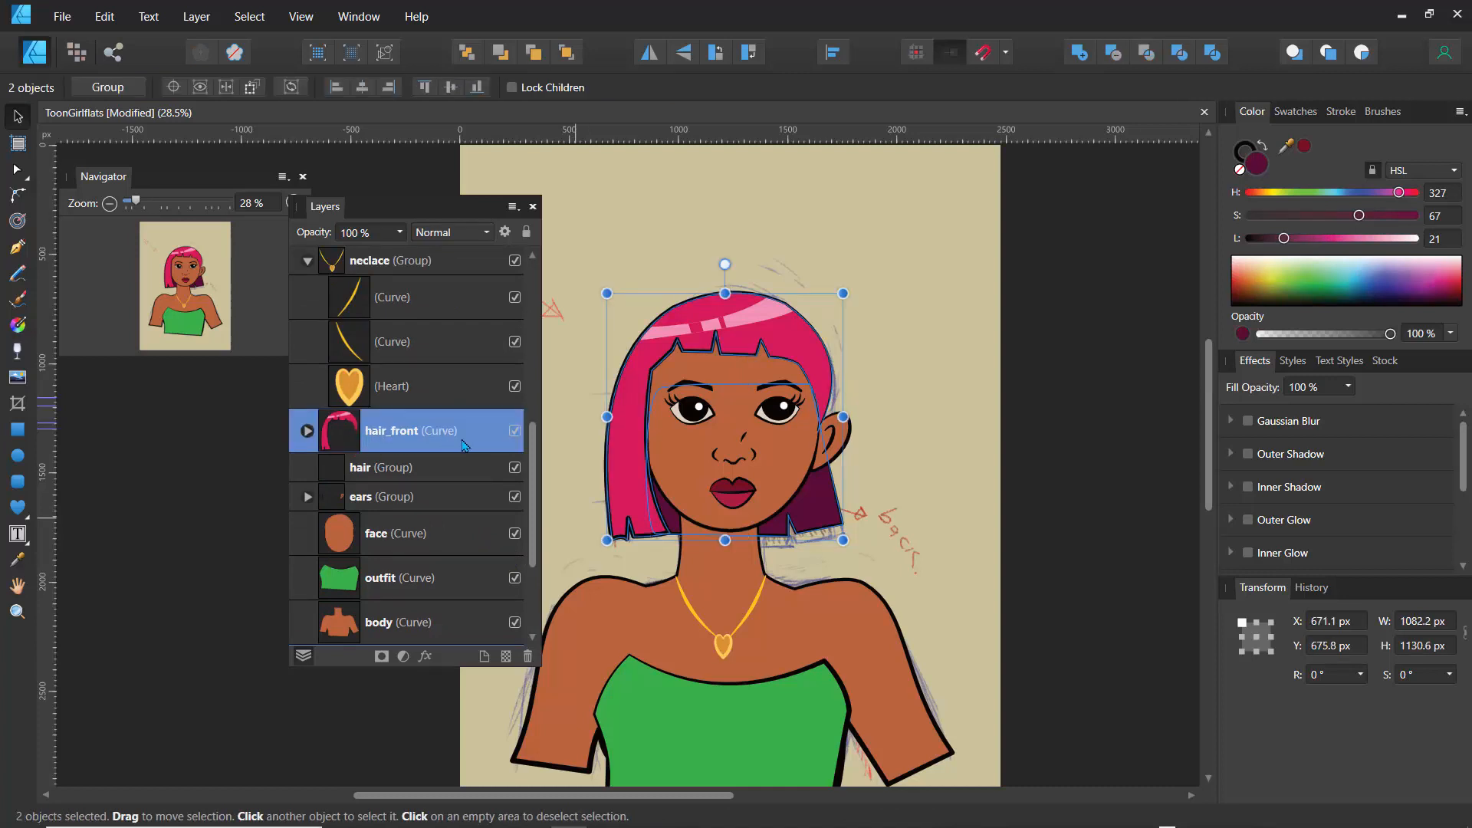
drag(839, 293, 871, 279)
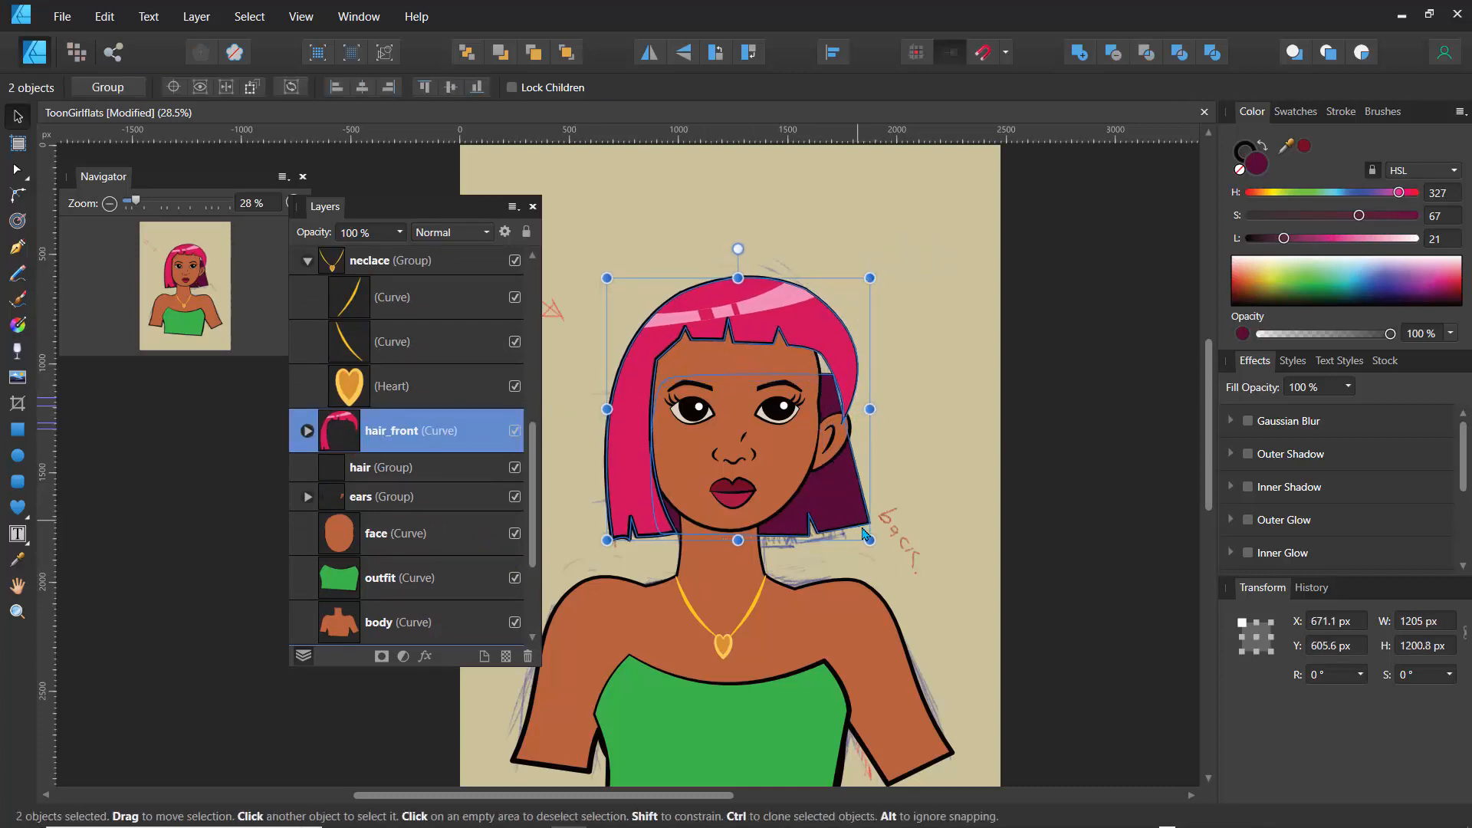
drag(871, 539, 856, 571)
mouse_move(738, 349)
mouse_down()
mouse_move(730, 277)
mouse_move(732, 367)
mouse_up()
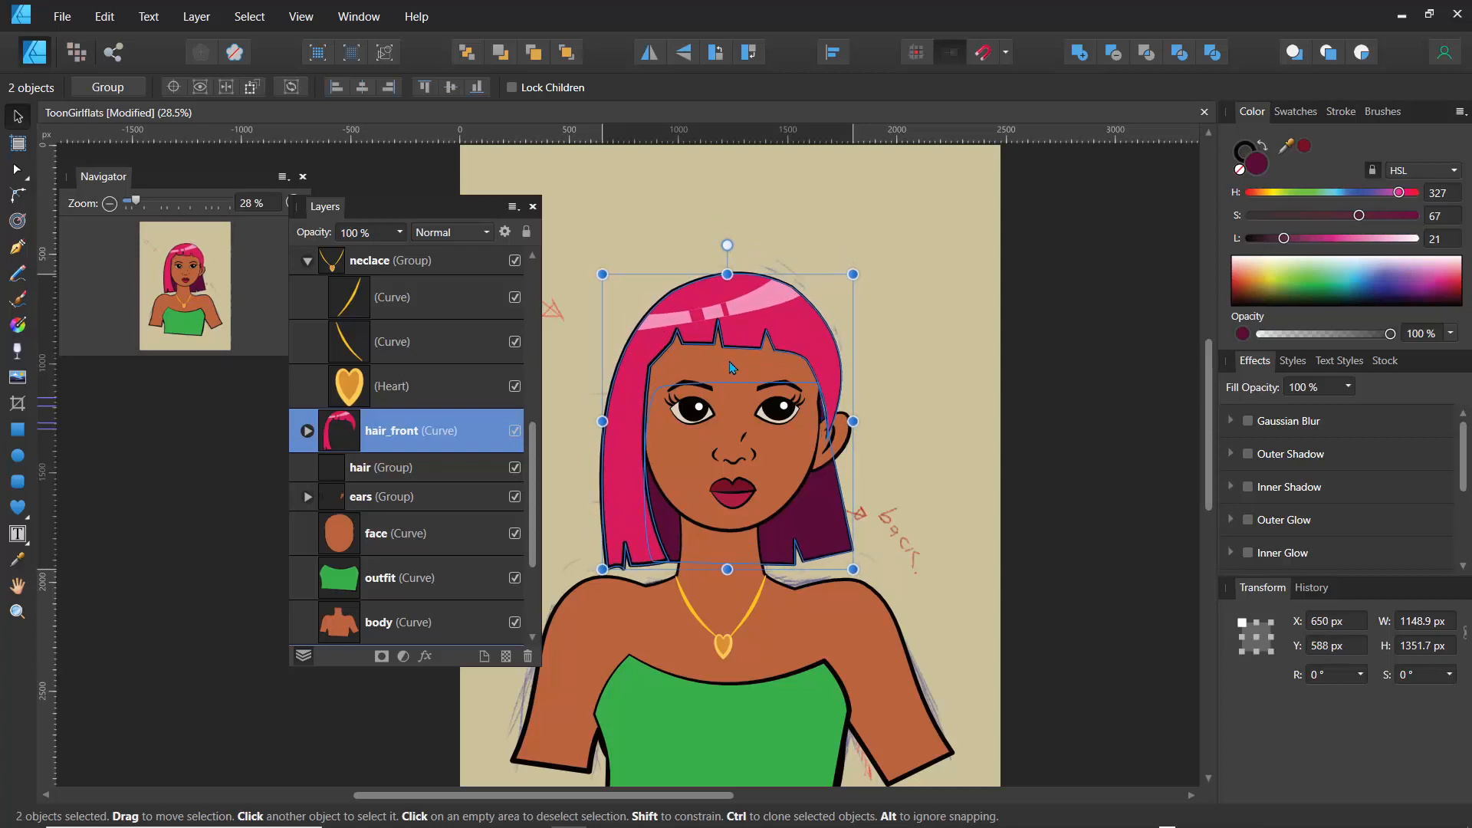
click(674, 236)
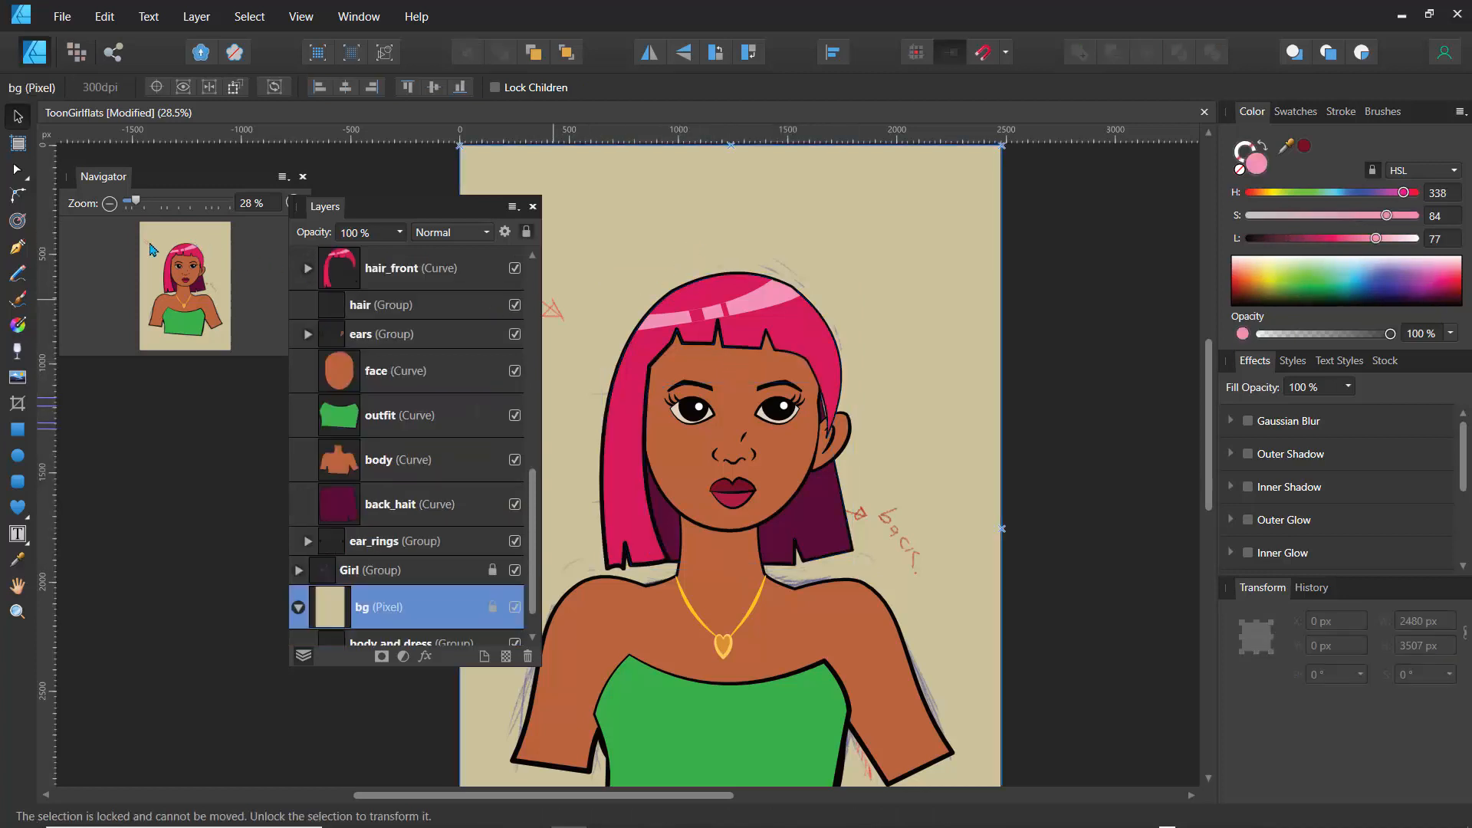
Step: Move the hair_front node beside the ear inward to the face edge and adjust its handle to smooth the outer curve
key(a)
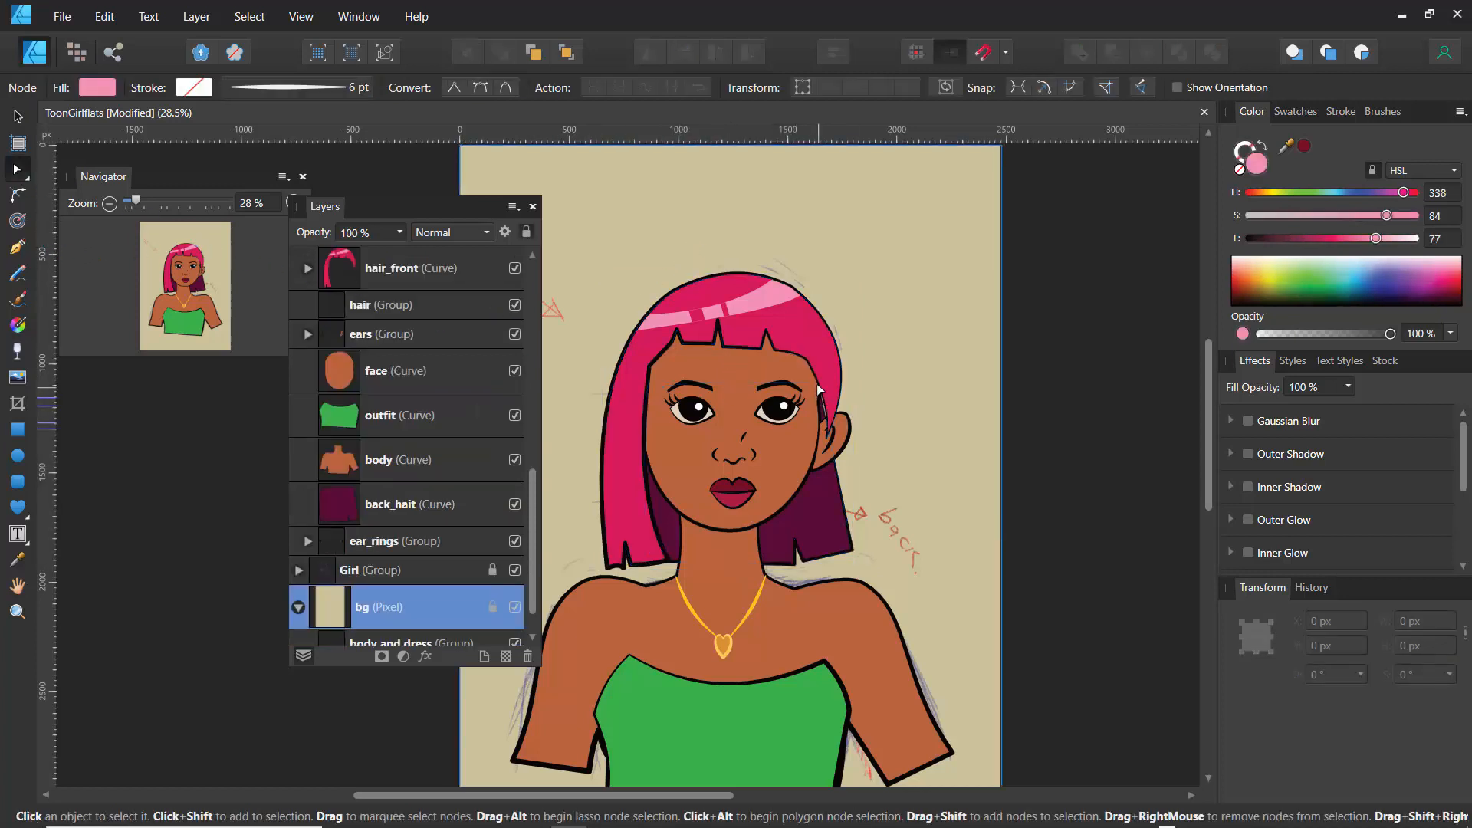
click(820, 388)
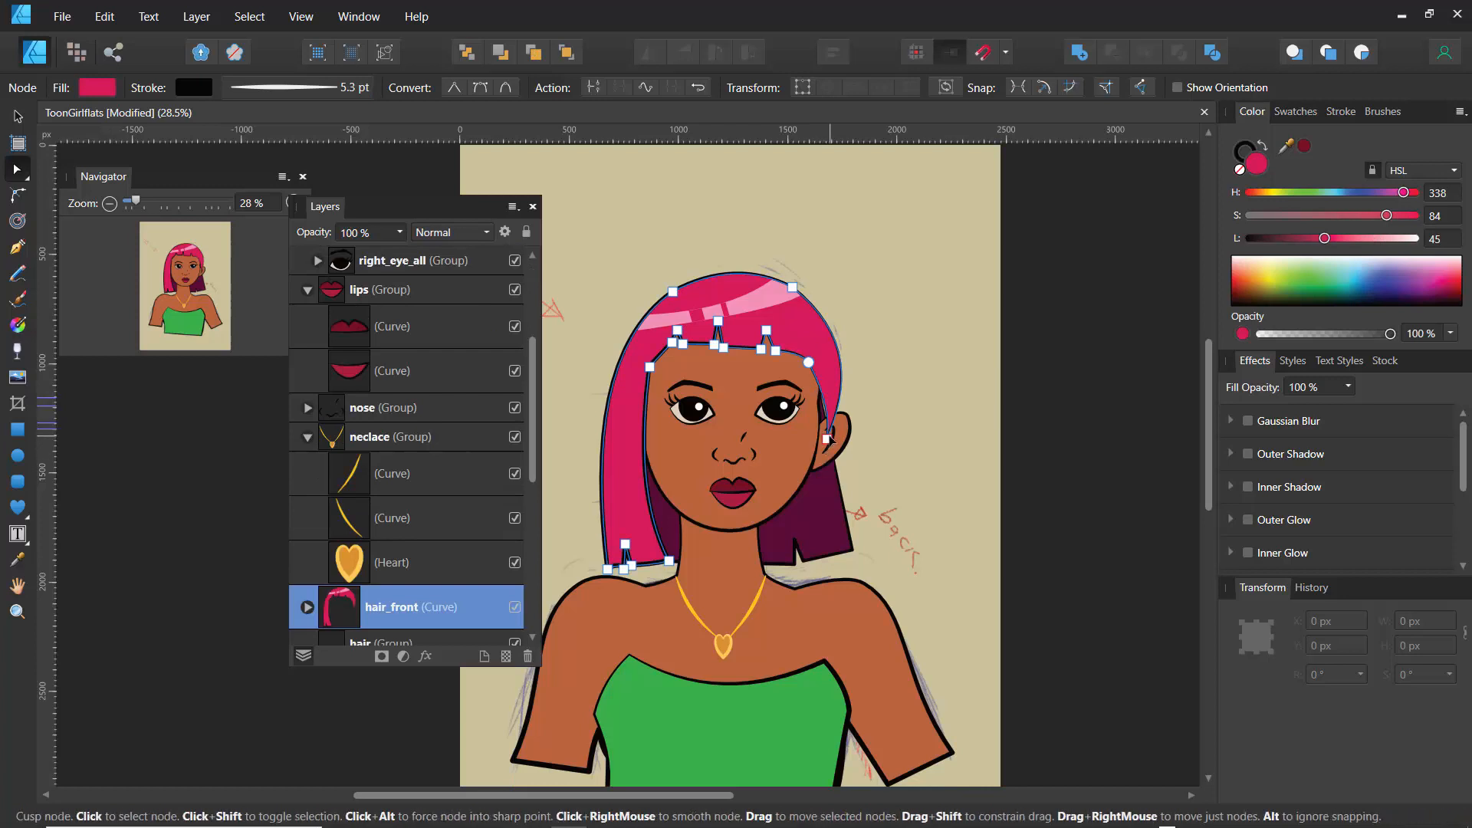
drag(827, 439, 816, 439)
drag(838, 391, 847, 384)
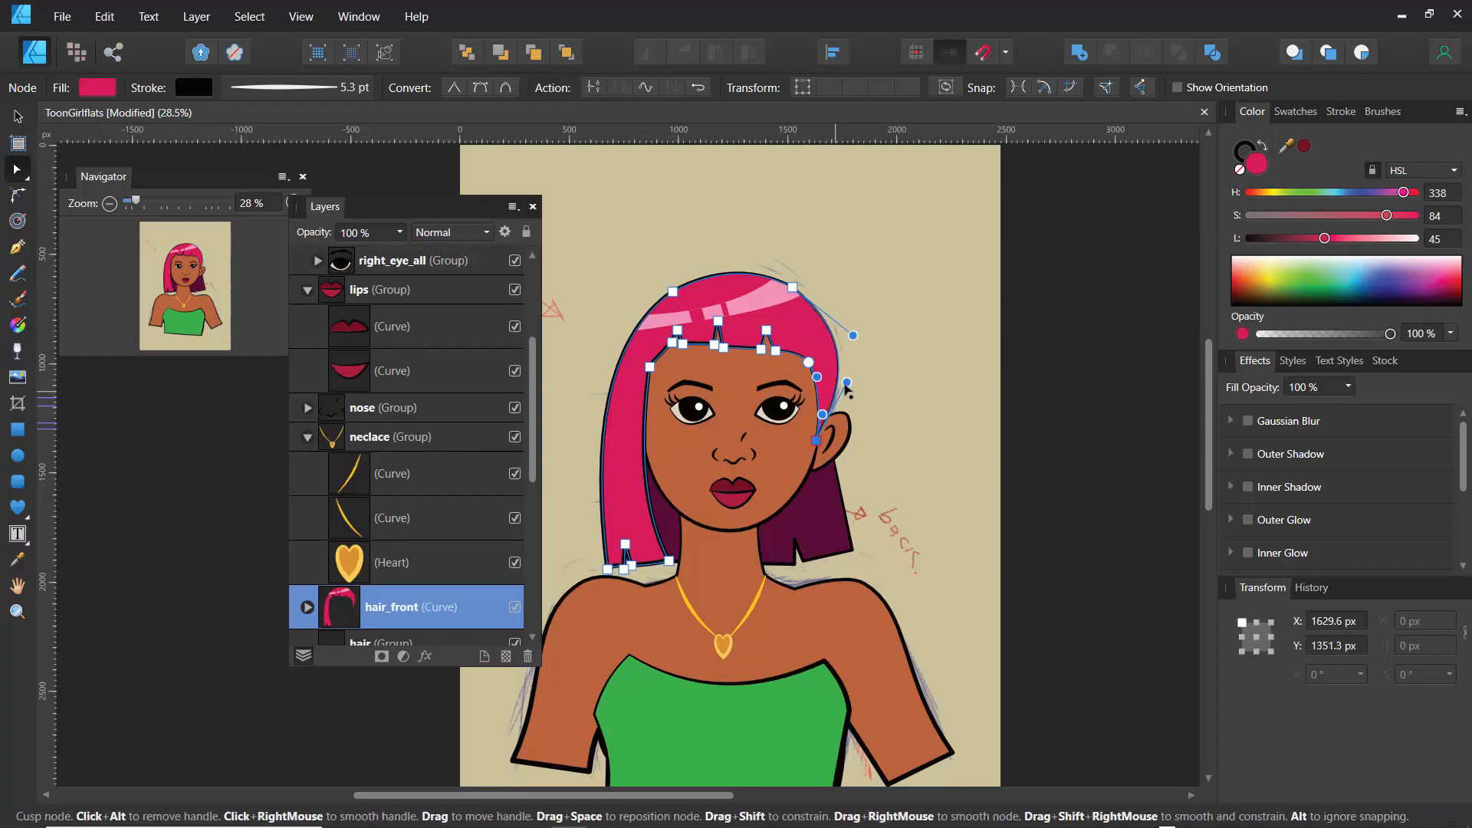
click(891, 408)
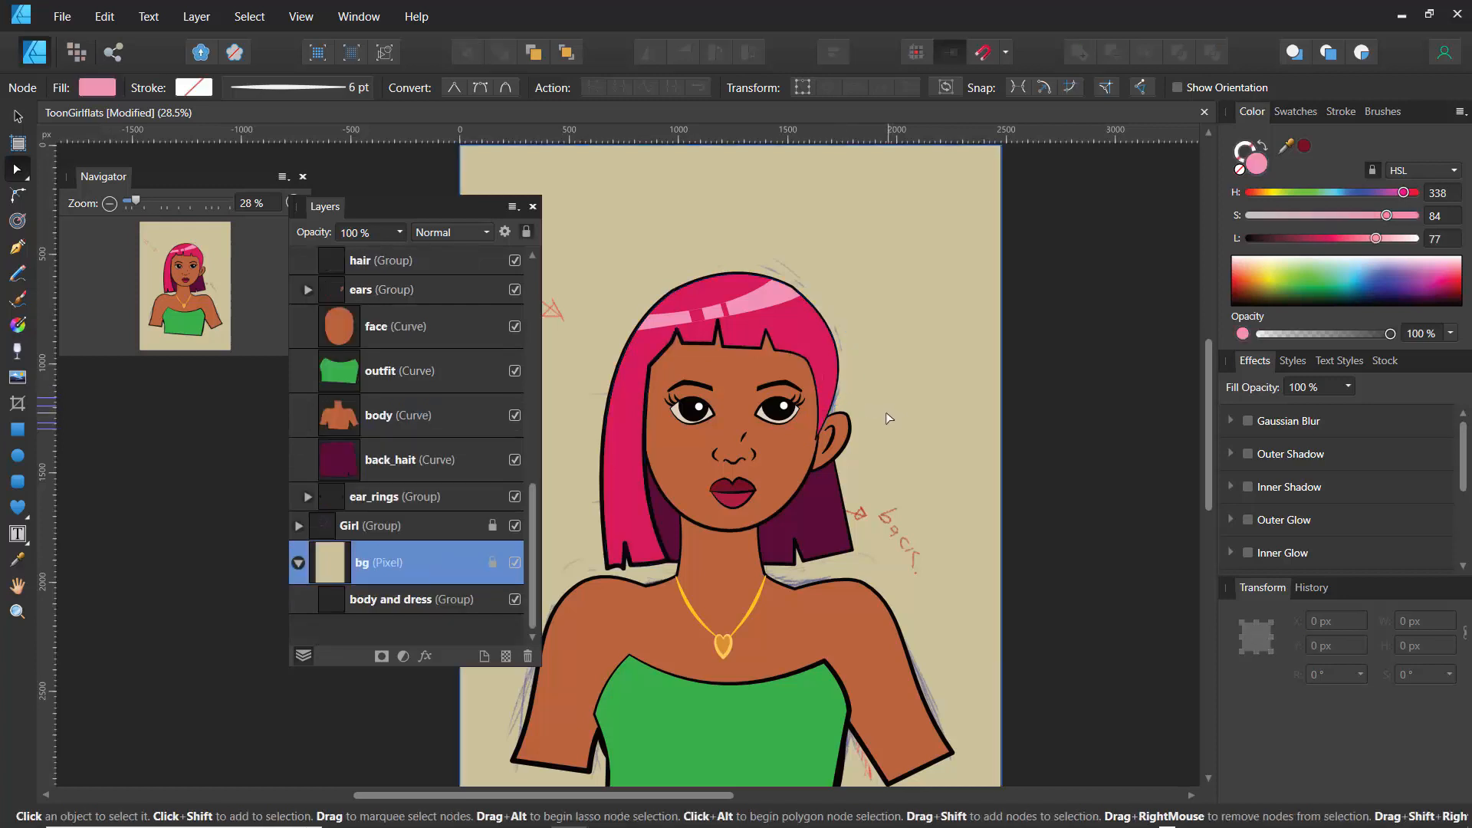
Step: Recolour the outfit's fill to teal at HSL 184, 68, 41
drag(1212, 447, 1213, 518)
click(665, 568)
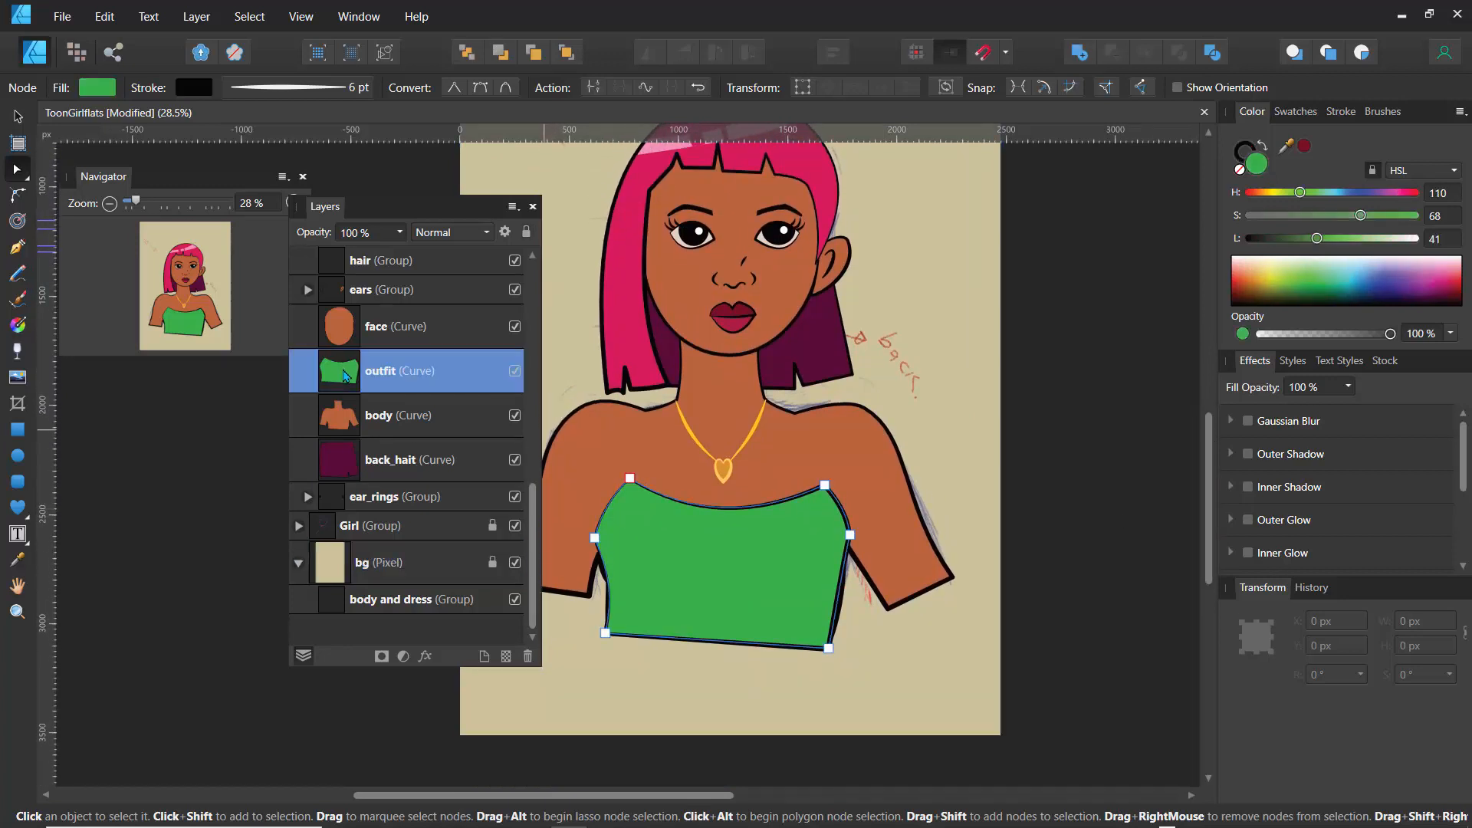
mouse_move(1302, 195)
mouse_down()
mouse_move(1356, 180)
mouse_move(1327, 197)
mouse_up()
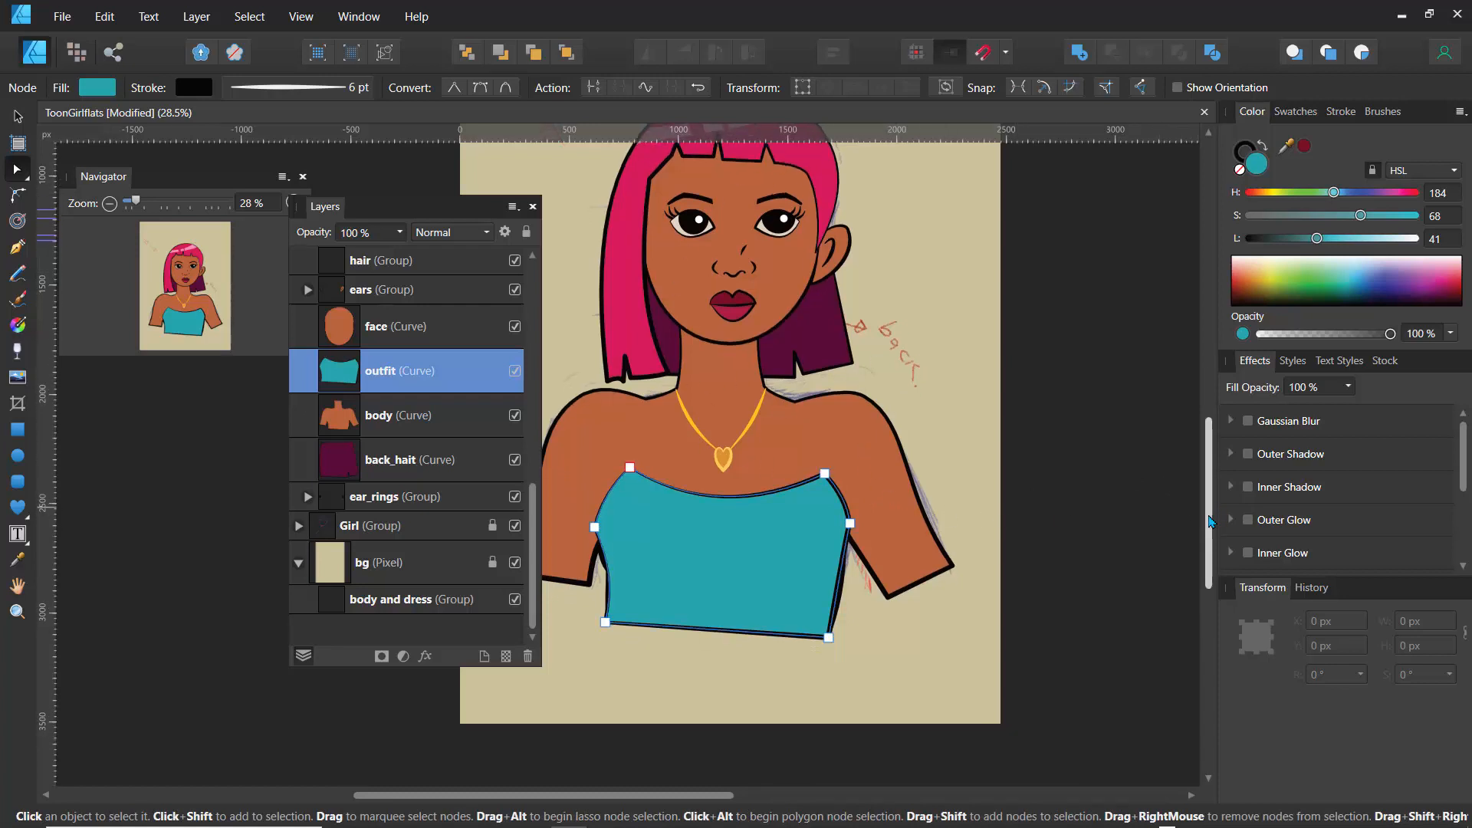
drag(1209, 510, 1208, 478)
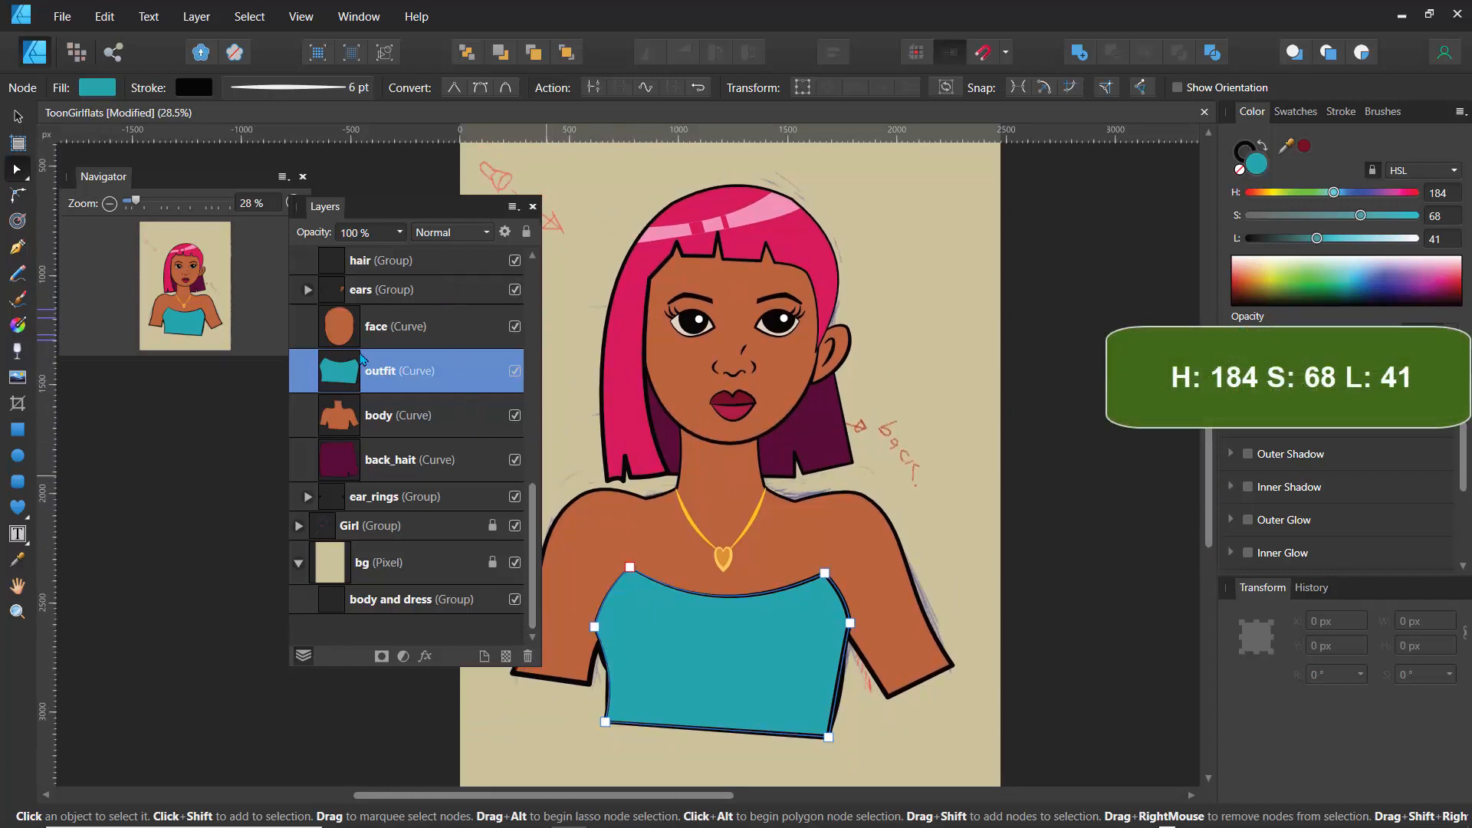
Step: Raise both handles of the face curve's bottom node to make the chin more pointed, and deselect the face
click(660, 368)
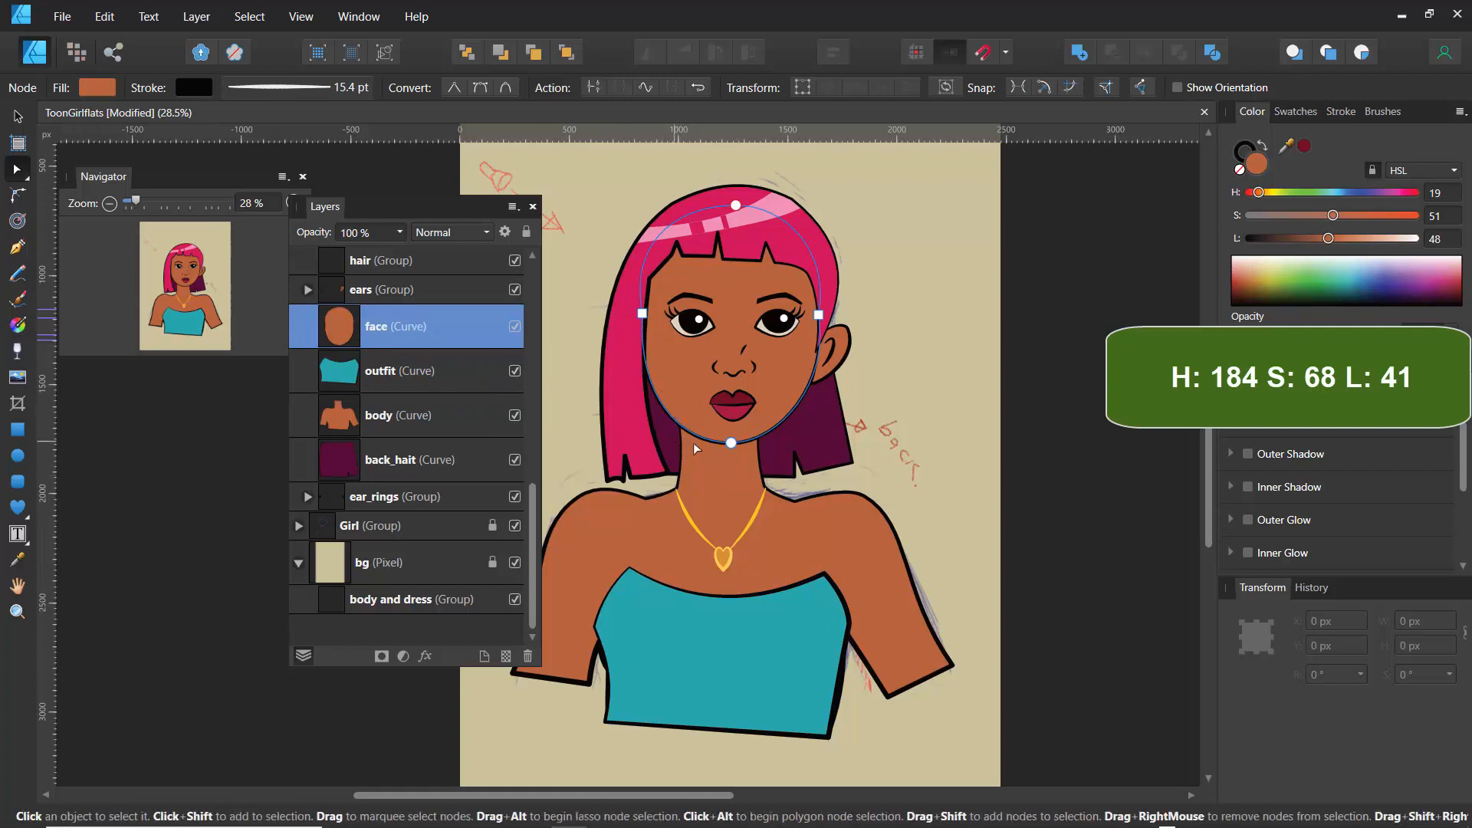
click(731, 444)
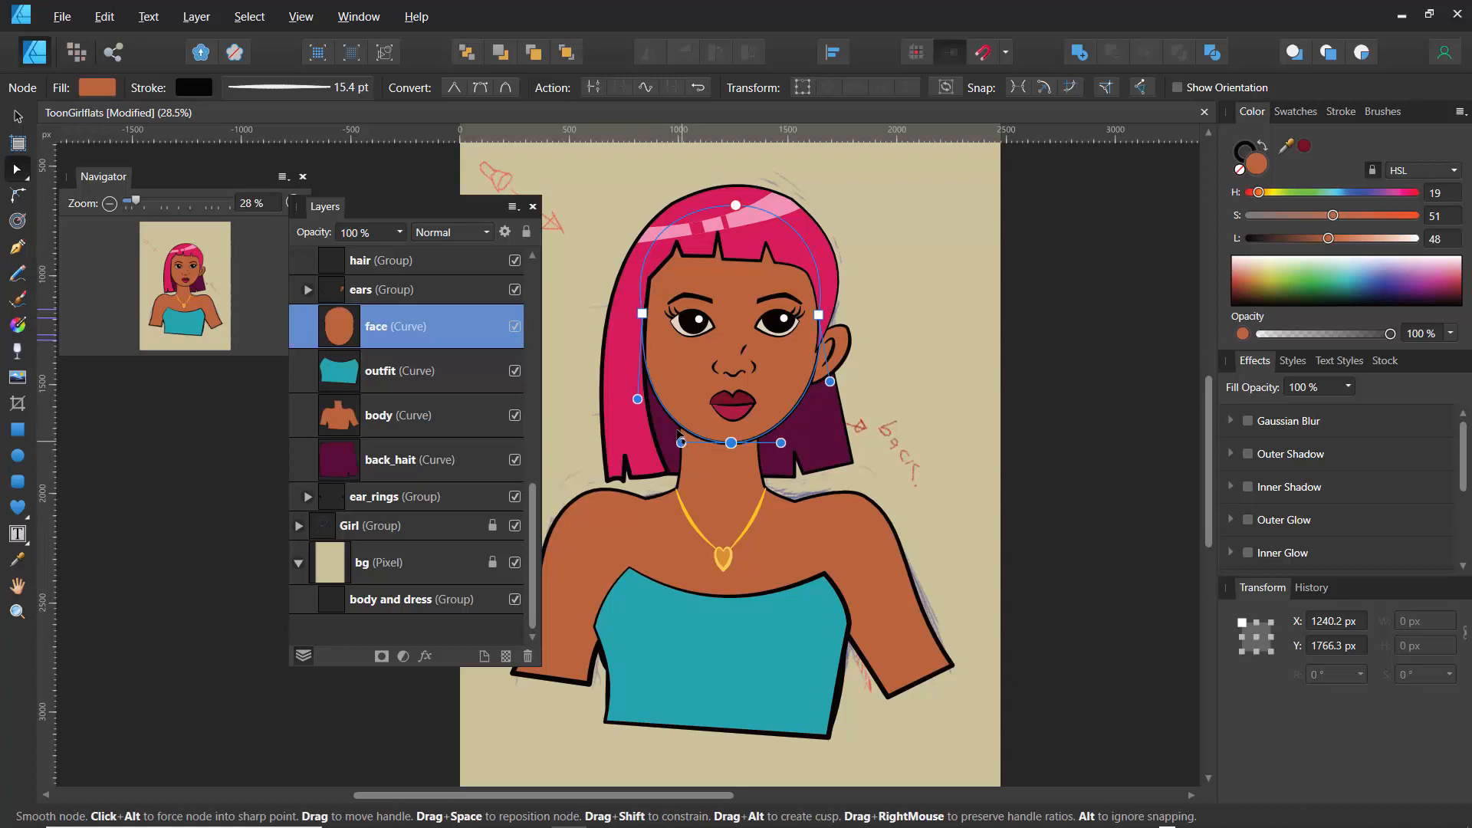
drag(680, 441, 672, 424)
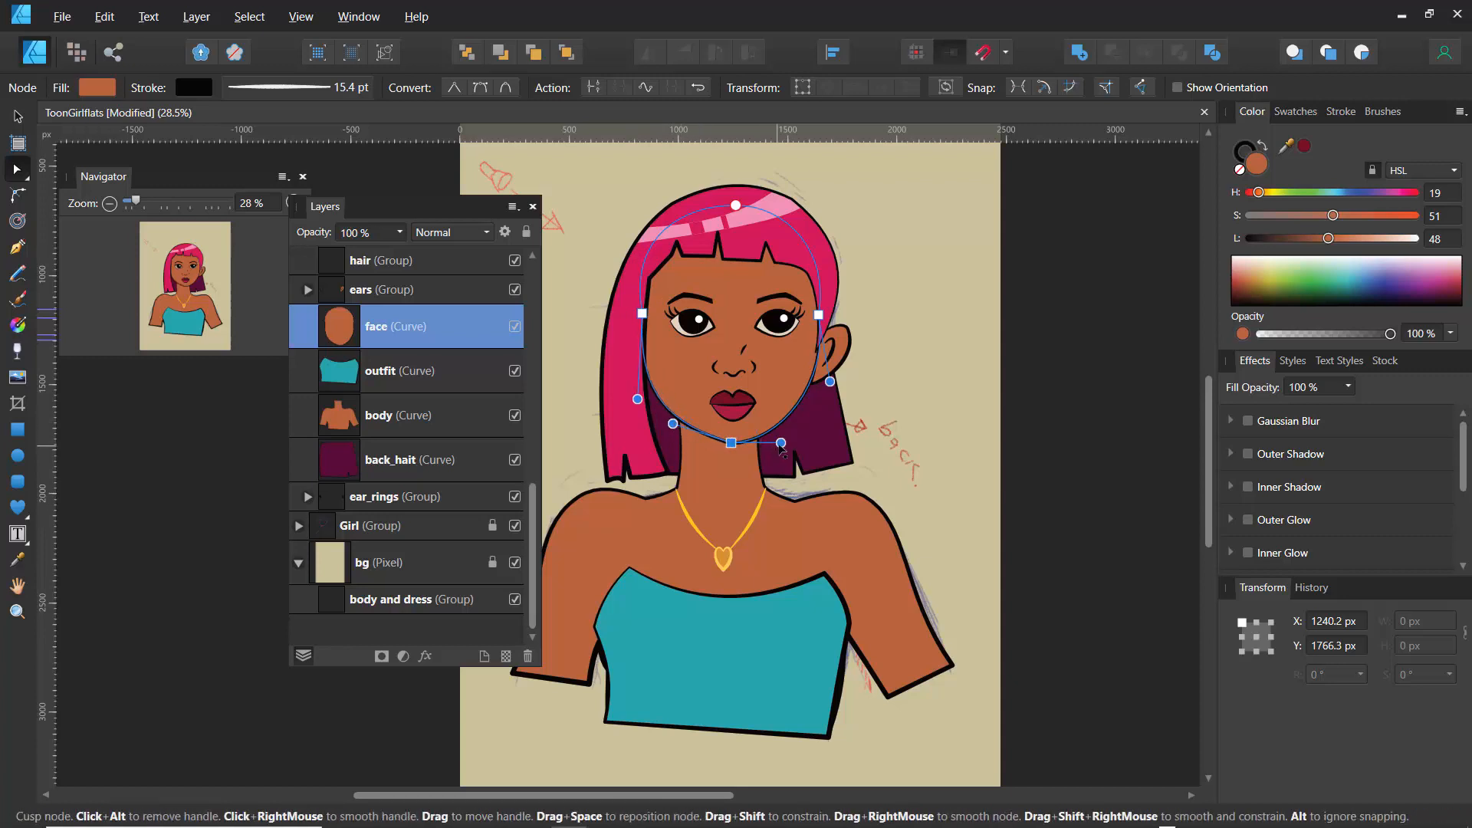
mouse_move(781, 443)
mouse_down()
mouse_move(798, 422)
mouse_move(786, 427)
mouse_up()
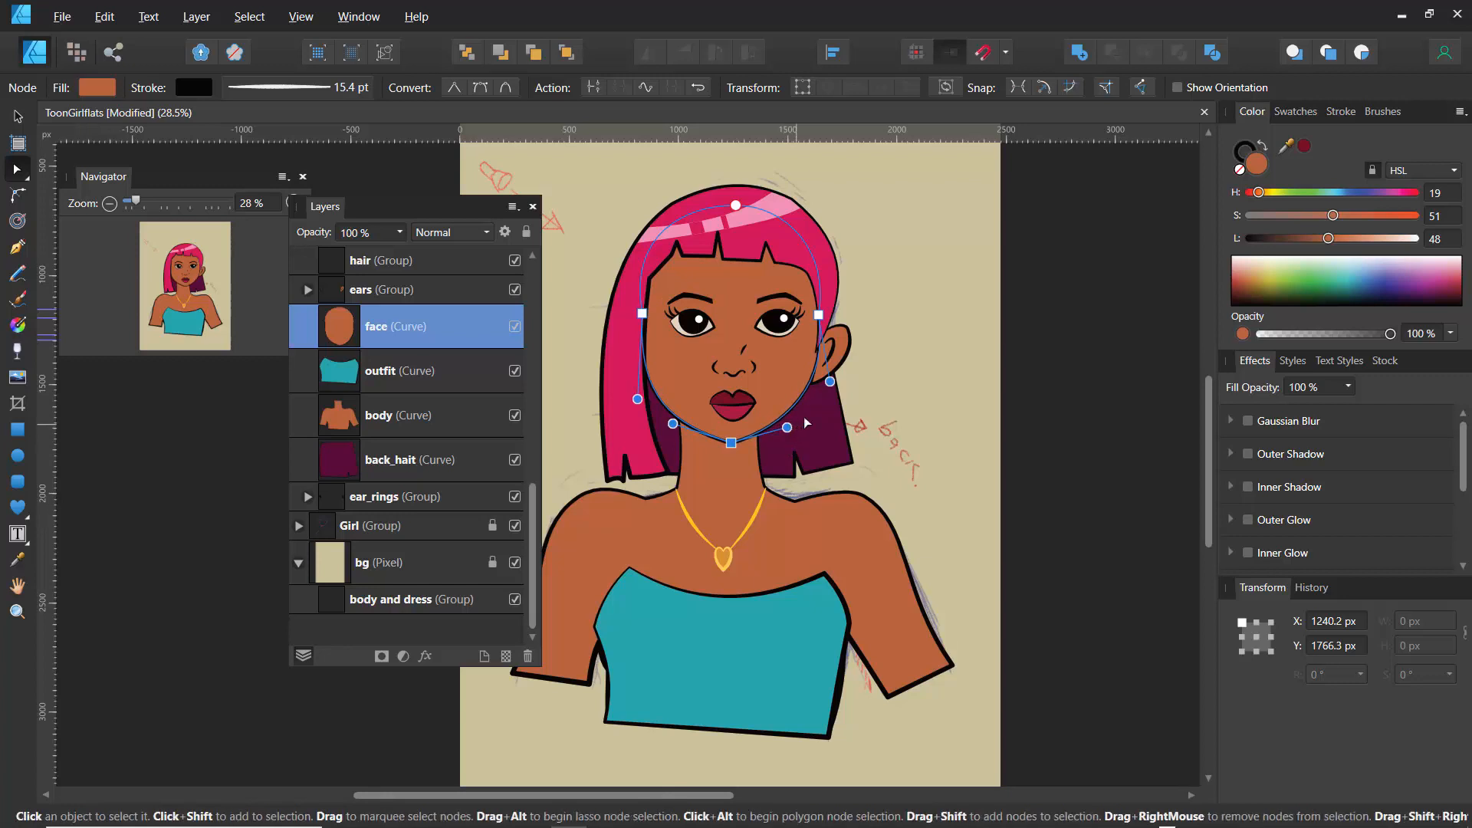
click(899, 374)
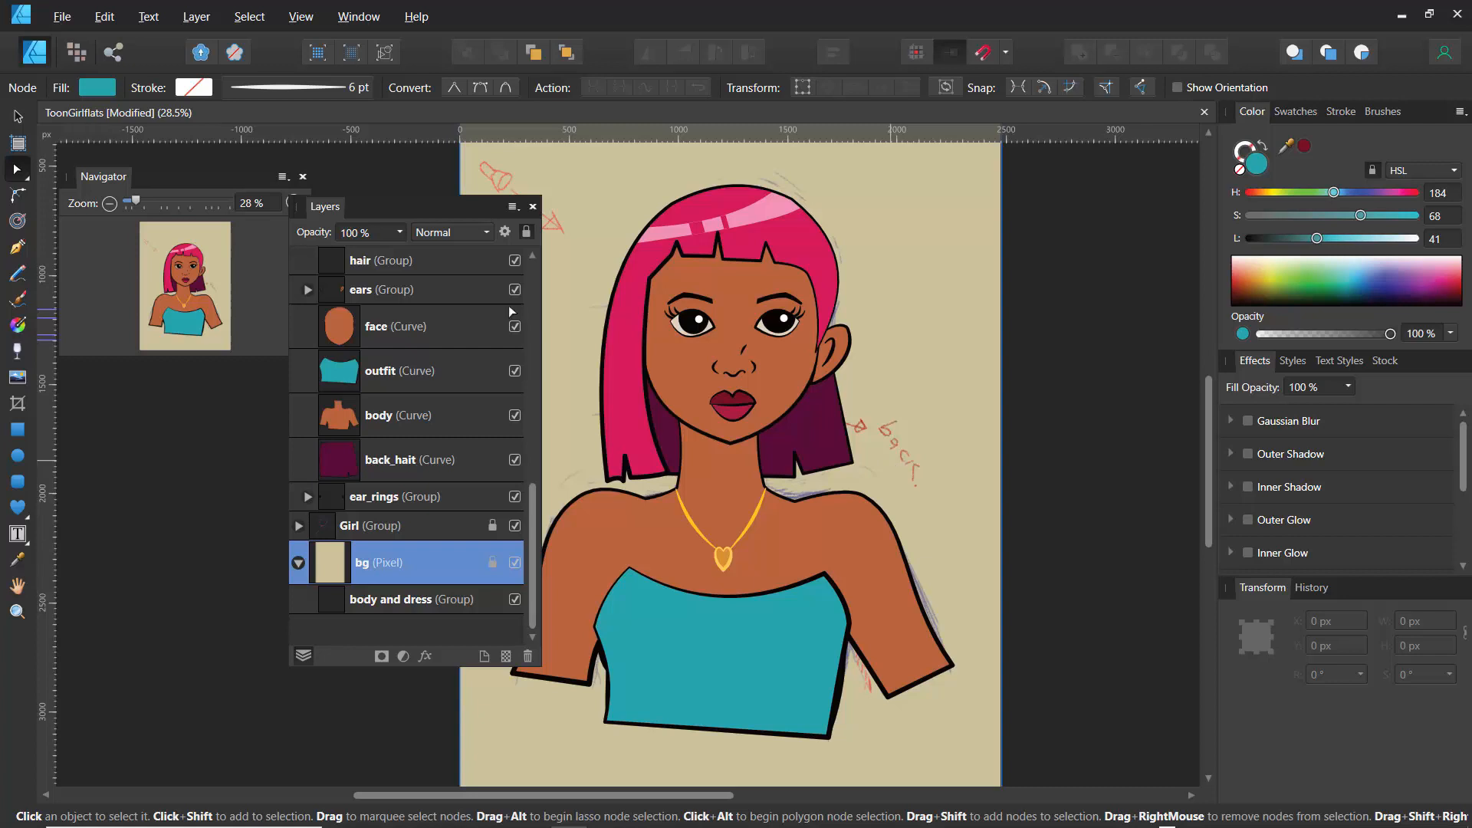
click(346, 423)
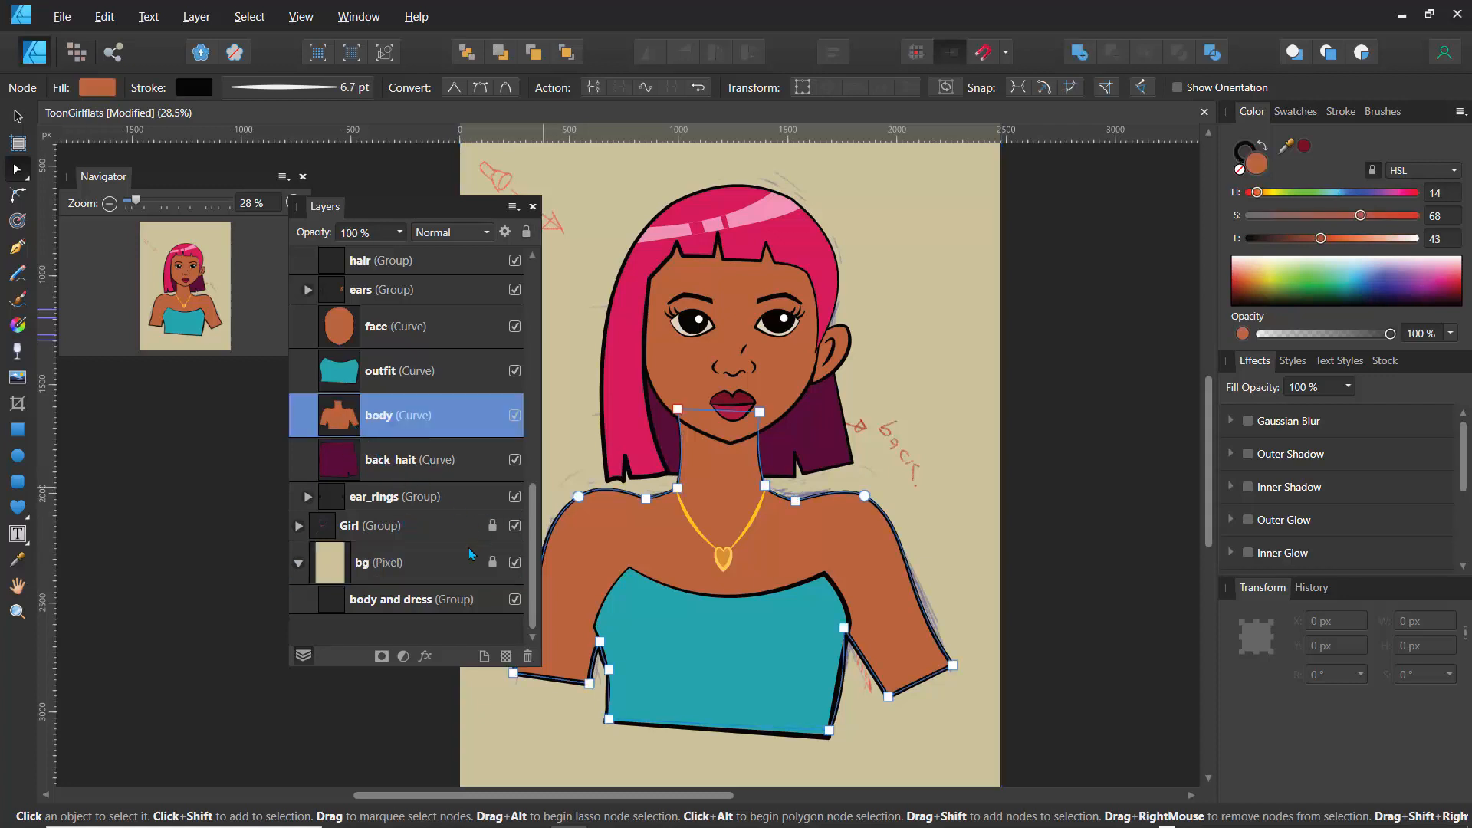
click(581, 231)
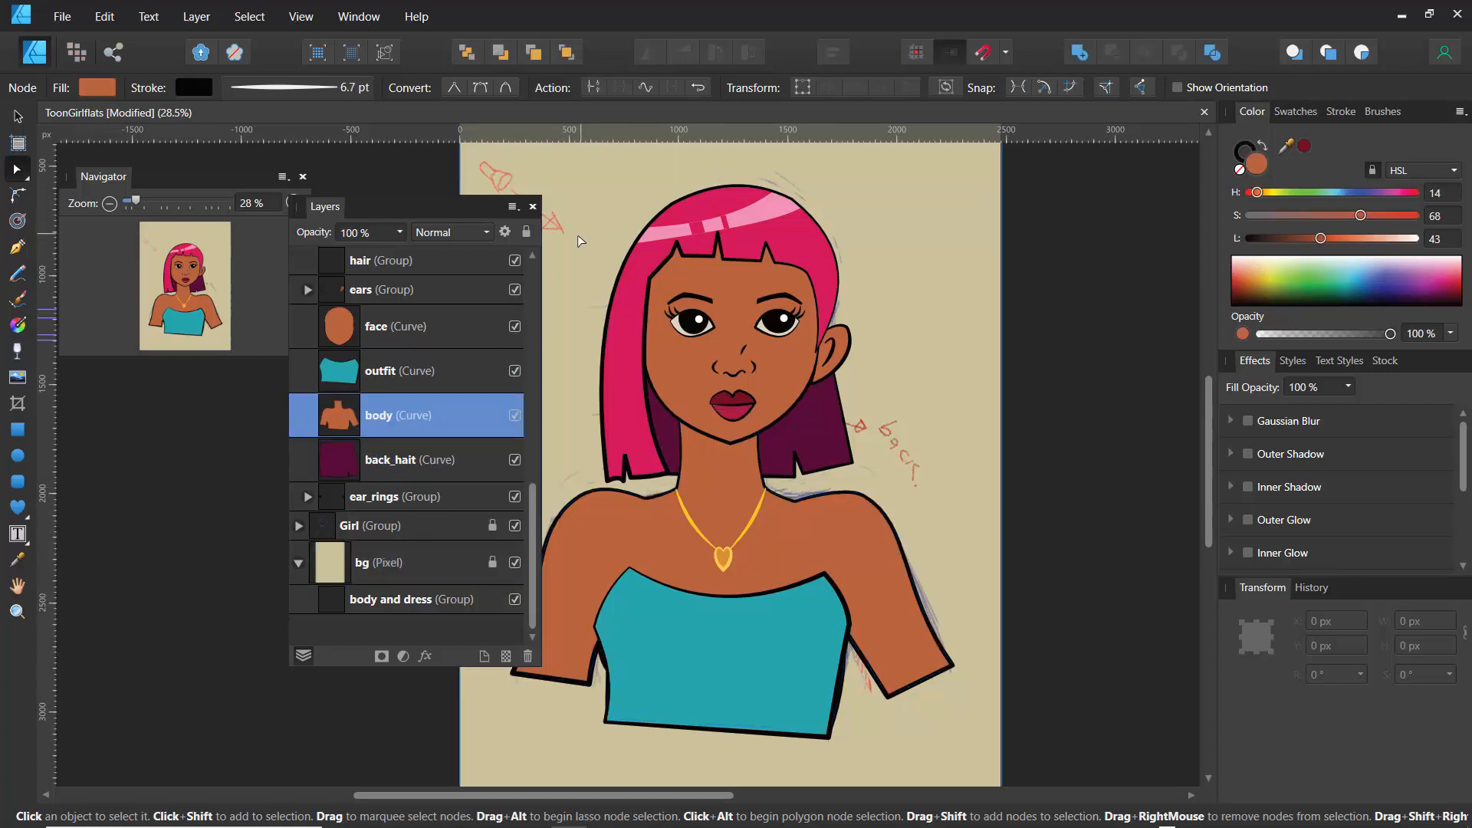